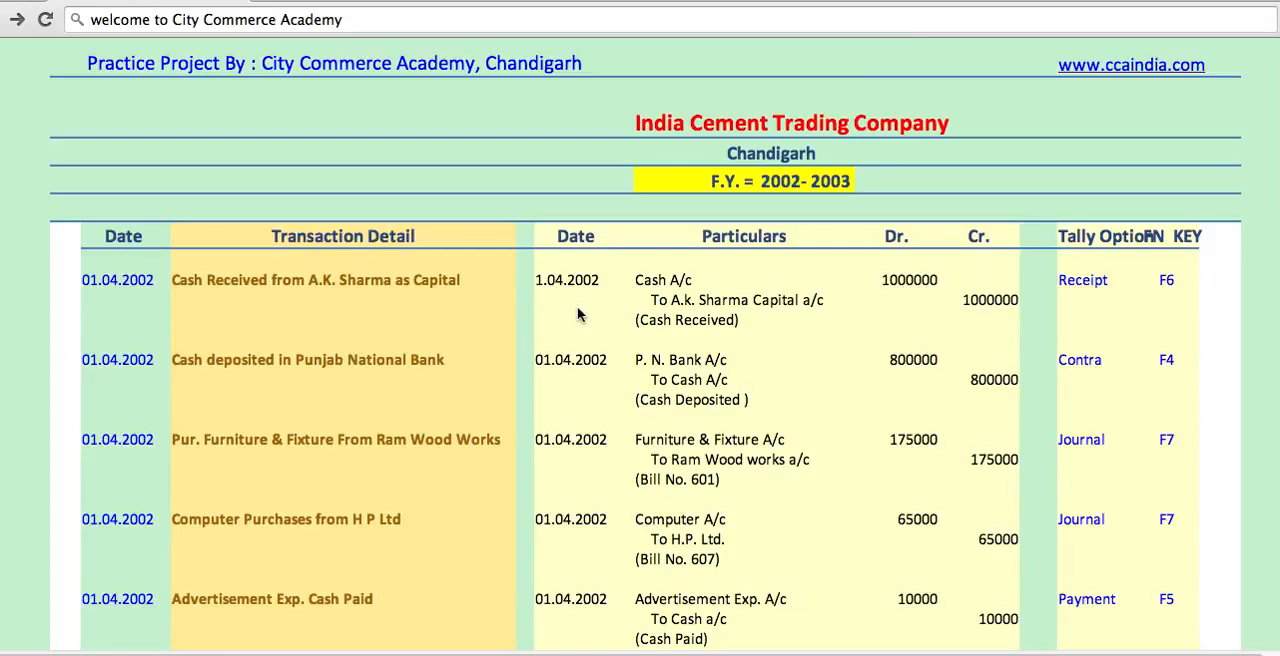
# - Review the India Cement Trading Company practice project's transactions, journal entries and matching Tally voucher types for F.Y. 2002-2003
pyautogui.scroll(-3, 578, 315)
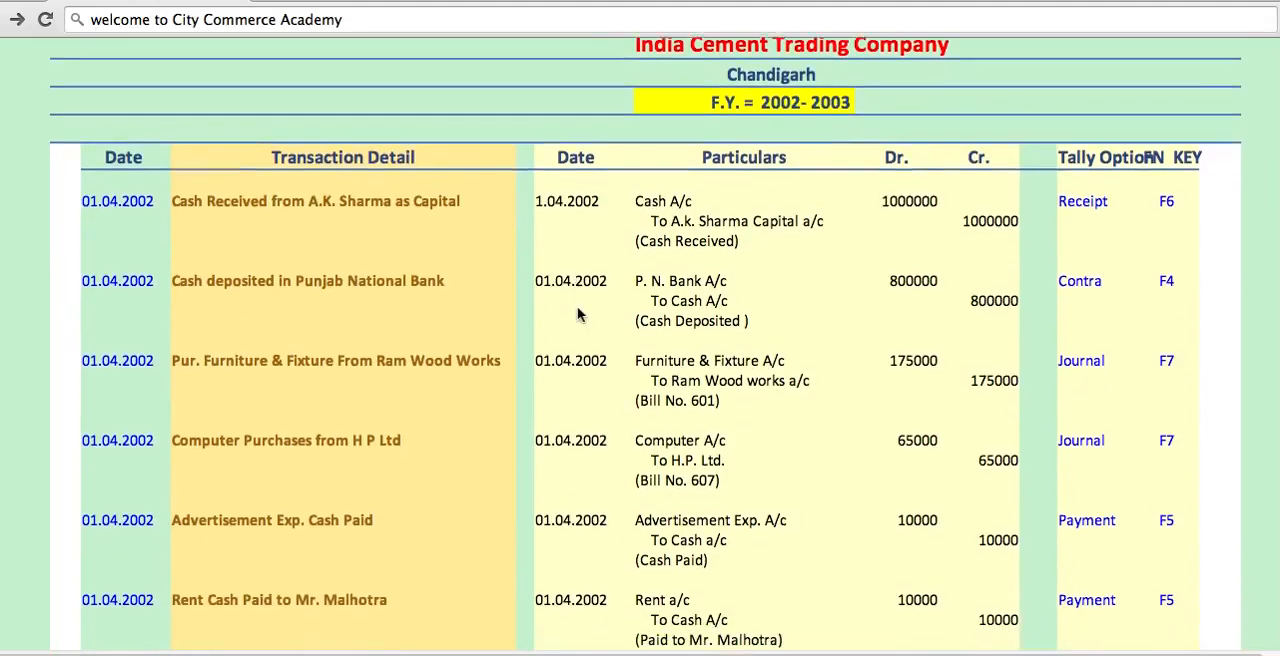
pyautogui.scroll(-3, 578, 315)
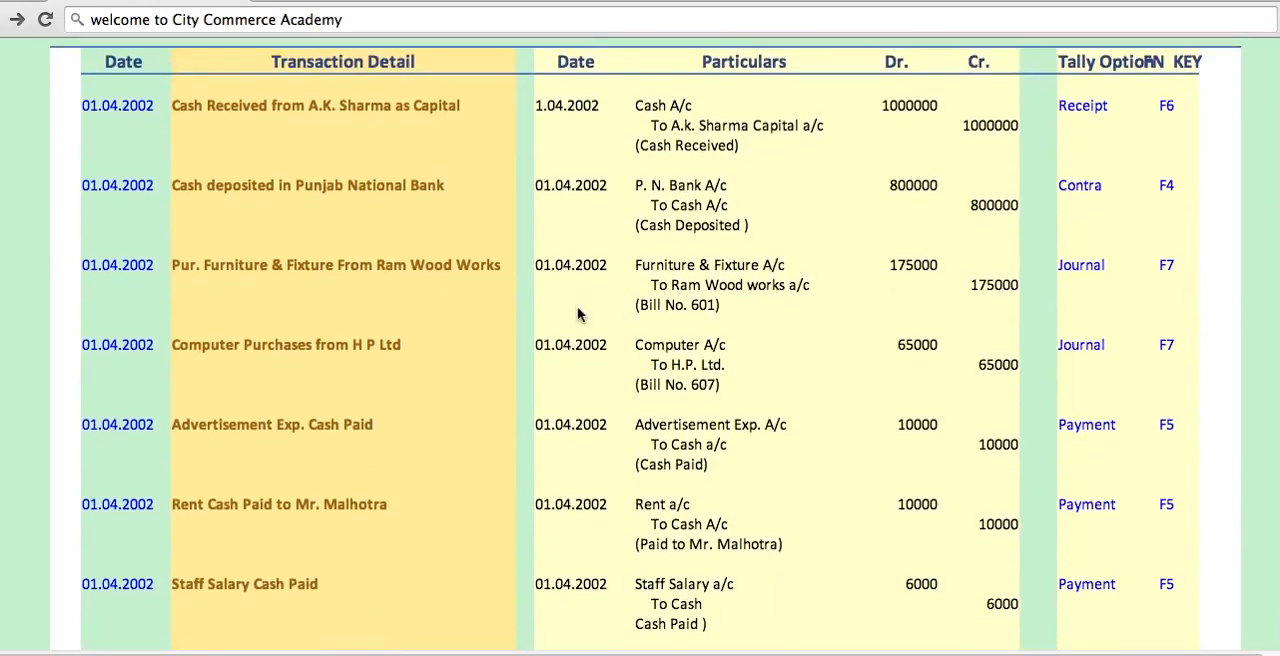
pyautogui.scroll(-1, 578, 315)
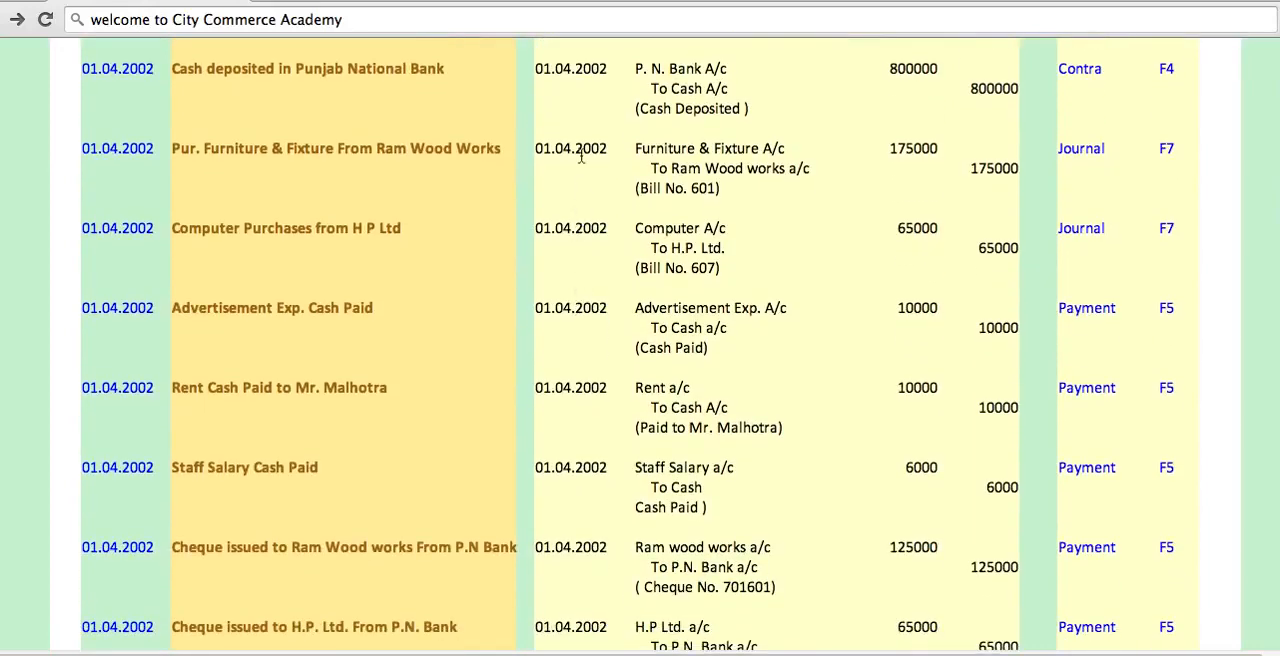
pyautogui.scroll(-1, 580, 158)
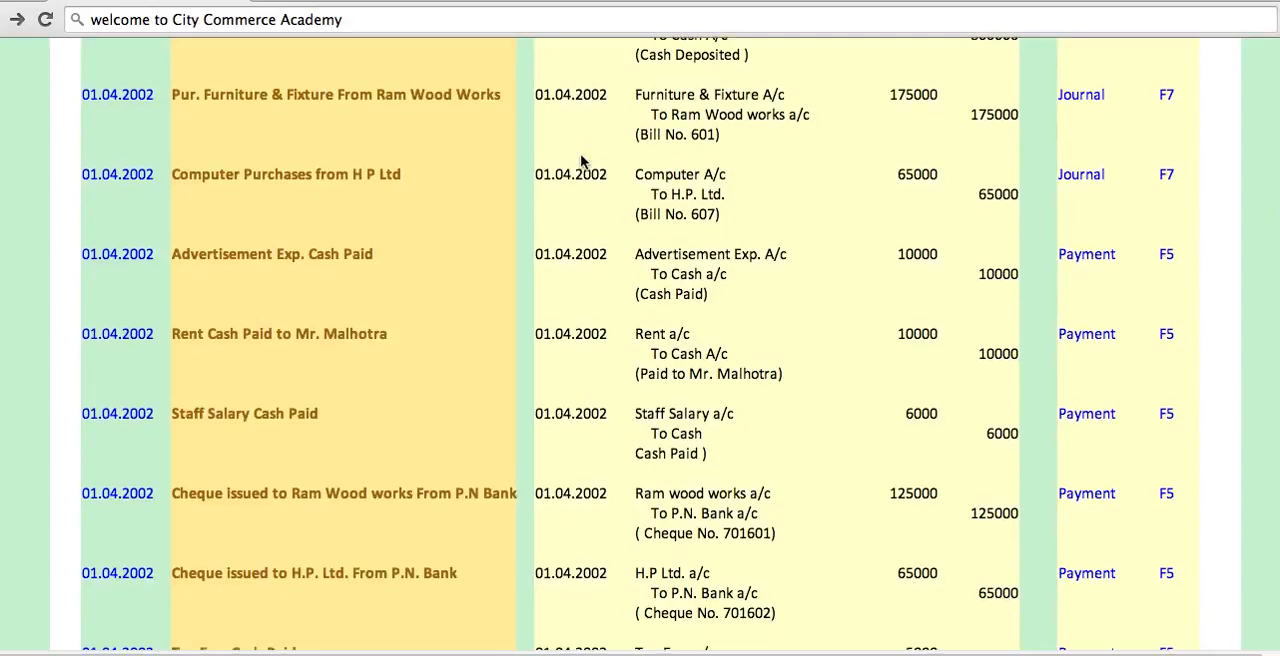
pyautogui.scroll(-1, 582, 160)
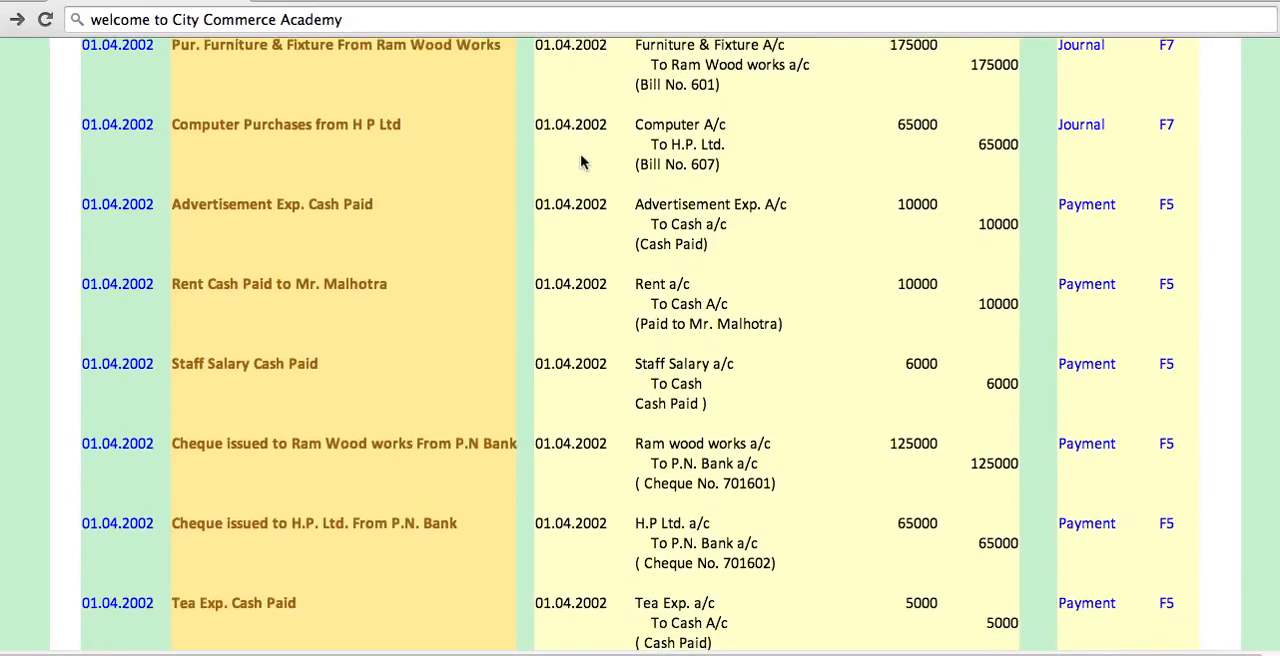
pyautogui.scroll(-2, 581, 162)
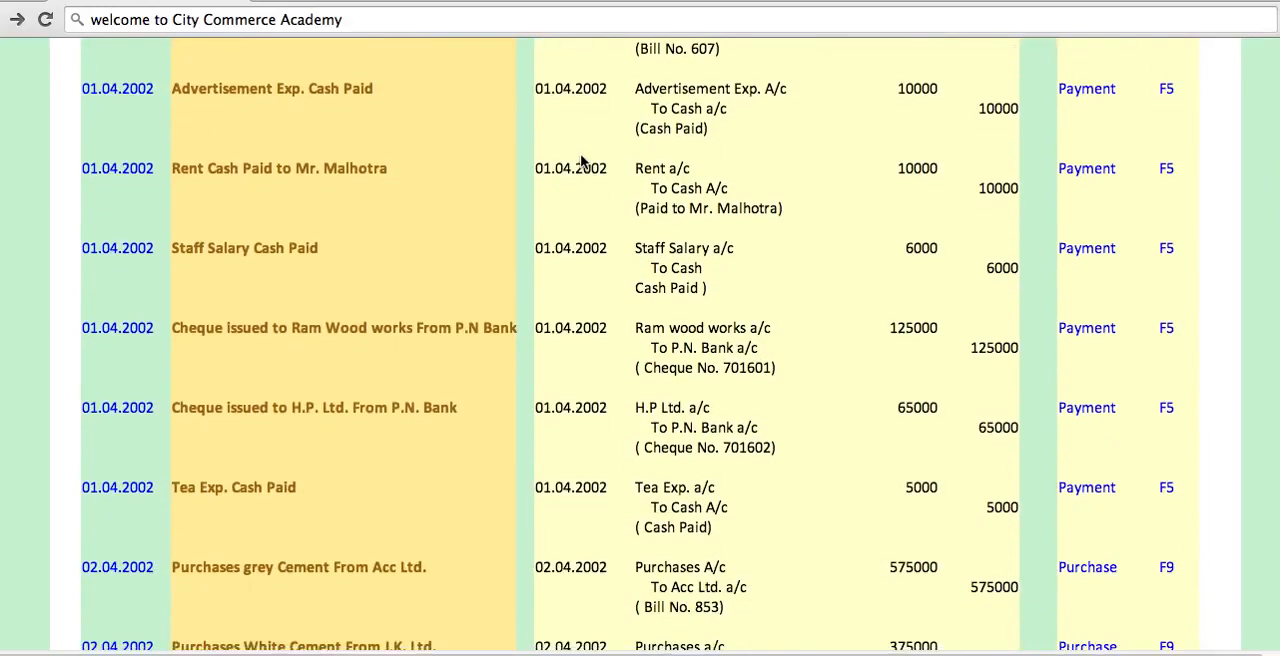
pyautogui.scroll(-2, 585, 140)
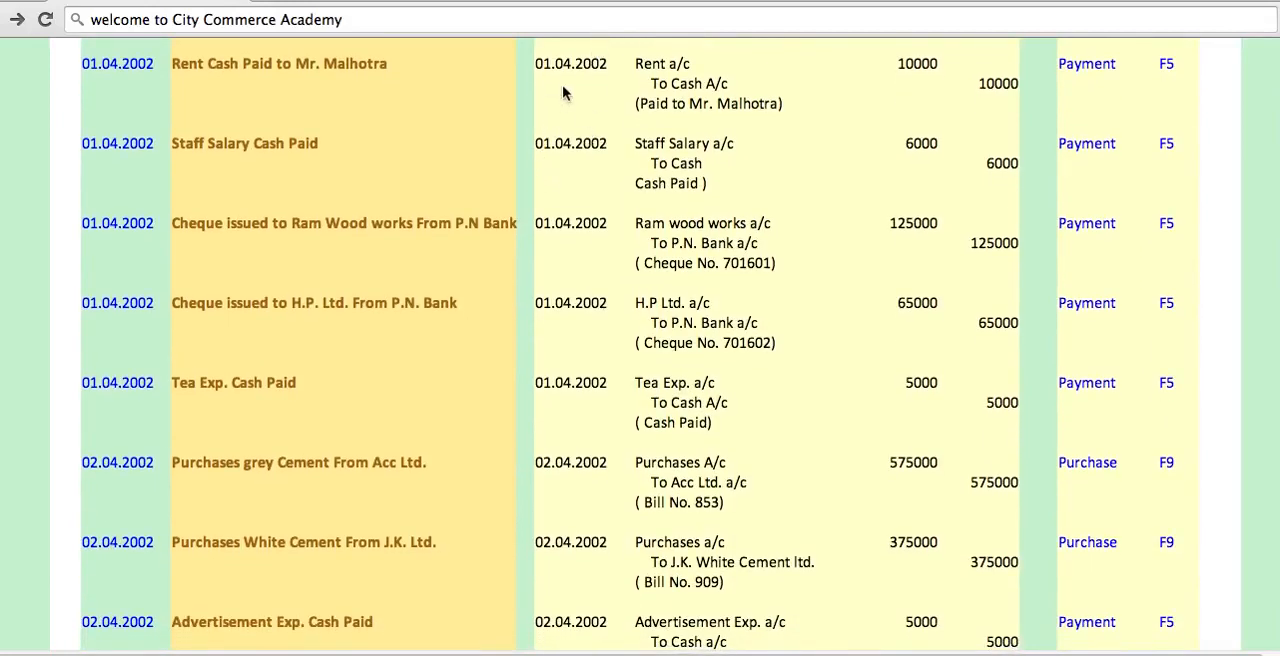
pyautogui.scroll(-3, 563, 93)
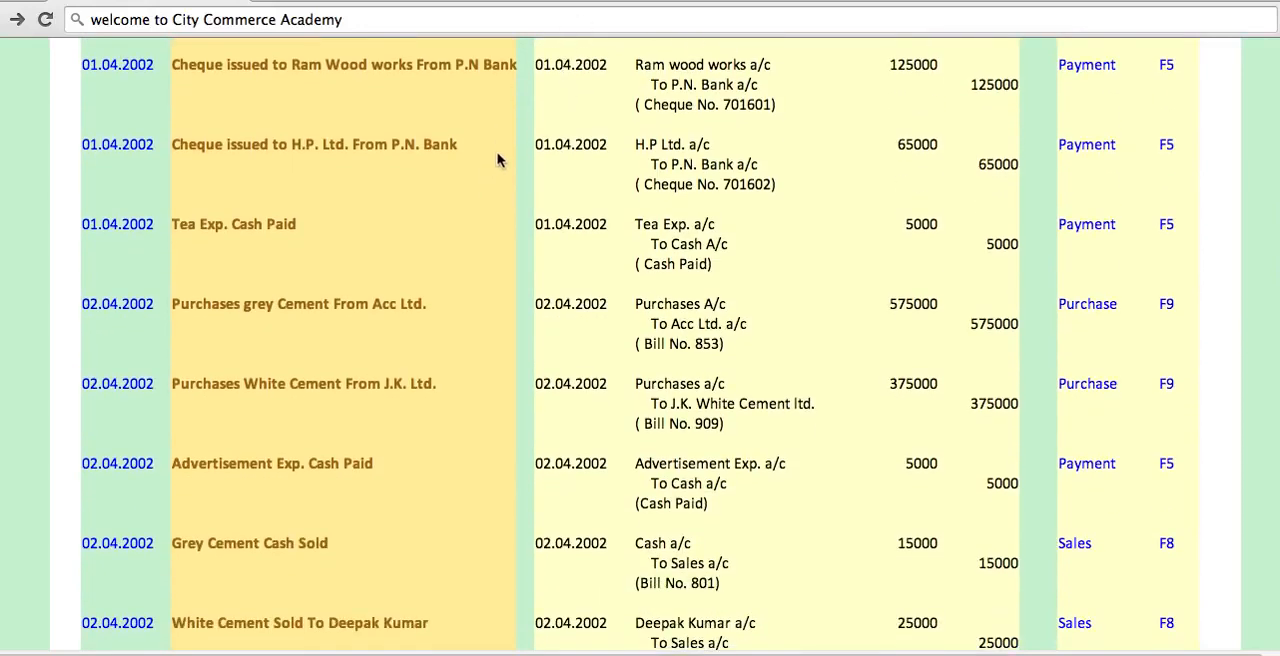
pyautogui.scroll(-2, 490, 240)
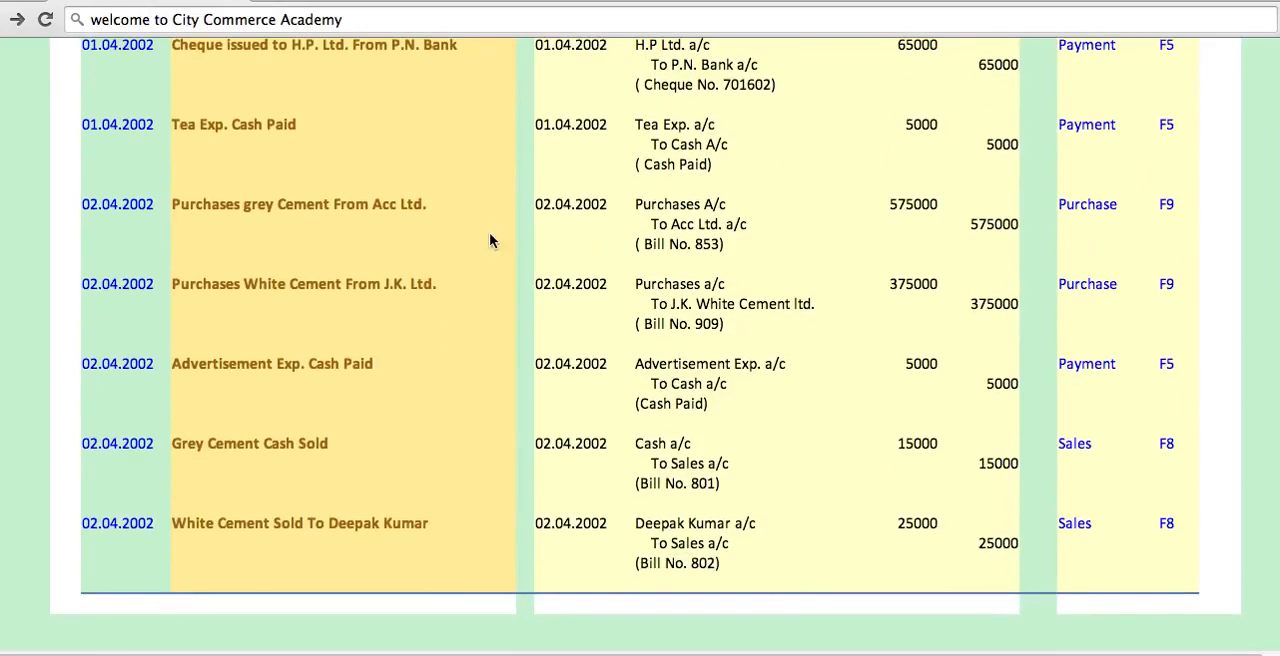
pyautogui.scroll(3, 490, 238)
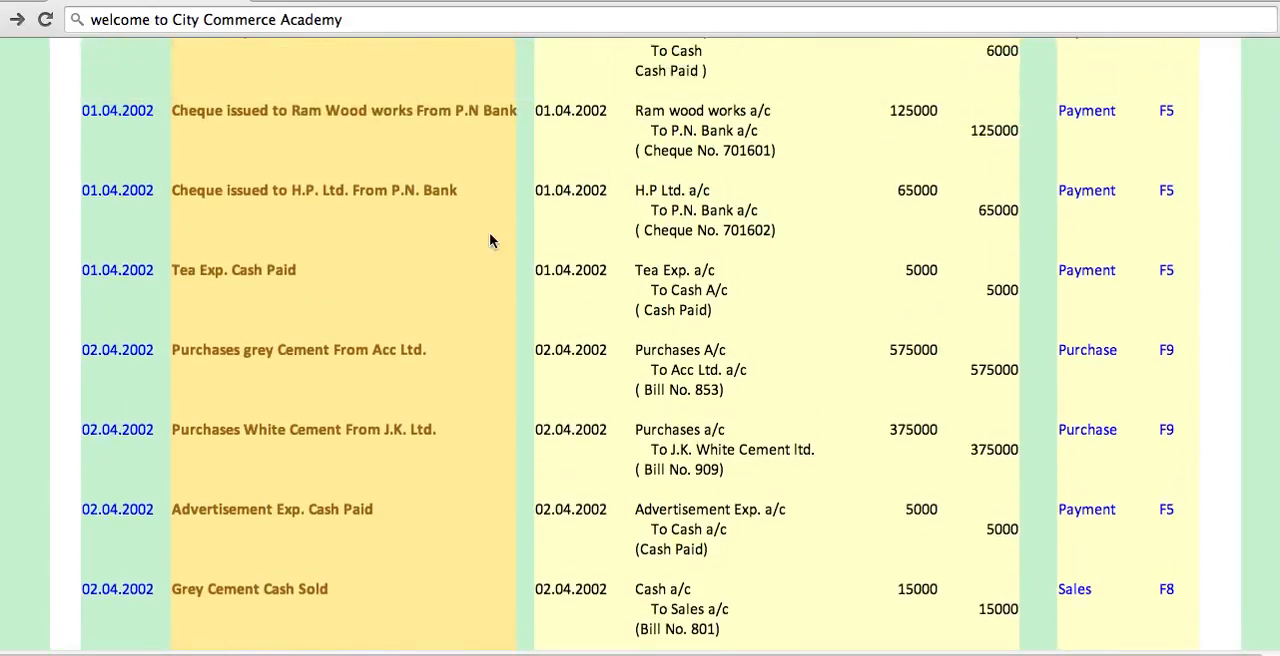
pyautogui.scroll(8, 490, 240)
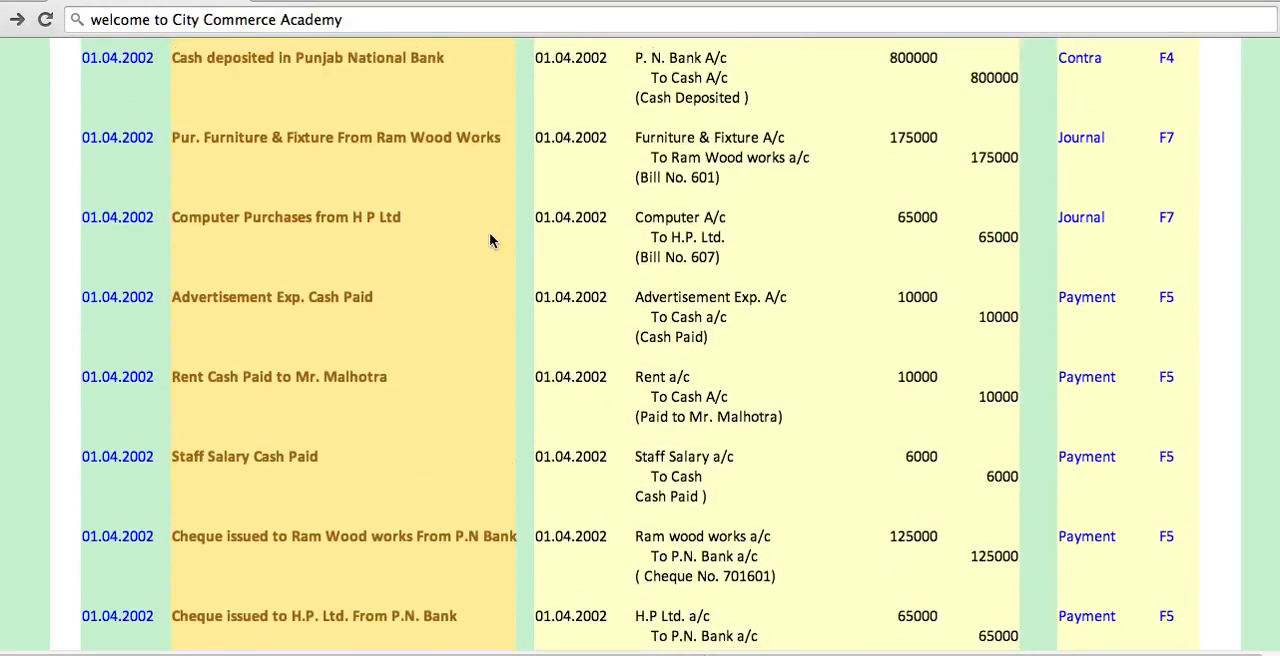
pyautogui.scroll(4, 490, 240)
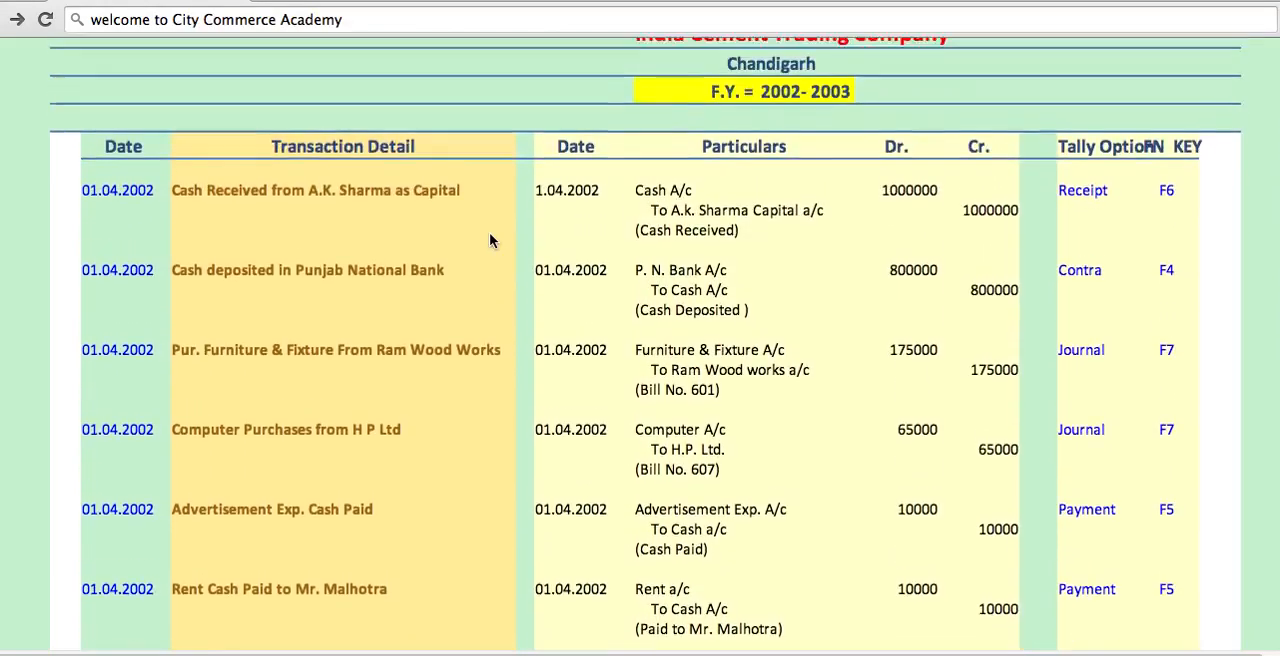
pyautogui.scroll(2, 490, 240)
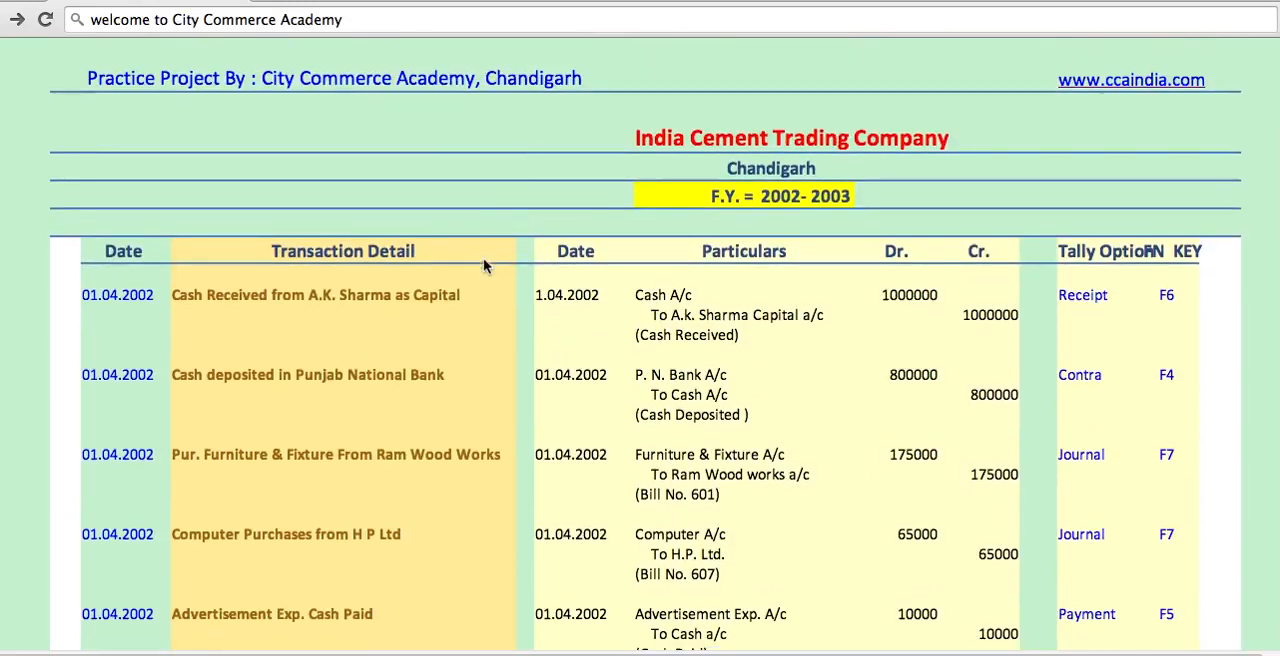
pyautogui.scroll(-4, 482, 258)
pyautogui.scroll(-5, 482, 261)
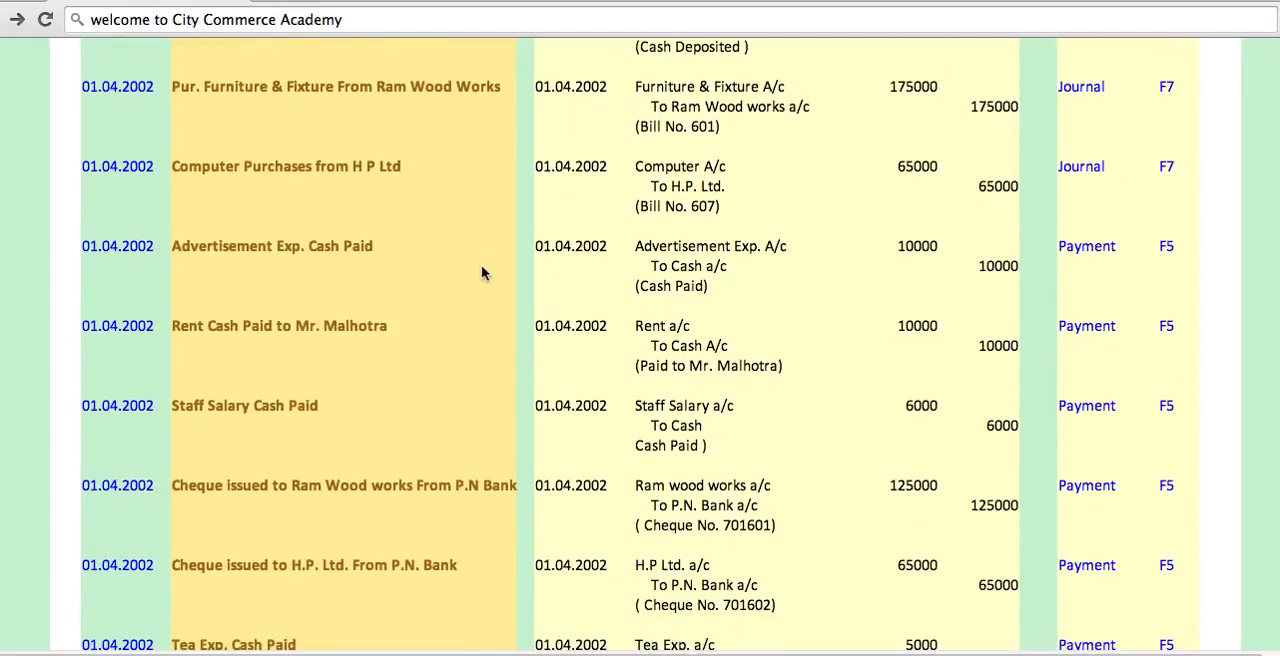
pyautogui.scroll(-7, 481, 272)
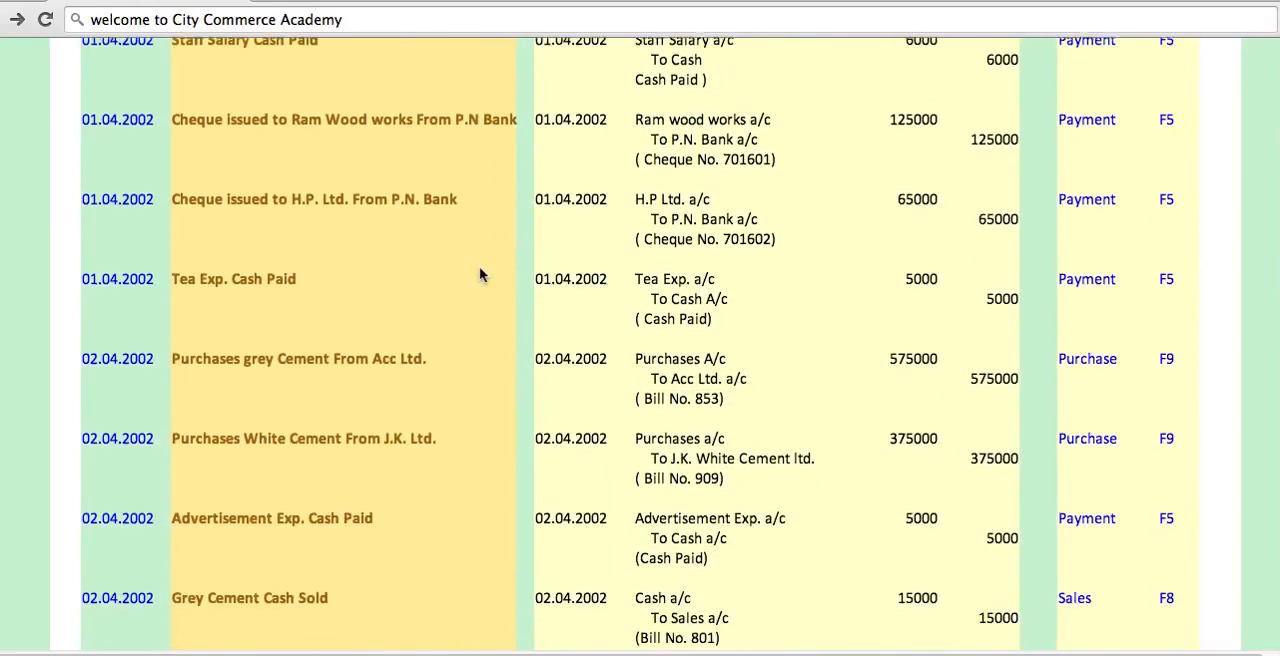
pyautogui.scroll(-2, 477, 266)
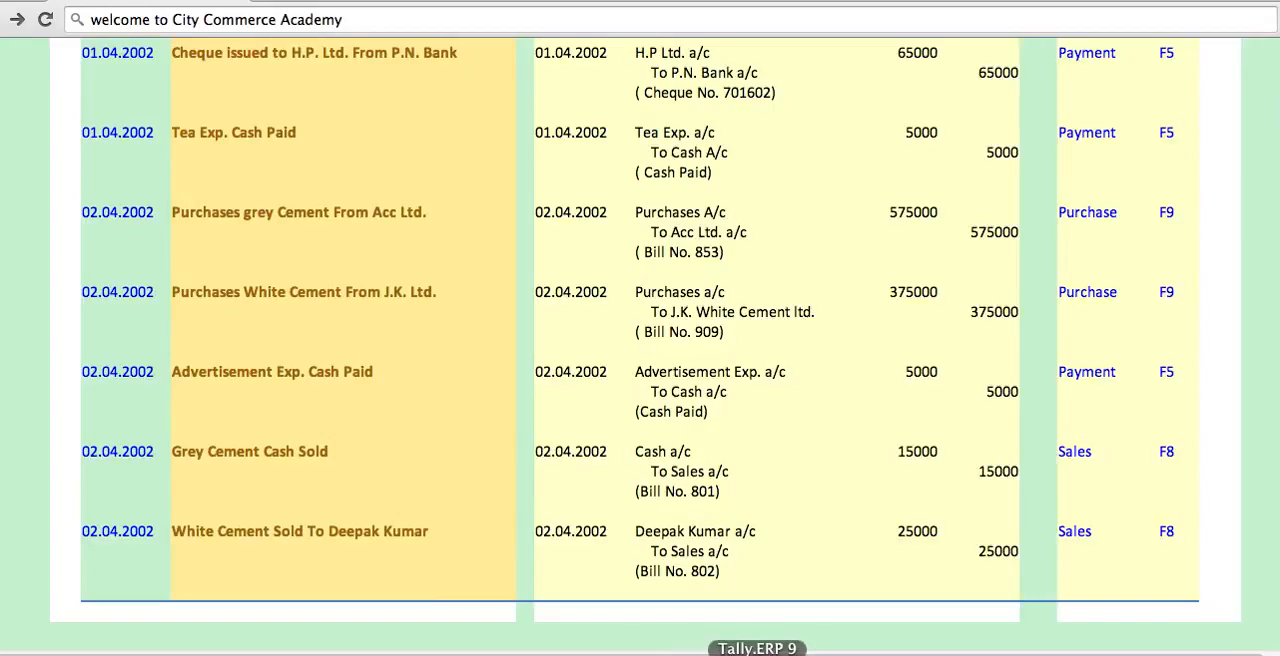
# - Switch to Tally.ERP 9
pyautogui.click(757, 652)
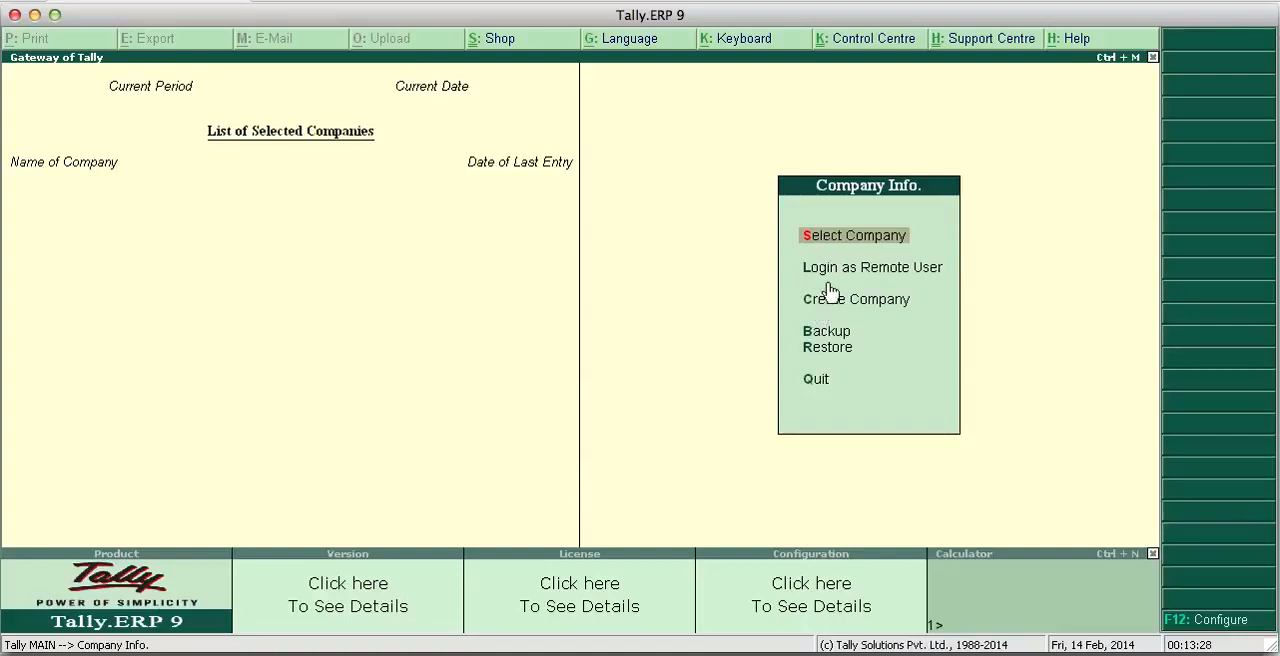
pyautogui.press('Down')
pyautogui.press('Down')
pyautogui.press('Down')
pyautogui.press('Up')
pyautogui.press('Up')
pyautogui.press('Up')
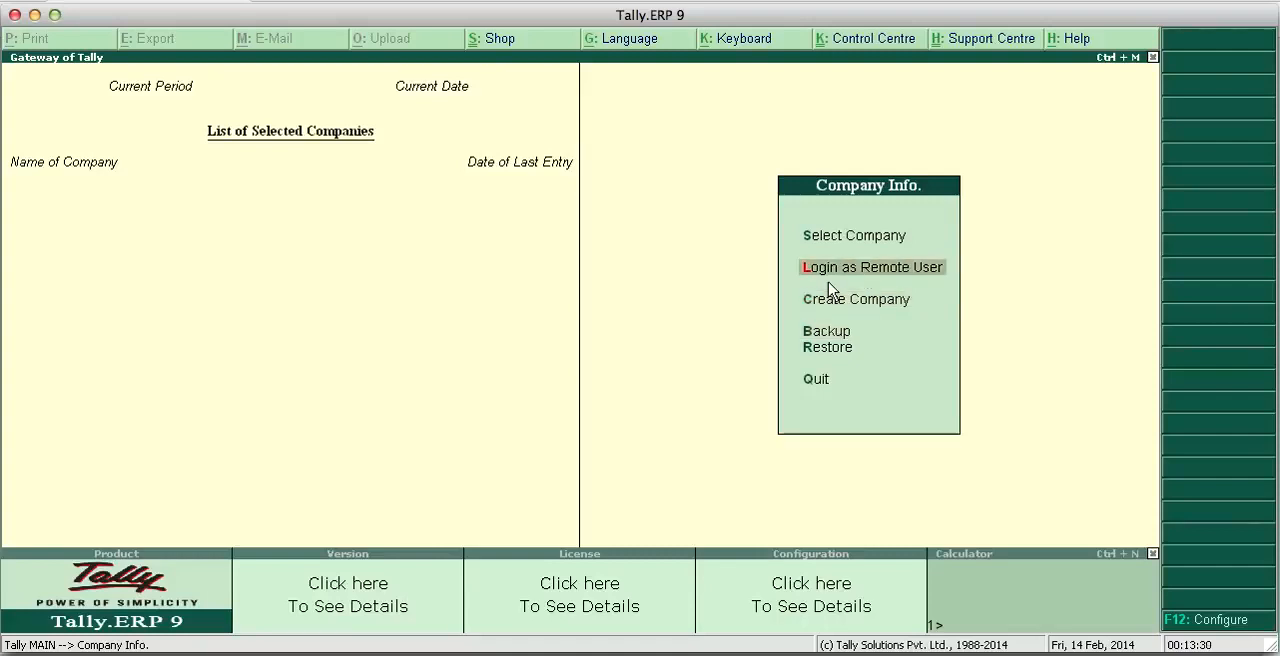
pyautogui.press('Down')
pyautogui.press('Down')
pyautogui.press('Down')
pyautogui.press('Down')
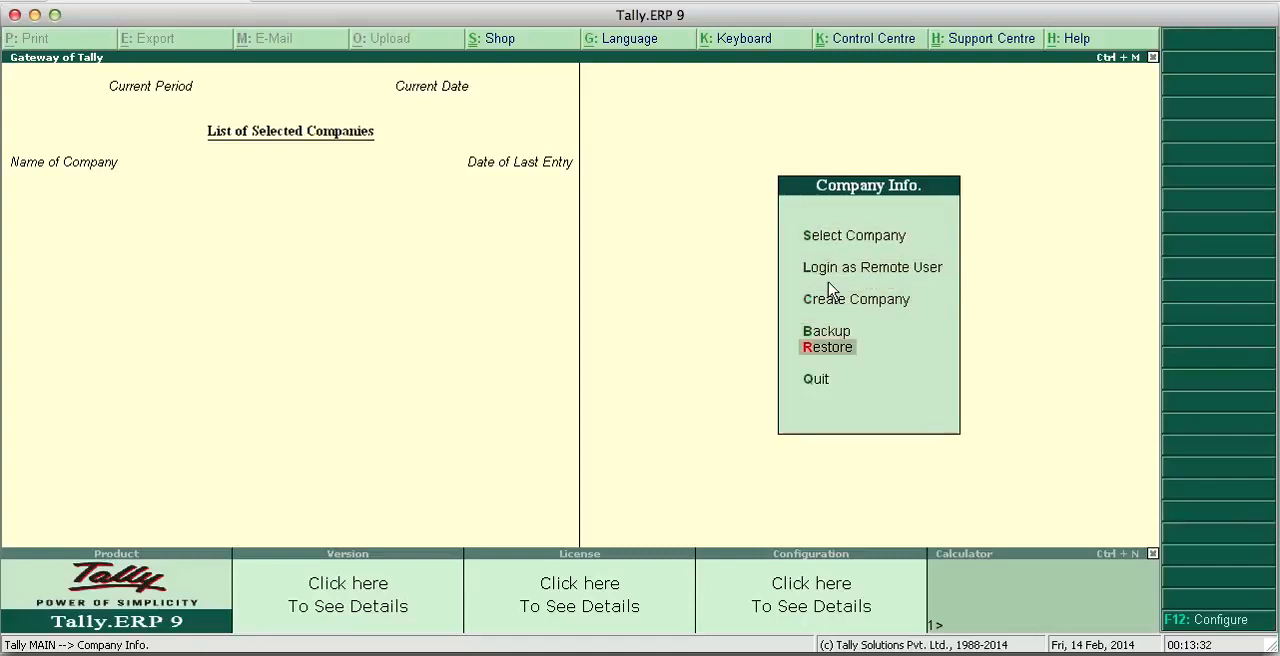
pyautogui.press('Up')
pyautogui.press('Up')
pyautogui.press('Down')
pyautogui.press('Down')
pyautogui.press('Up')
pyautogui.press('Up')
pyautogui.press('Up')
pyautogui.press('Up')
pyautogui.press('Up')
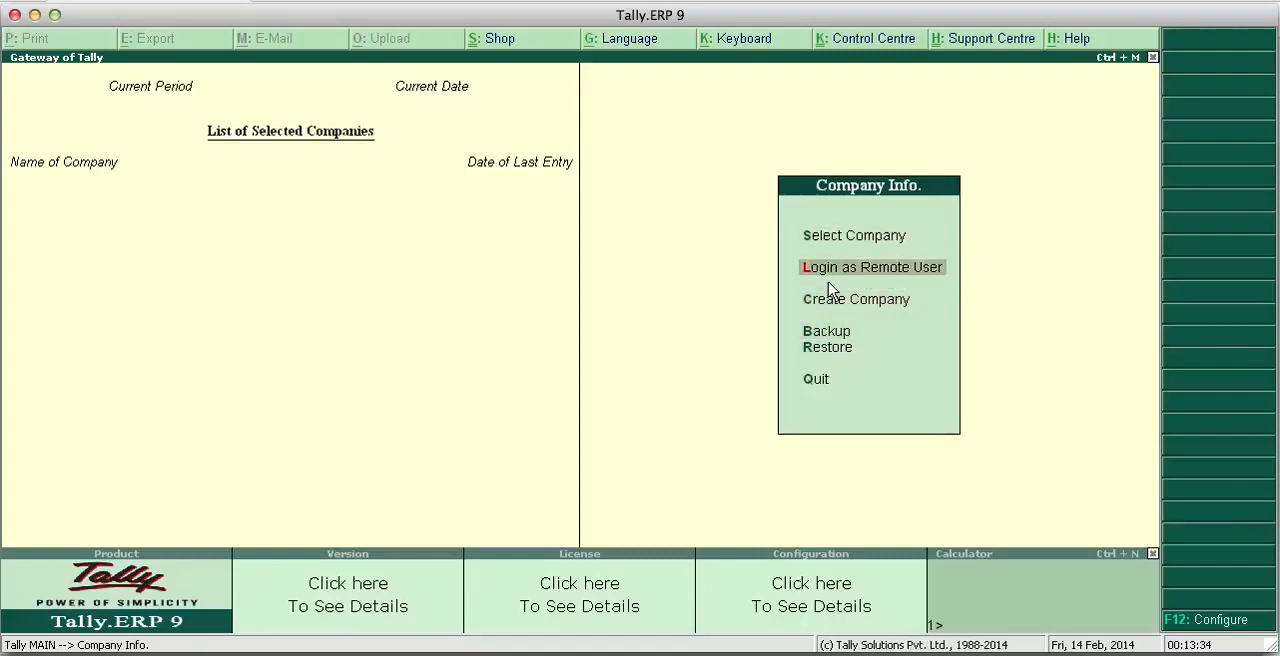
pyautogui.press('Down')
pyautogui.press('Down')
pyautogui.press('Down')
pyautogui.press('Down')
pyautogui.press('Down')
pyautogui.press('Down')
pyautogui.press('Down')
pyautogui.press('Down')
pyautogui.click(846, 247)
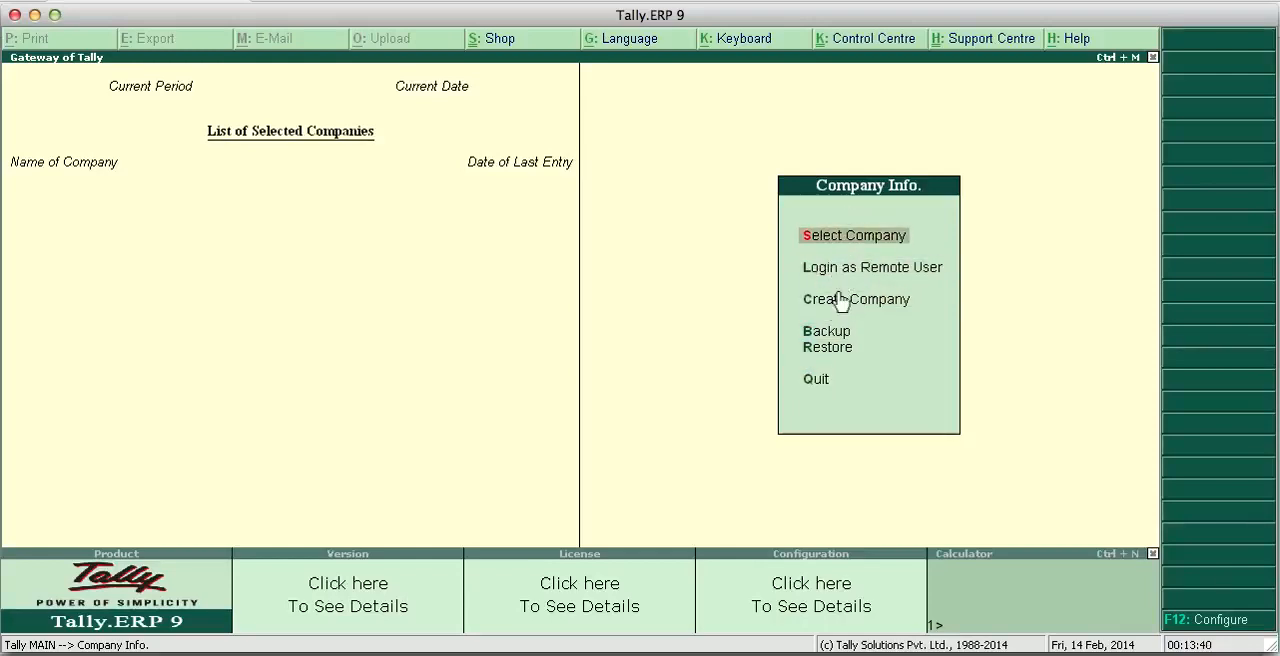
pyautogui.press('Down')
pyautogui.press('Down')
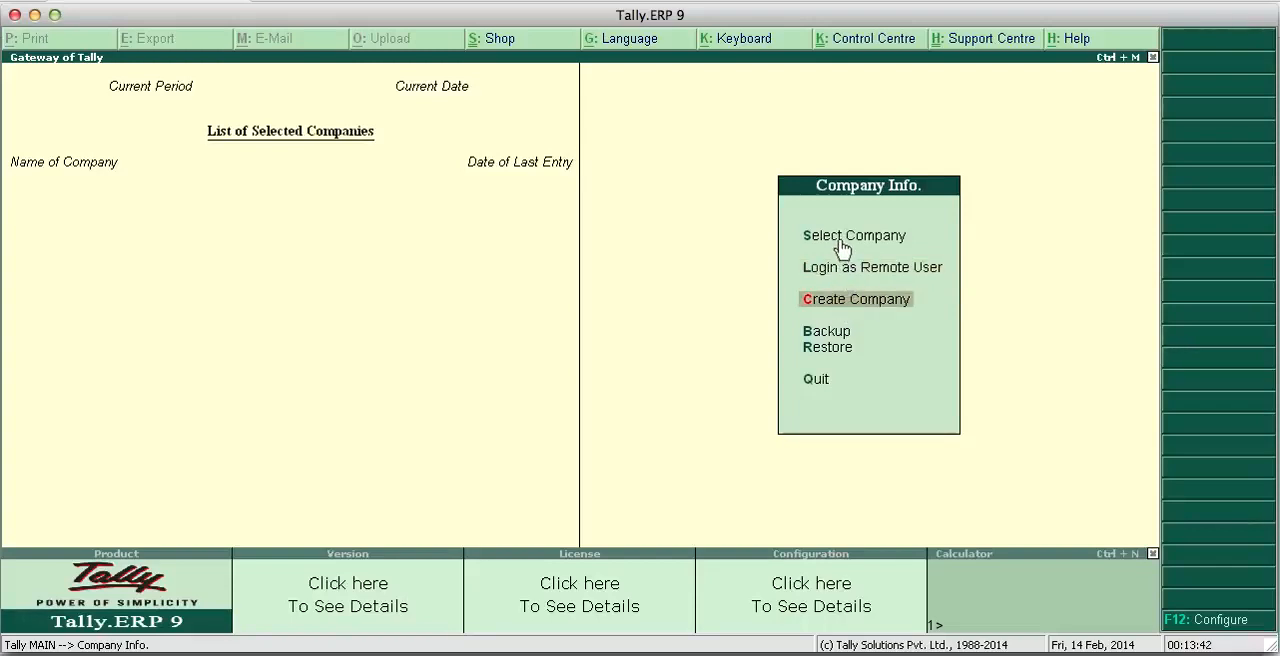
# - Check the list of existing companies available for selection and return to Company Info without choosing one
pyautogui.click(843, 247)
pyautogui.click(843, 245)
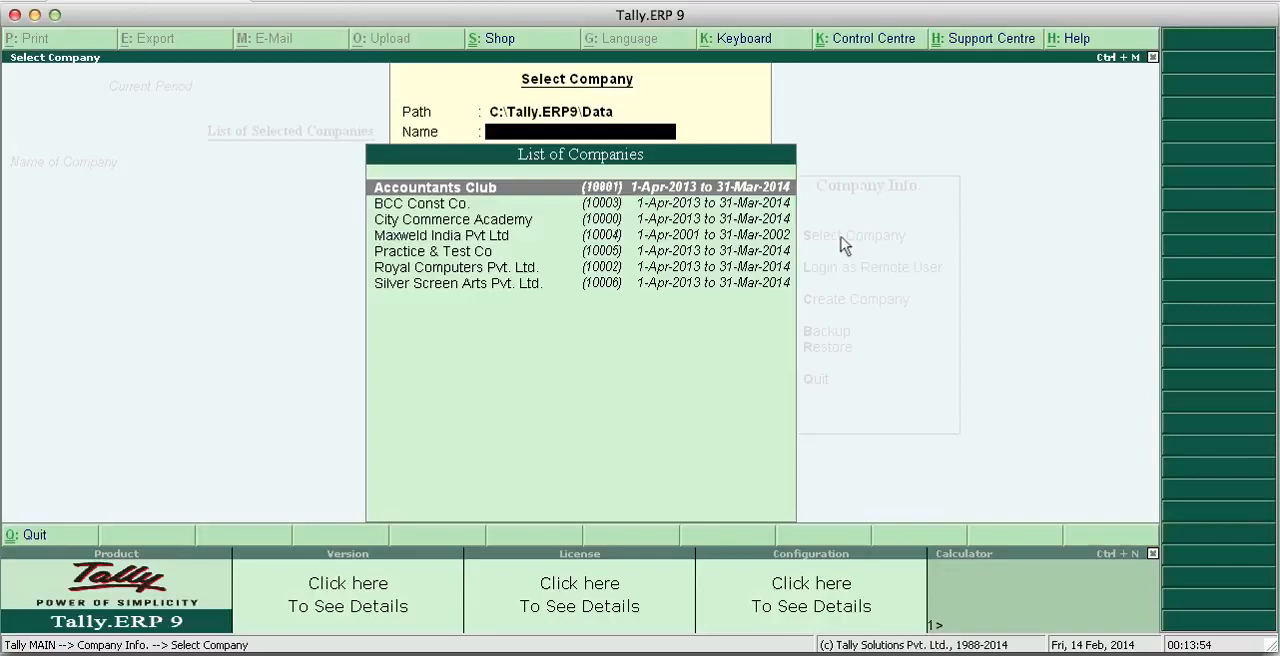
pyautogui.press('Escape')
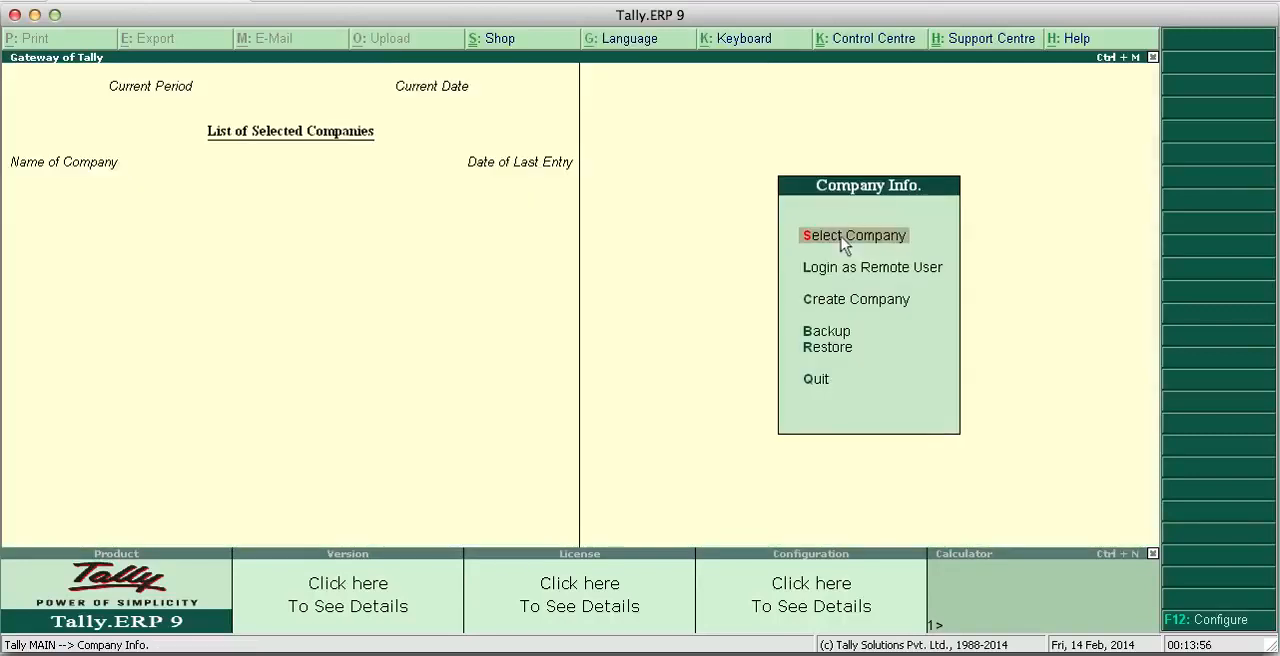
# - Start creating a new company
pyautogui.press('Down')
pyautogui.press('Down')
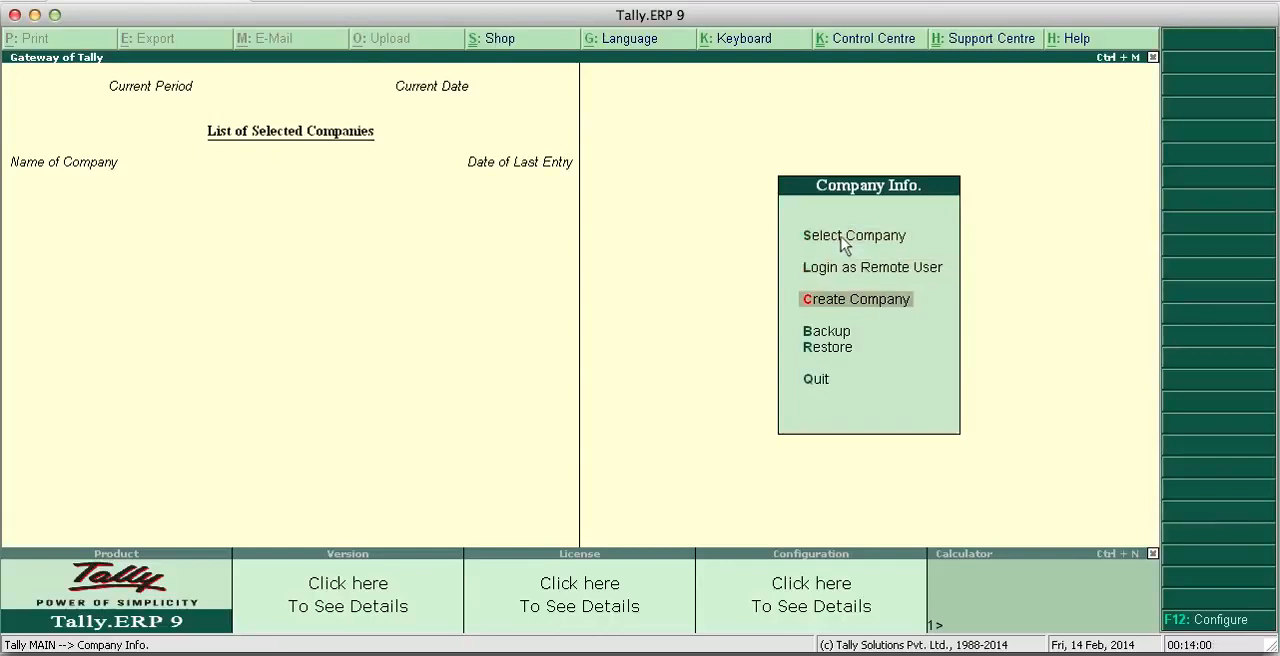
pyautogui.click(865, 300)
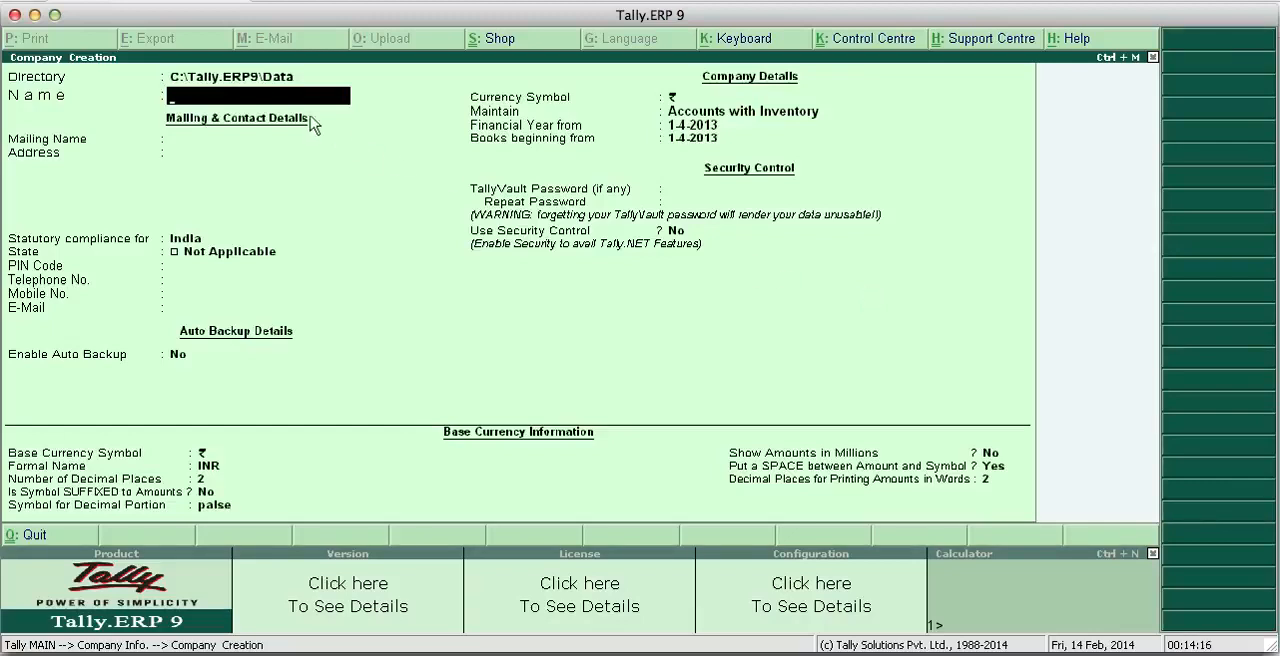
# - Keep C:\Tally.ERP9\Data as the data directory and name the company India Cement Trading Co
pyautogui.click(228, 82)
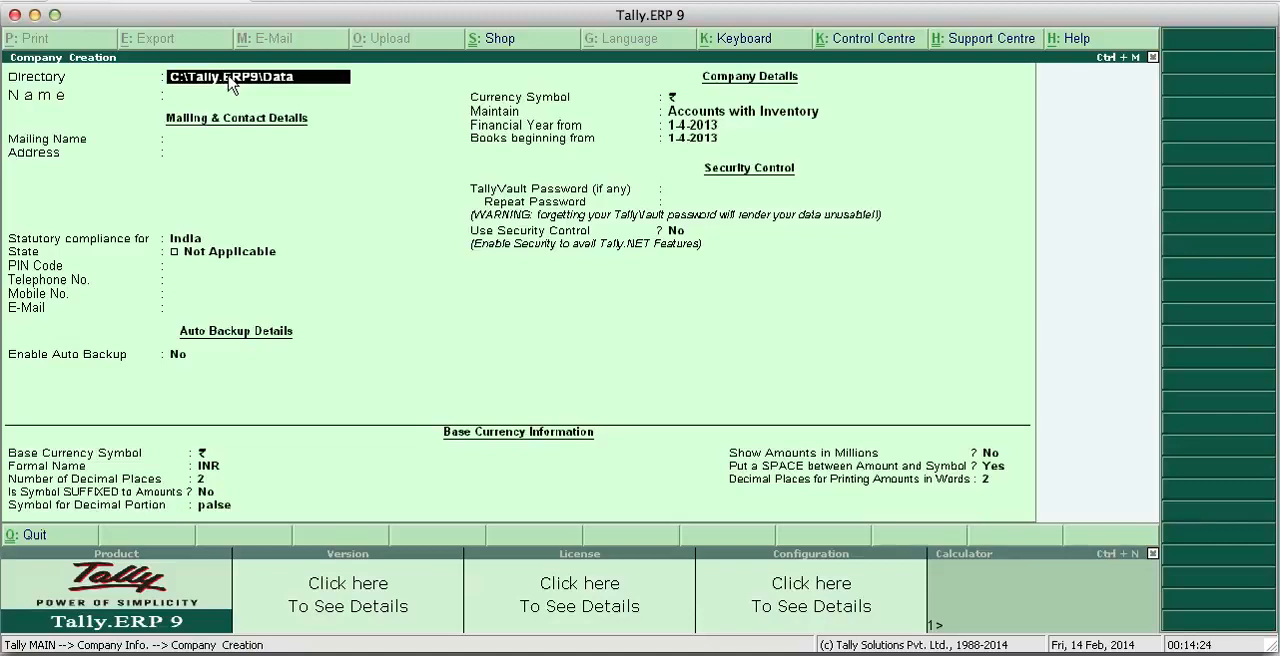
pyautogui.press('Return')
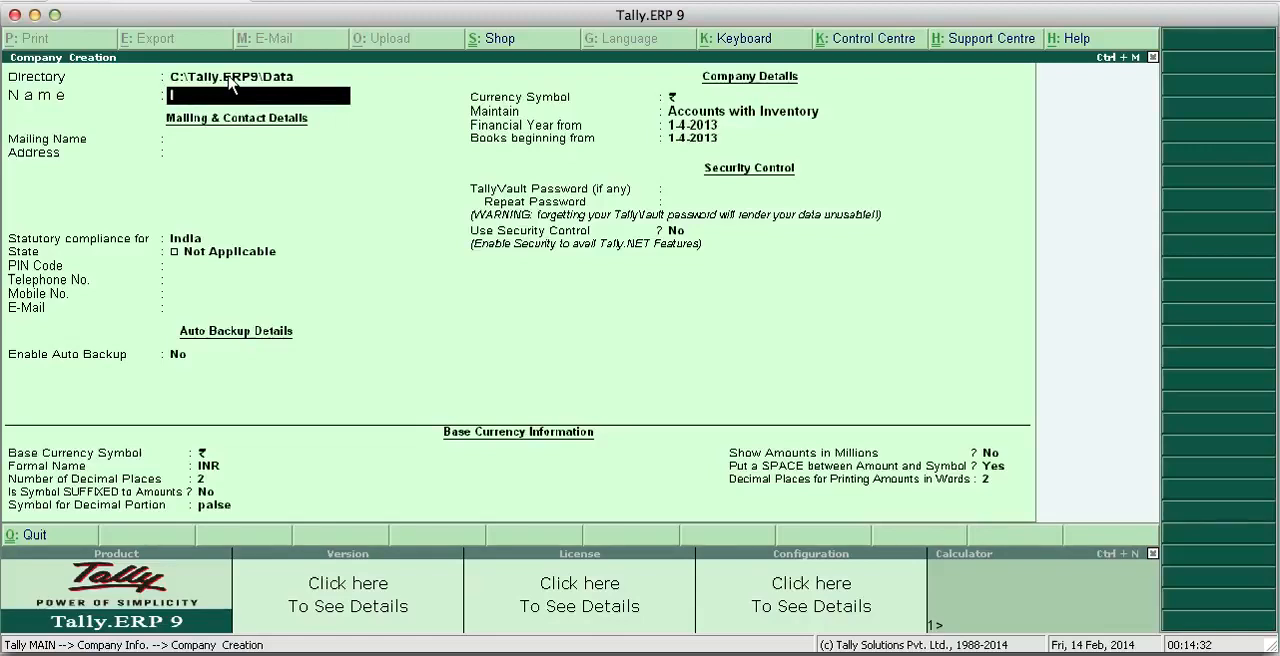
pyautogui.write('India')
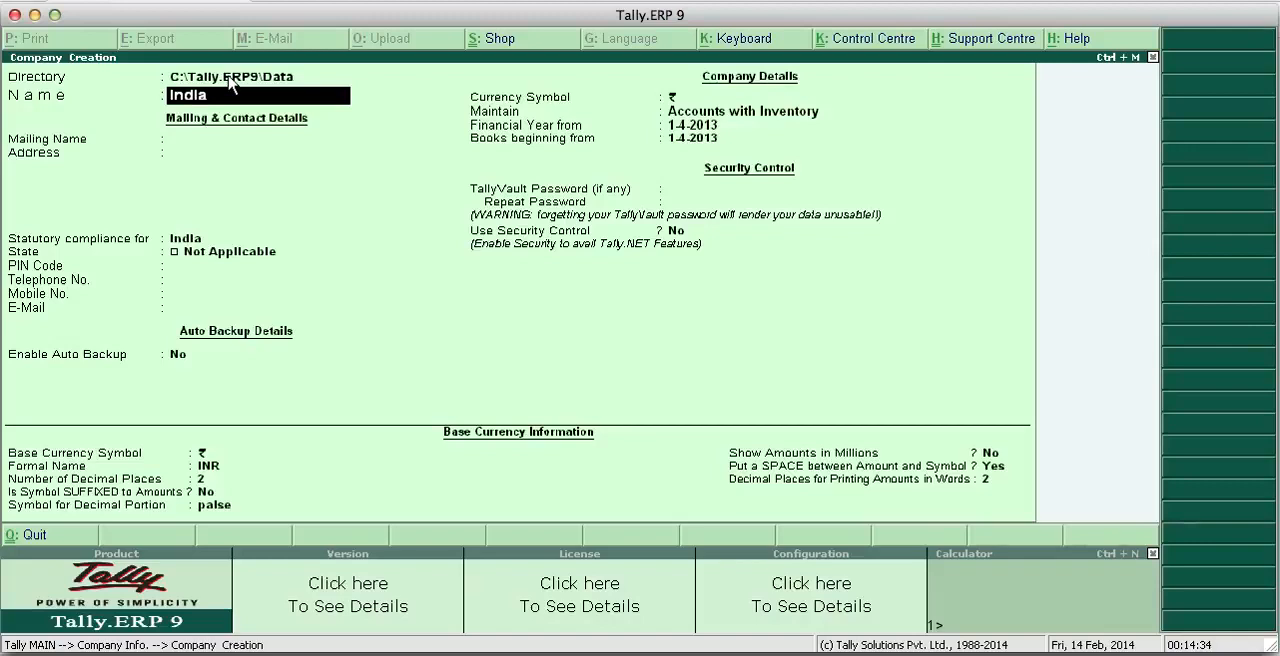
pyautogui.write(' Cement Trading Co')
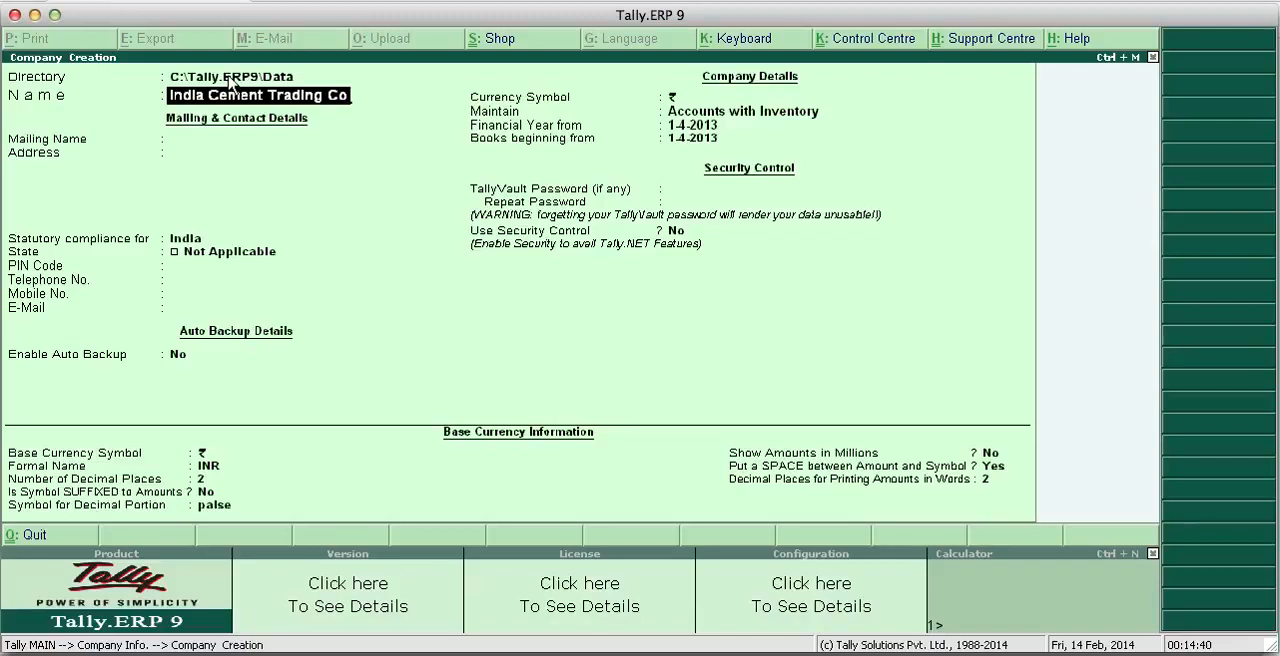
pyautogui.write('.')
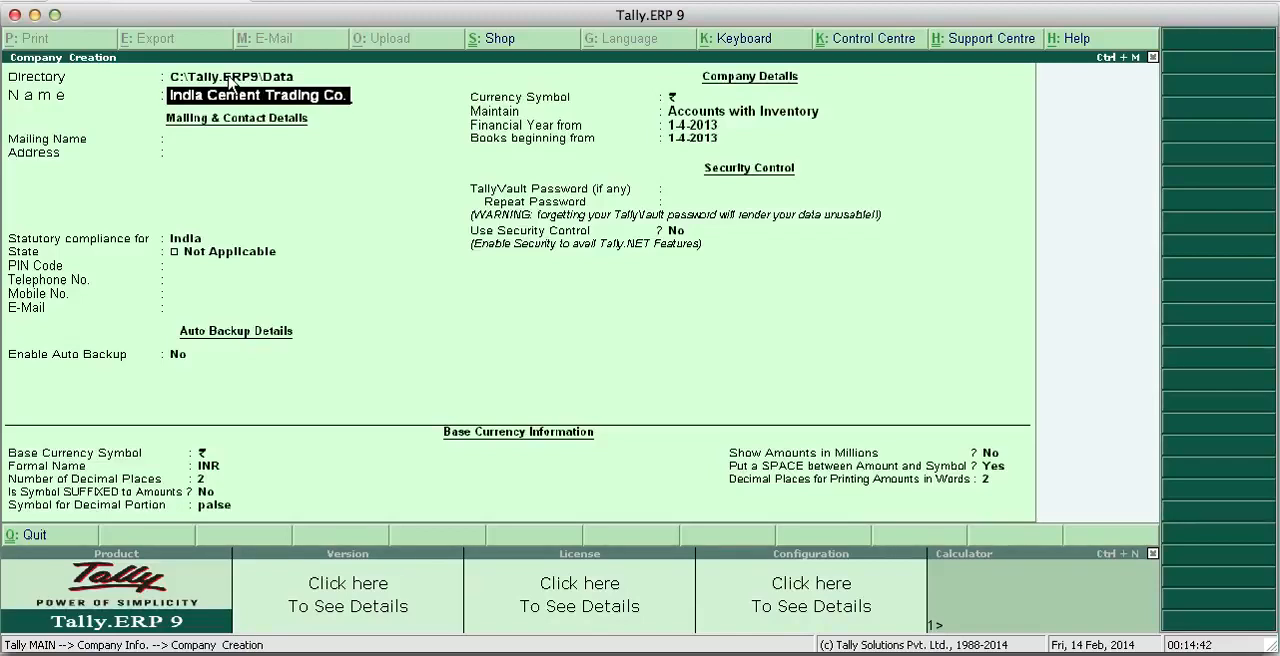
pyautogui.press('Return')
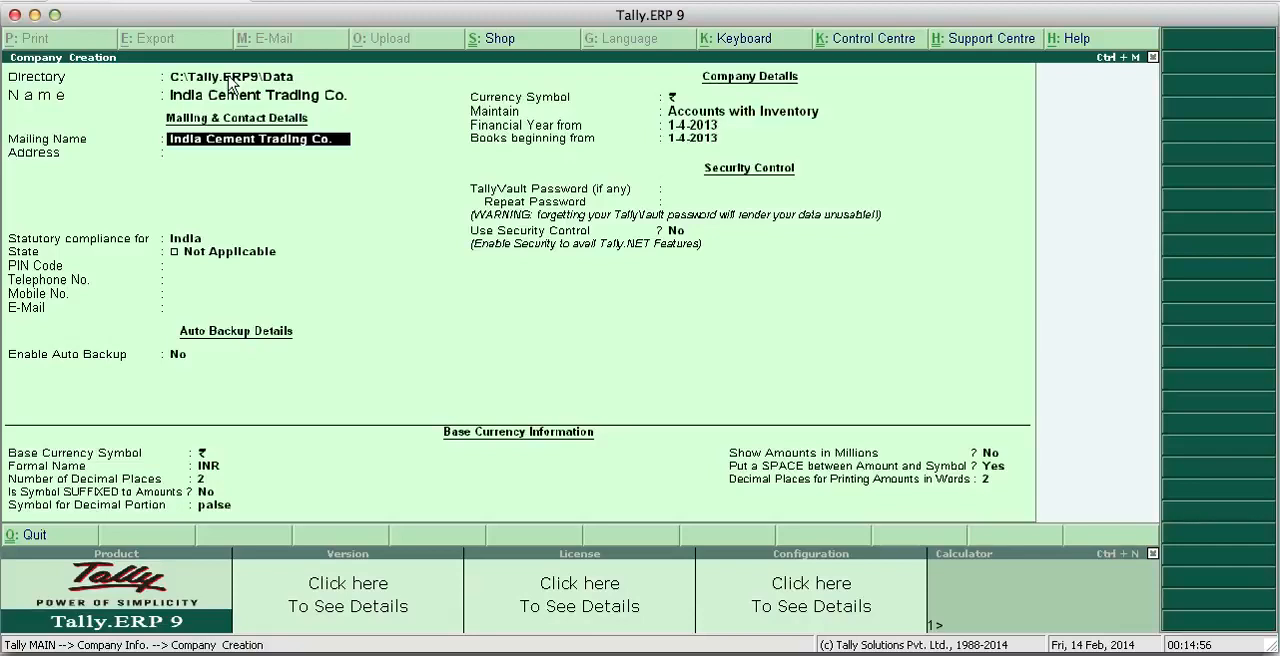
# - Accept India Cement Trading Co. as the mailing name and enter Chandigarh as the company's address
pyautogui.press('Up')
pyautogui.press('Return')
pyautogui.press('Up')
pyautogui.press('Return')
pyautogui.press('Return')
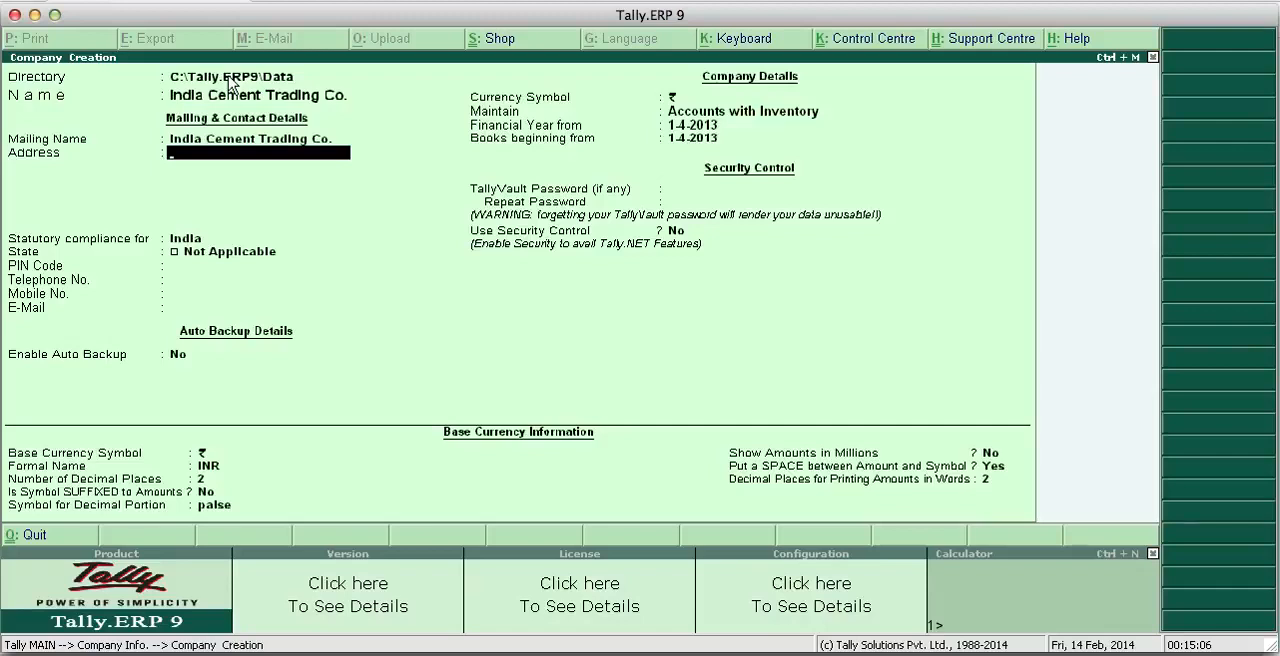
pyautogui.write('Chandigarh')
pyautogui.press('Return')
pyautogui.press('Return')
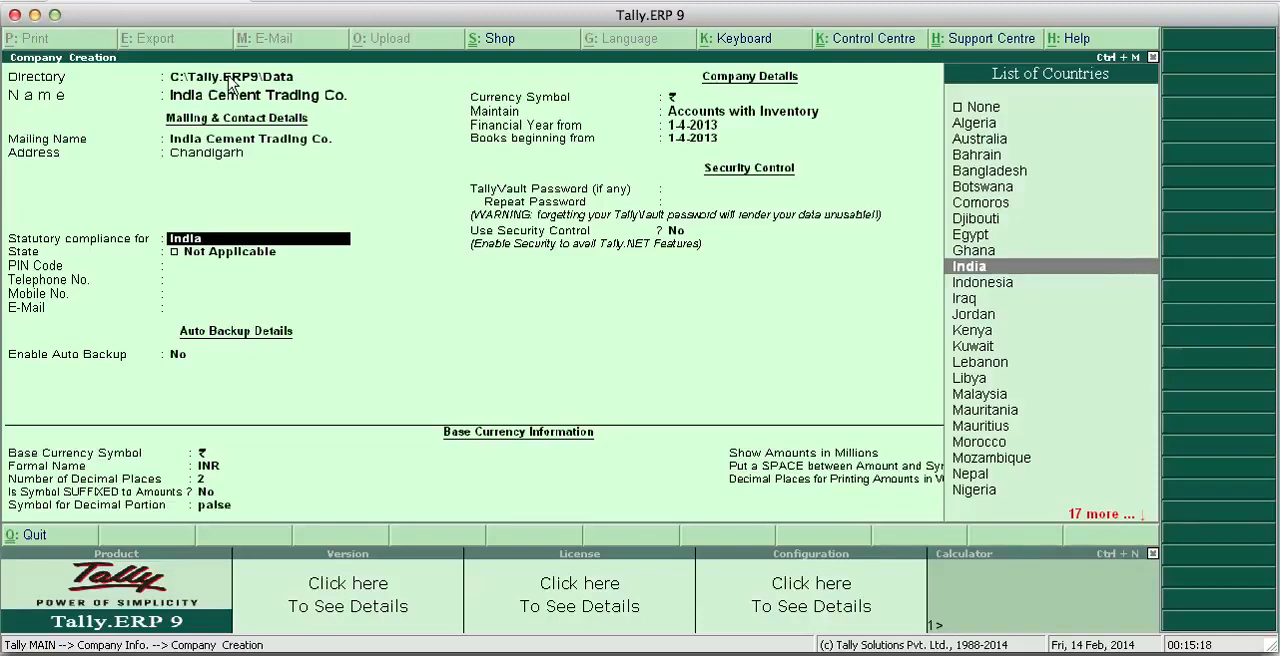
# - Accept India as the country for the company's statutory compliance
pyautogui.press('Up')
pyautogui.press('Down')
pyautogui.press('Return')
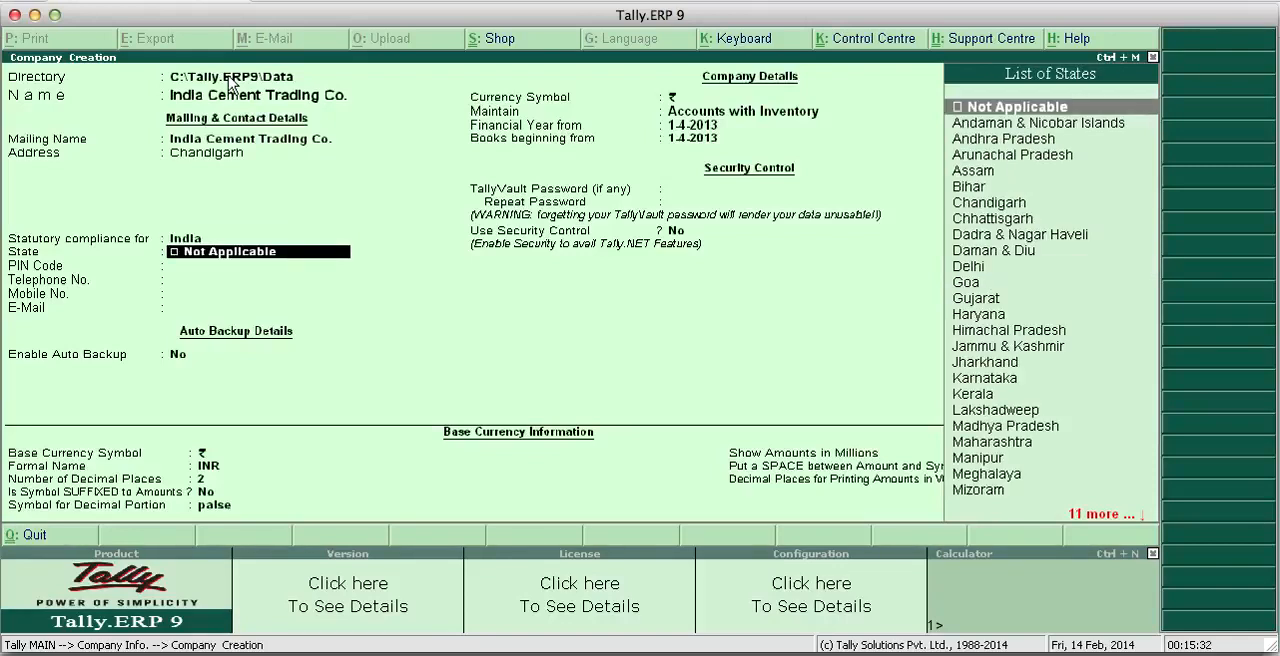
# - Select Chandigarh as the company's state and enter its postal code
pyautogui.press('Down')
pyautogui.press('Down')
pyautogui.press('Down')
pyautogui.press('Down')
pyautogui.press('Down')
pyautogui.press('Down')
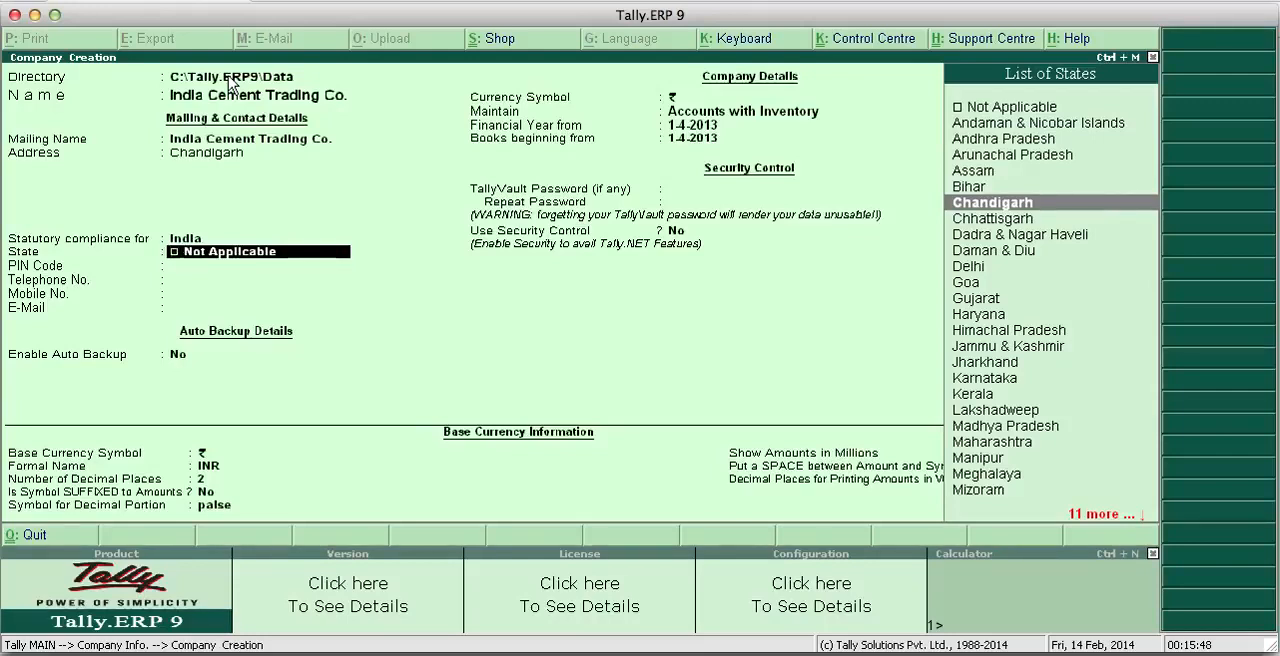
pyautogui.press('Down')
pyautogui.press('Up')
pyautogui.press('Return')
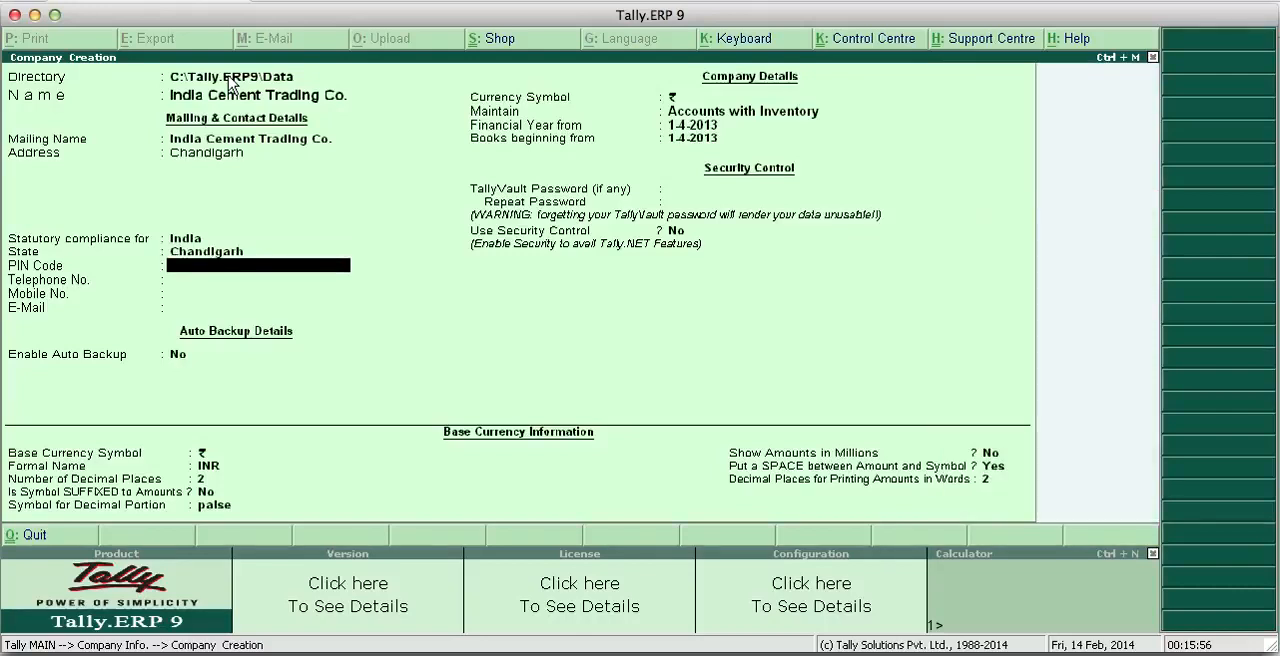
pyautogui.write('160036')
pyautogui.press('Return')
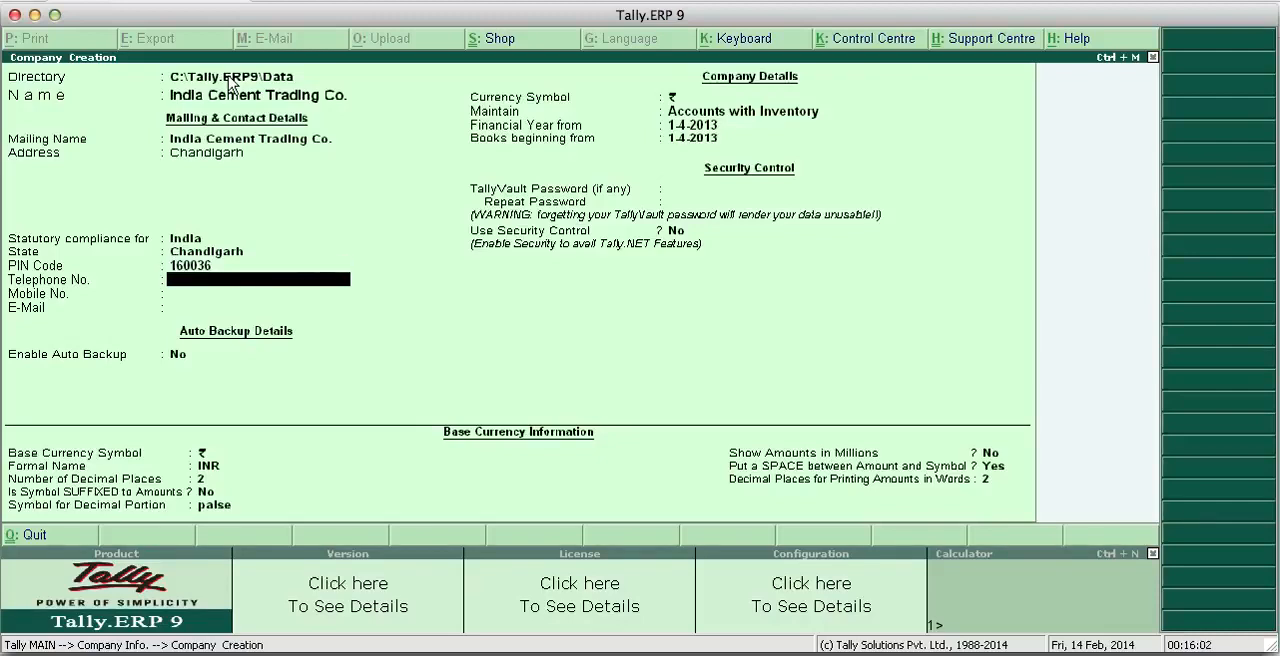
# - Enter the company's telephone number and mobile number
pyautogui.write('3918333')
pyautogui.press('Return')
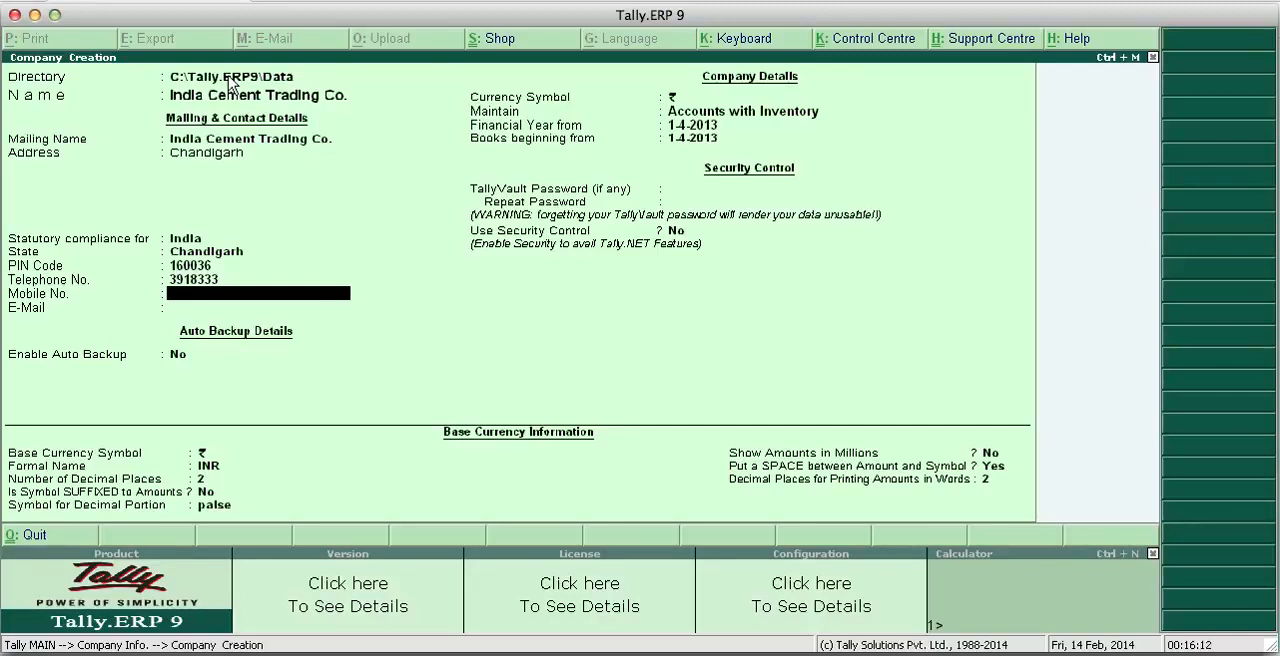
pyautogui.press('Return')
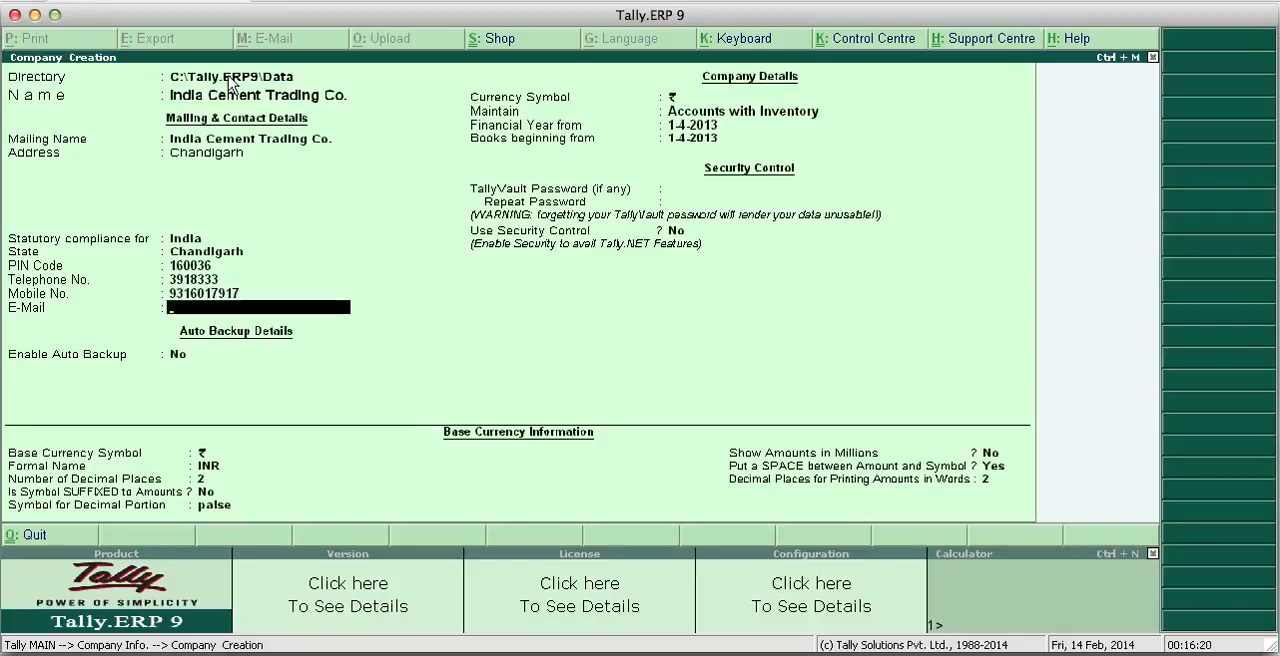
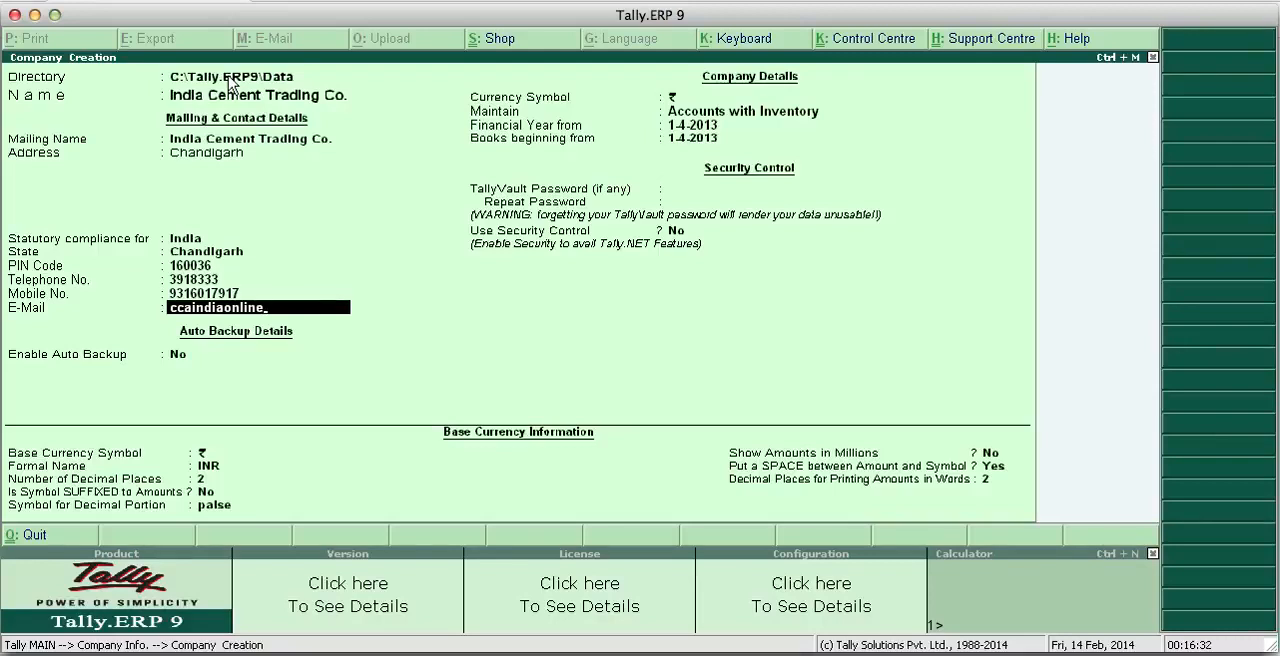
# - Fill in the company's e-mail address
pyautogui.press('Return')
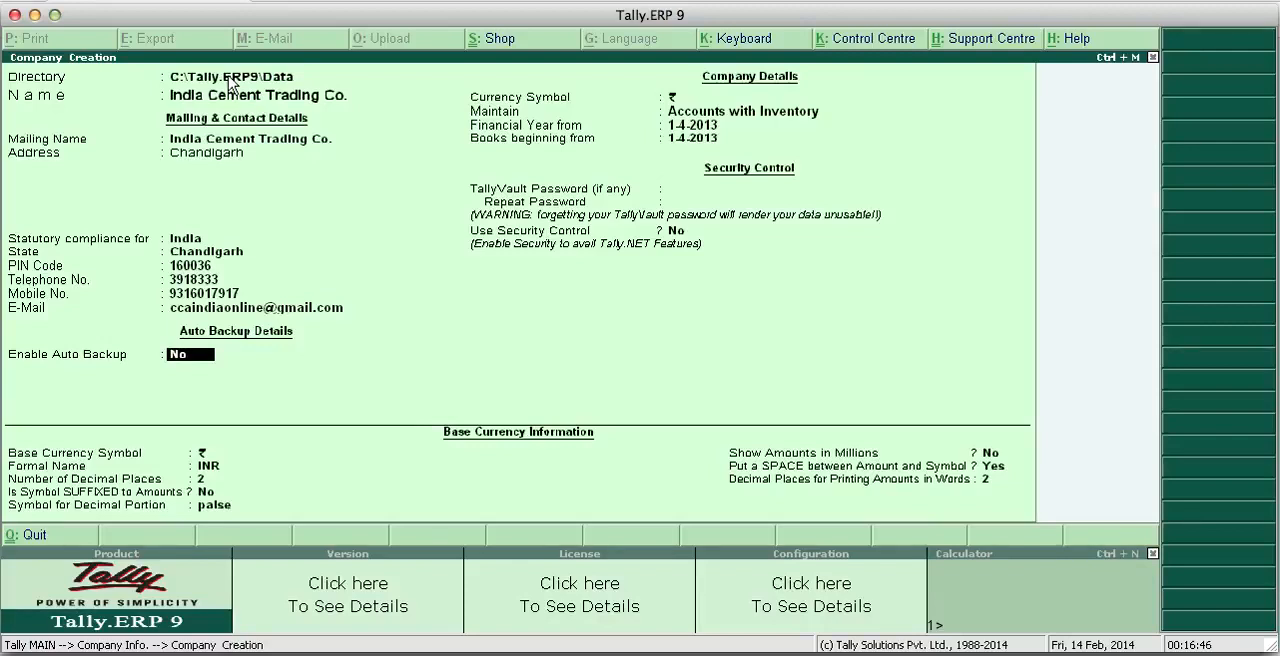
# - Keep auto backup disabled and ₹ as the currency symbol, and set the company to maintain accounts only
pyautogui.press('Return')
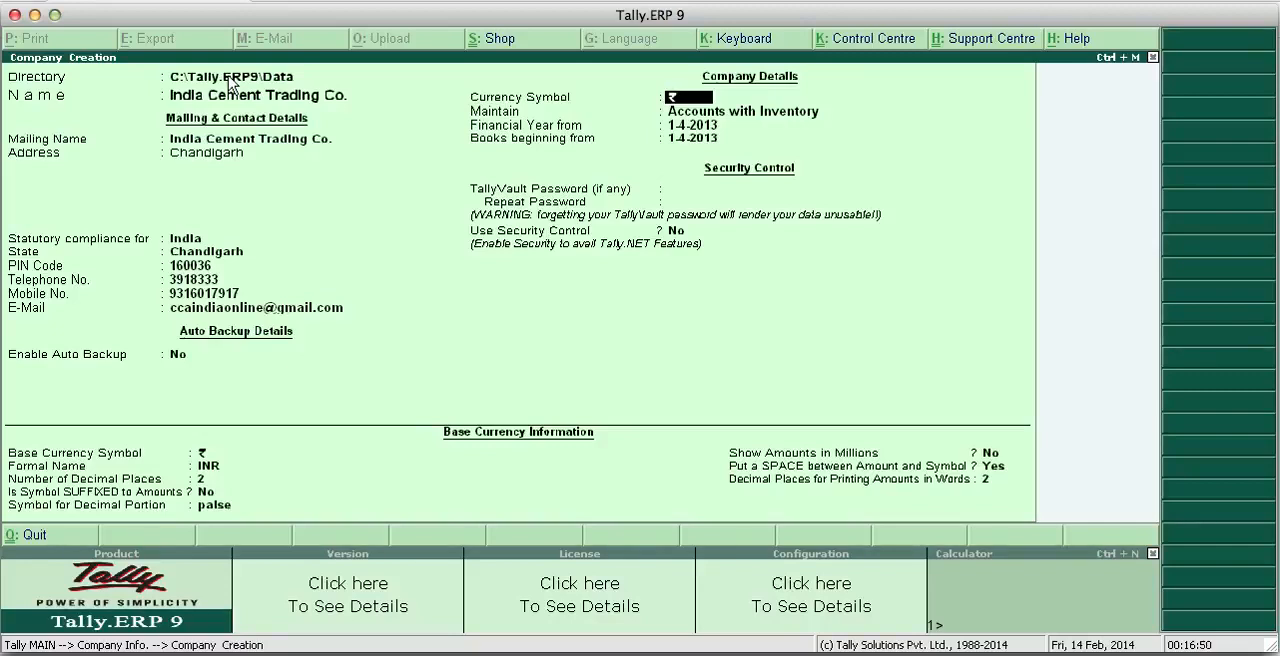
pyautogui.press('Return')
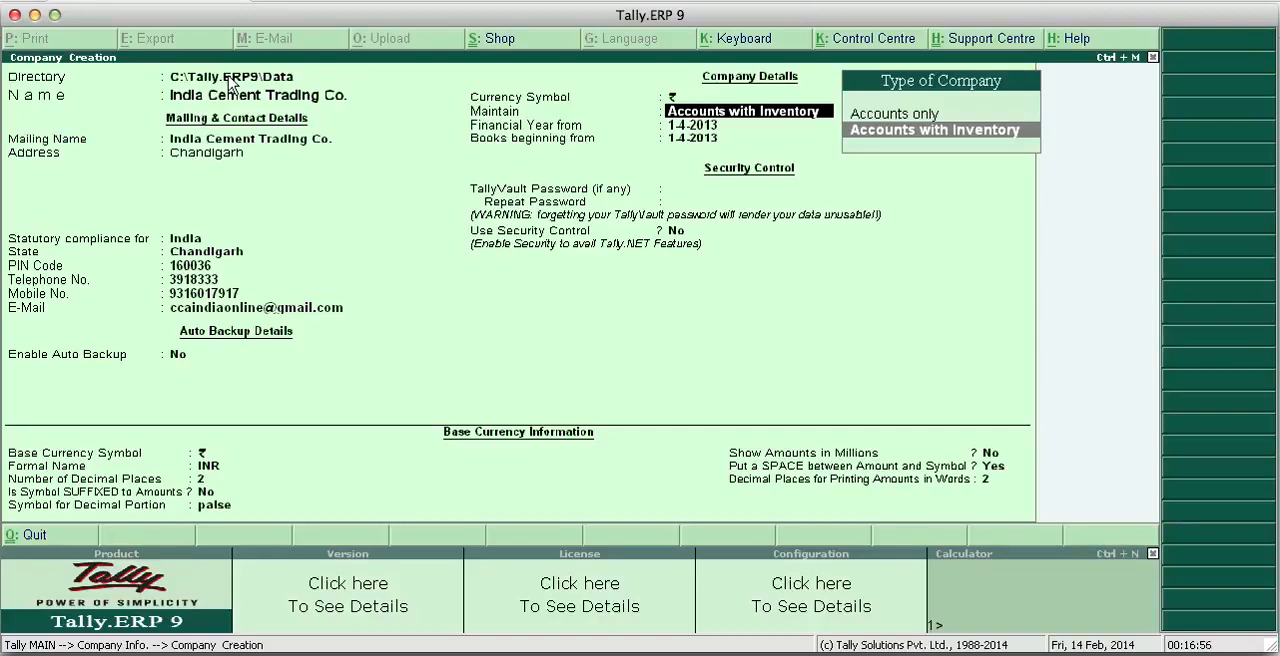
pyautogui.press('Up')
pyautogui.press('Down')
pyautogui.press('Up')
pyautogui.press('Down')
pyautogui.press('Up')
pyautogui.press('Down')
pyautogui.press('Up')
pyautogui.press('Down')
pyautogui.press('Up')
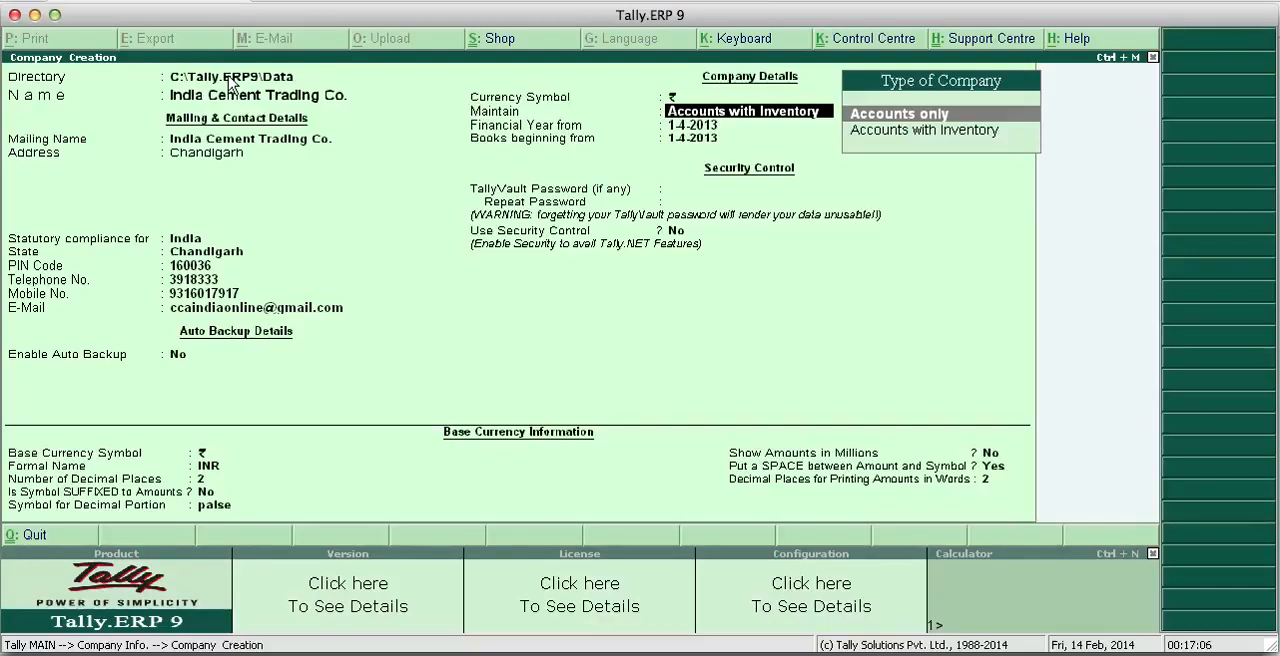
pyautogui.press('Down')
pyautogui.press('Up')
pyautogui.press('Return')
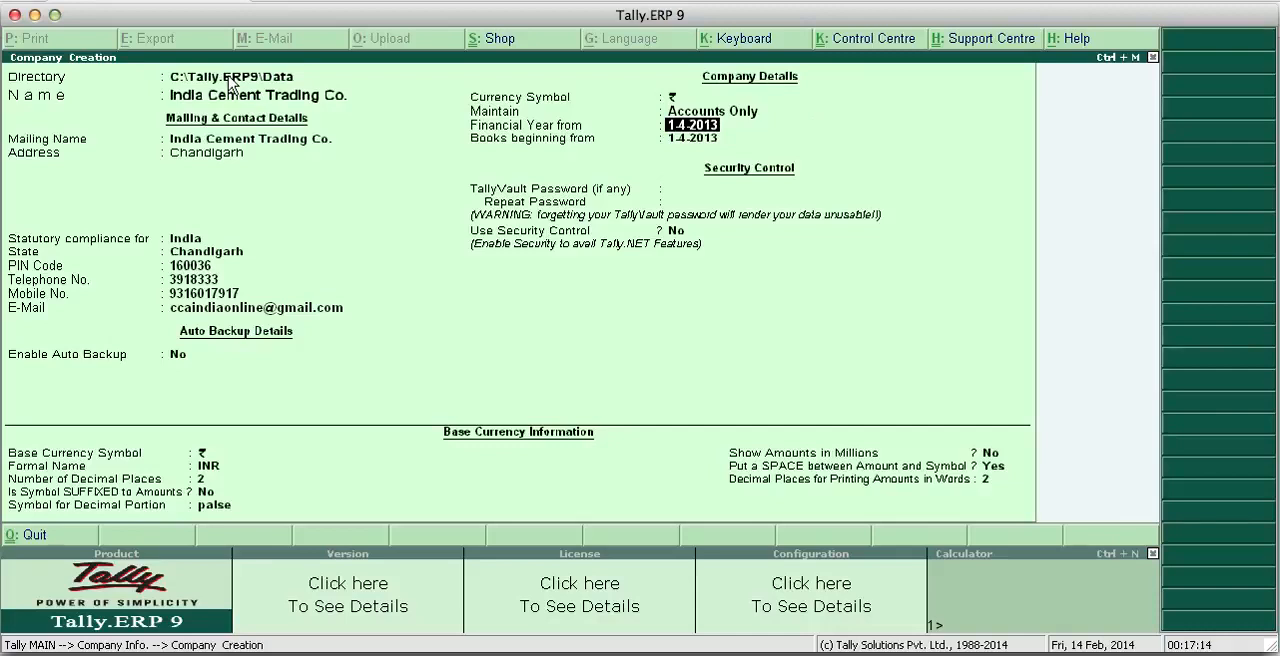
# - Set the start of the company's financial year to 1-4-2002
pyautogui.write('1-4-2002')
pyautogui.press('Return')
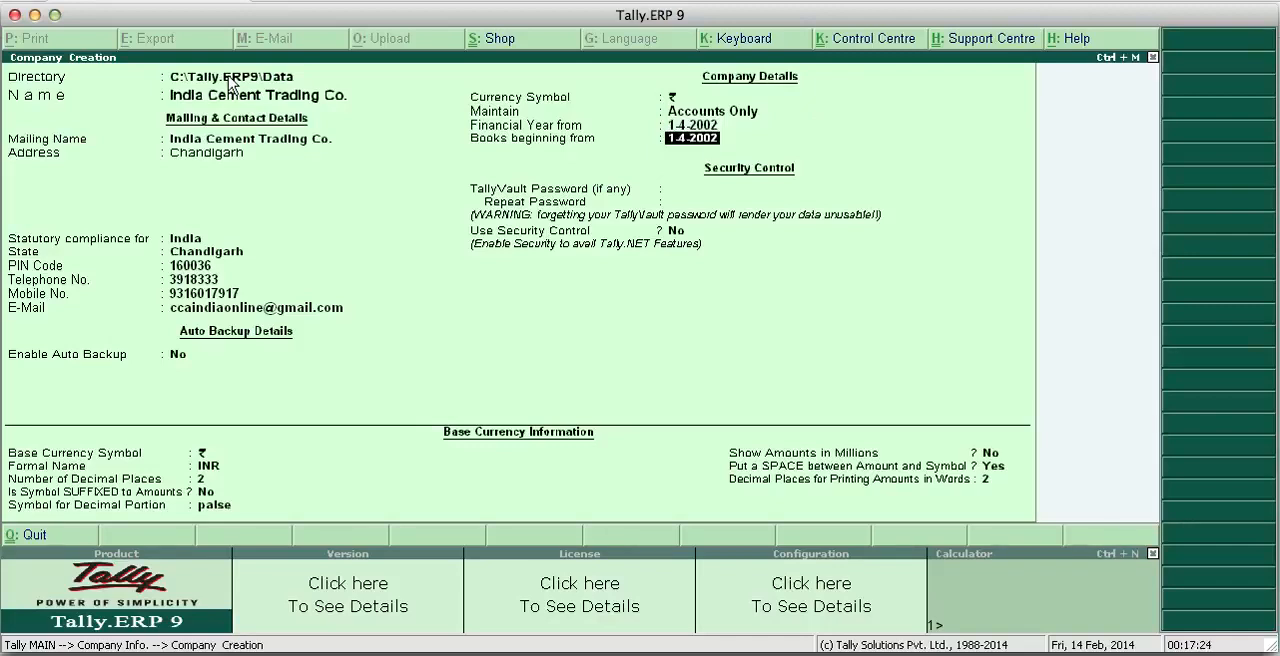
pyautogui.press('BackSpace')
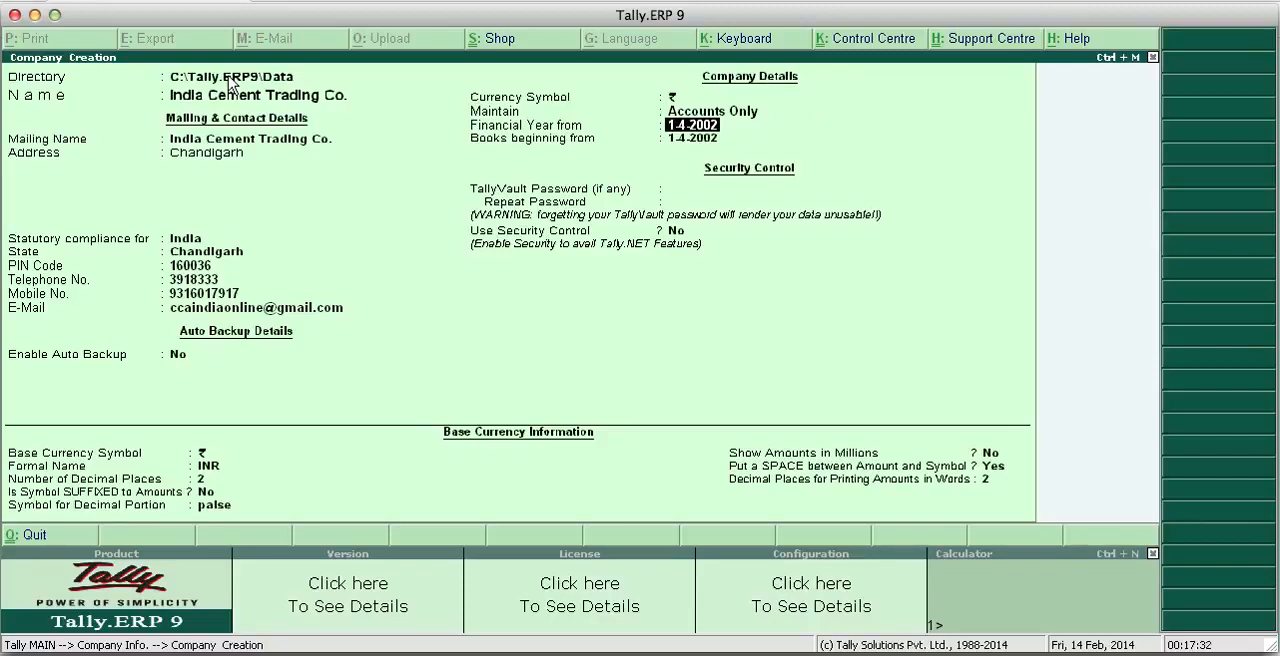
pyautogui.press('Return')
pyautogui.press('Return')
pyautogui.press('BackSpace')
pyautogui.press('BackSpace')
pyautogui.press('Return')
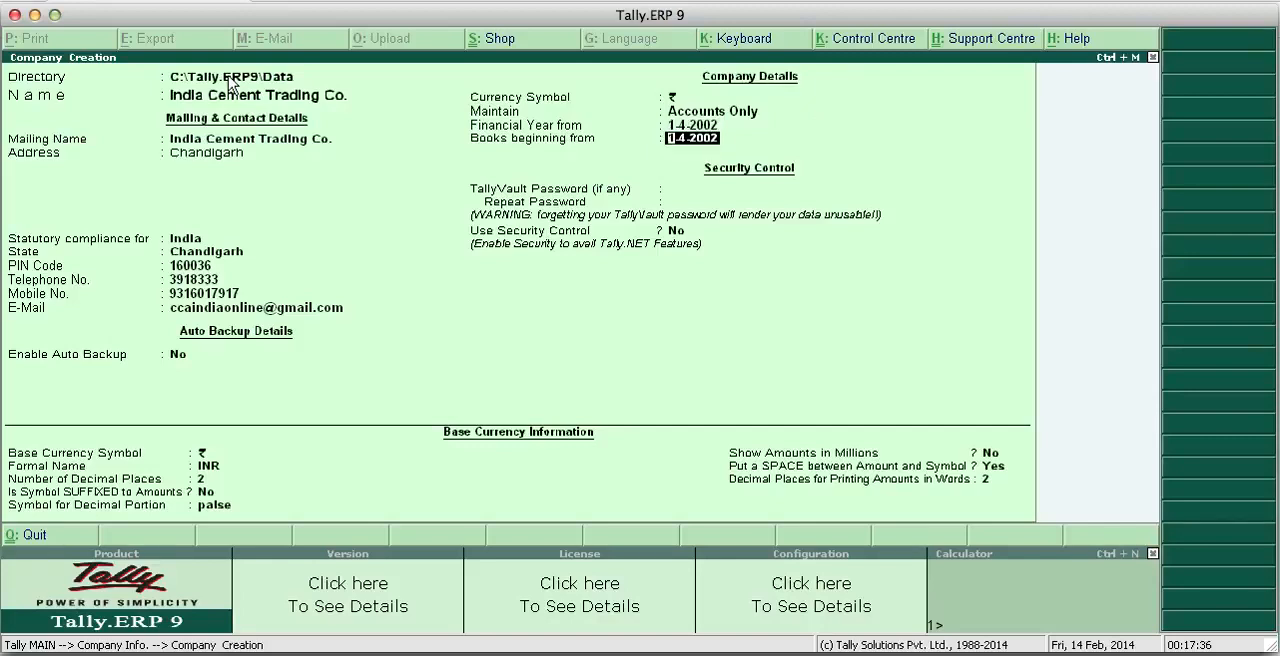
pyautogui.press('BackSpace')
pyautogui.press('Return')
pyautogui.press('Up')
pyautogui.press('Return')
pyautogui.press('Up')
pyautogui.press('Return')
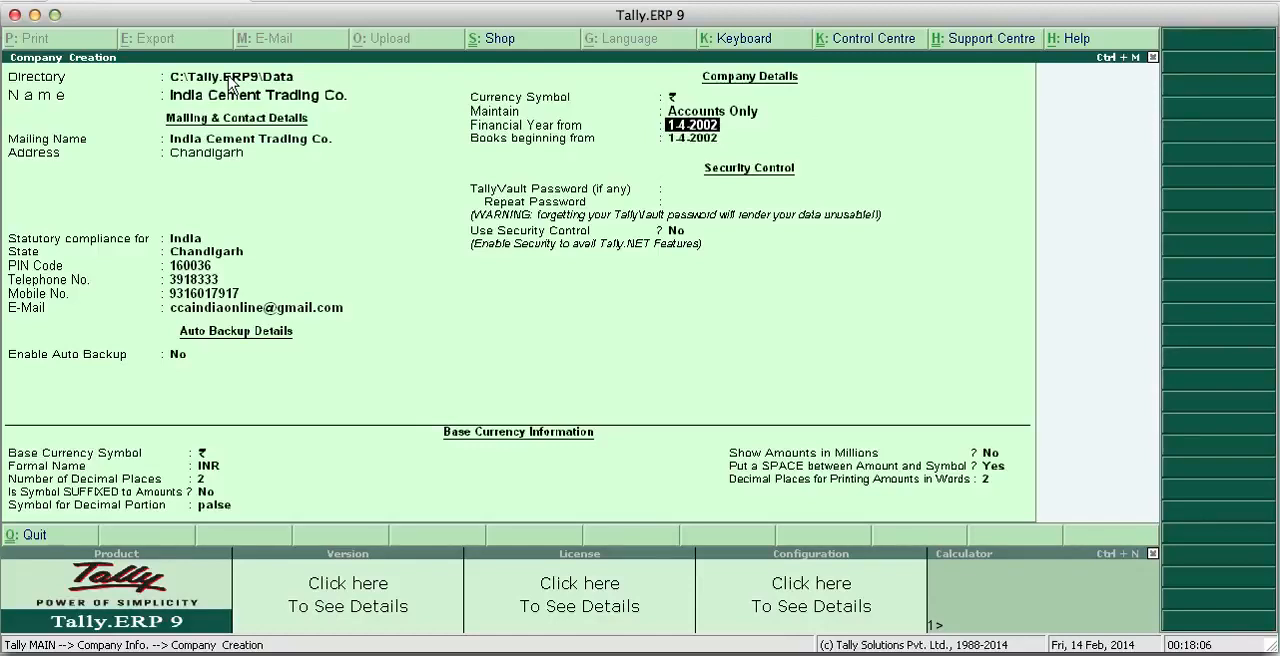
pyautogui.press('Up')
pyautogui.press('Return')
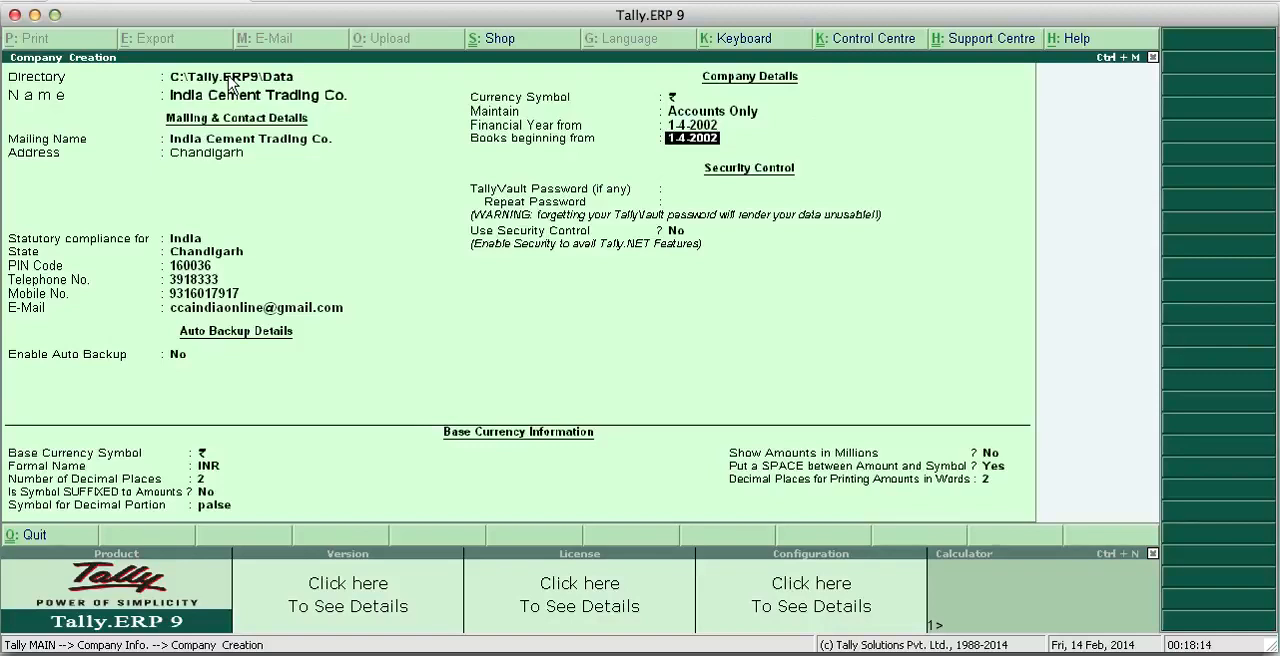
pyautogui.press('Up')
pyautogui.press('Return')
pyautogui.press('Up')
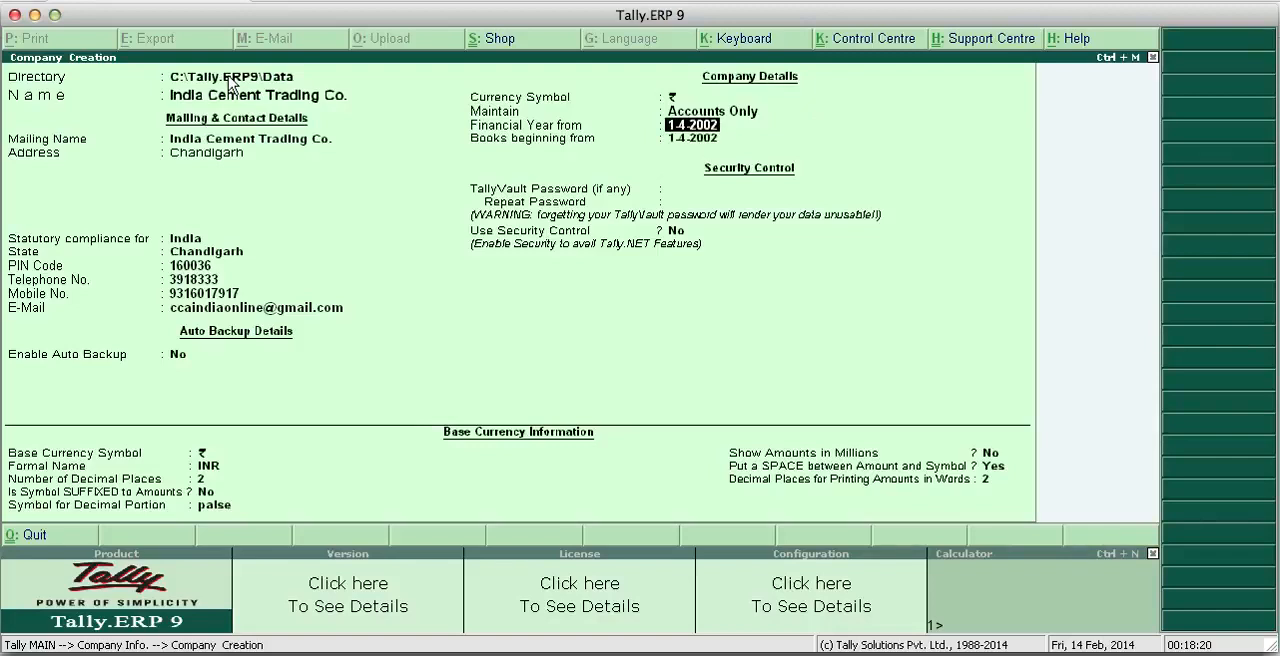
# - Accept 1-4-2002 as the books beginning date, leaving the TallyVault password blank and security control off
pyautogui.press('Return')
pyautogui.press('Return')
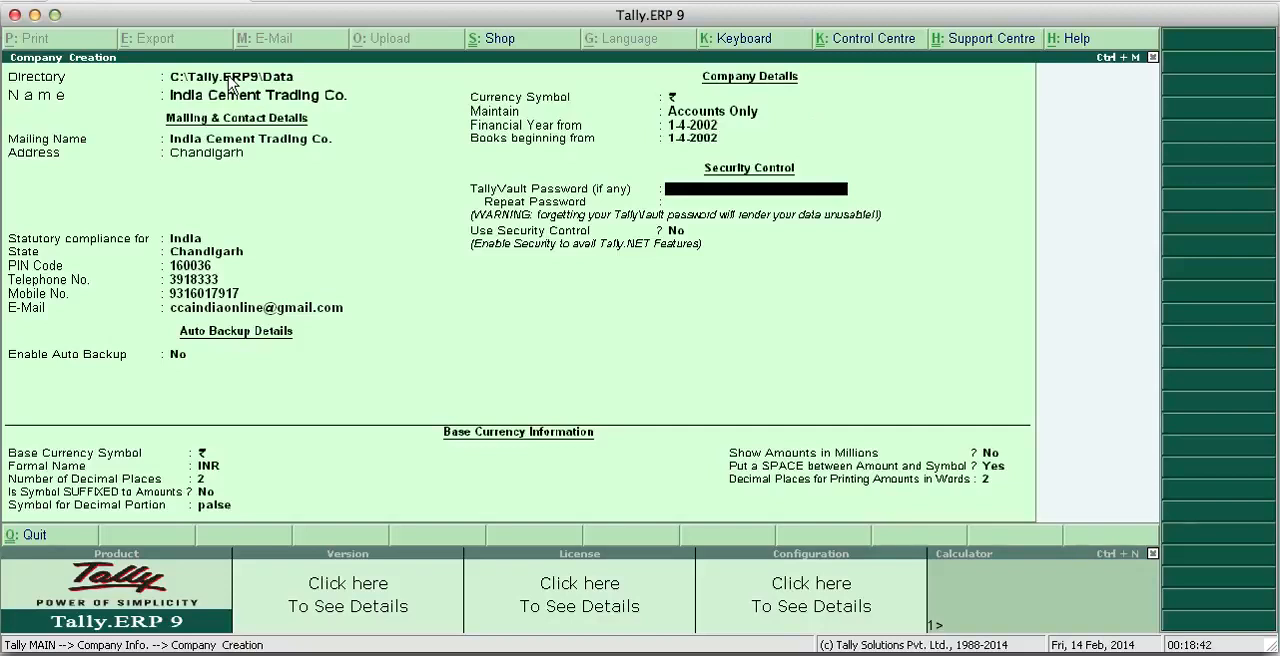
pyautogui.press('Return')
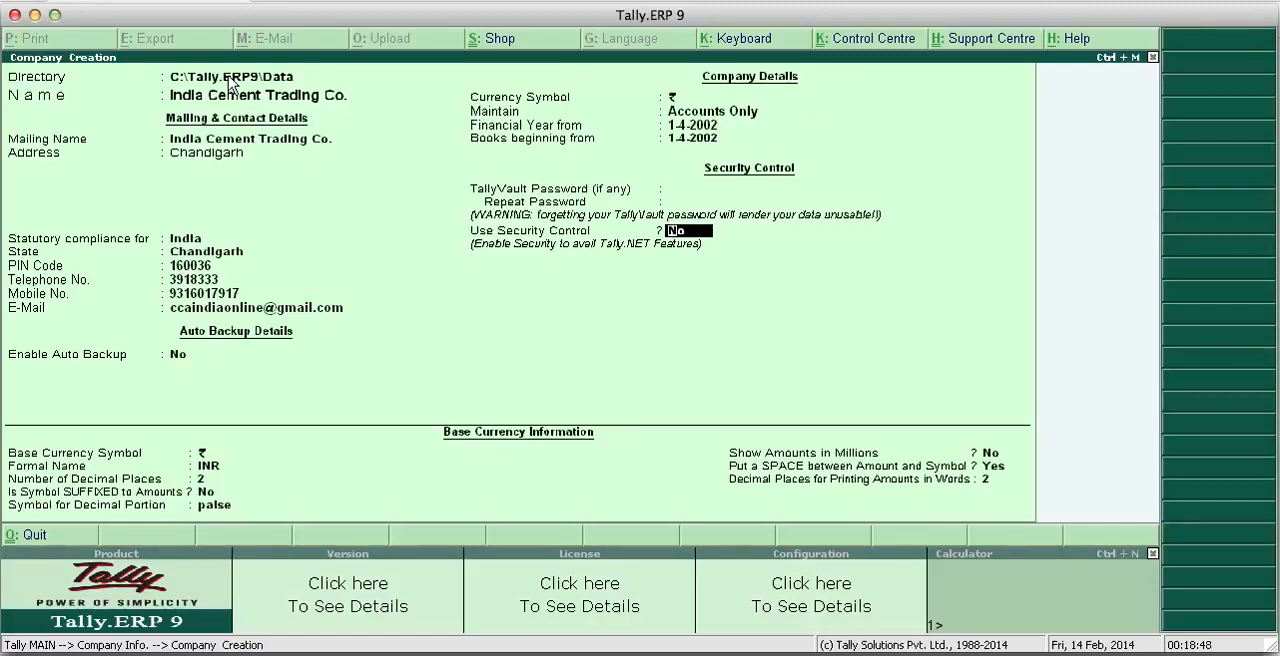
pyautogui.press('Return')
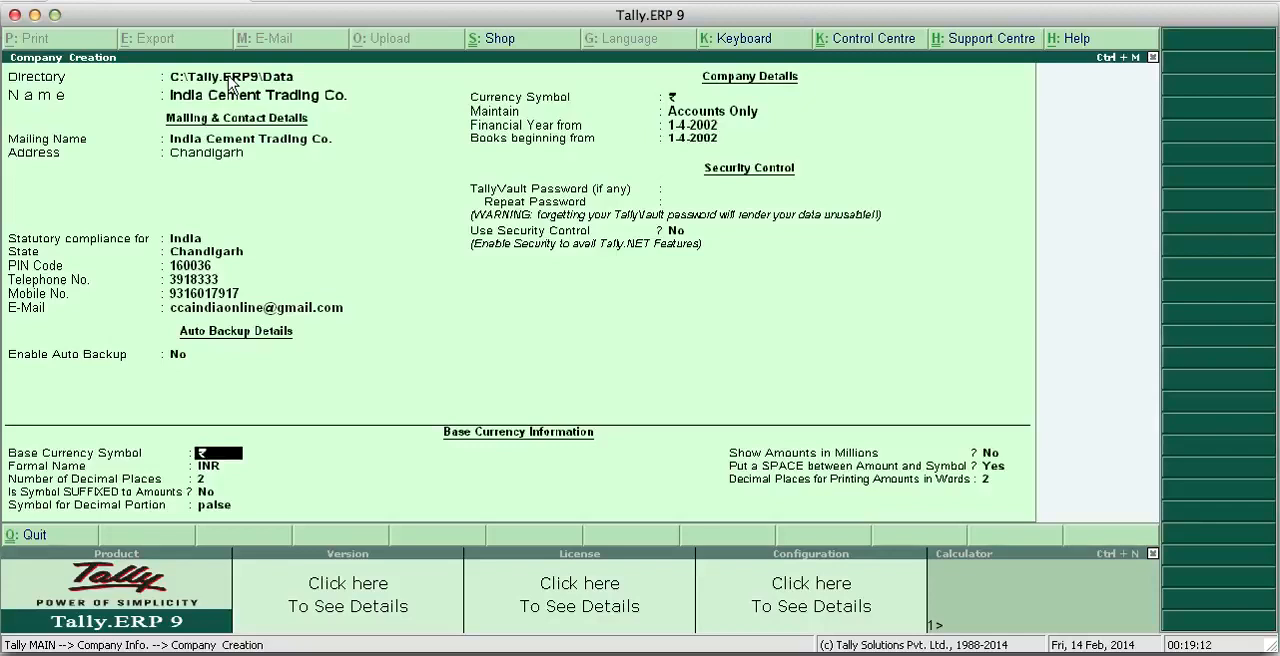
# - Accept the base currency settings: ₹, INR, 2 decimal places, unsuffixed symbol, paise, no millions, space after symbol, 2 decimals in words
pyautogui.press('Return')
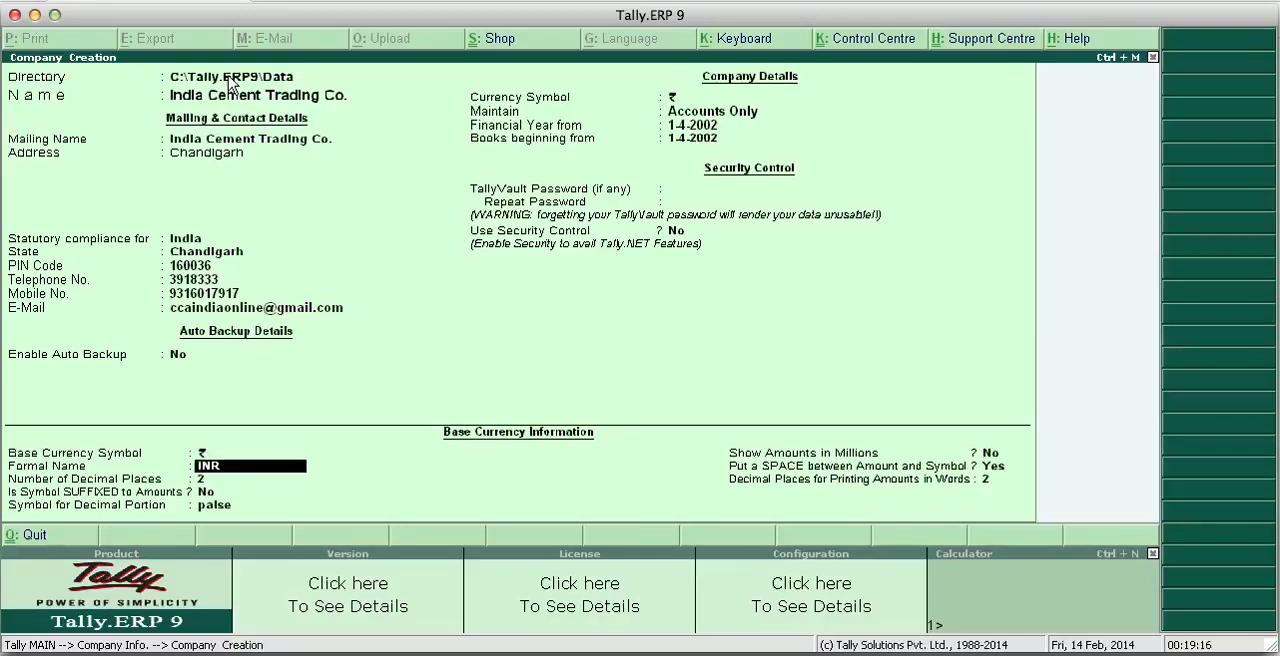
pyautogui.press('Return')
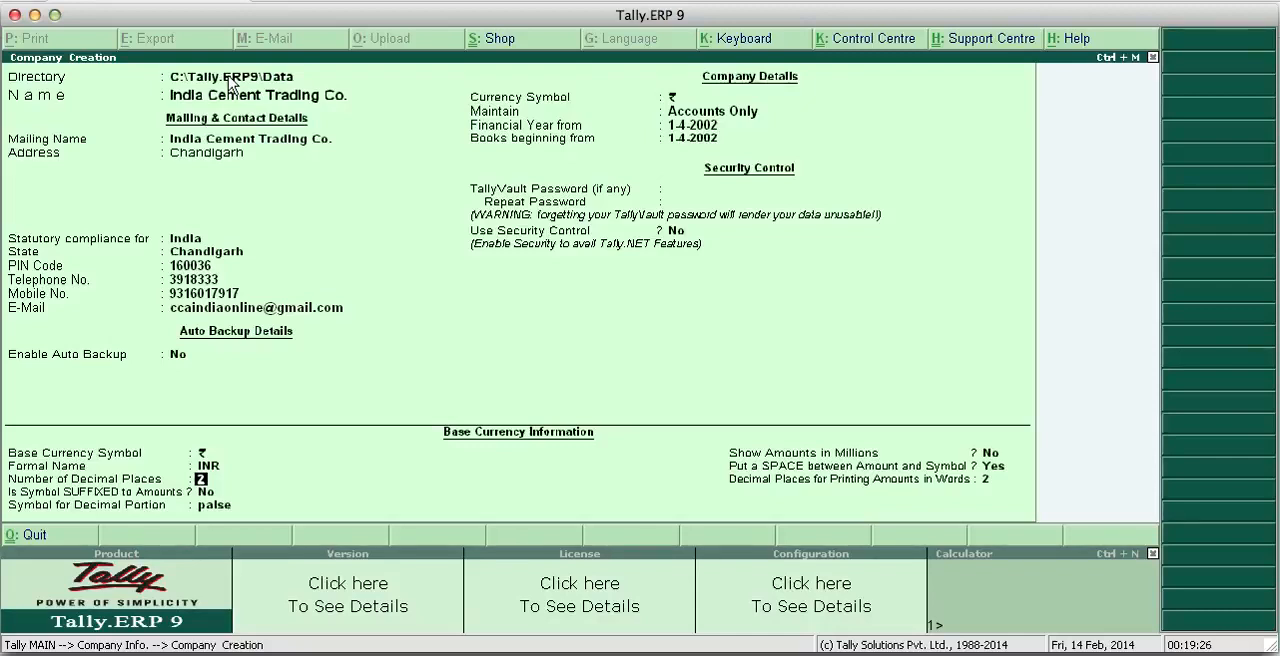
pyautogui.press('Return')
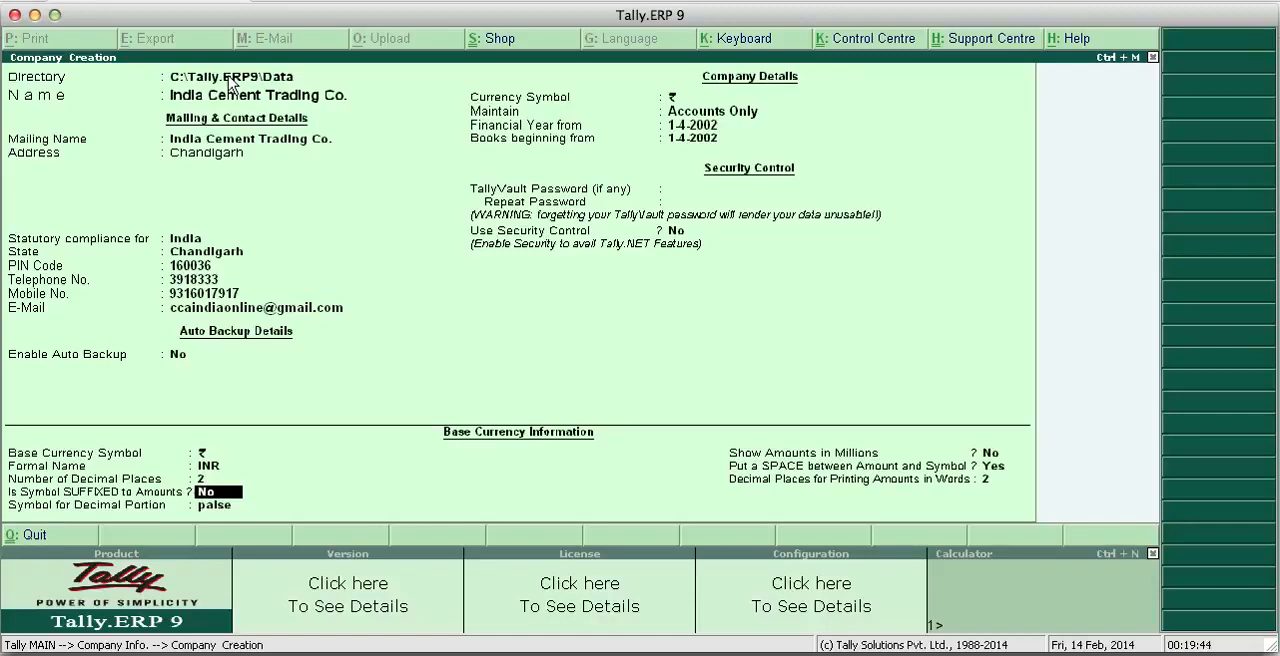
pyautogui.press('Return')
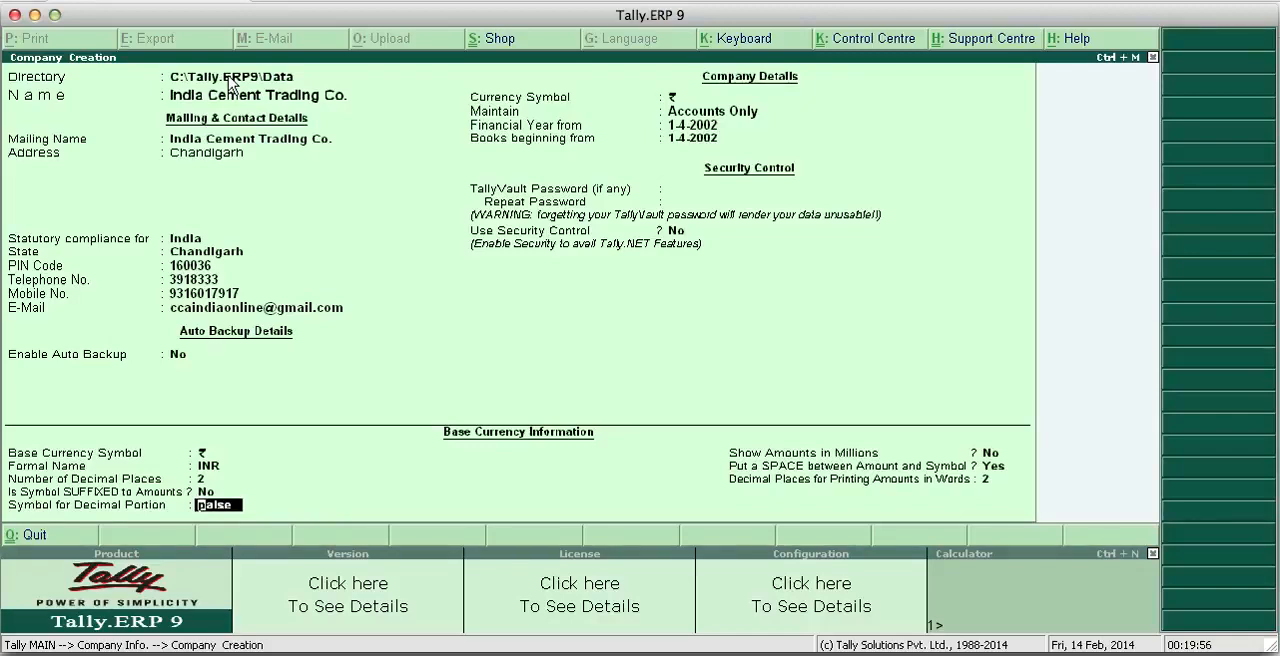
pyautogui.press('Return')
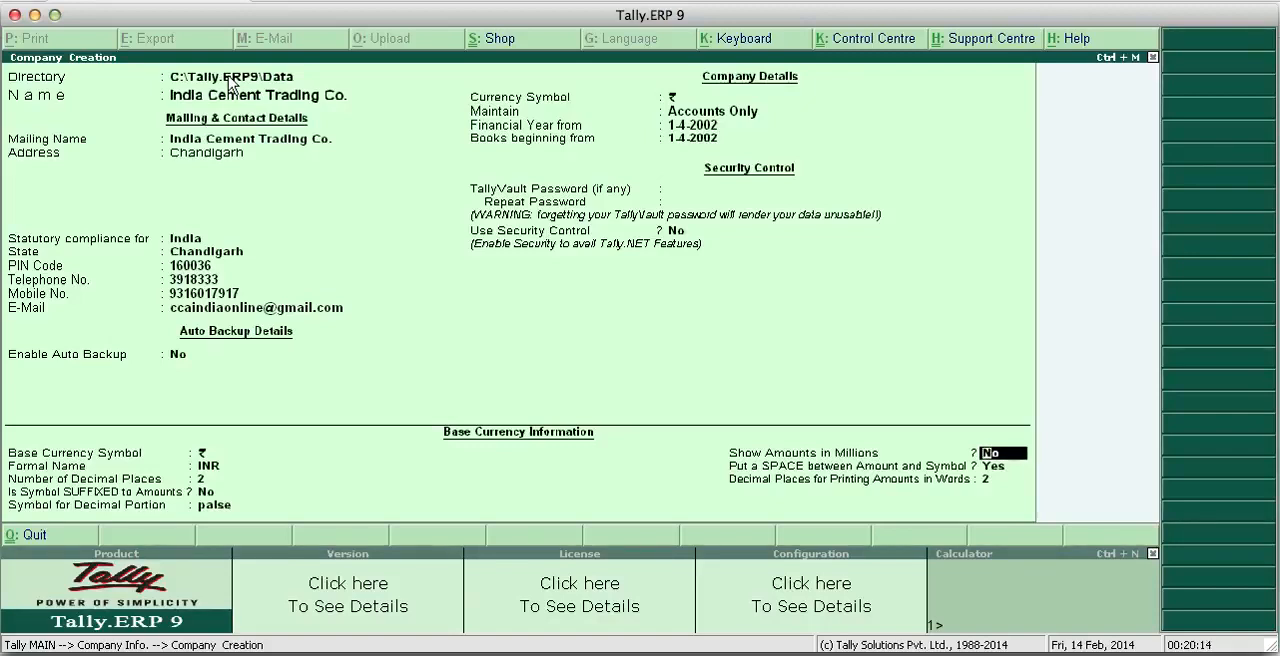
pyautogui.press('Return')
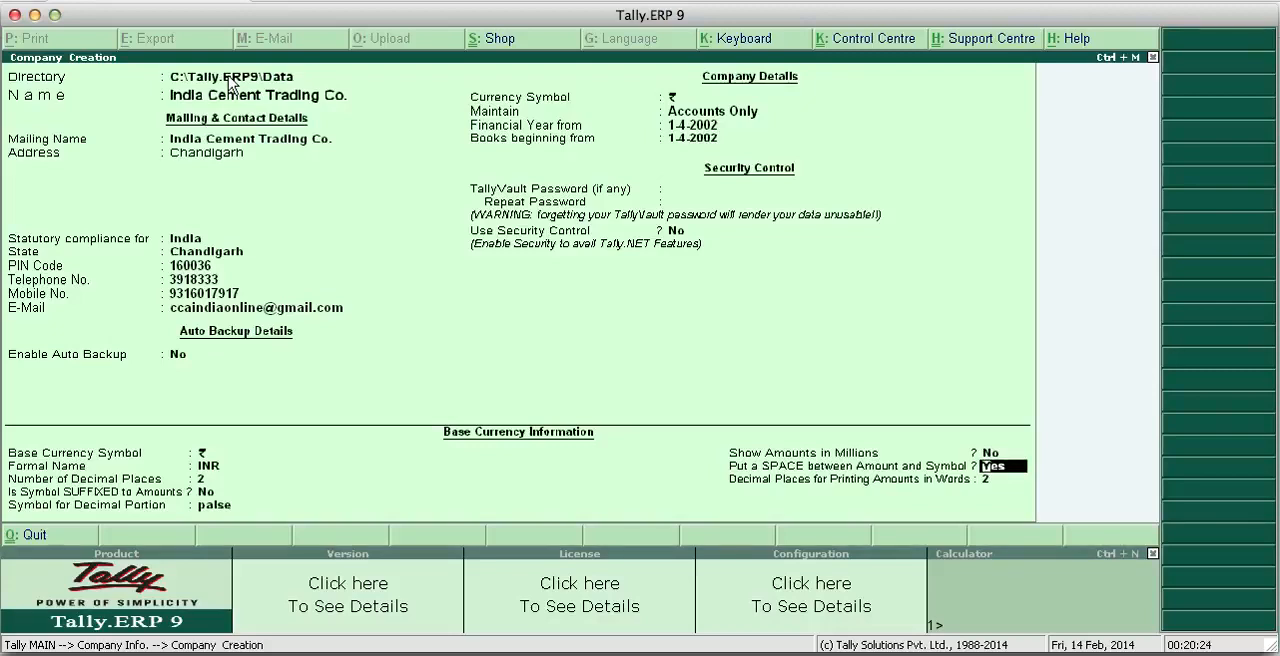
pyautogui.press('Return')
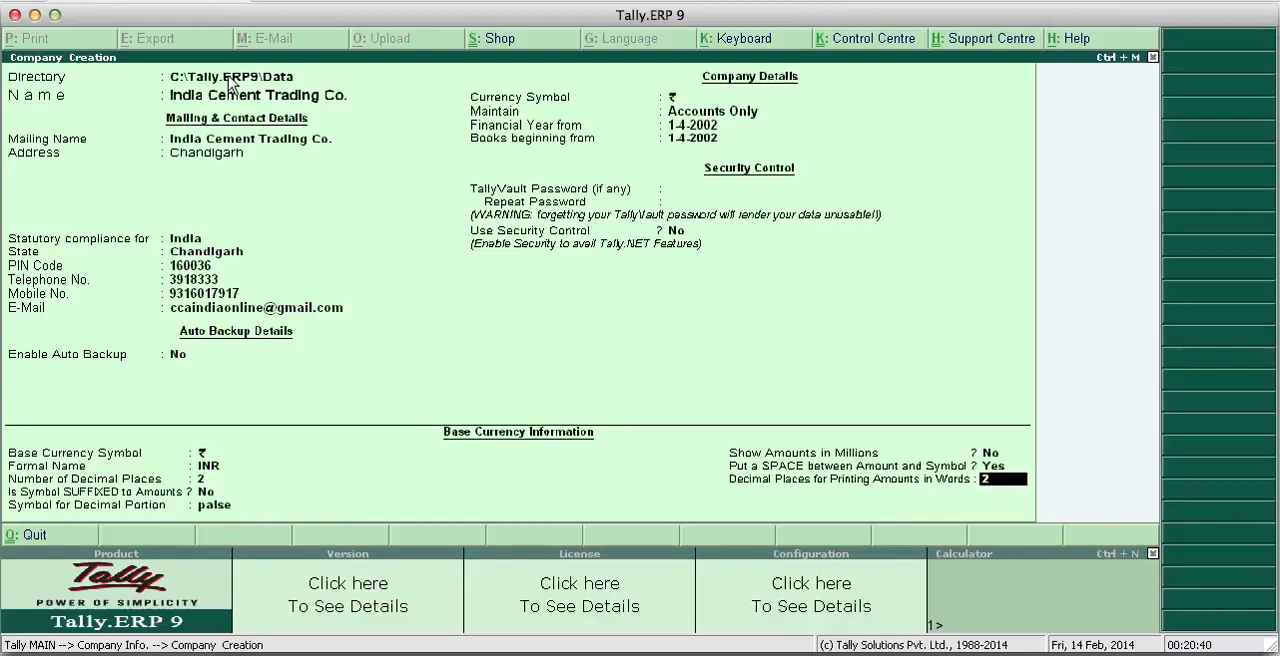
pyautogui.press('Return')
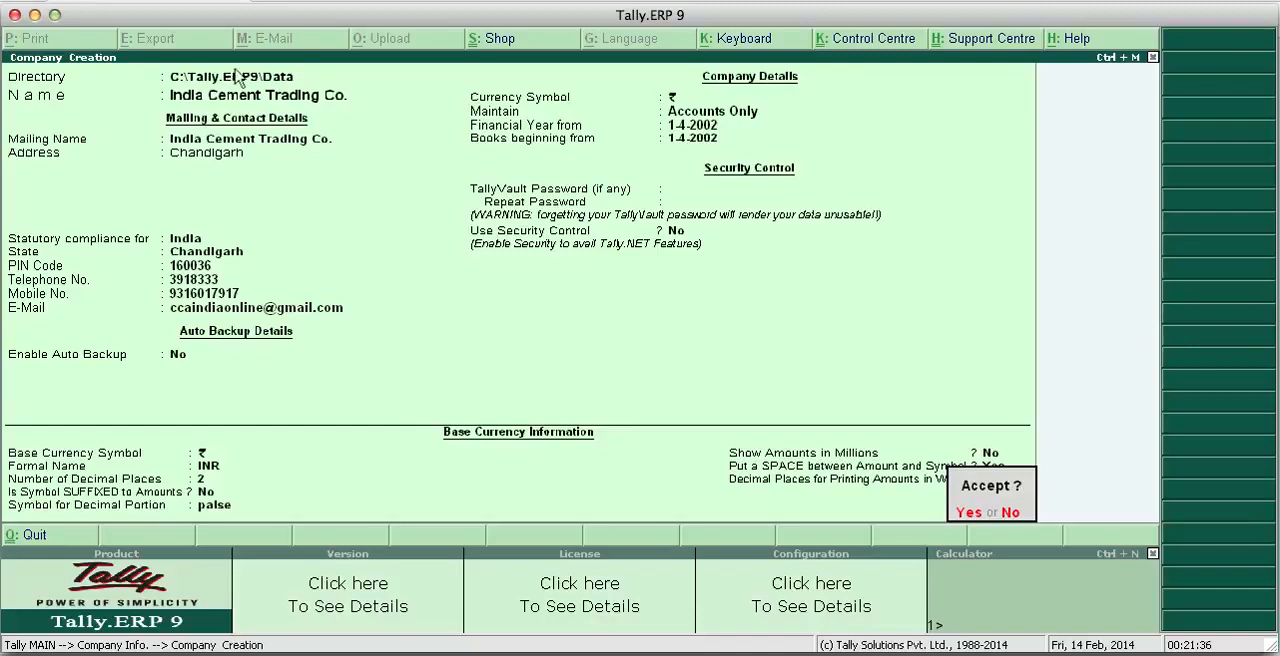
# - Decline the company creation confirmation and review all entered details again, from the directory through the base currency settings
pyautogui.click(1009, 515)
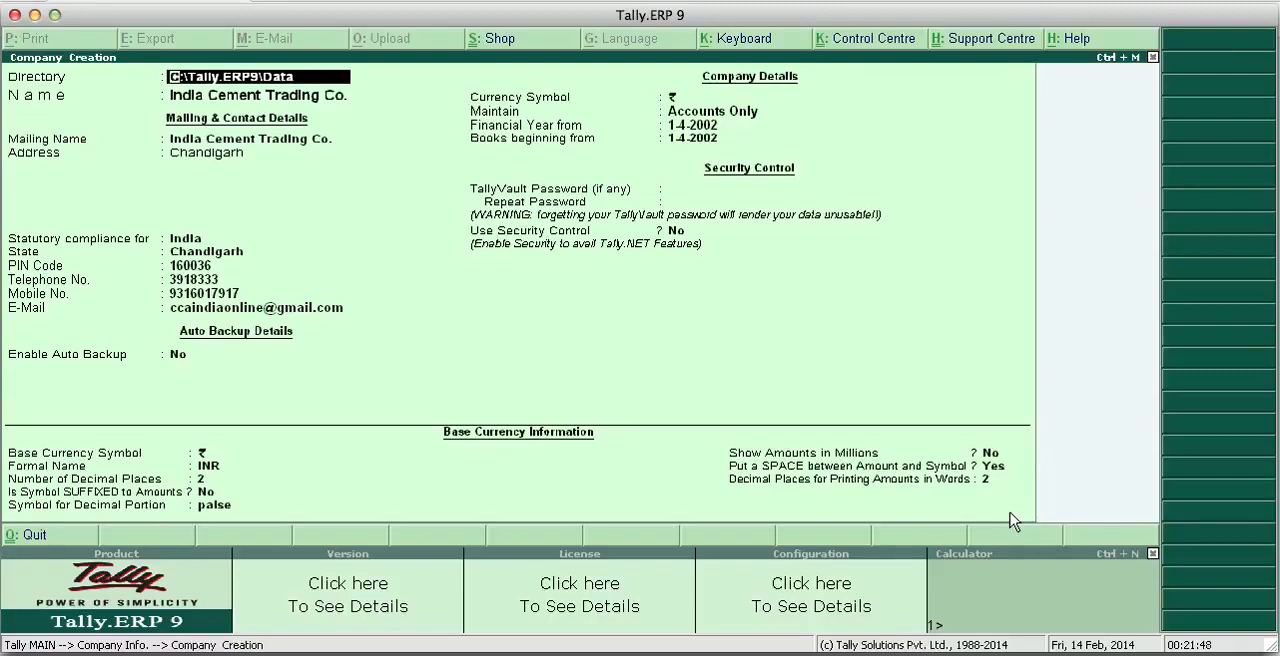
pyautogui.press('Return')
pyautogui.press('Return')
pyautogui.press('Return')
pyautogui.press('Return')
pyautogui.press('Return')
pyautogui.press('Return')
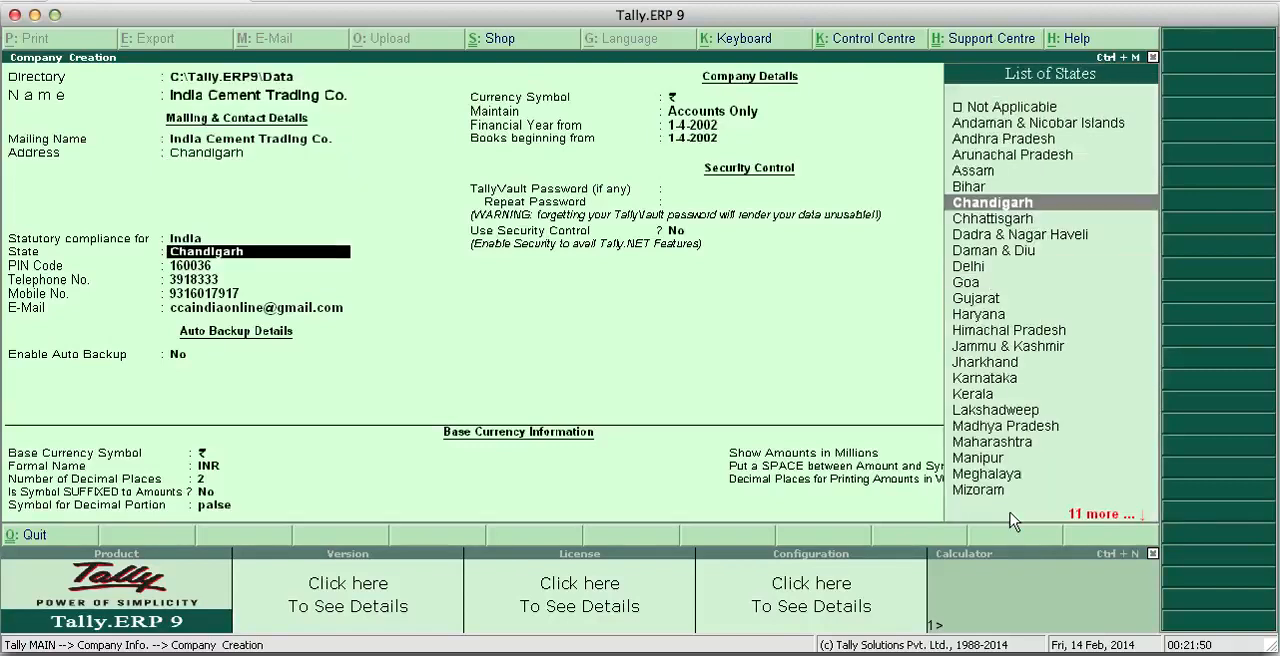
pyautogui.press('Return')
pyautogui.press('Return')
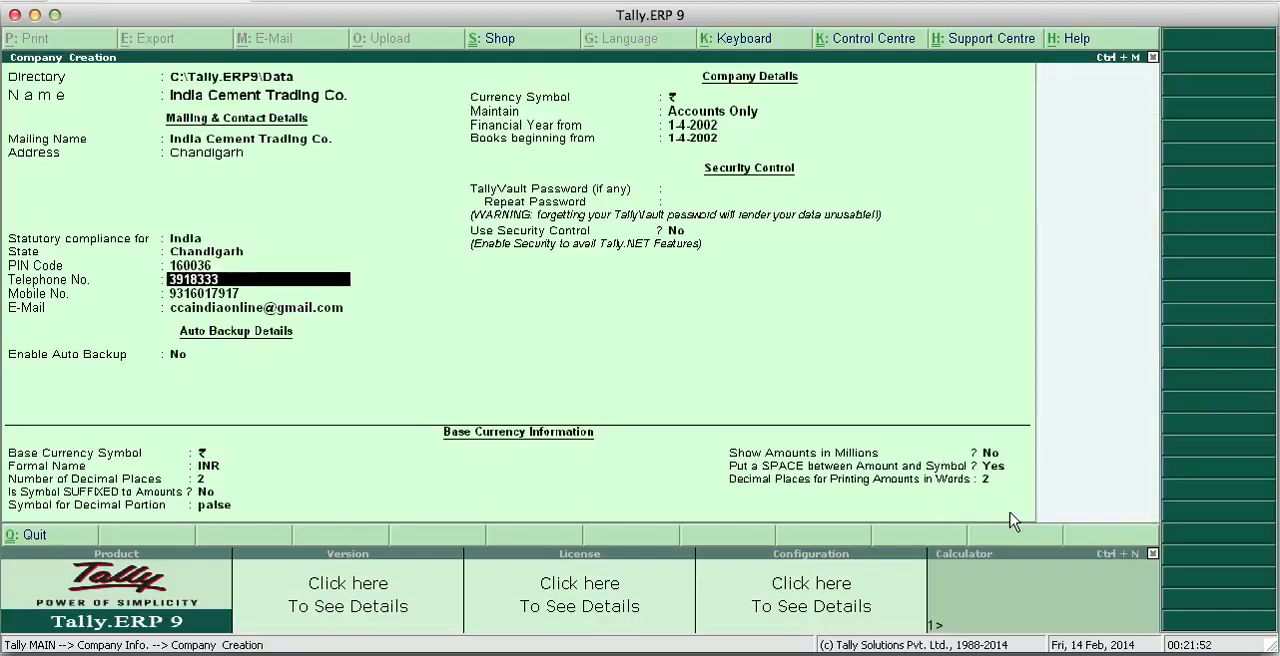
pyautogui.press('Return')
pyautogui.press('Return')
pyautogui.press('Return')
pyautogui.press('Return')
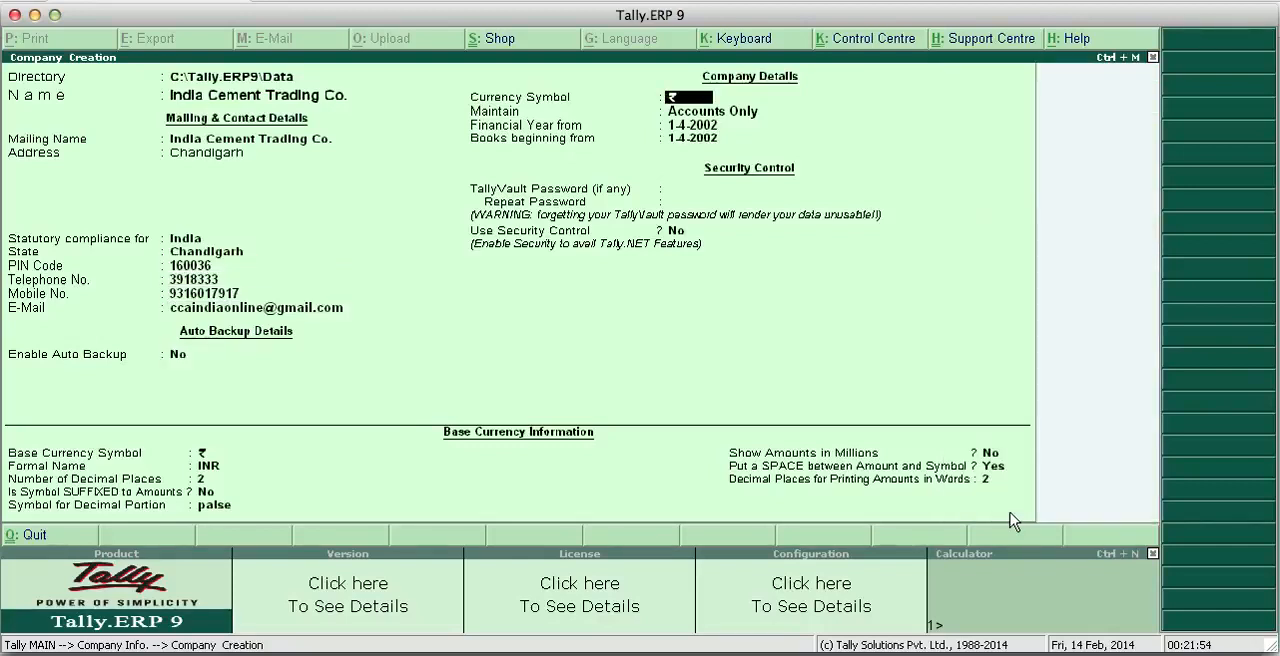
pyautogui.press('Return')
pyautogui.press('Return')
pyautogui.press('Return')
pyautogui.press('Return')
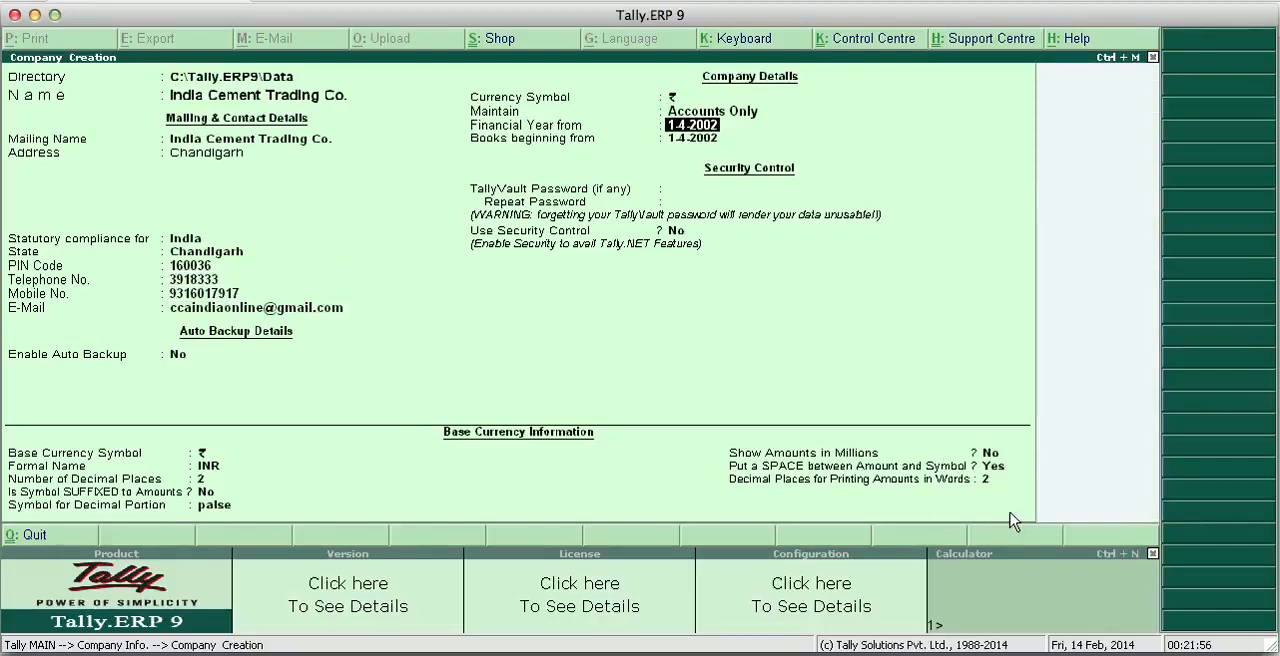
pyautogui.press('Return')
pyautogui.press('Return')
pyautogui.press('Return')
pyautogui.press('Return')
pyautogui.press('Return')
pyautogui.press('Return')
pyautogui.press('Return')
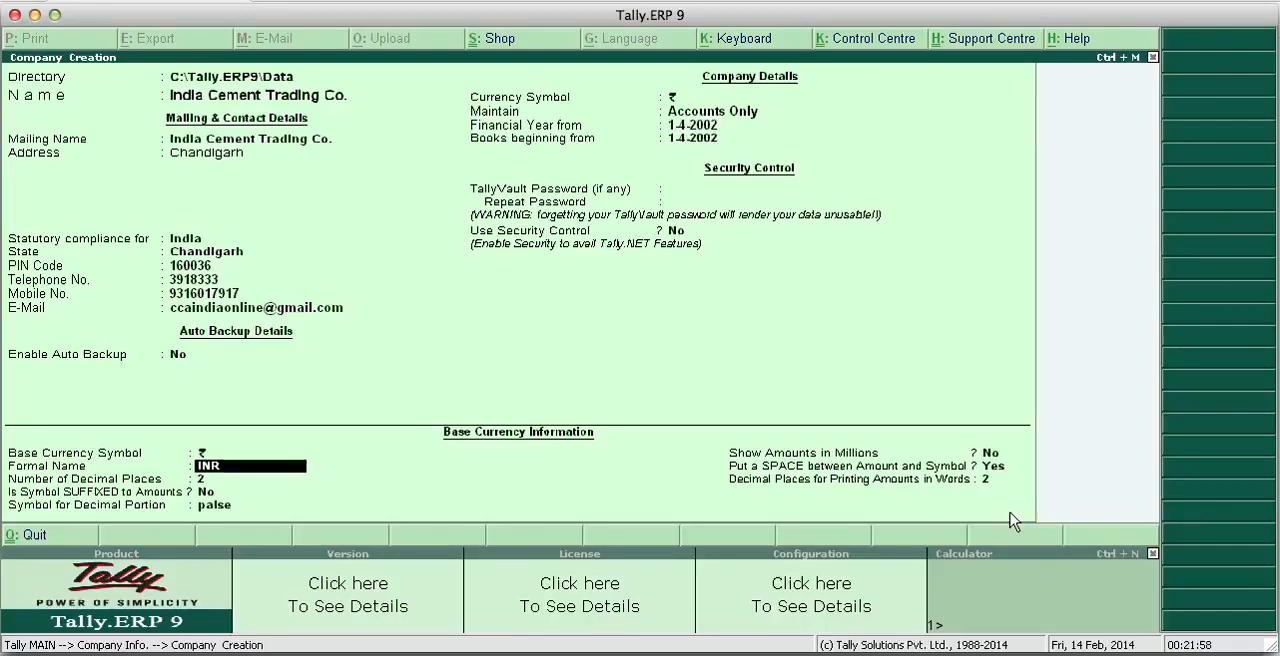
pyautogui.press('Return')
pyautogui.press('Return')
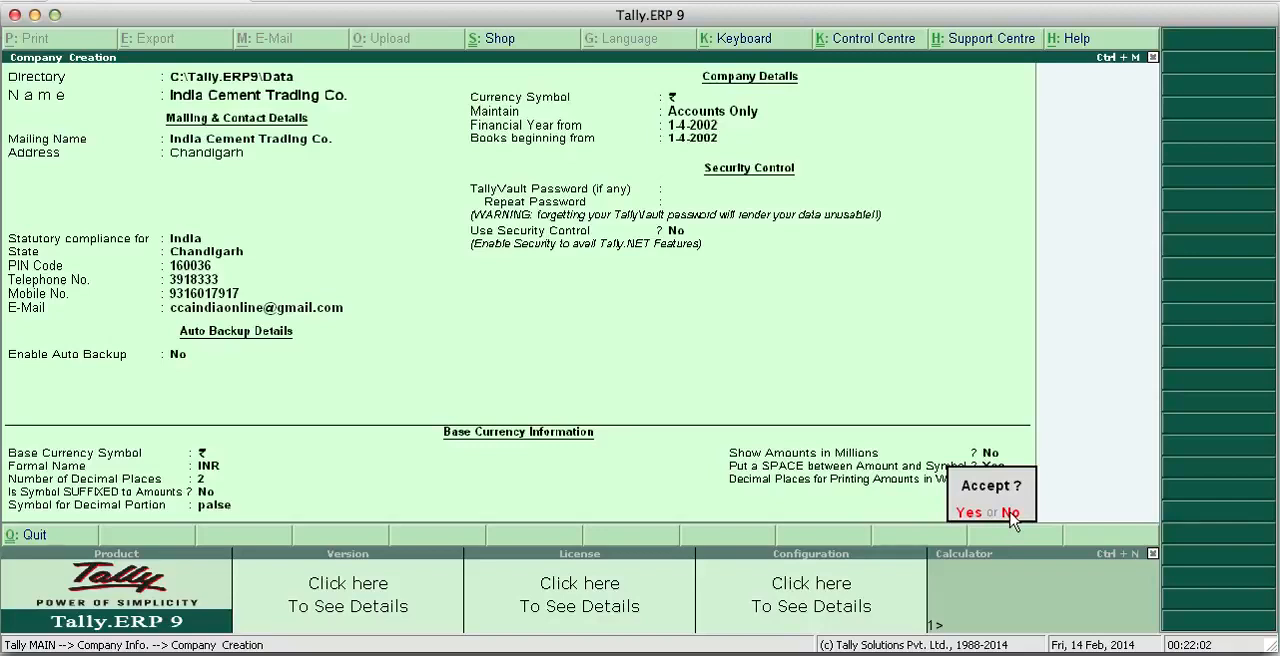
# - Accept the company creation and open the creation form for a single ledger
pyautogui.click(970, 513)
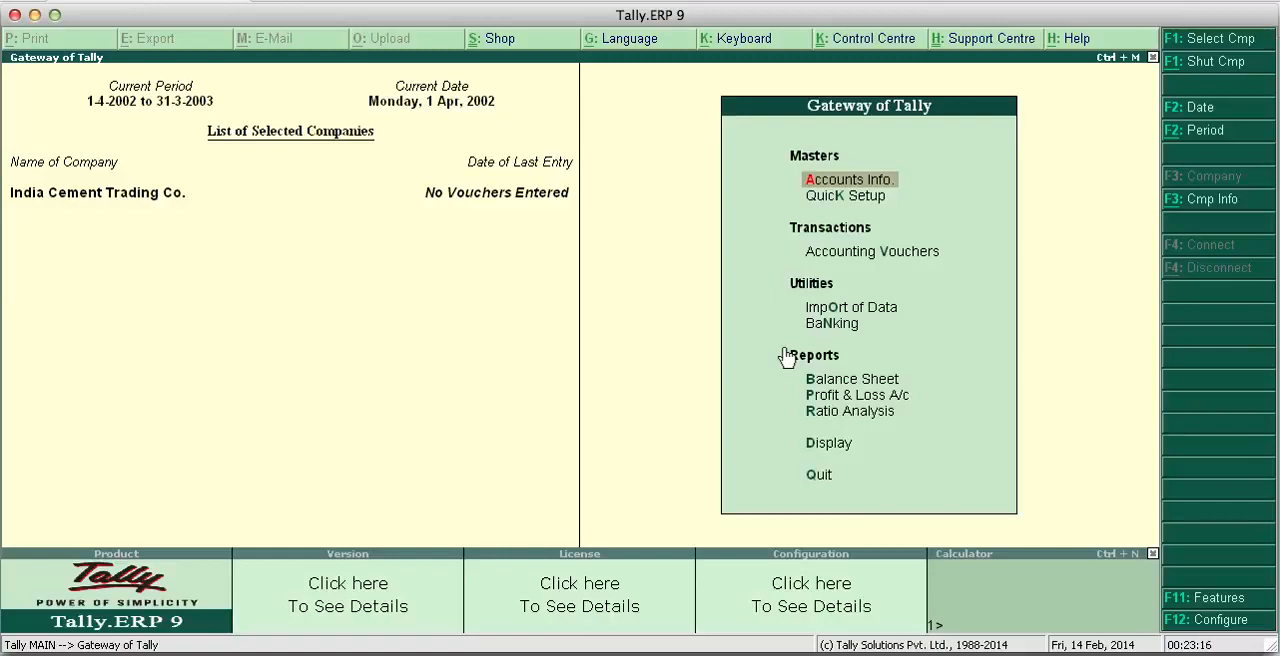
pyautogui.click(851, 184)
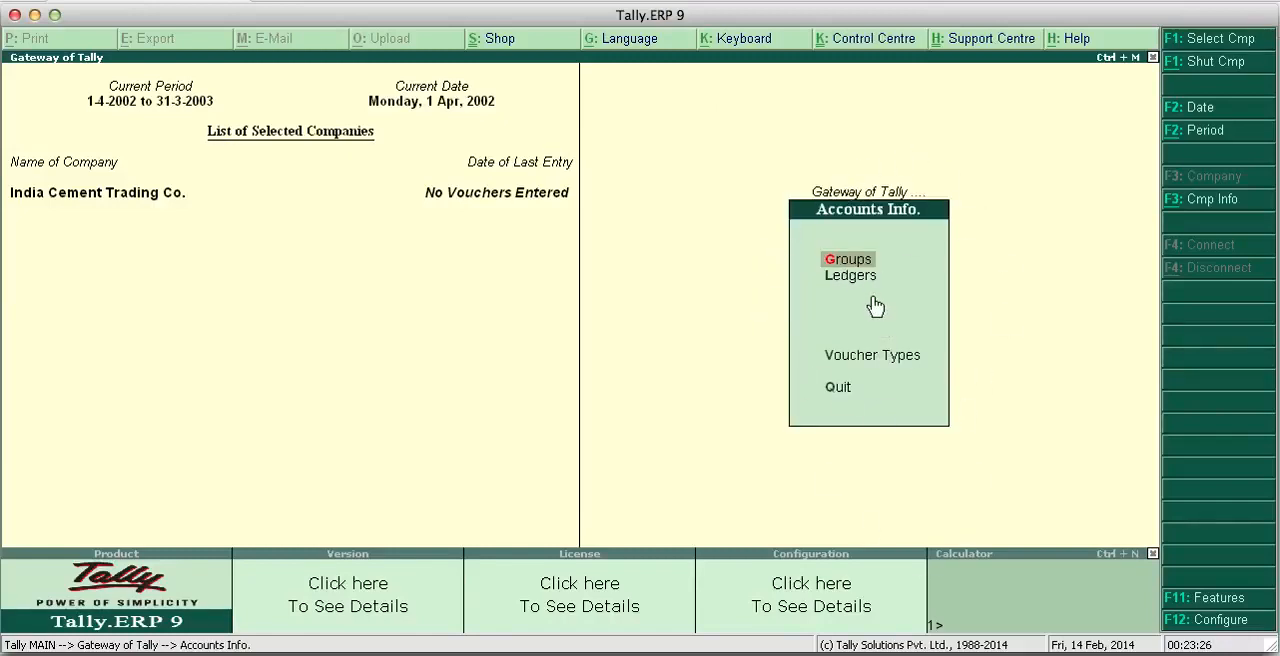
pyautogui.press('Down')
pyautogui.press('Down')
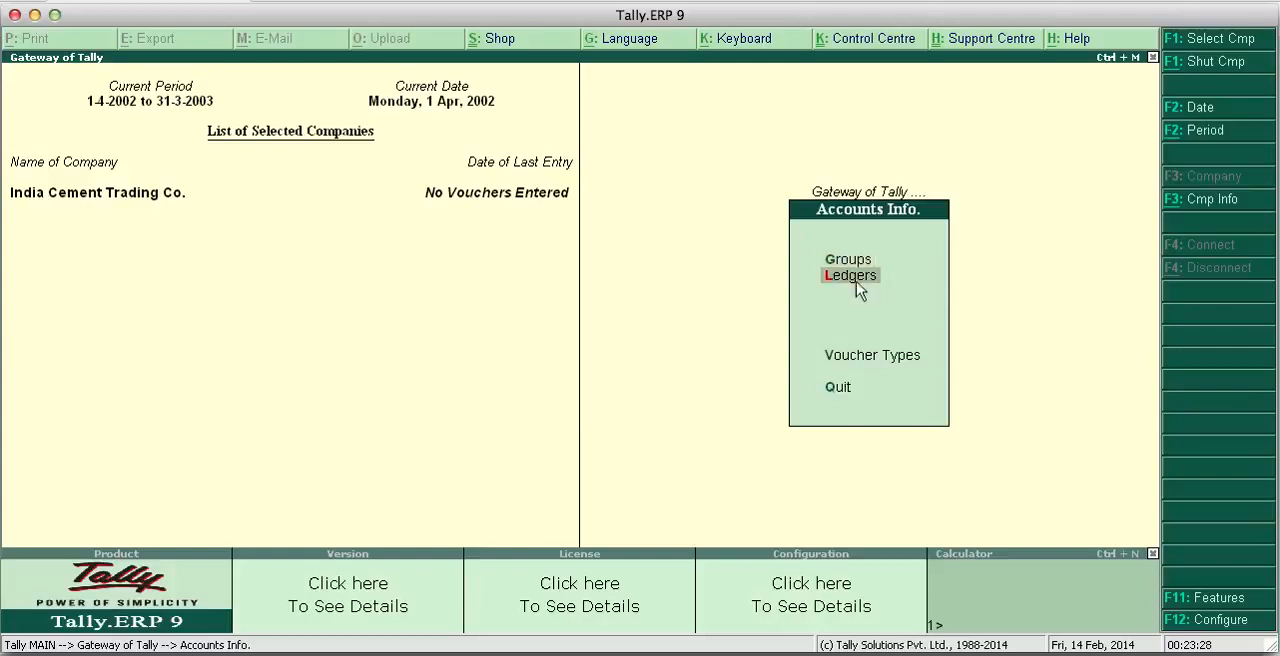
pyautogui.press('Up')
pyautogui.click(838, 280)
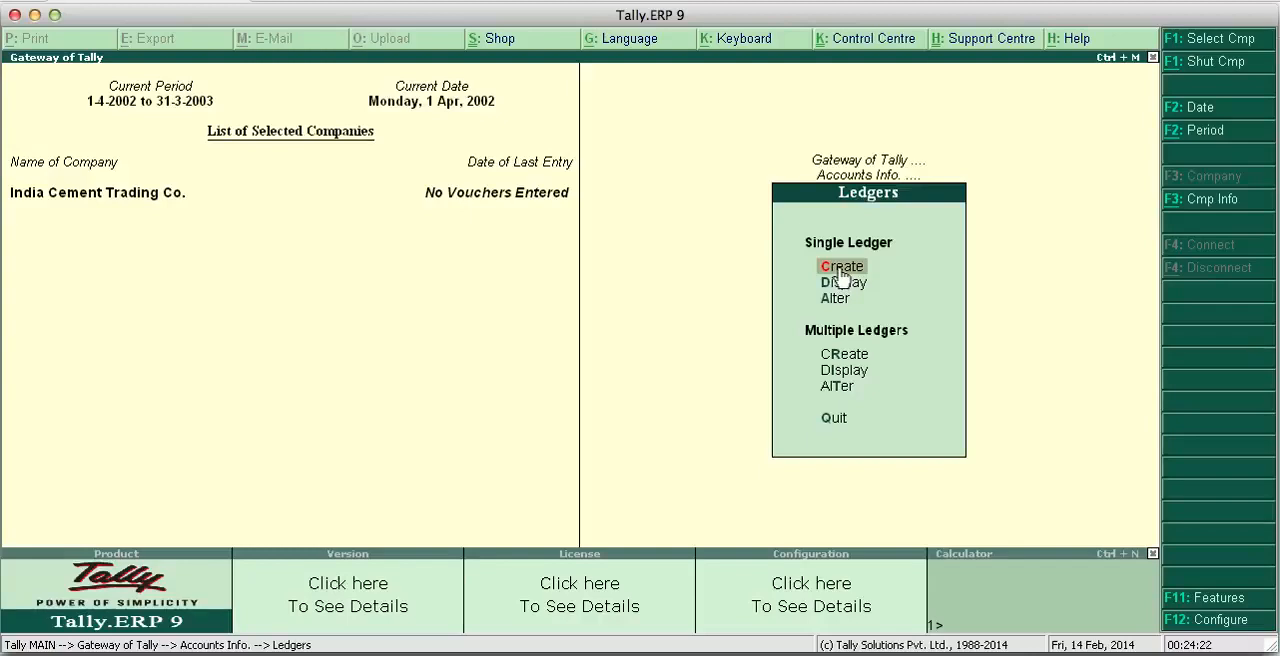
pyautogui.click(839, 270)
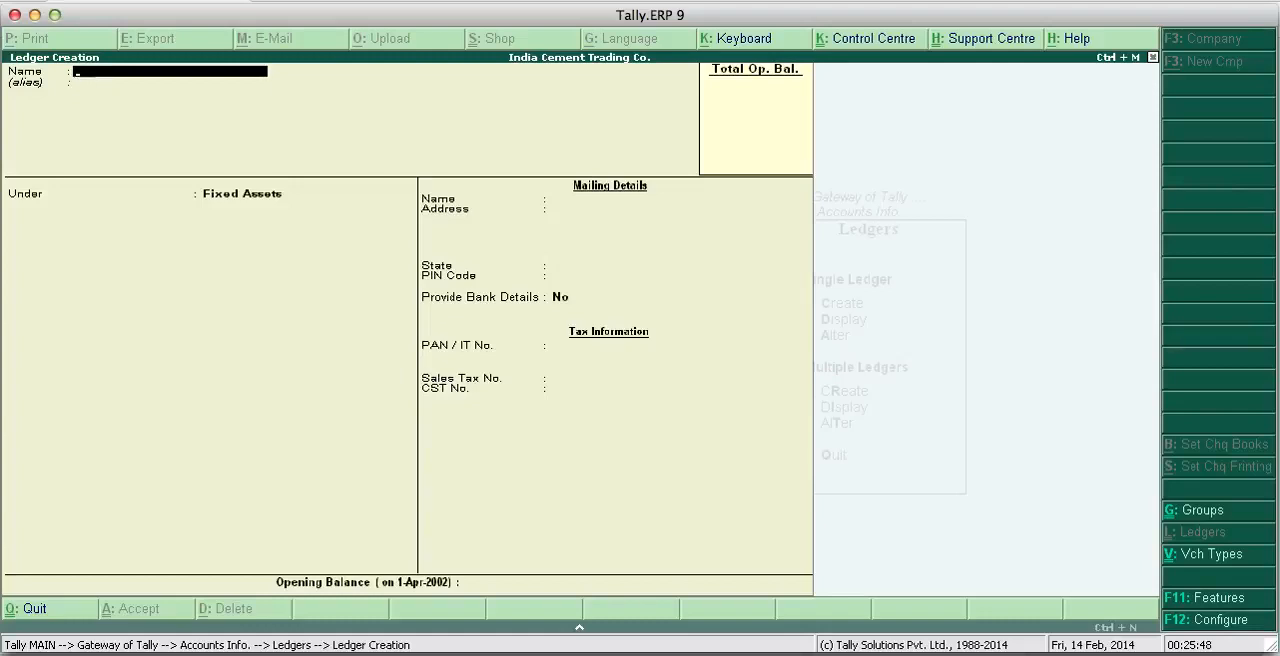
# - Name the new ledger with the proprietor's name followed by Capital A/c, leaving the alias blank
pyautogui.write('A.K.Sharma Caoi')
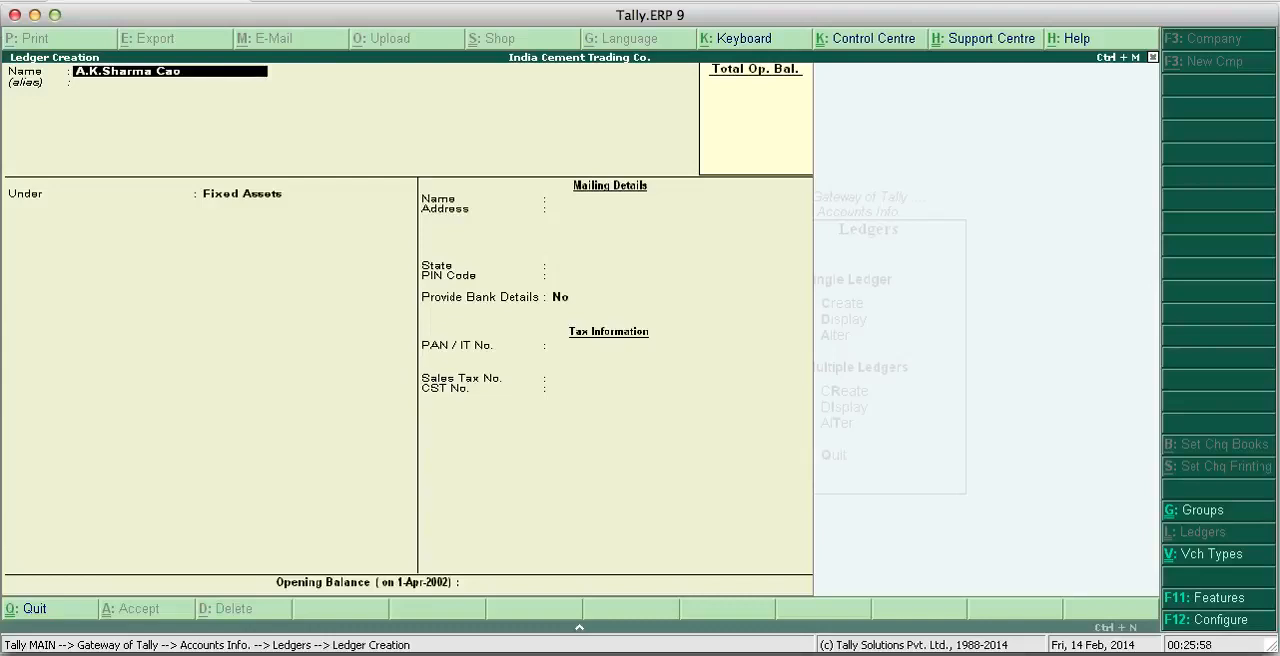
pyautogui.press('BackSpace')
pyautogui.press('BackSpace')
pyautogui.write('apital a/c')
pyautogui.press('Return')
pyautogui.press('Return')
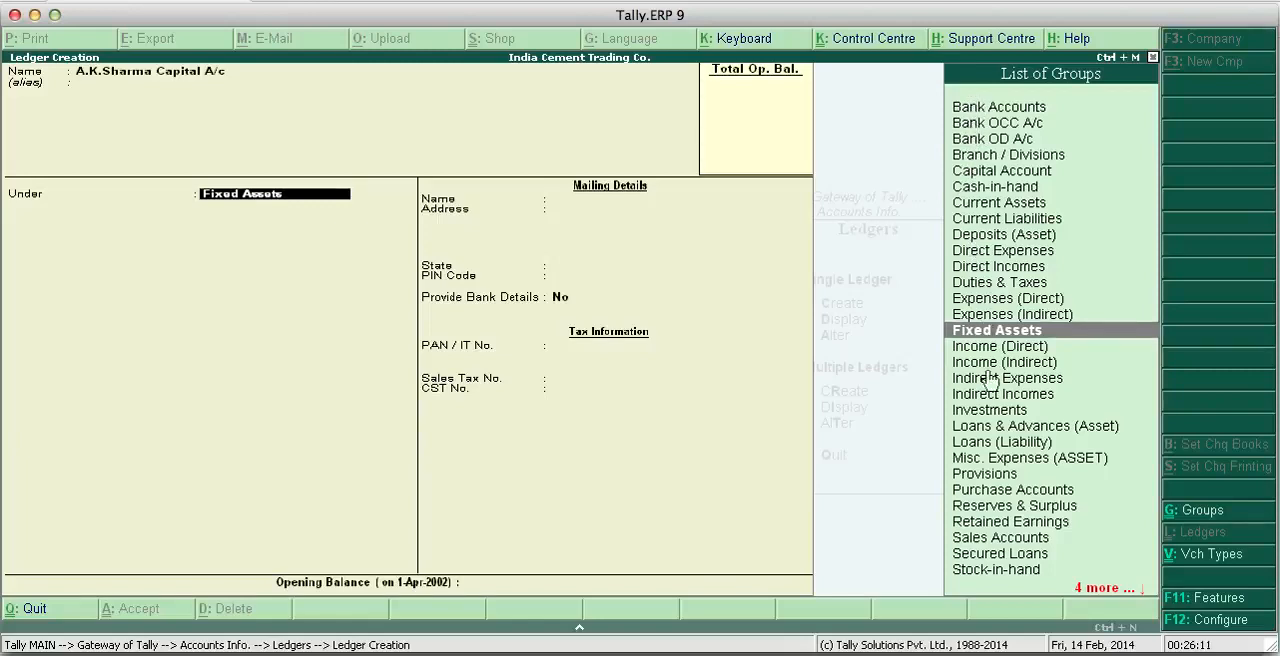
# - Place the proprietor's capital ledger under the Capital Account group
pyautogui.press('Down')
pyautogui.press('Down')
pyautogui.press('Down')
pyautogui.press('Down')
pyautogui.press('Down')
pyautogui.press('Down')
pyautogui.press('Down')
pyautogui.press('Down')
pyautogui.press('Down')
pyautogui.press('Down')
pyautogui.press('Down')
pyautogui.press('Down')
pyautogui.press('Down')
pyautogui.press('Down')
pyautogui.press('Down')
pyautogui.press('Down')
pyautogui.press('Down')
pyautogui.press('Down')
pyautogui.press('Down')
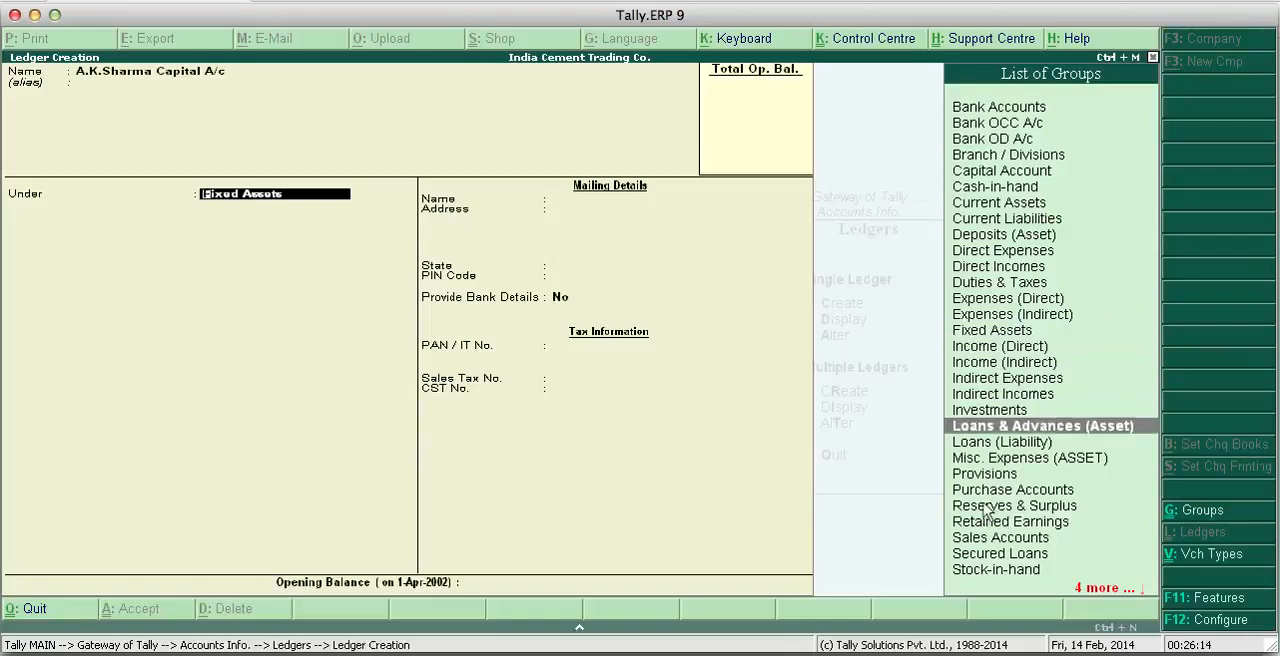
pyautogui.press('Up')
pyautogui.press('Up')
pyautogui.press('Up')
pyautogui.press('Up')
pyautogui.press('Up')
pyautogui.press('Up')
pyautogui.press('Up')
pyautogui.press('Up')
pyautogui.press('Up')
pyautogui.press('Up')
pyautogui.press('Up')
pyautogui.press('Up')
pyautogui.press('Up')
pyautogui.press('Up')
pyautogui.press('Up')
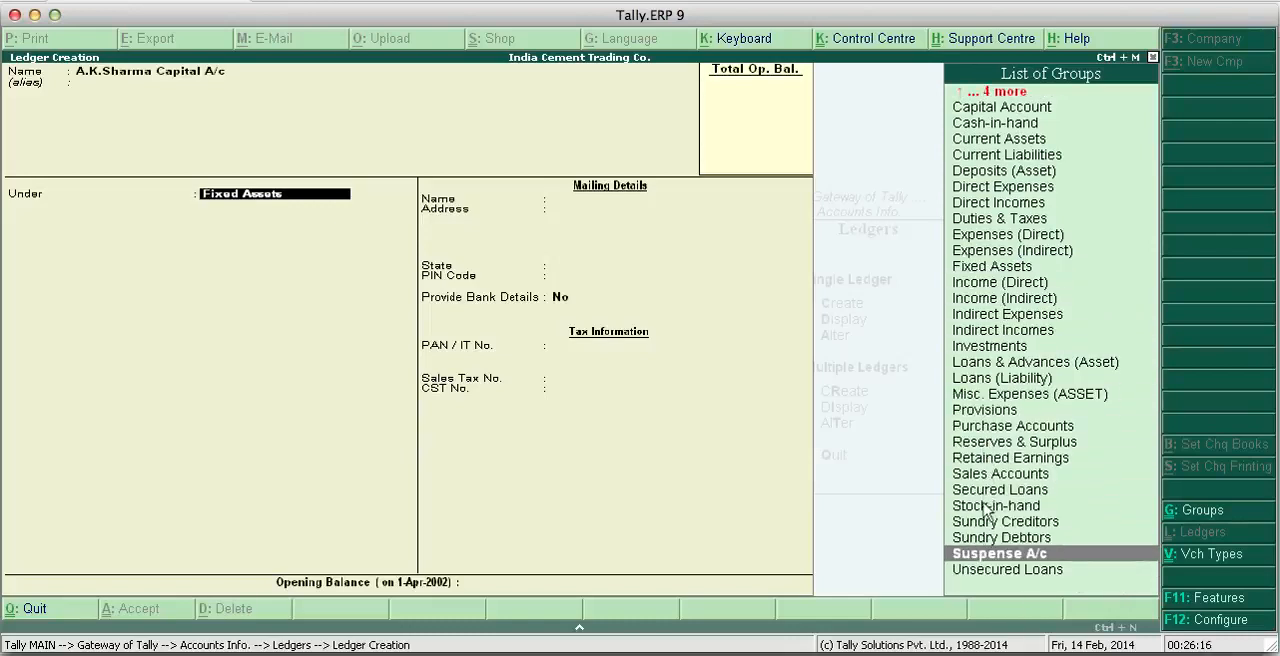
pyautogui.press('Up')
pyautogui.press('Up')
pyautogui.press('Up')
pyautogui.press('Up')
pyautogui.press('Up')
pyautogui.press('Up')
pyautogui.press('Up')
pyautogui.press('Up')
pyautogui.press('Up')
pyautogui.press('Up')
pyautogui.press('Up')
pyautogui.press('Up')
pyautogui.press('Up')
pyautogui.press('Up')
pyautogui.press('Up')
pyautogui.press('Up')
pyautogui.press('Up')
pyautogui.press('Up')
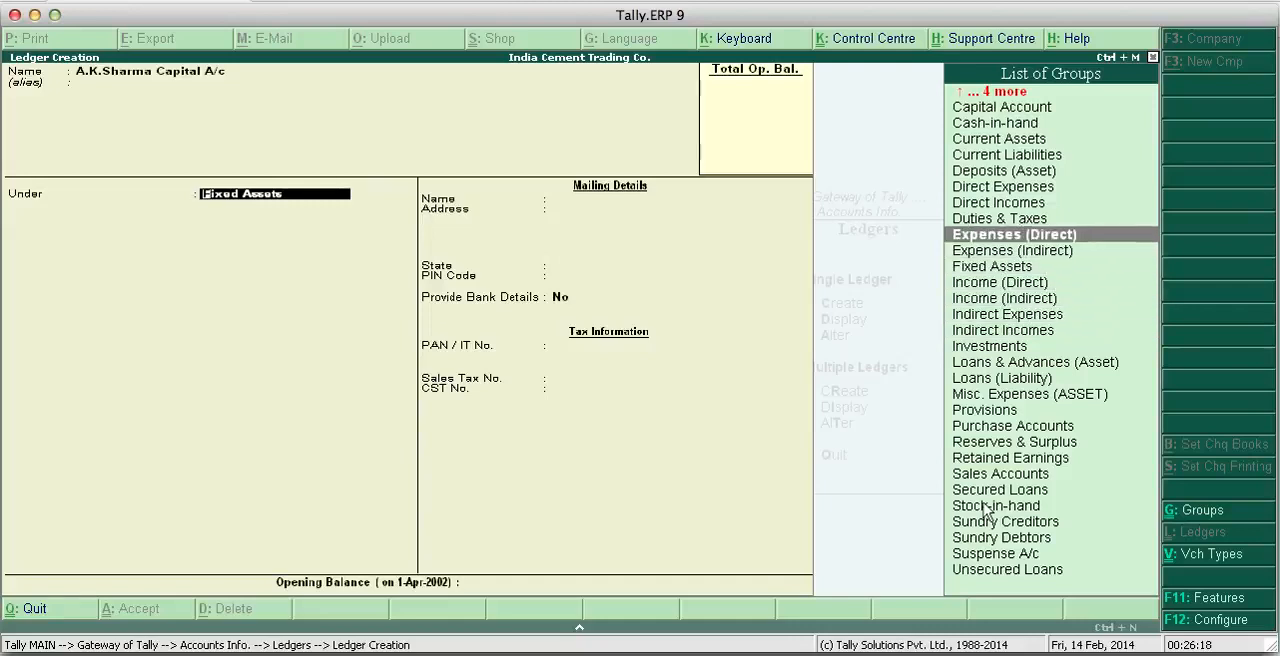
pyautogui.press('Down')
pyautogui.press('Down')
pyautogui.press('Down')
pyautogui.press('Down')
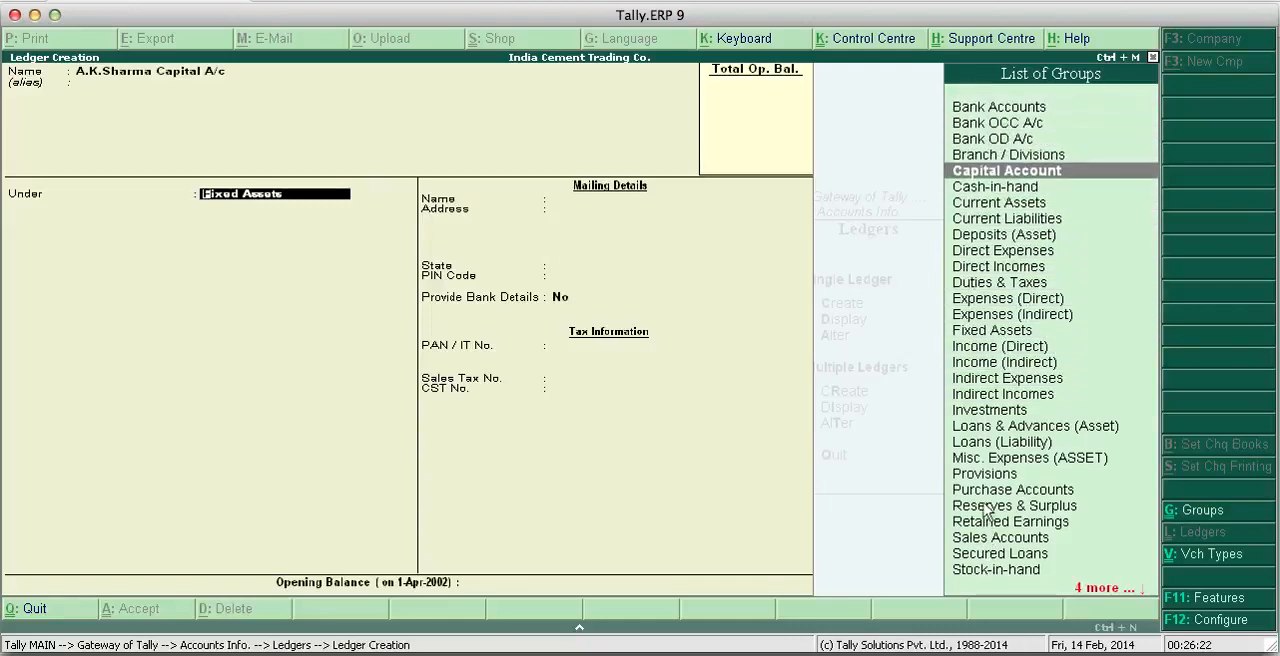
pyautogui.click(997, 172)
pyautogui.doubleClick(998, 173)
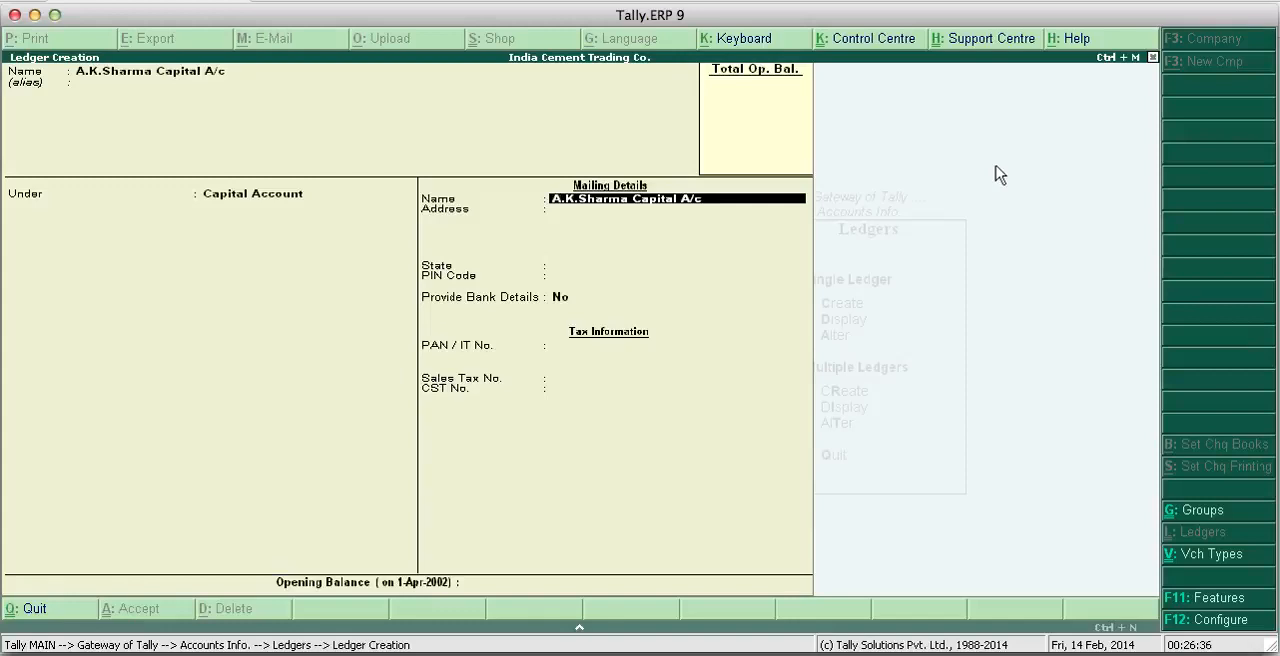
# - Save the capital ledger with state Not Applicable, bank details No, and address, PIN code, tax numbers and opening balance blank
pyautogui.press('Return')
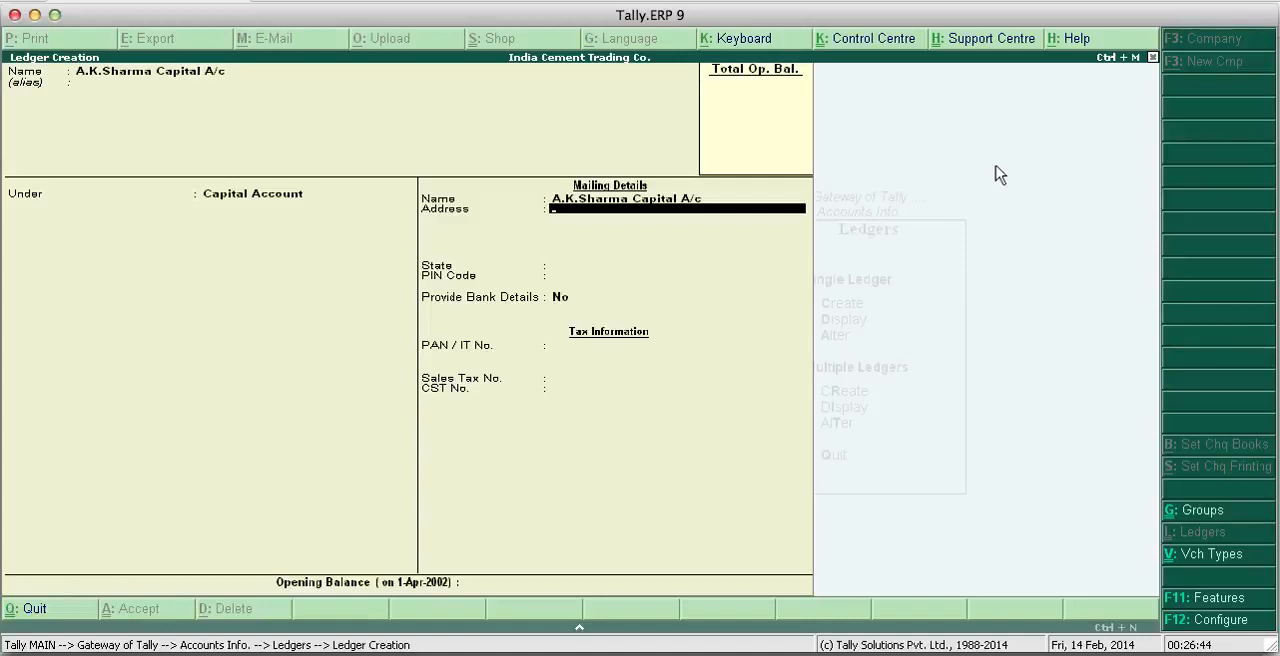
pyautogui.press('Return')
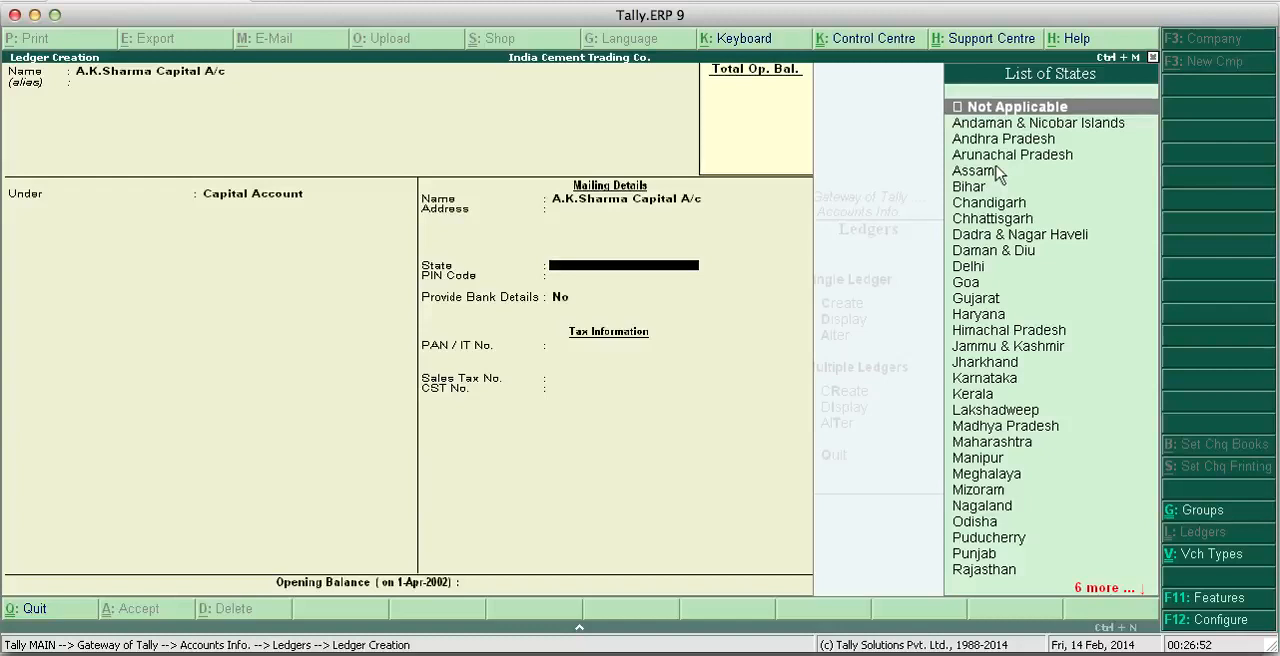
pyautogui.press('Return')
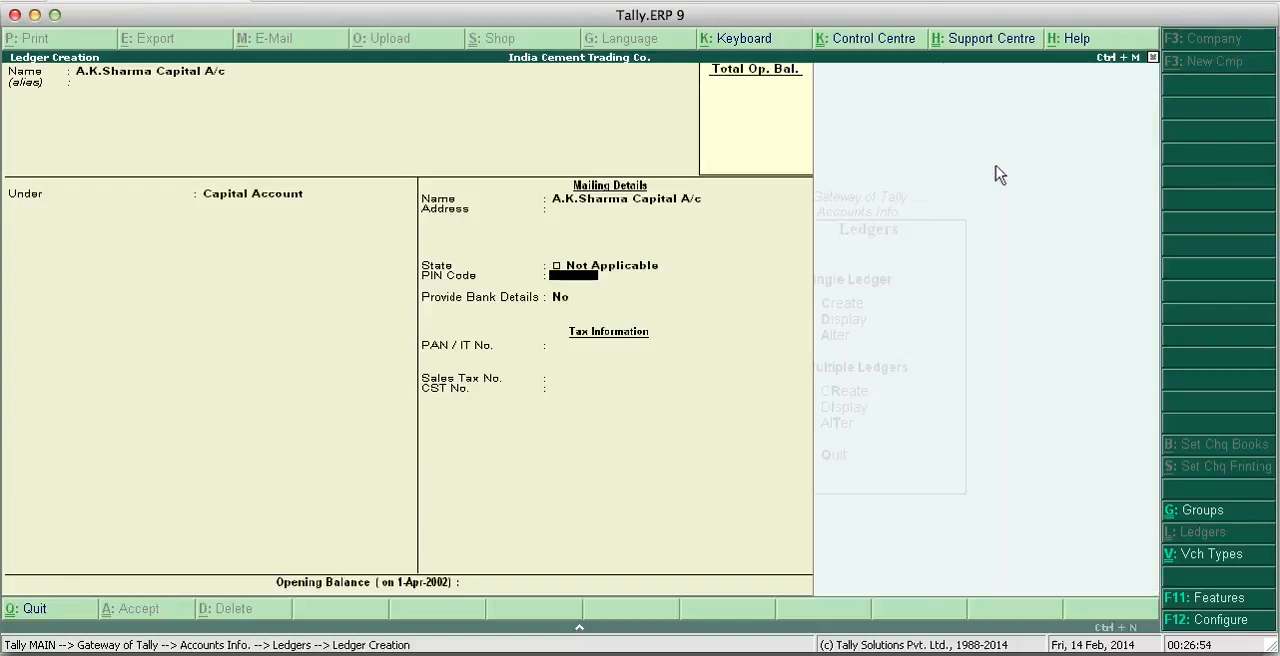
pyautogui.press('Return')
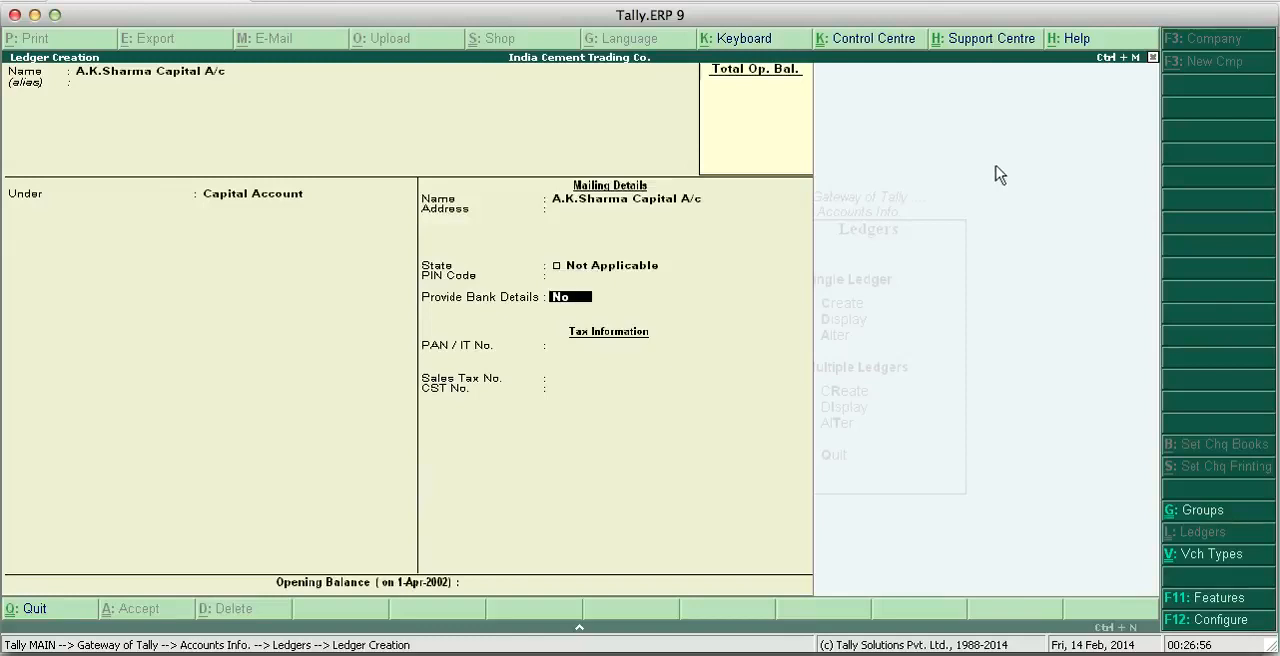
pyautogui.press('Return')
pyautogui.press('Return')
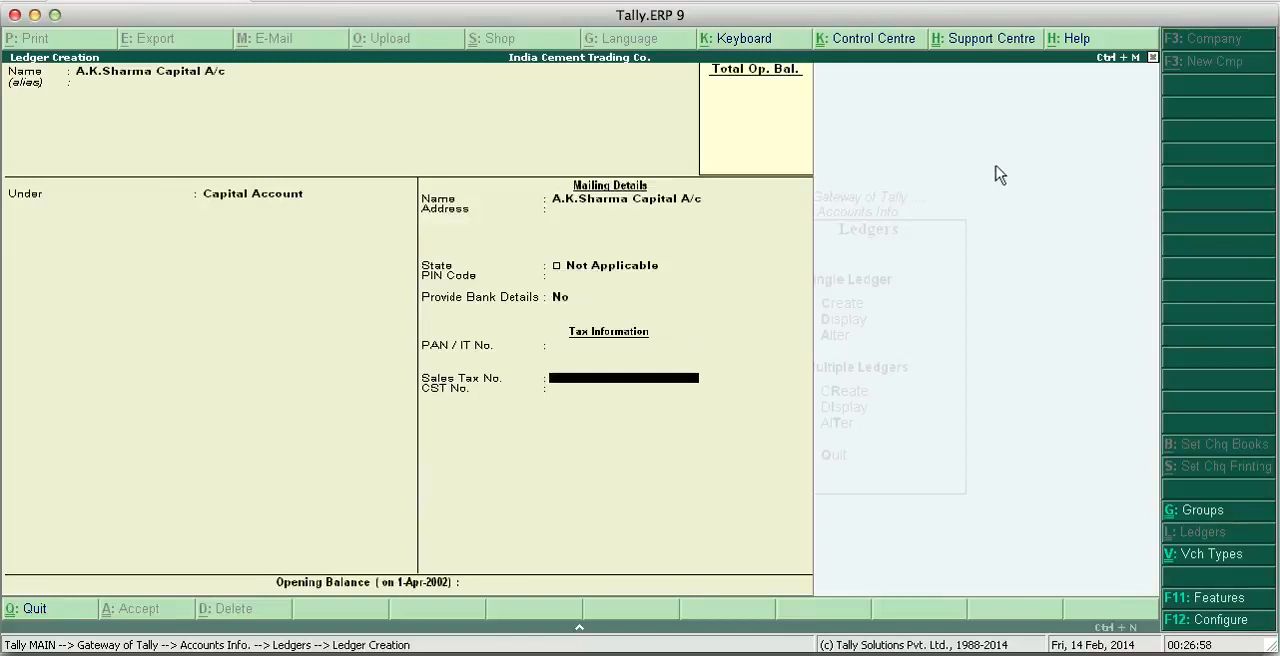
pyautogui.press('Return')
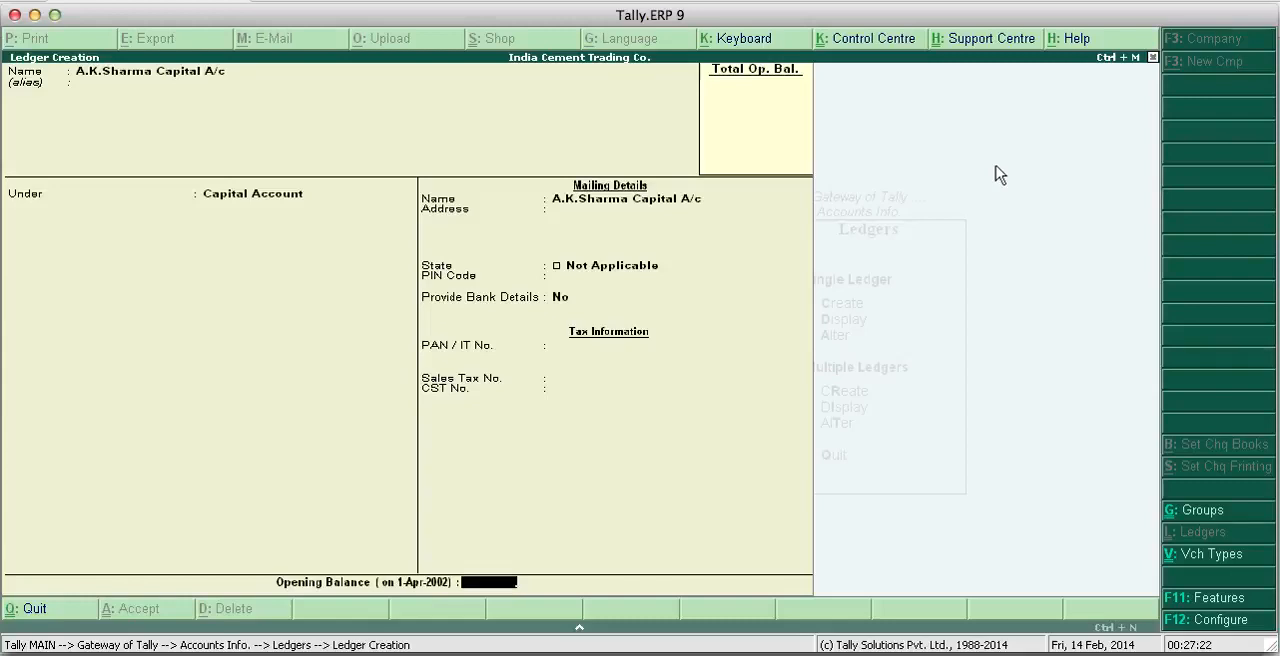
pyautogui.press('Return')
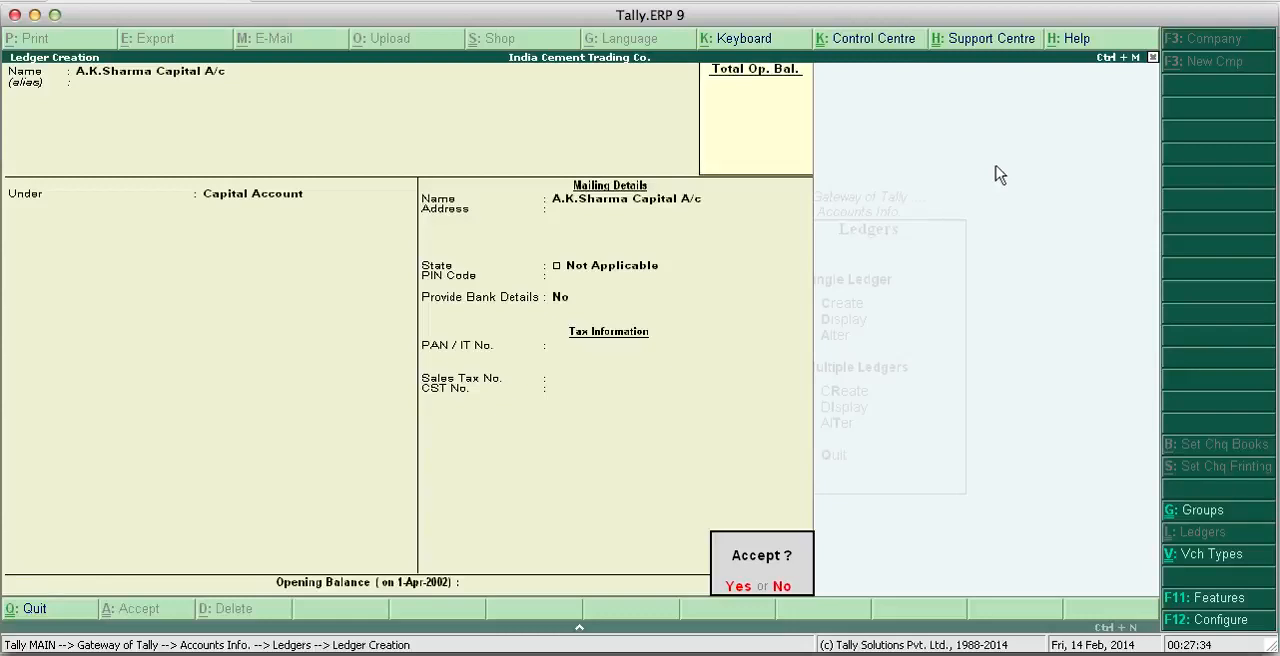
pyautogui.press('y')
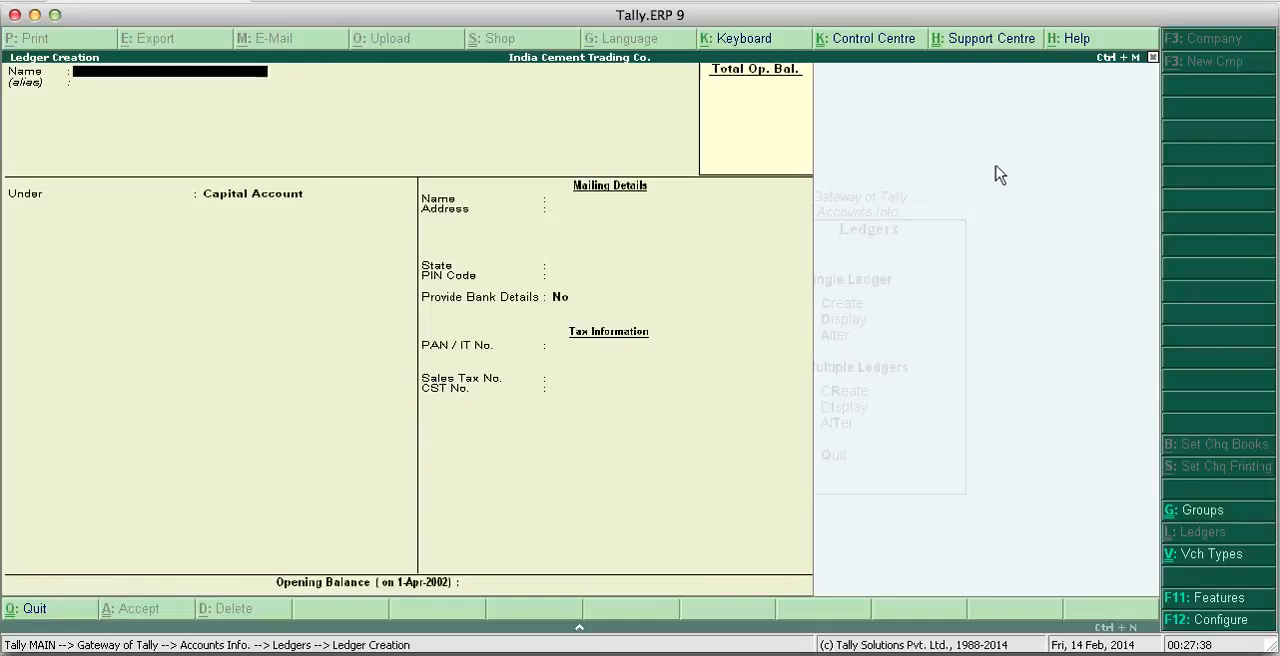
# - Name the next ledger P.N. Bank and place it under the Bank Accounts group
pyautogui.write('P.N.')
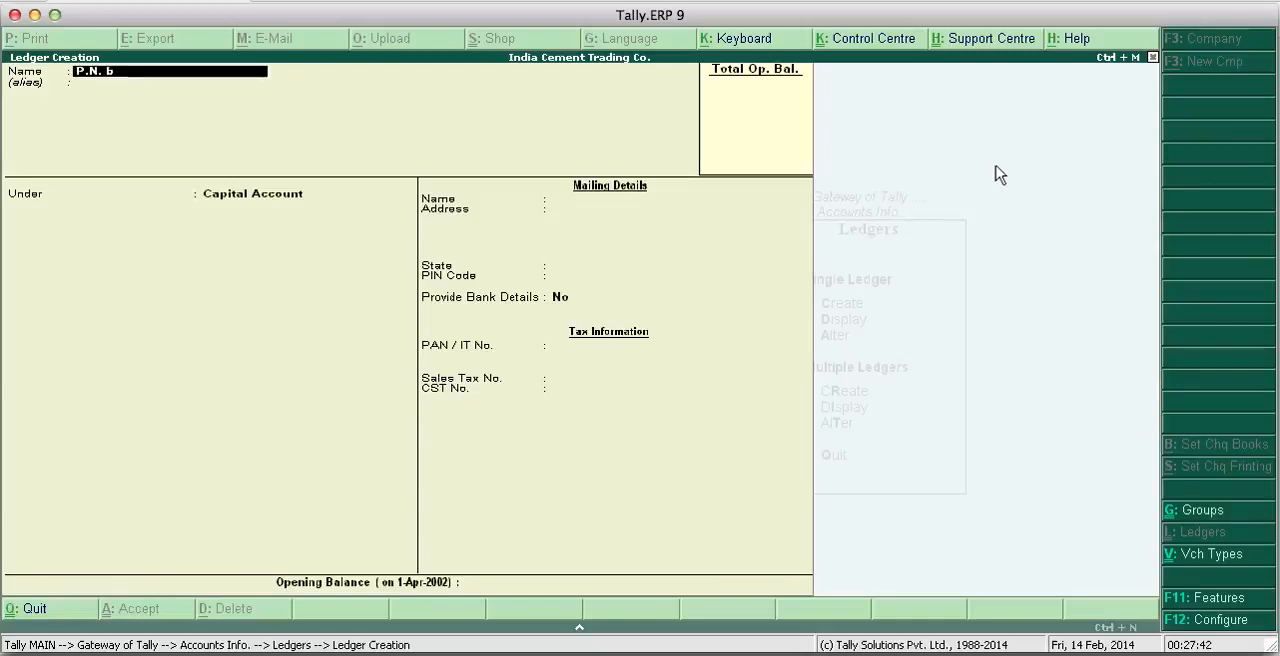
pyautogui.write(' Bank')
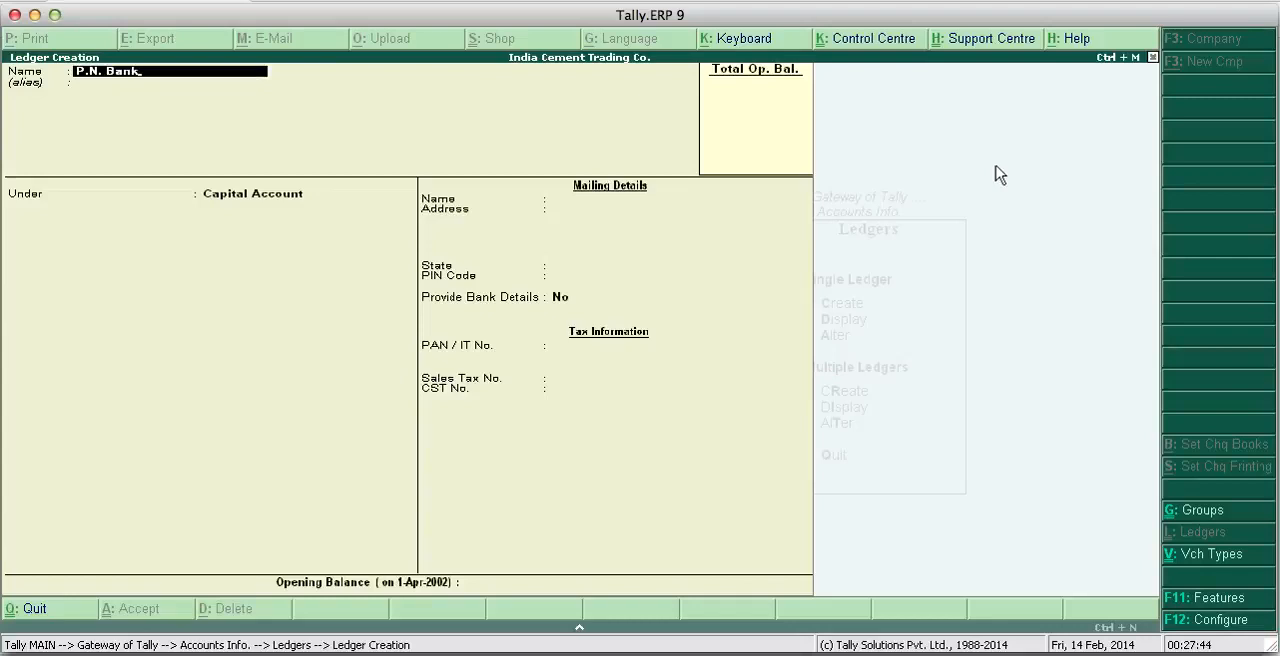
pyautogui.press('Return')
pyautogui.press('Up')
pyautogui.press('Up')
pyautogui.press('Up')
pyautogui.press('Up')
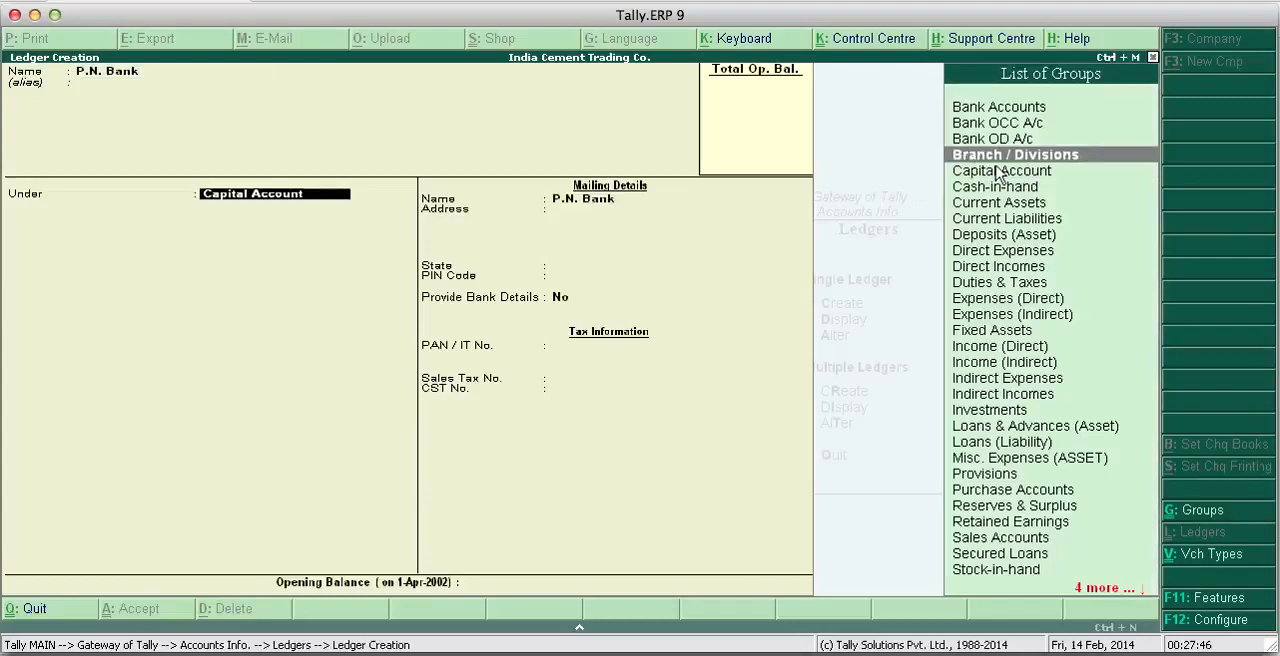
pyautogui.press('Return')
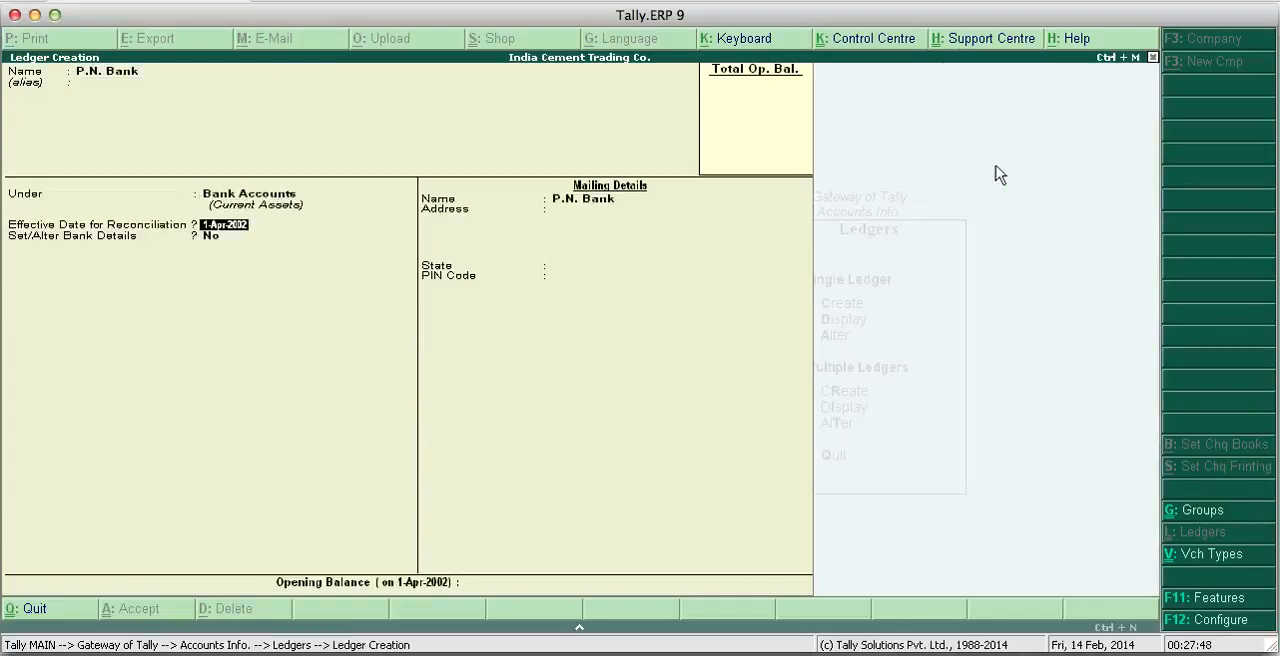
# - Save the P.N. Bank ledger with reconciliation date 1-Apr-2002, Set/Alter Bank Details No, state Not Applicable and no opening balance
pyautogui.press('Return')
pyautogui.press('Return')
pyautogui.press('Return')
pyautogui.press('Return')
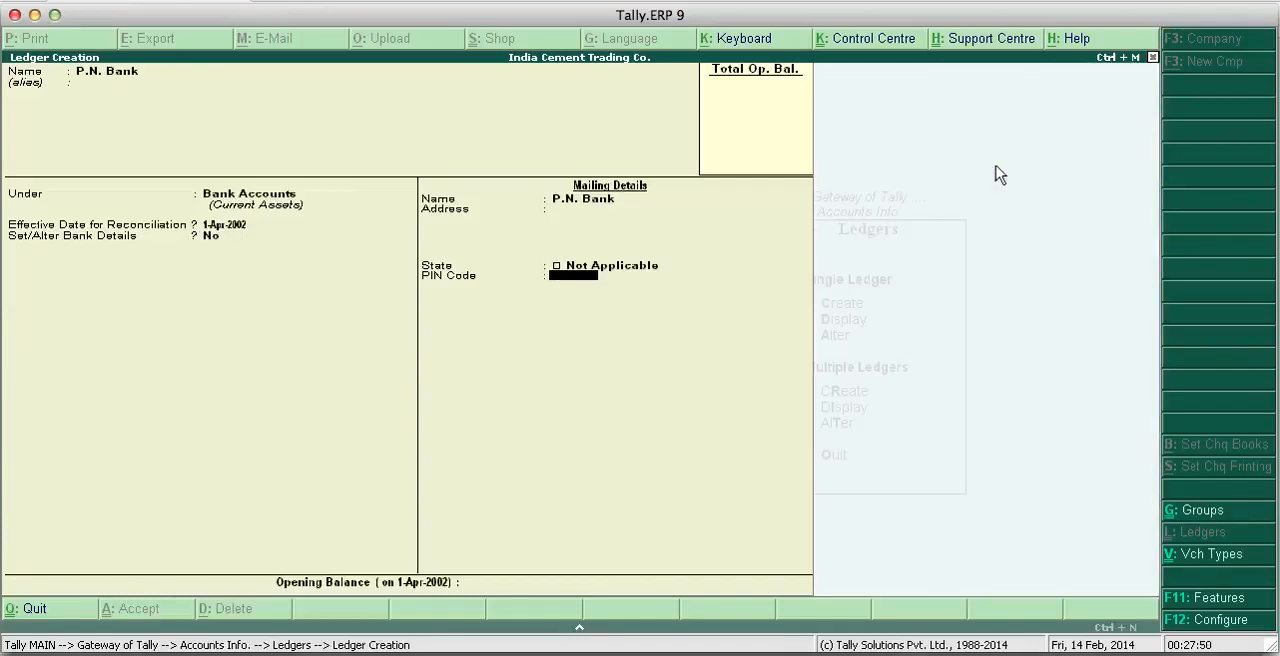
pyautogui.press('Return')
pyautogui.press('Return')
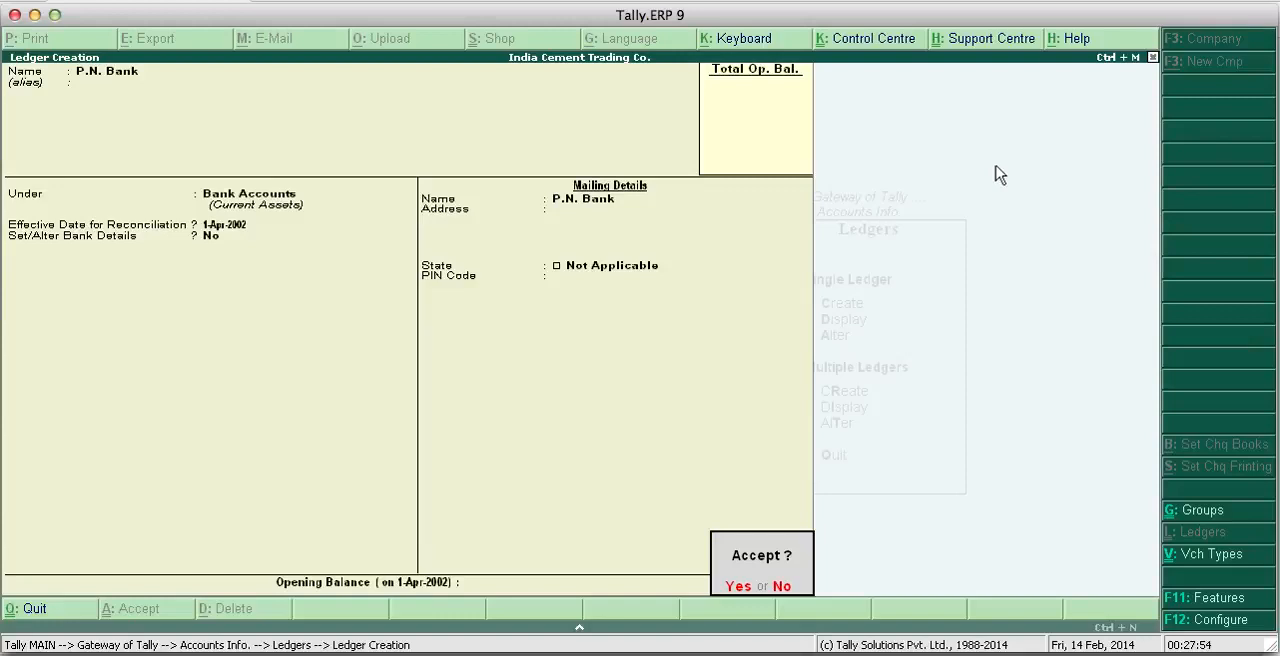
pyautogui.press('Return')
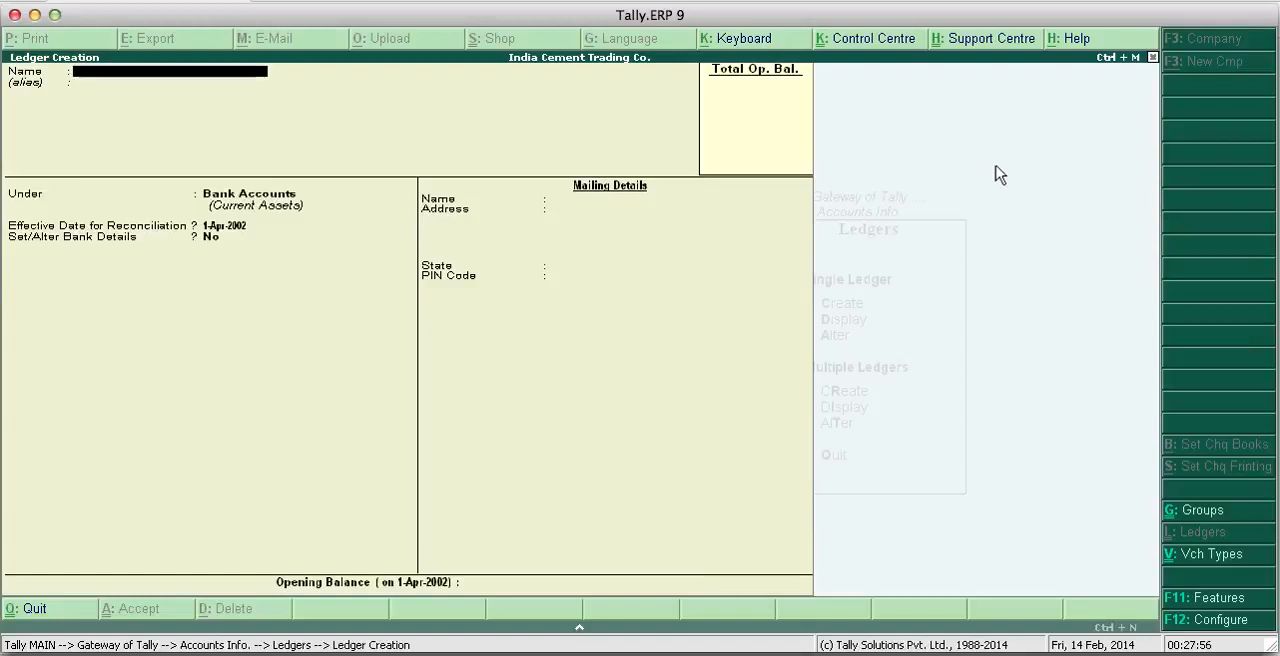
# - Name the next ledger Furniture & Fixture A/c, leaving the alias blank
pyautogui.write('Furnitur')
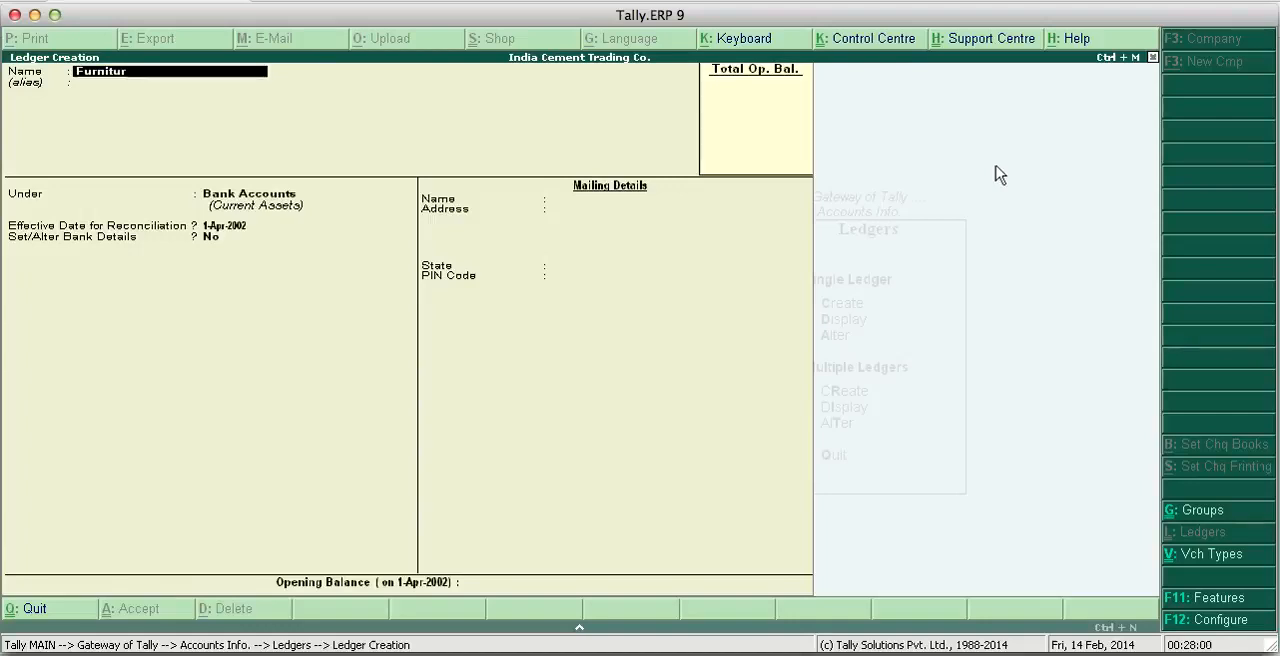
pyautogui.write('e & fix')
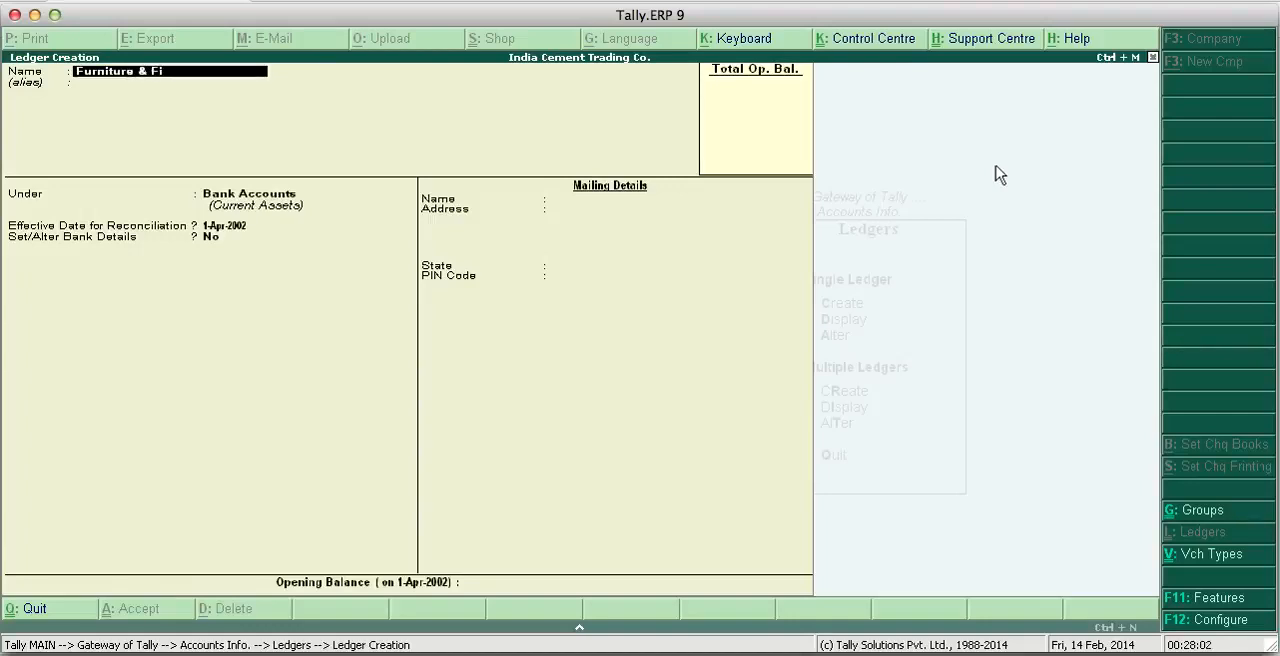
pyautogui.write('ture A/c')
pyautogui.press('Return')
pyautogui.press('Return')
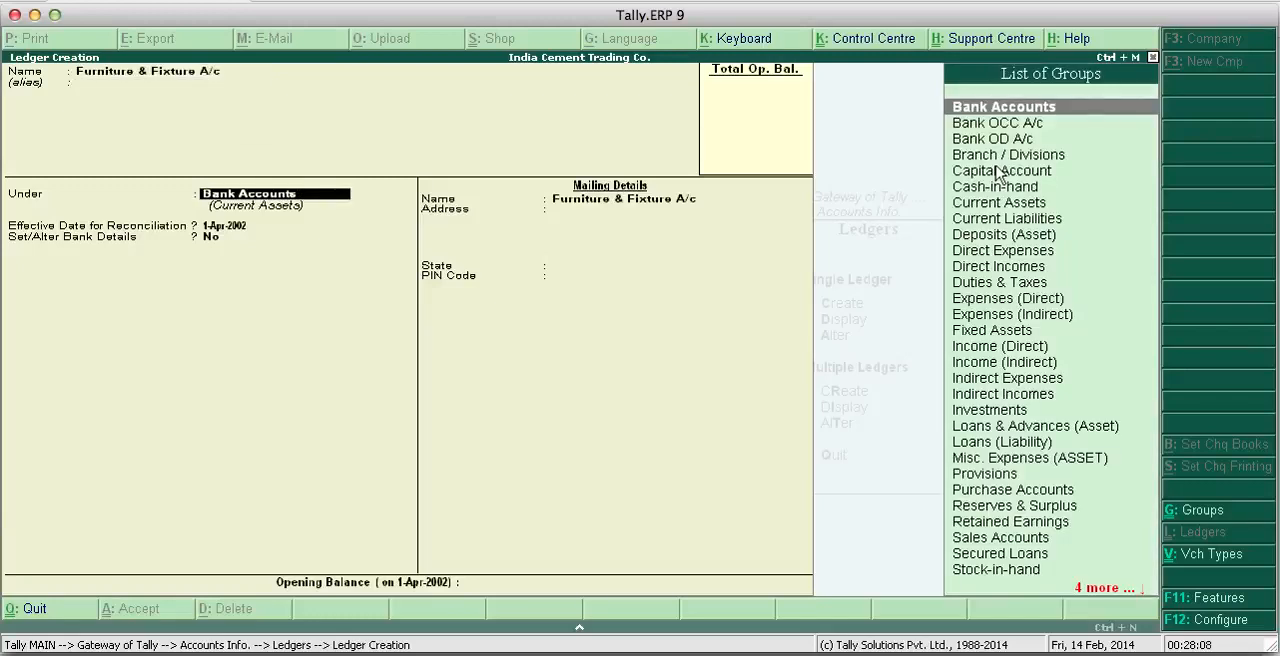
# - Place the Furniture & Fixture A/c ledger under the Fixed Assets group and save it without an opening balance
pyautogui.press('Down')
pyautogui.press('Down')
pyautogui.press('Down')
pyautogui.press('Down')
pyautogui.press('Down')
pyautogui.press('Down')
pyautogui.press('Down')
pyautogui.press('Down')
pyautogui.press('Down')
pyautogui.press('Down')
pyautogui.press('Down')
pyautogui.press('Down')
pyautogui.press('Down')
pyautogui.press('Down')
pyautogui.press('Down')
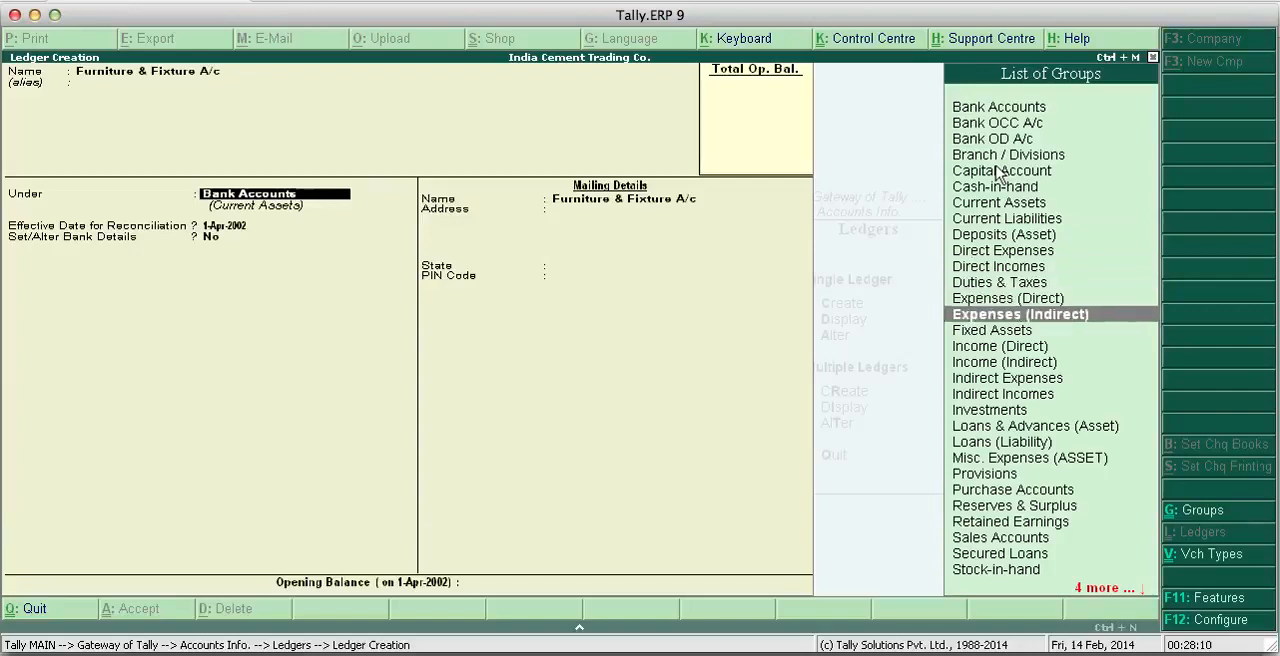
pyautogui.press('Up')
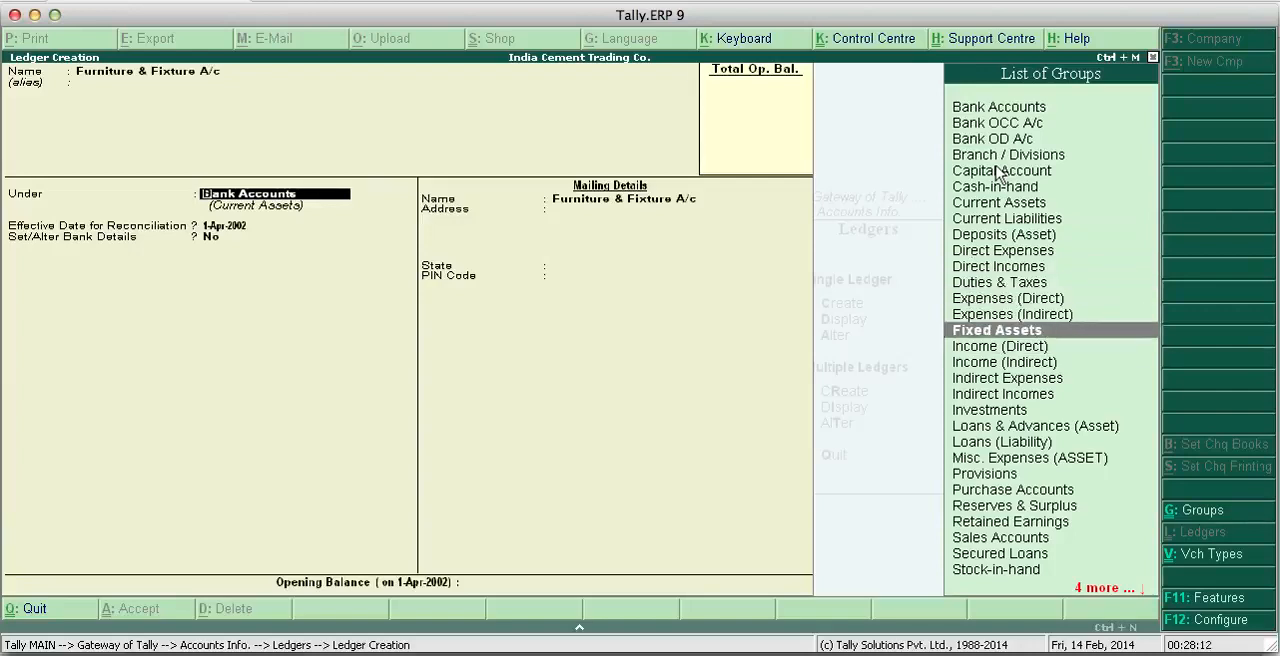
pyautogui.press('Return')
pyautogui.press('Return')
pyautogui.press('Return')
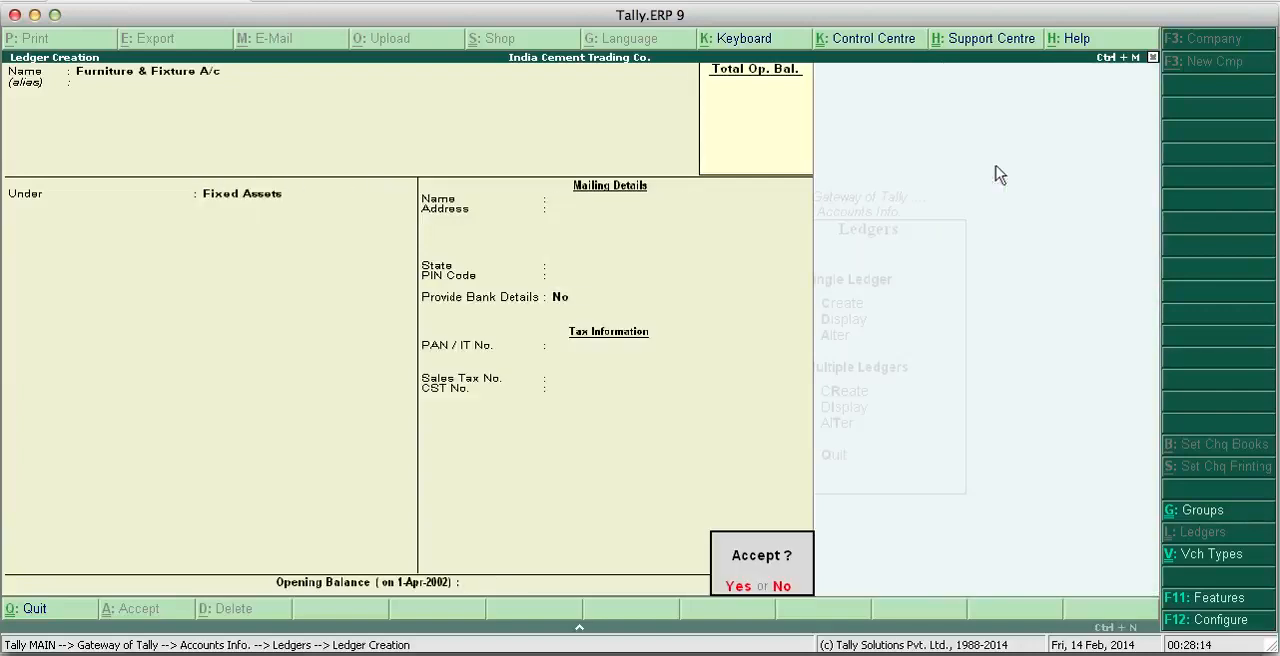
pyautogui.press('Return')
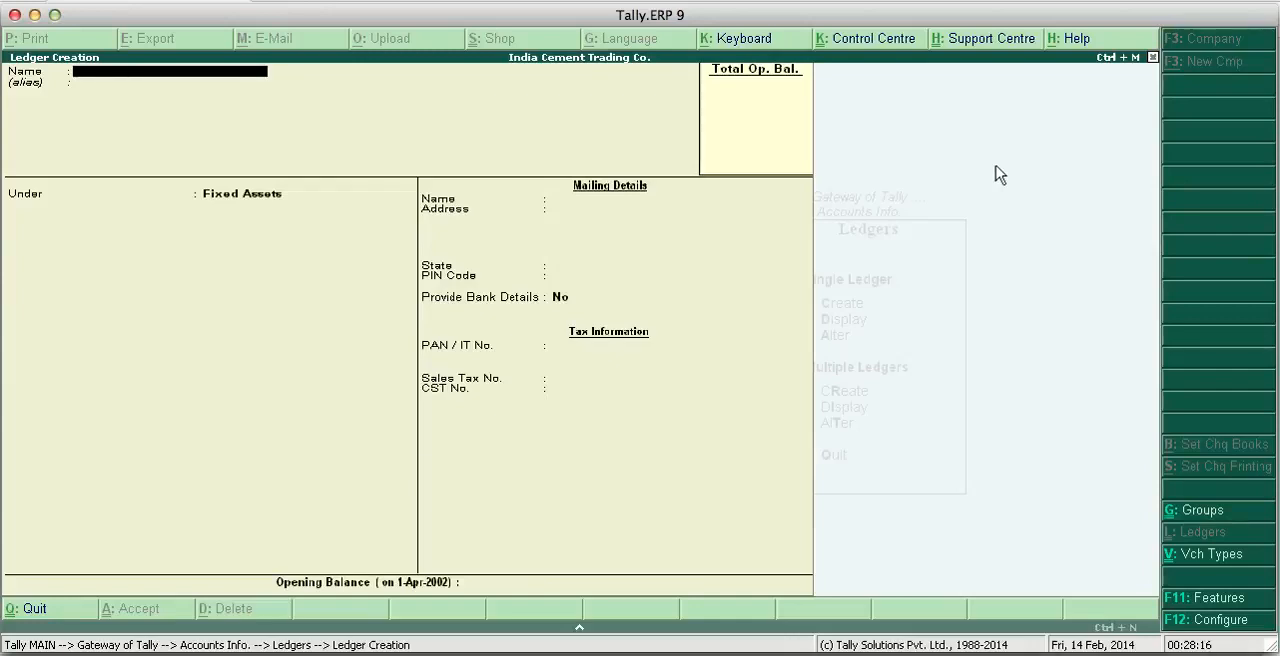
# - Name the next ledger Ram Wood Works A/c, leaving the alias blank
pyautogui.write('H')
pyautogui.press('BackSpace')
pyautogui.write('Ram Wood Work')
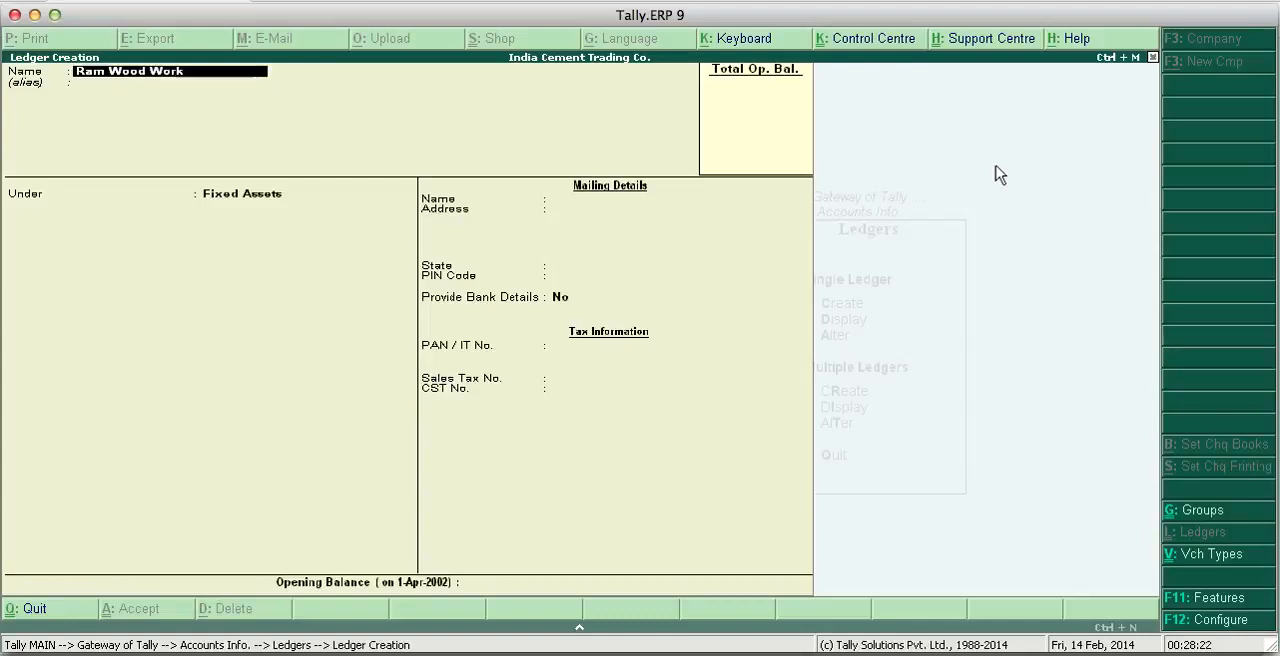
pyautogui.write('s A/c')
pyautogui.press('Return')
pyautogui.press('Return')
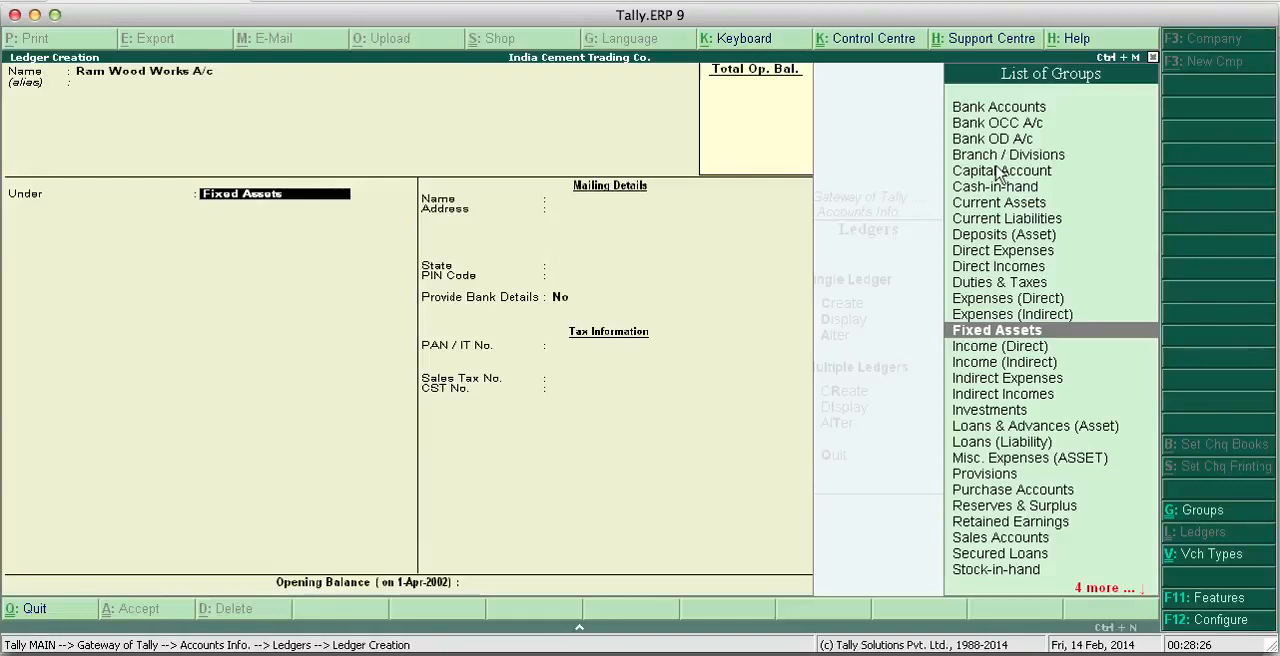
# - Place the Ram Wood Works A/c ledger under Sundry Creditors and set Maintain balances bill-by-bill to No
pyautogui.write('Su')
pyautogui.press('Up')
pyautogui.press('Up')
pyautogui.press('Up')
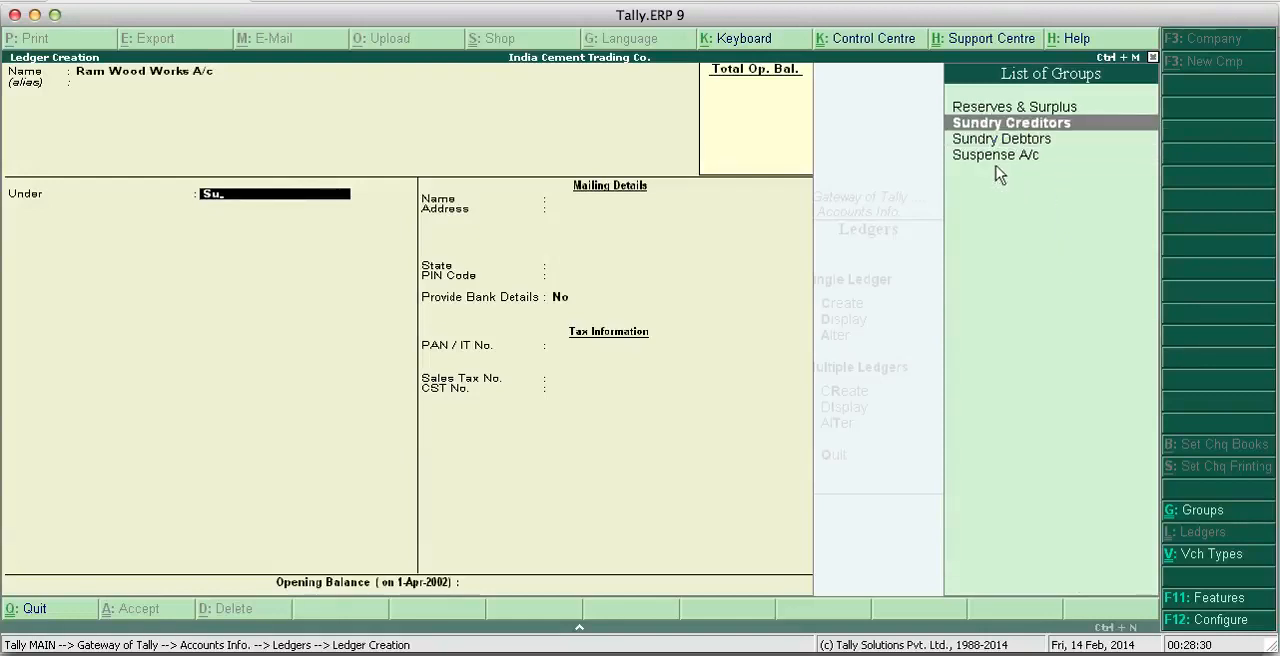
pyautogui.press('Return')
pyautogui.press('Return')
pyautogui.press('BackSpace')
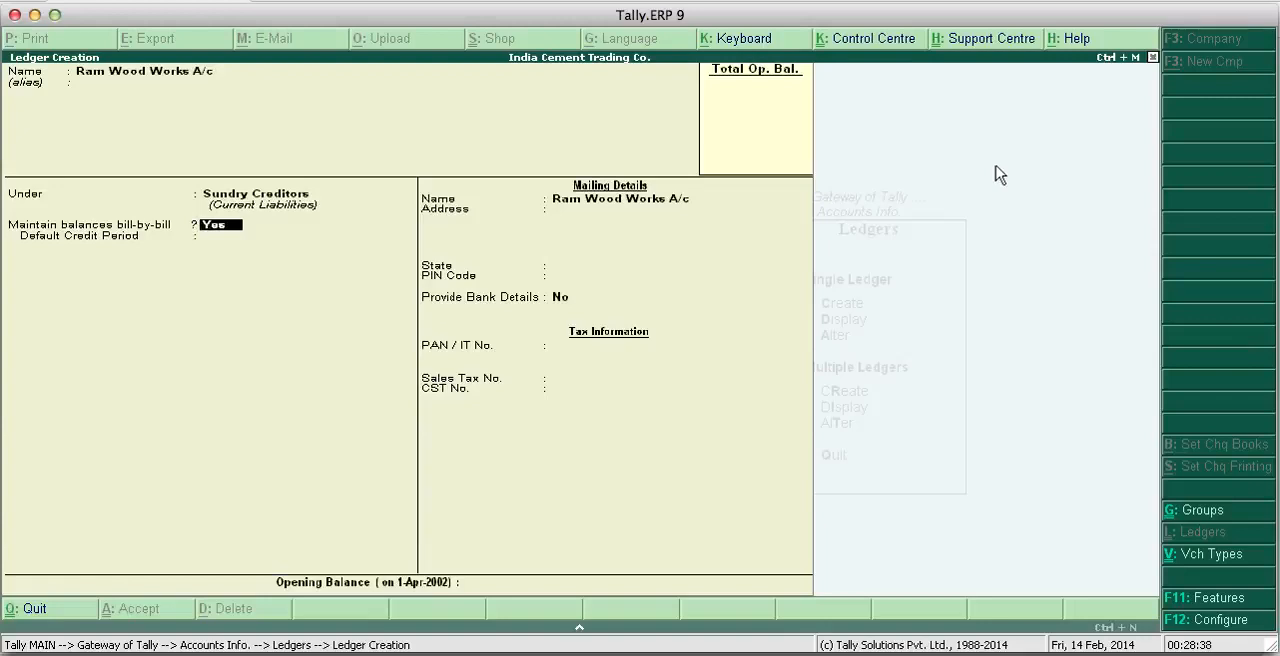
pyautogui.write('n')
pyautogui.press('Return')
pyautogui.press('Return')
pyautogui.press('Return')
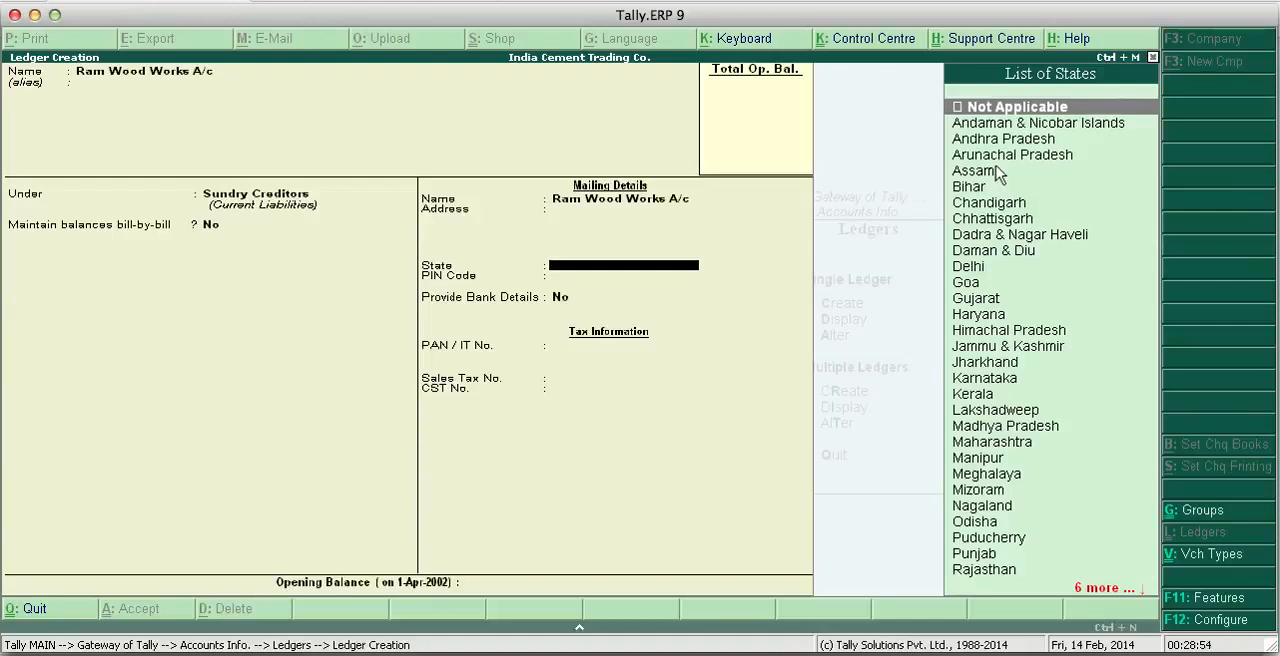
# - Save the Ram Wood Works A/c ledger with state Not Applicable, Provide Bank Details No and no opening balance
pyautogui.press('Return')
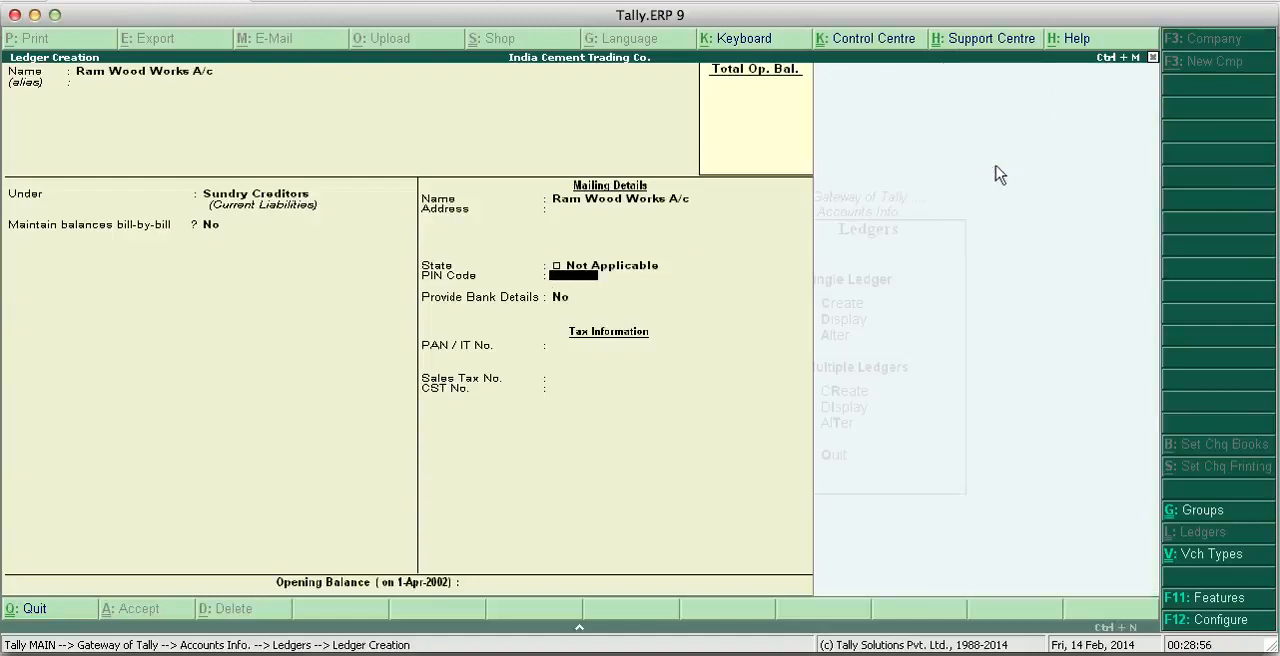
pyautogui.press('Return')
pyautogui.press('Return')
pyautogui.press('Return')
pyautogui.press('Return')
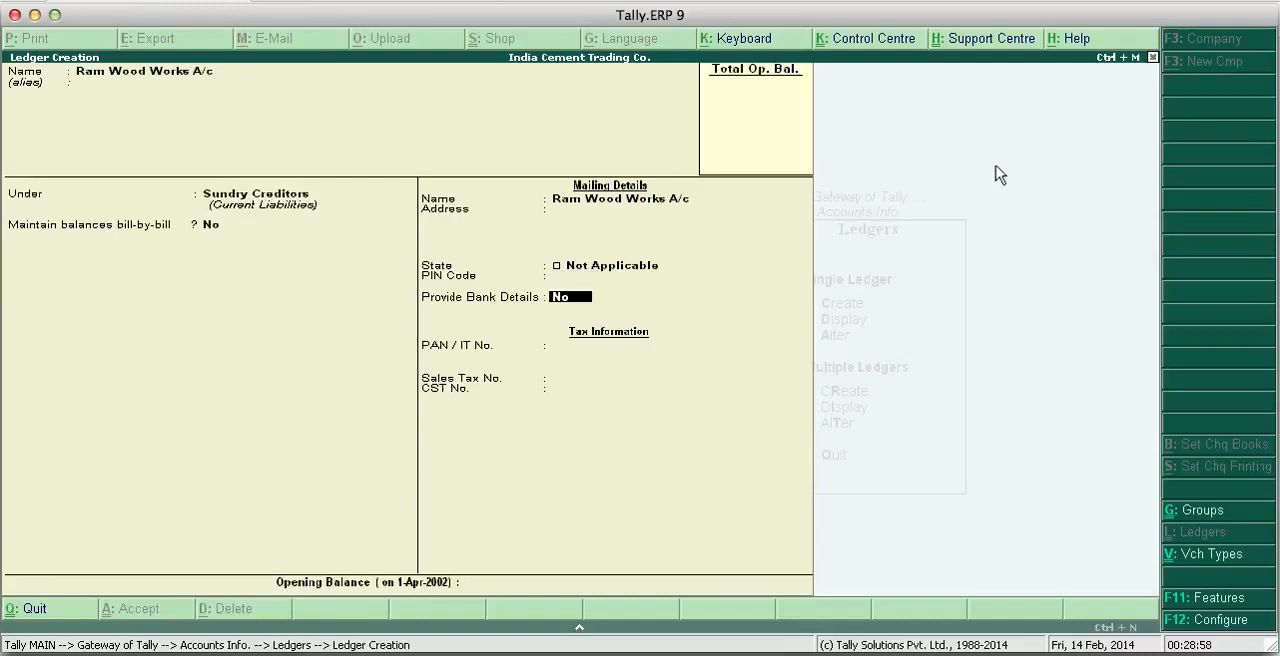
pyautogui.press('Return')
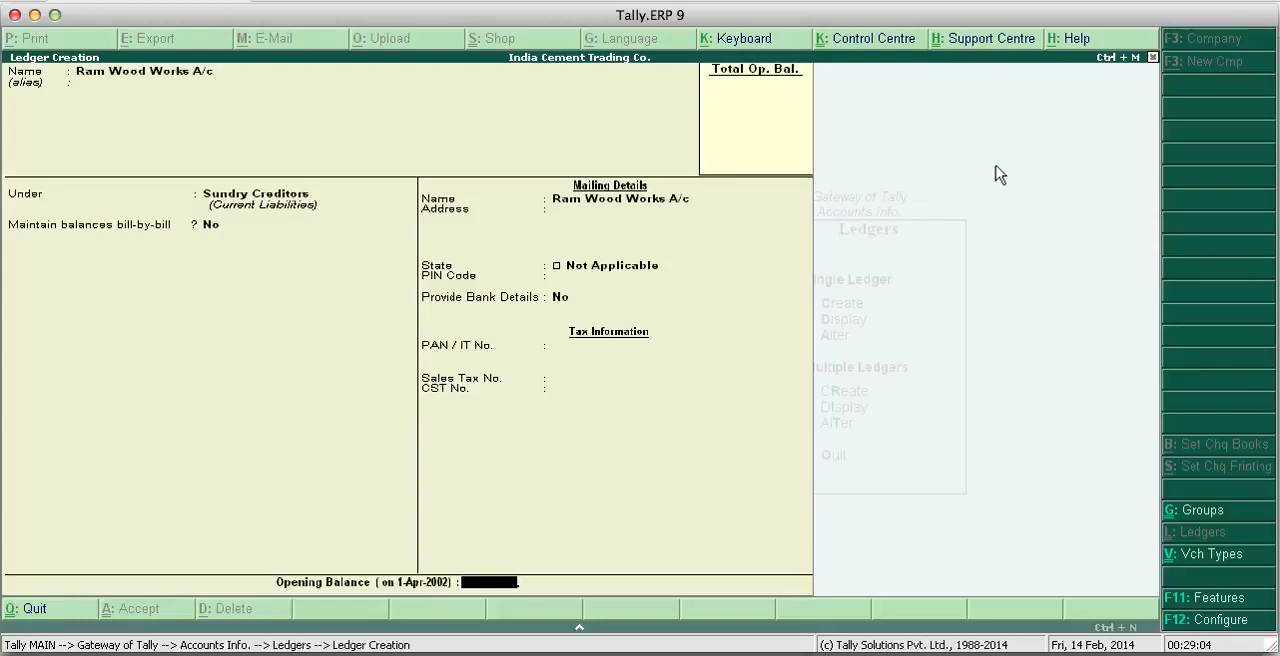
pyautogui.press('Return')
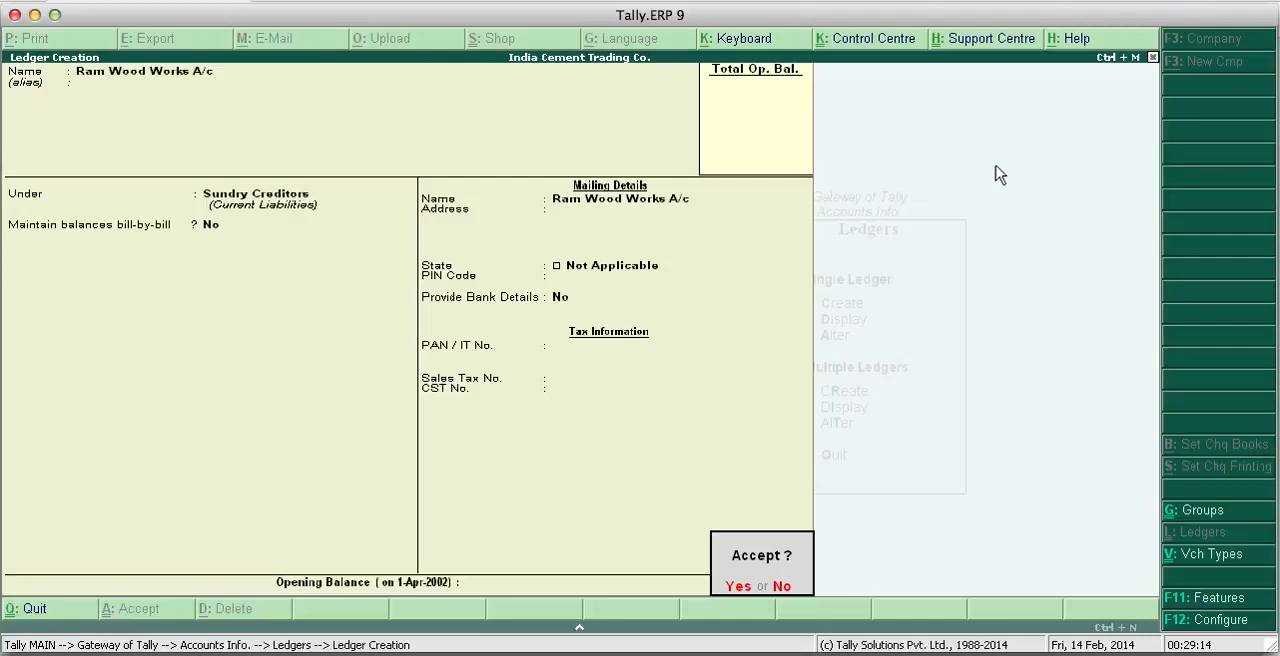
pyautogui.press('Return')
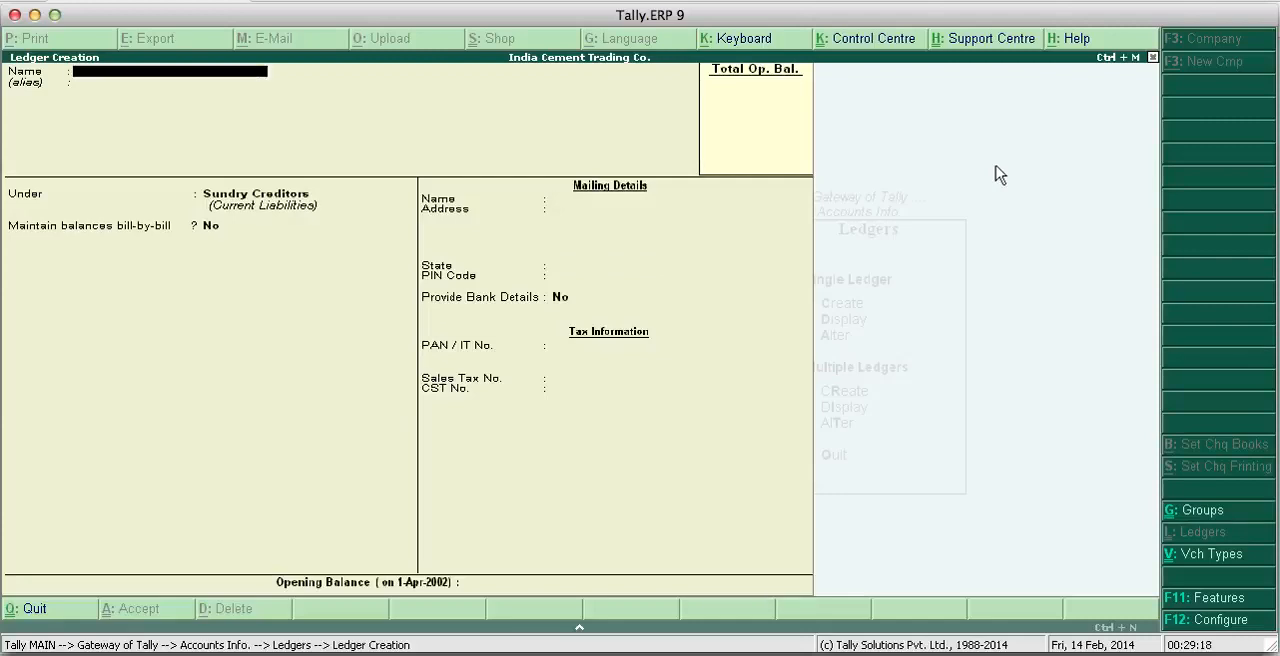
# - Name the next ledger Computer A/c, leaving the alias blank
pyautogui.write('Computer A/c')
pyautogui.press('Return')
pyautogui.press('Return')
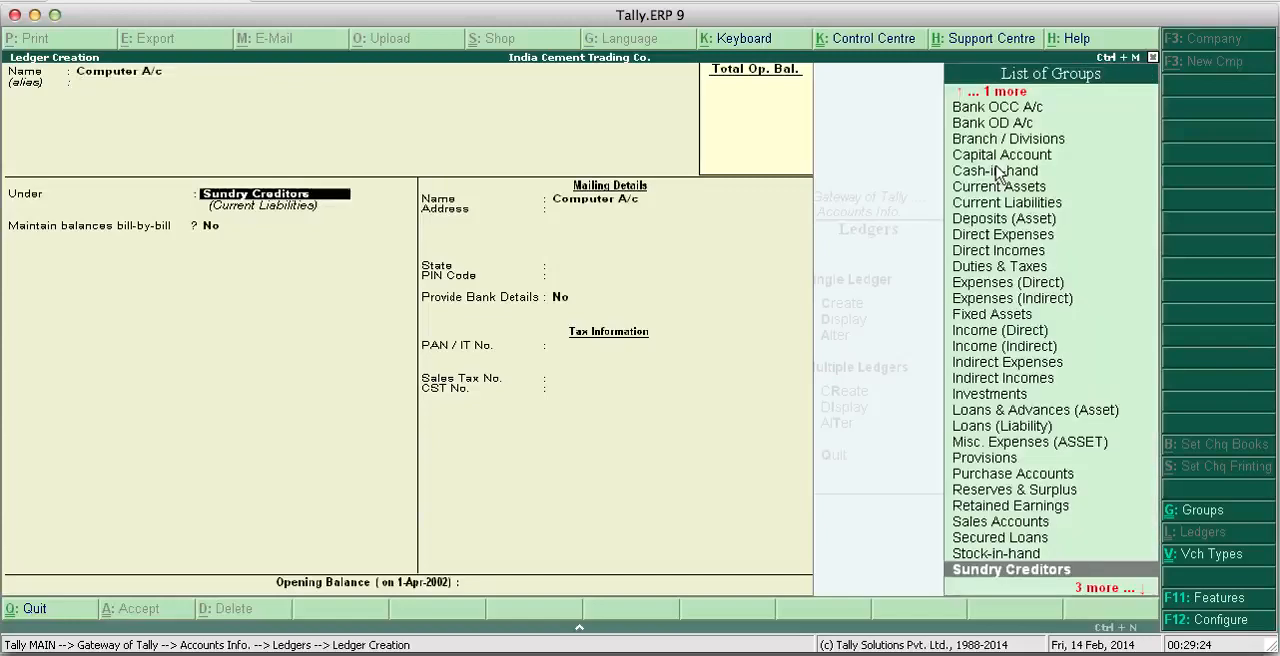
# - Place the Computer A/c ledger under the Fixed Assets group and save it without an opening balance
pyautogui.press('Down')
pyautogui.press('Down')
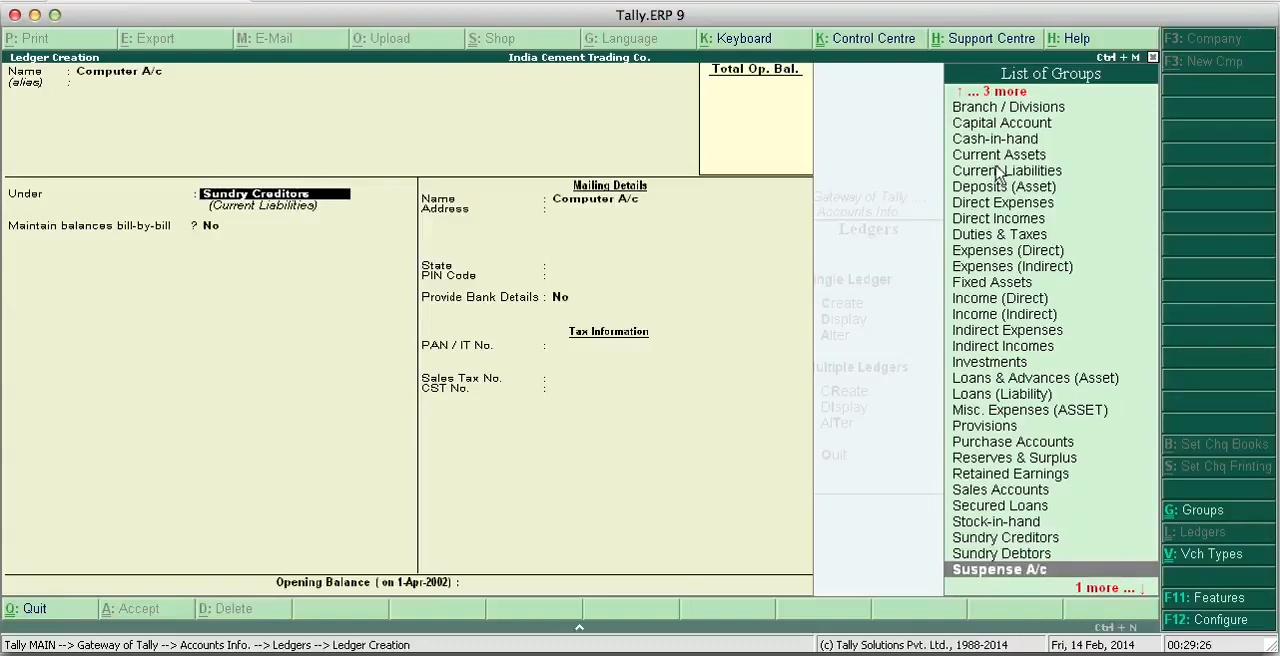
pyautogui.write('f')
pyautogui.press('BackSpace')
pyautogui.press('BackSpace')
pyautogui.press('BackSpace')
pyautogui.press('BackSpace')
pyautogui.press('BackSpace')
pyautogui.press('BackSpace')
pyautogui.press('BackSpace')
pyautogui.press('BackSpace')
pyautogui.press('BackSpace')
pyautogui.press('BackSpace')
pyautogui.press('BackSpace')
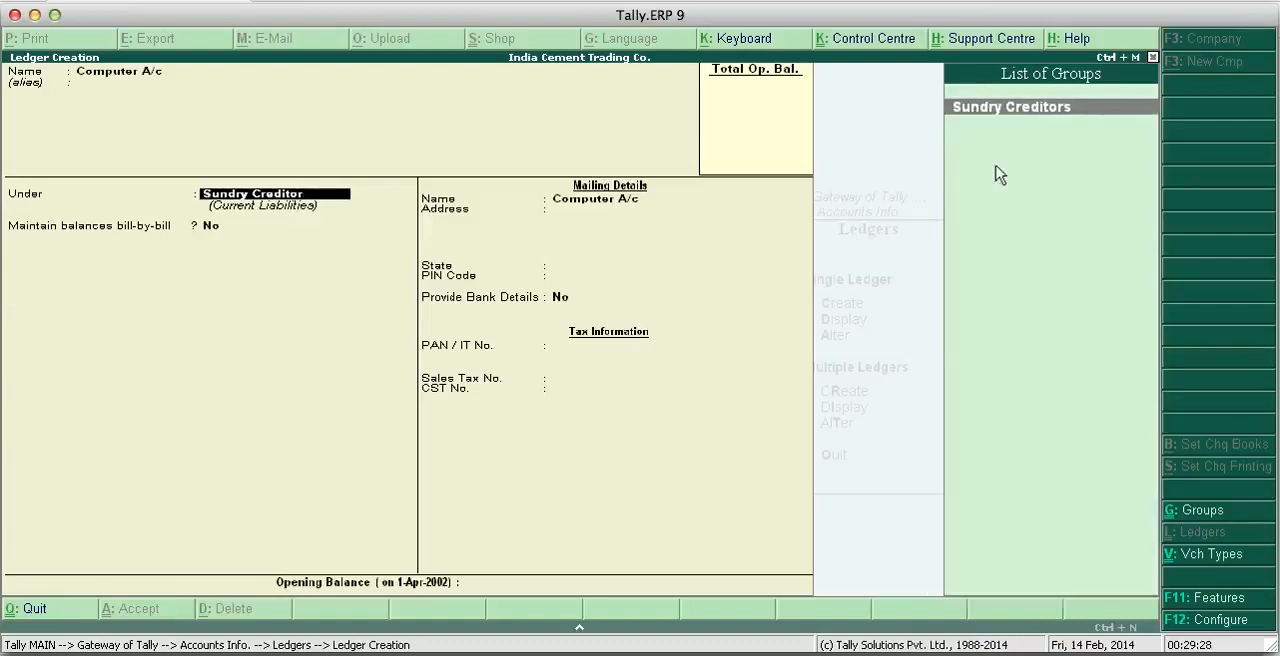
pyautogui.press('BackSpace')
pyautogui.press('BackSpace')
pyautogui.press('BackSpace')
pyautogui.press('BackSpace')
pyautogui.press('BackSpace')
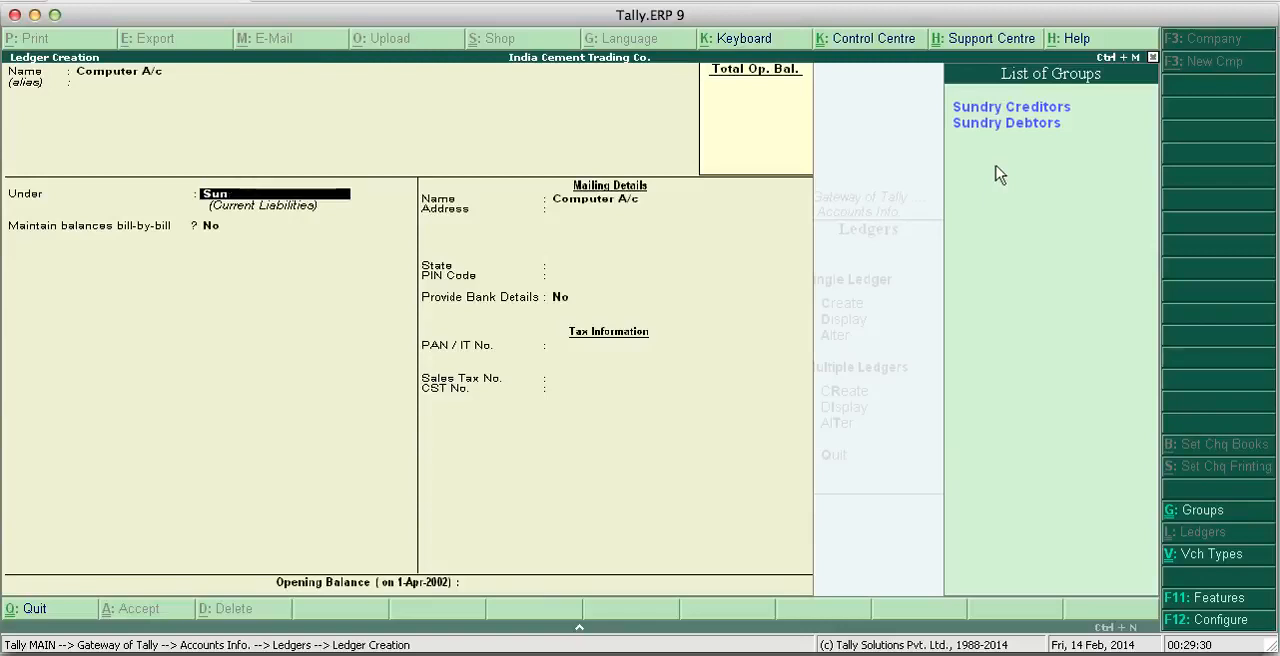
pyautogui.write('F')
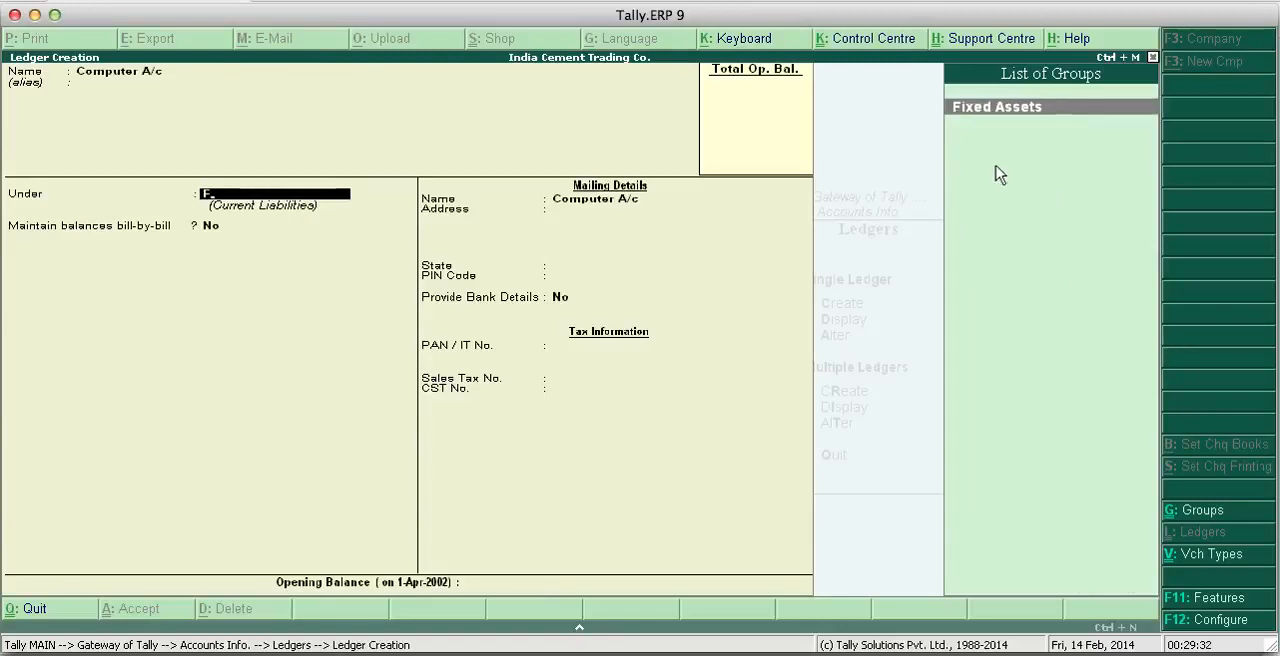
pyautogui.press('Return')
pyautogui.press('Return')
pyautogui.press('Return')
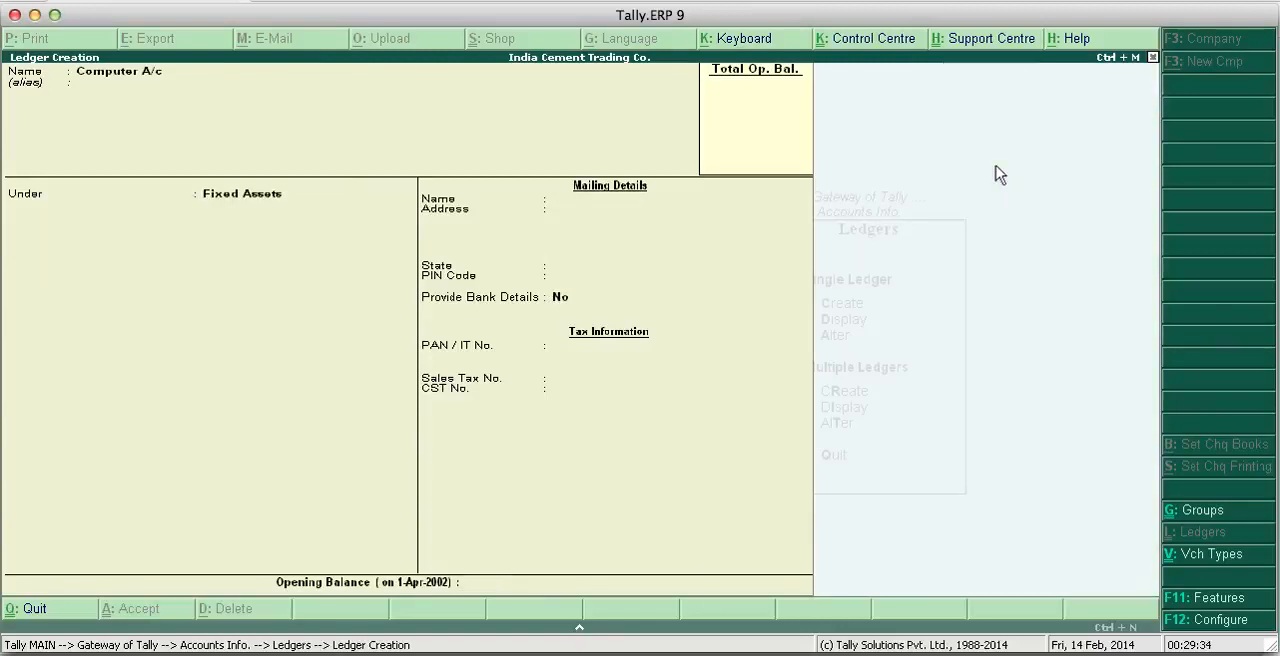
pyautogui.press('Return')
# - Name the next ledger H P Ltd A/c, leaving the alias blank
pyautogui.write('H')
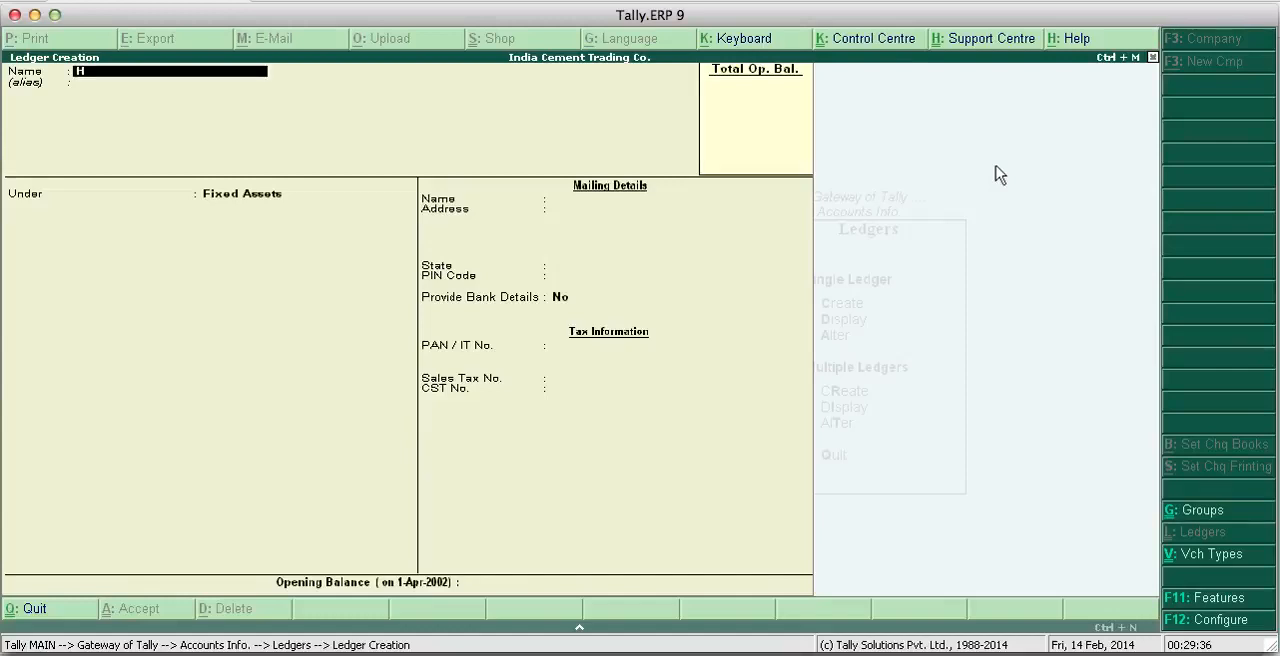
pyautogui.write(' P Ltd A/c')
pyautogui.press('Return')
pyautogui.press('Return')
# - Place the H P Ltd A/c ledger under Sundry Creditors and save it with bill-by-bill No, state Not Applicable and no opening balance
pyautogui.write('Su')
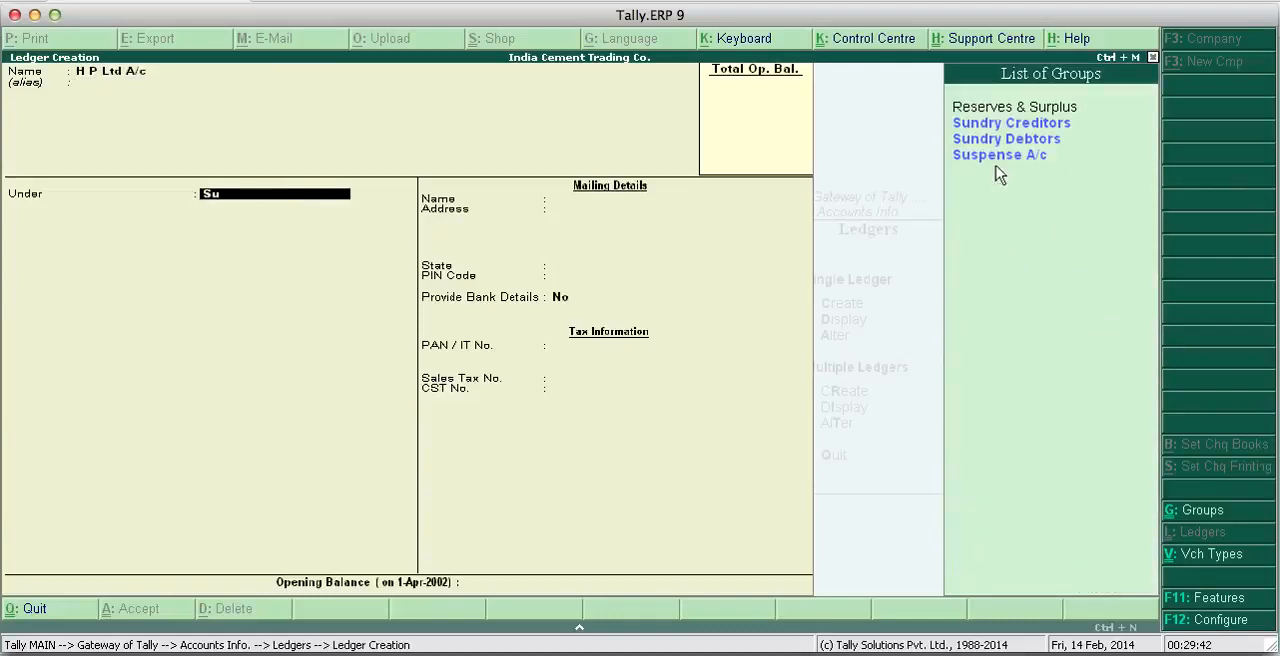
pyautogui.press('Up')
pyautogui.press('Up')
pyautogui.press('Up')
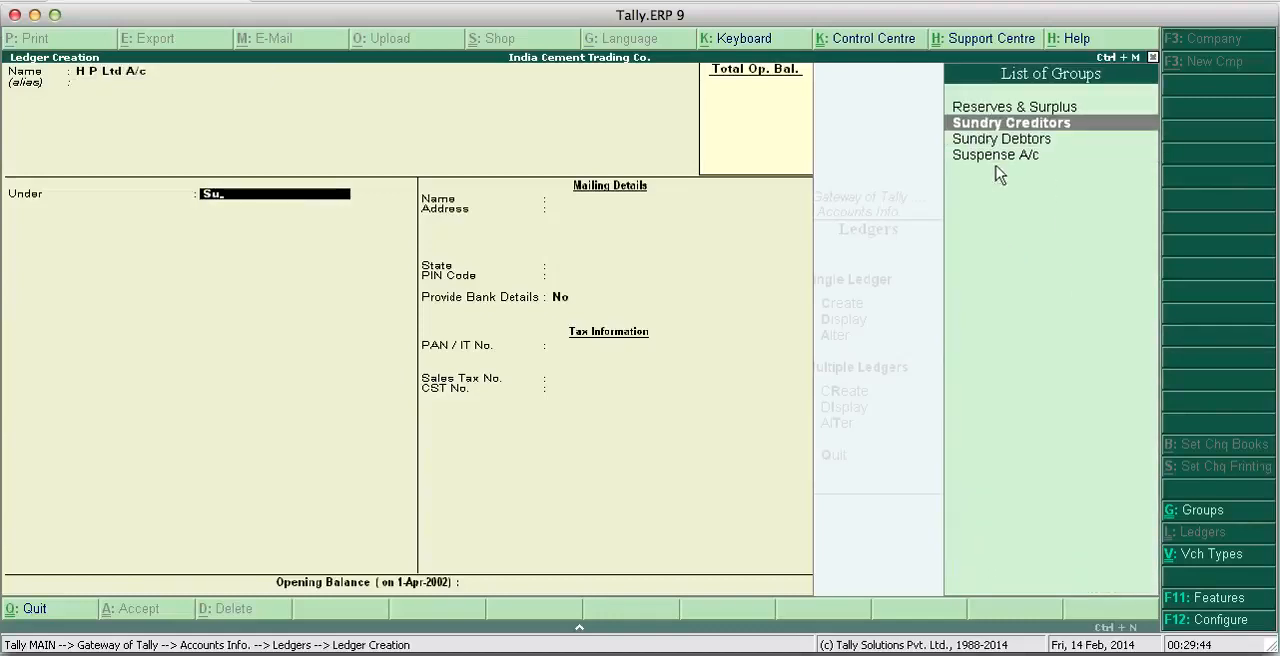
pyautogui.press('Return')
pyautogui.press('Return')
pyautogui.press('Return')
pyautogui.press('Return')
pyautogui.press('Return')
pyautogui.press('Return')
pyautogui.press('Return')
pyautogui.press('Return')
pyautogui.press('Return')
pyautogui.press('Return')
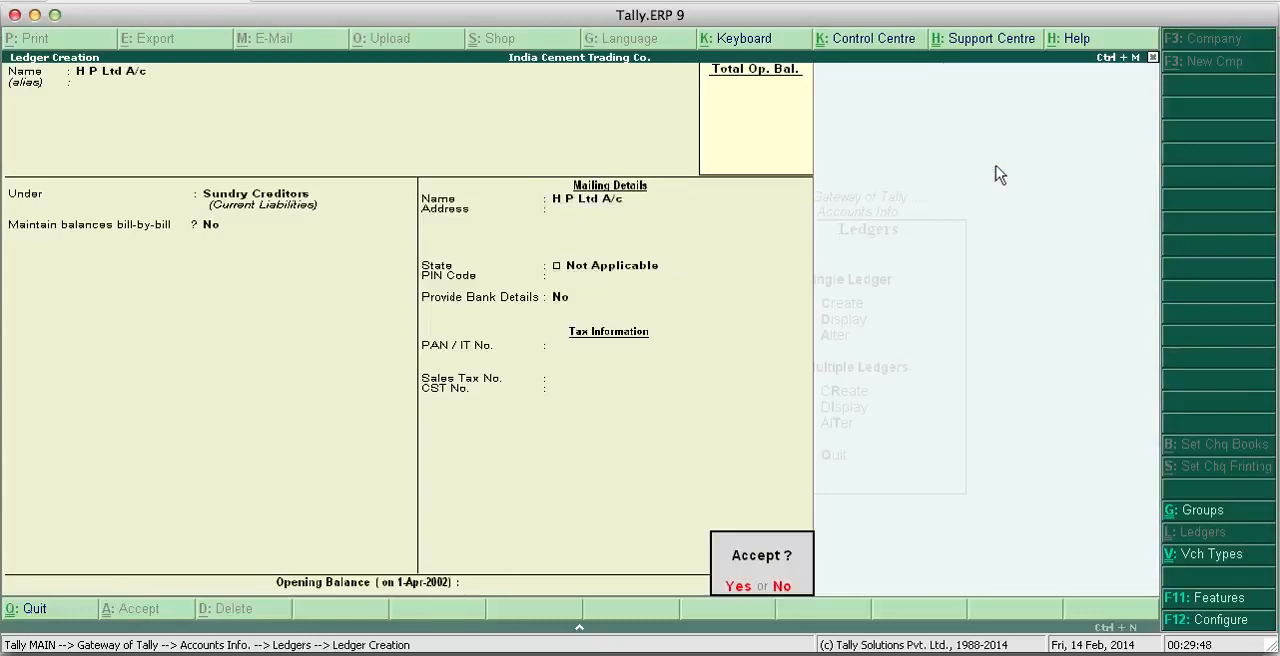
pyautogui.press('Return')
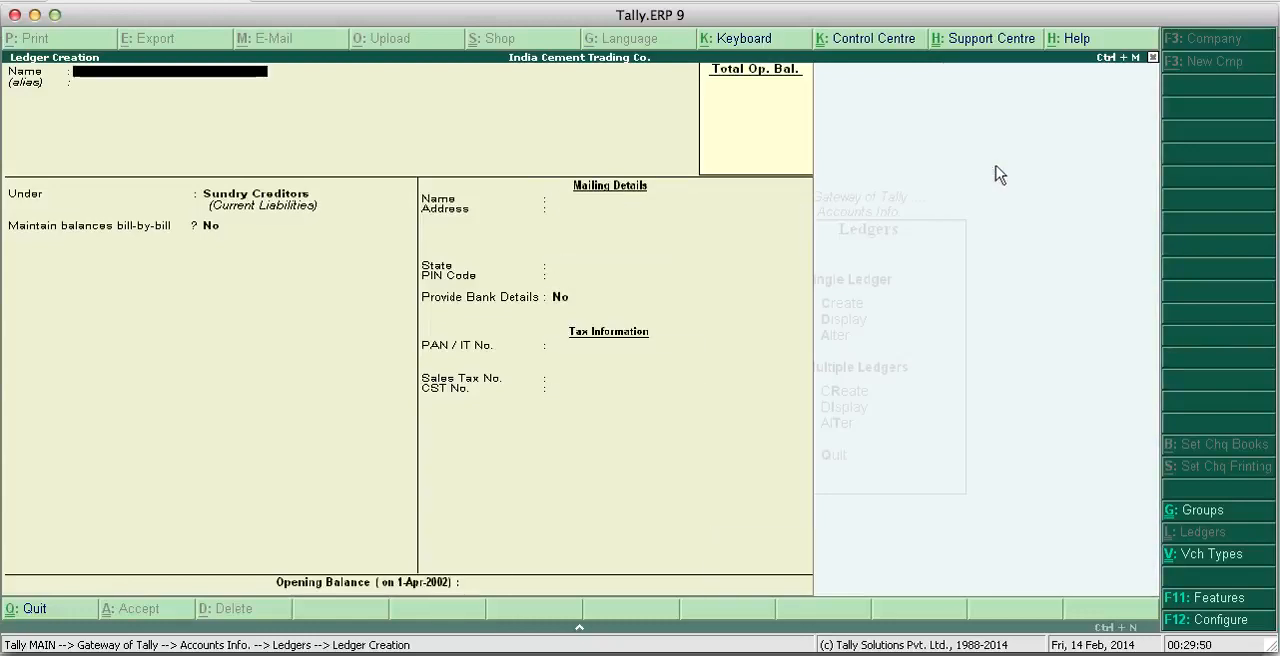
# - Name the next ledger Advertisement Exp. A/c, leaving the alias blank
pyautogui.write('Advertisement')
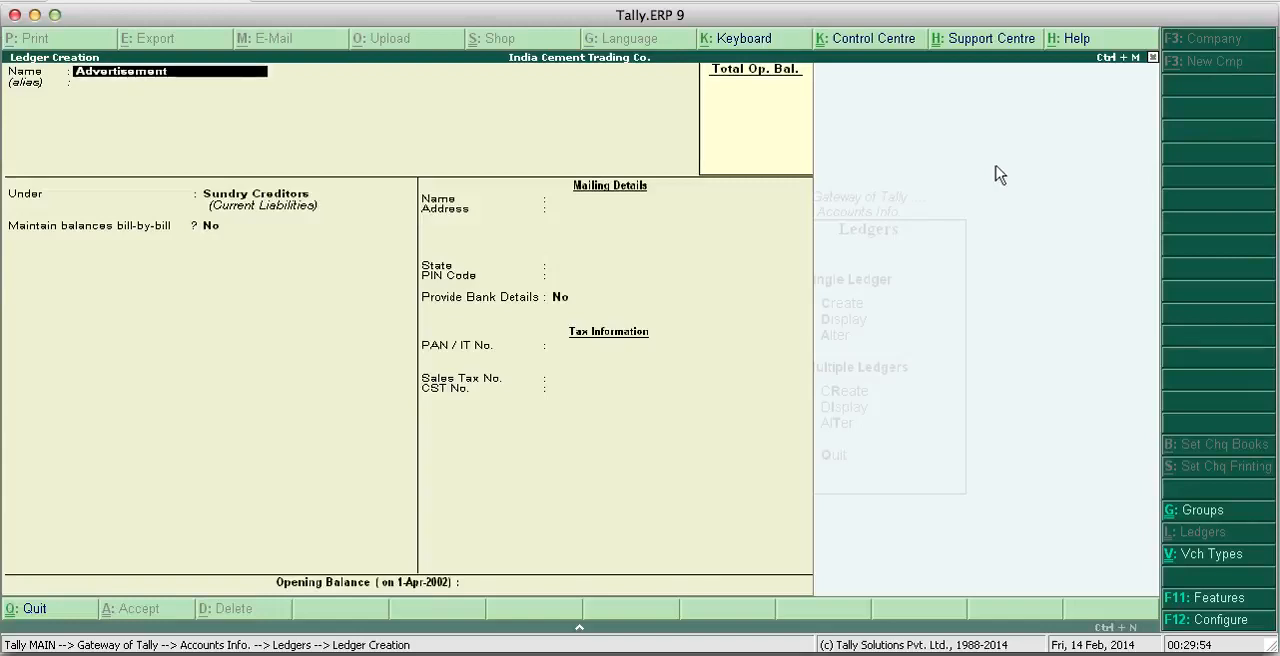
pyautogui.write(' Exp. a/c')
pyautogui.press('Return')
pyautogui.press('Return')
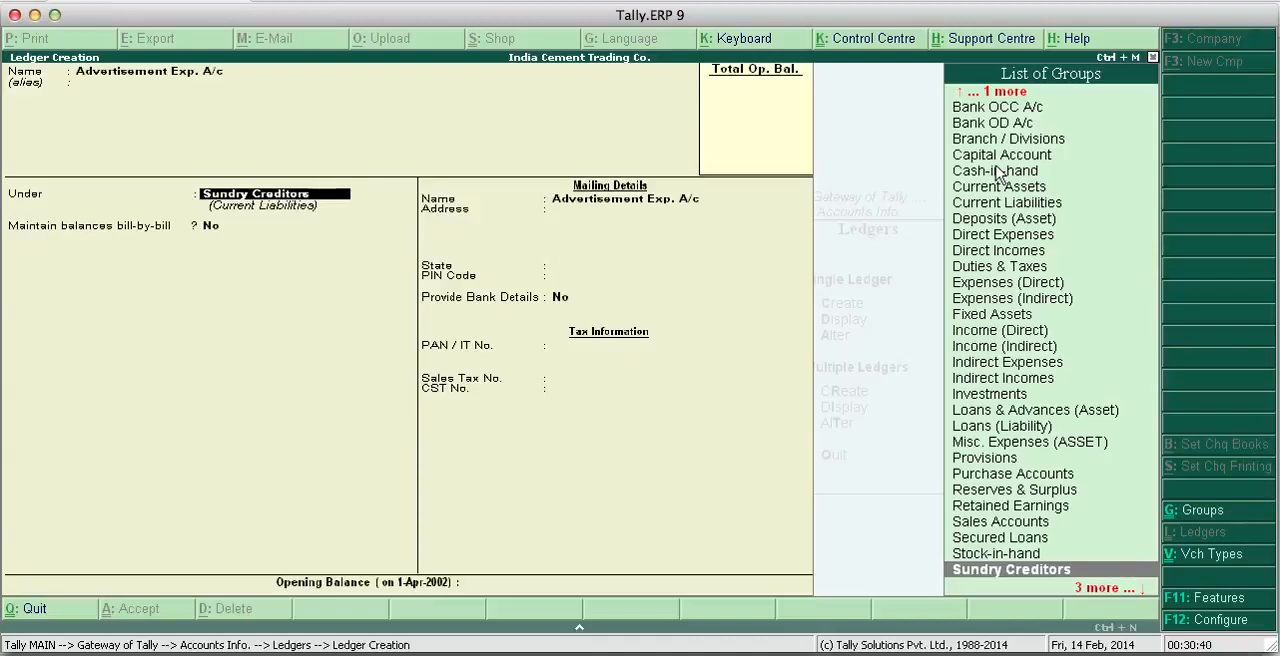
# - Place the Advertisement Exp. A/c ledger under Indirect Expenses and save it with Provide Bank Details No and no opening balance
pyautogui.press('Up')
pyautogui.press('Up')
pyautogui.press('Up')
pyautogui.press('Up')
pyautogui.press('Up')
pyautogui.press('Up')
pyautogui.press('Up')
pyautogui.press('Up')
pyautogui.press('Up')
pyautogui.press('Up')
pyautogui.press('Up')
pyautogui.press('Up')
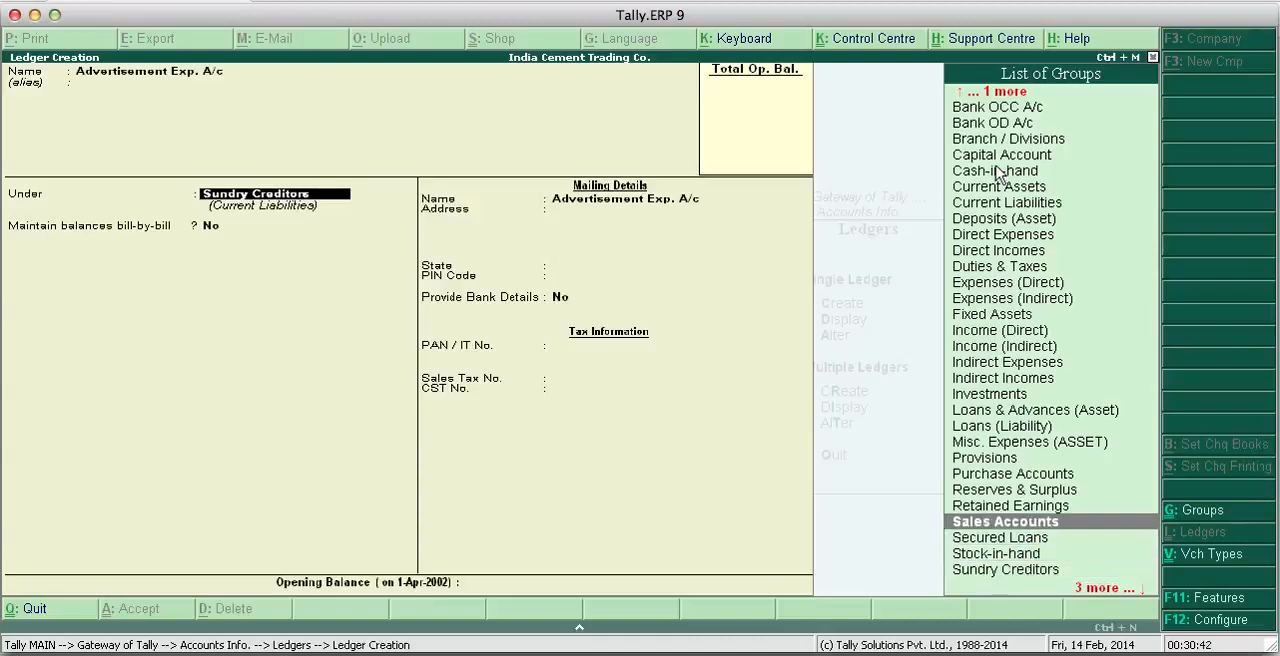
pyautogui.press('Up')
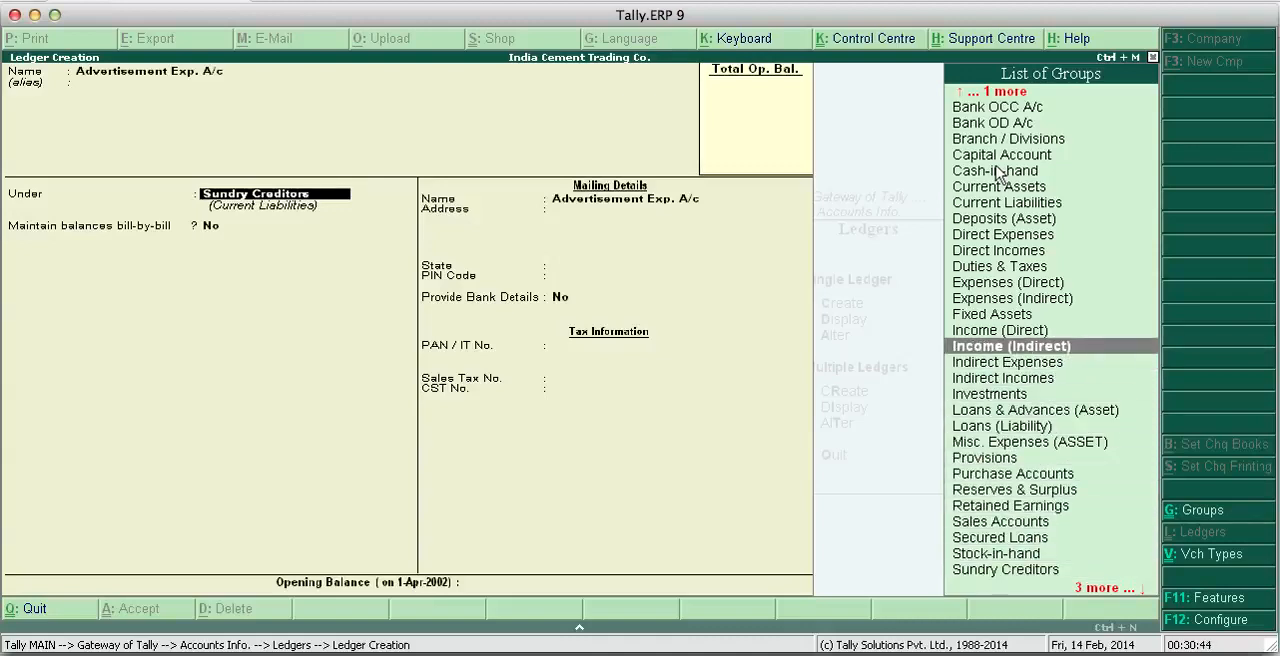
pyautogui.press('Down')
pyautogui.press('Return')
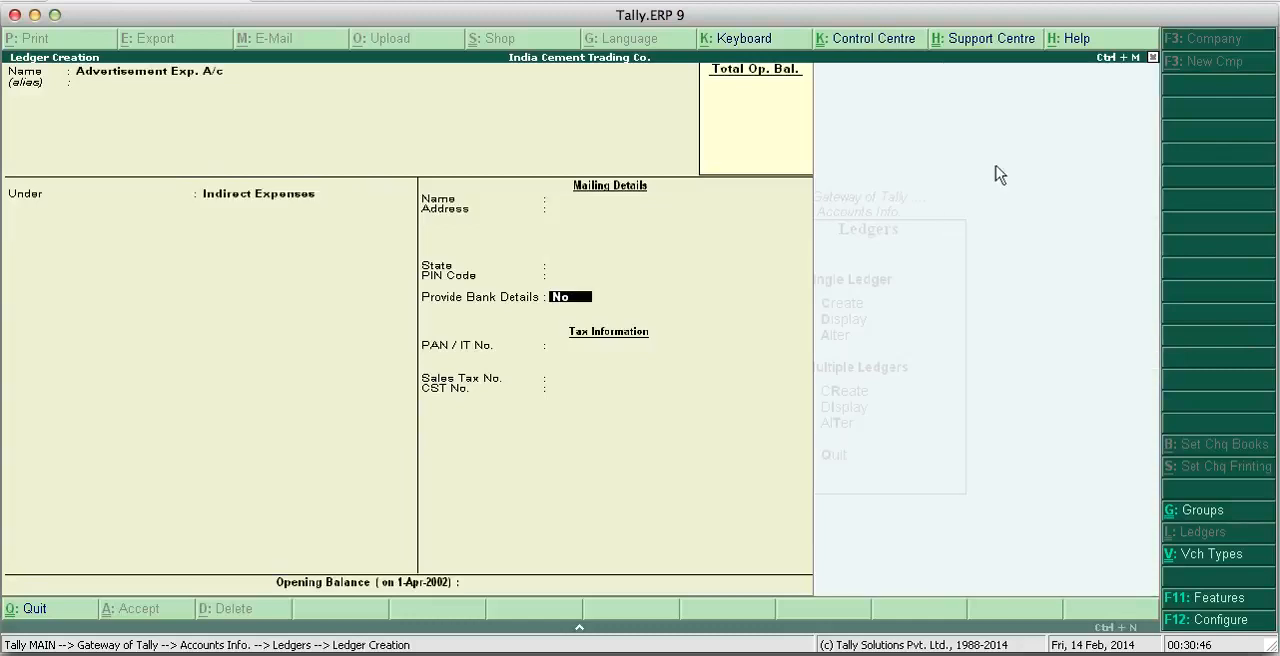
pyautogui.press('Return')
pyautogui.press('Return')
pyautogui.press('Return')
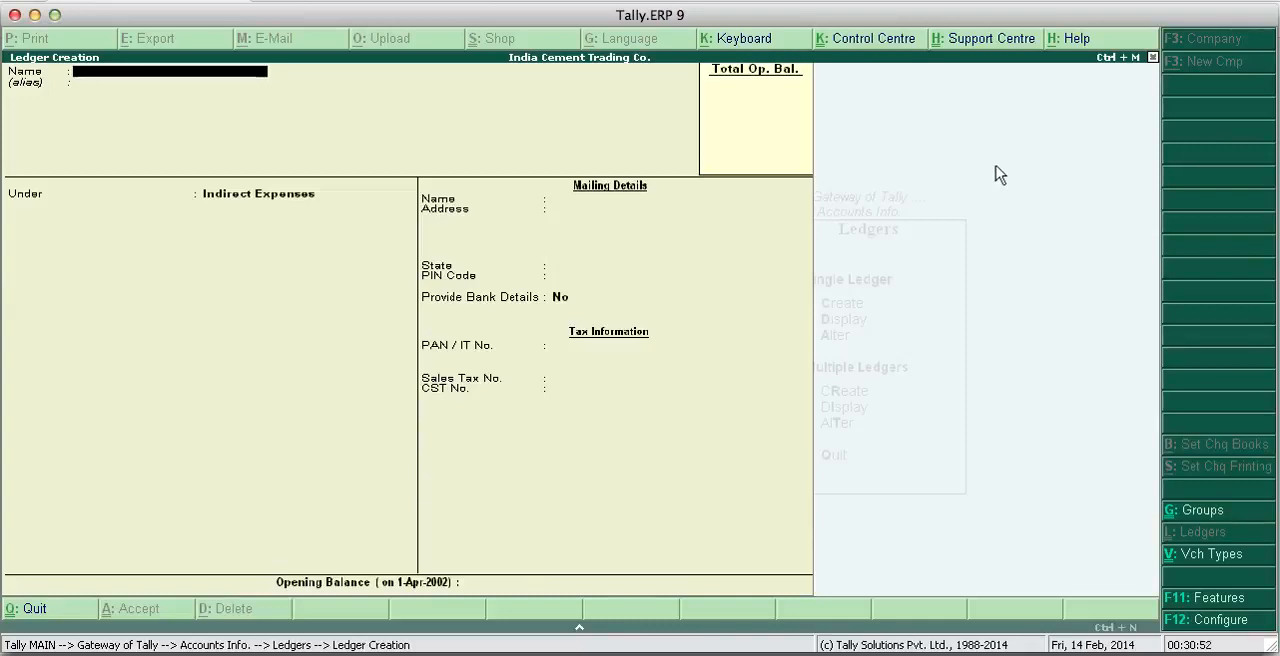
# - Create the Rent A/c ledger under Indirect Expenses, with no alias and no opening balance
pyautogui.write('Rent a/c')
pyautogui.press('Return')
pyautogui.press('Return')
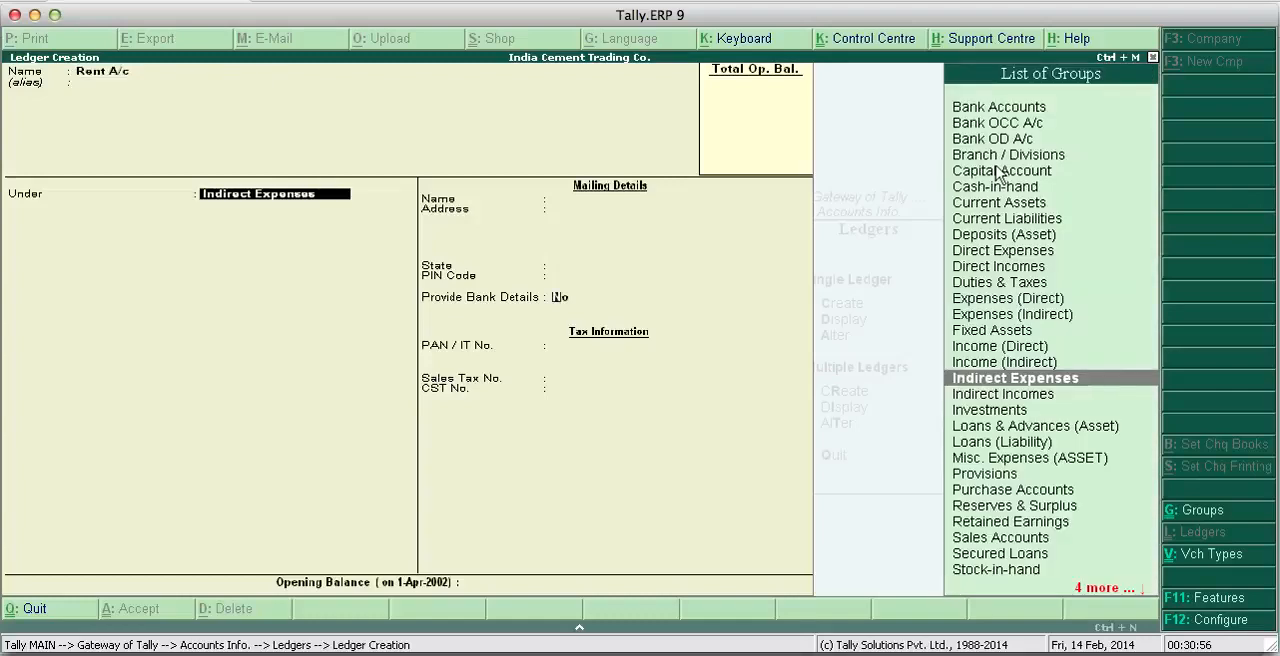
pyautogui.press('Return')
pyautogui.press('Return')
pyautogui.press('Return')
pyautogui.press('Return')
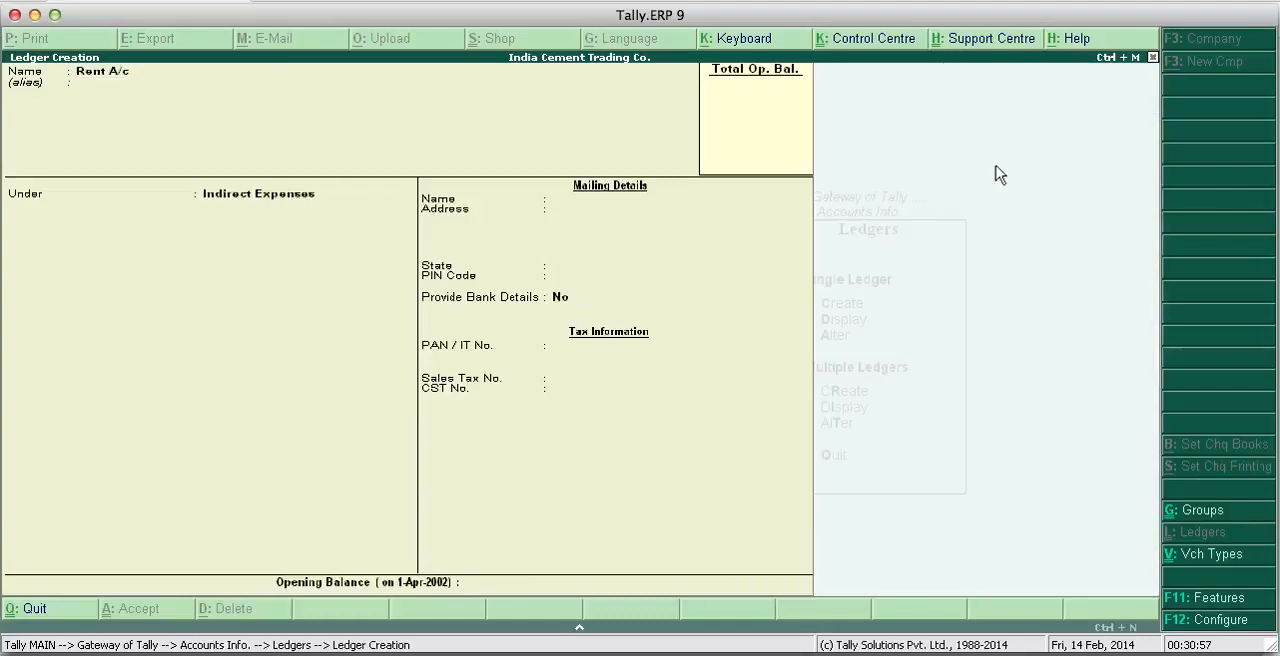
# - Create the Staff Salary ledger under Indirect Expenses, with Provide Bank Details No and no opening balance
pyautogui.write('Staf')
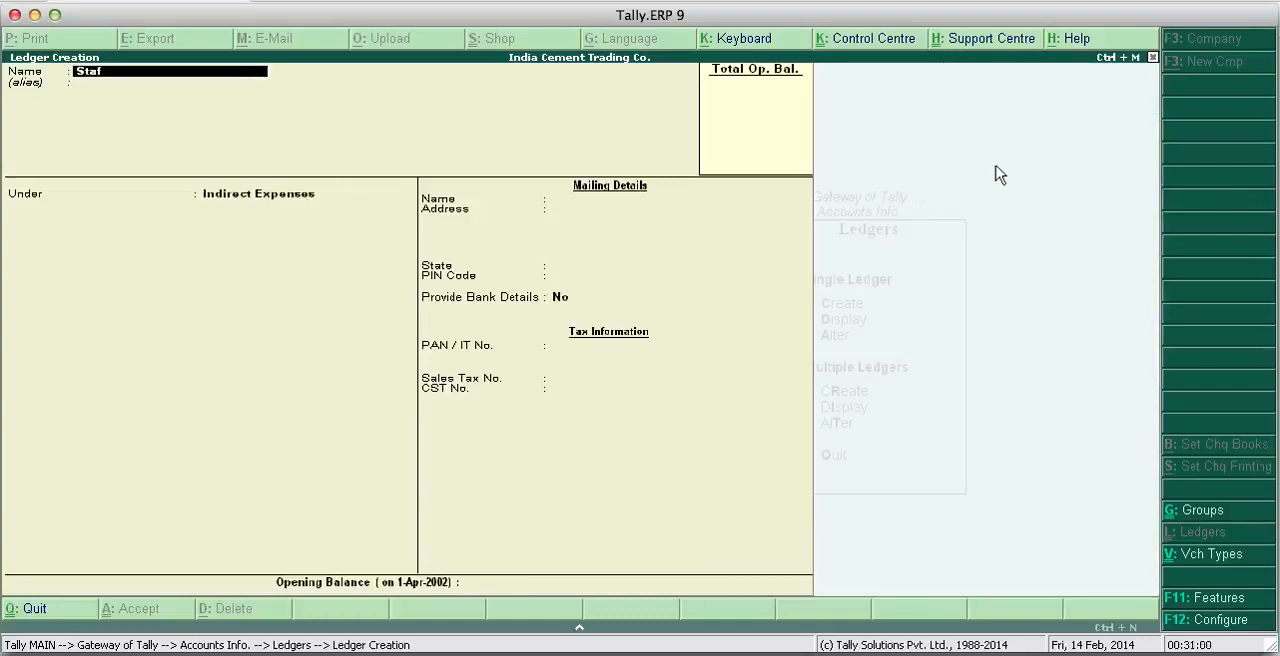
pyautogui.write('f Salar')
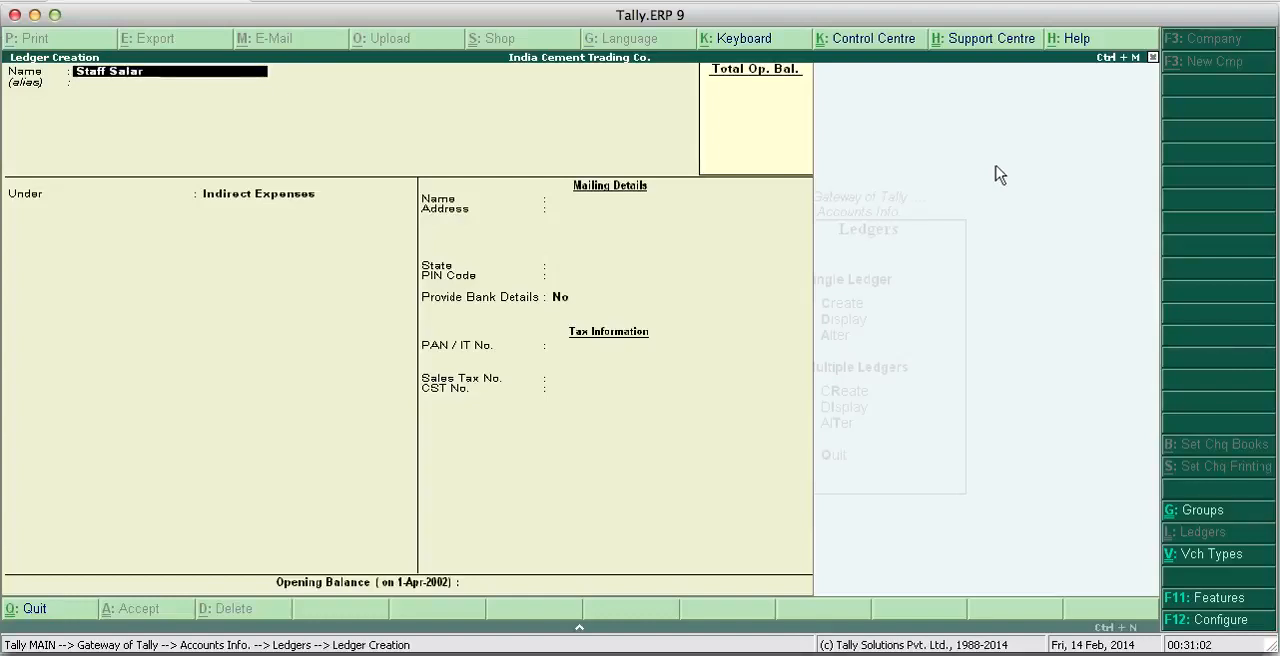
pyautogui.write('y')
pyautogui.press('Return')
pyautogui.press('Return')
pyautogui.press('Return')
pyautogui.press('Return')
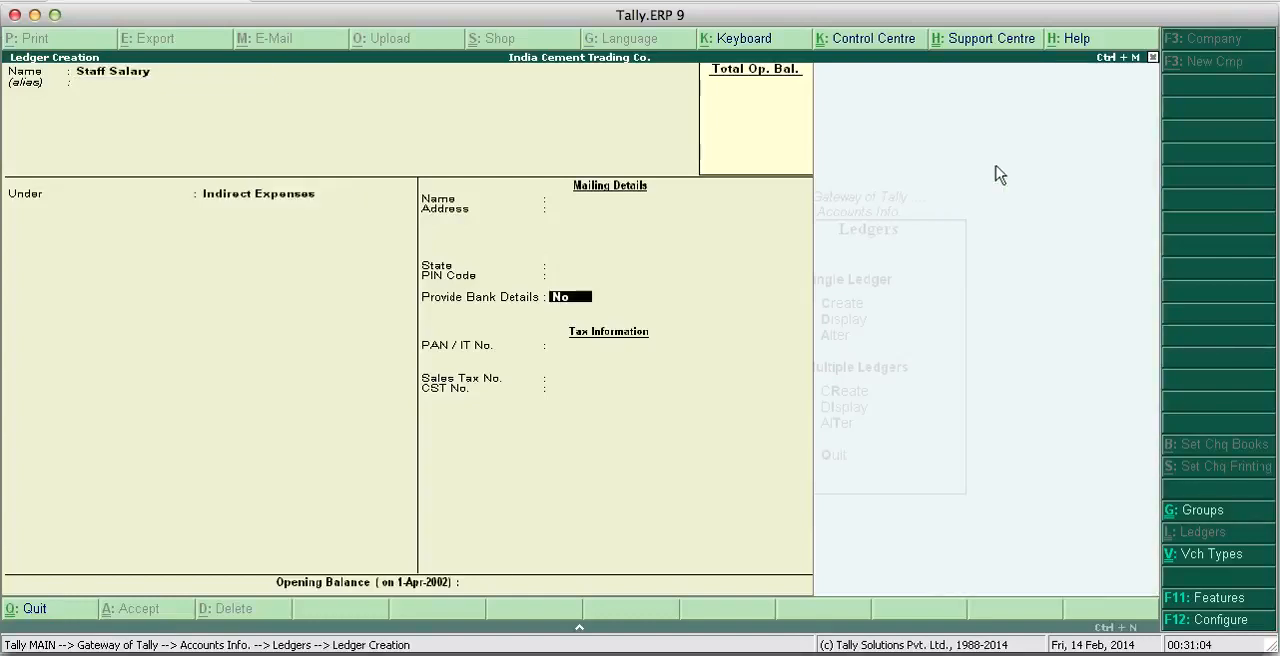
pyautogui.press('Return')
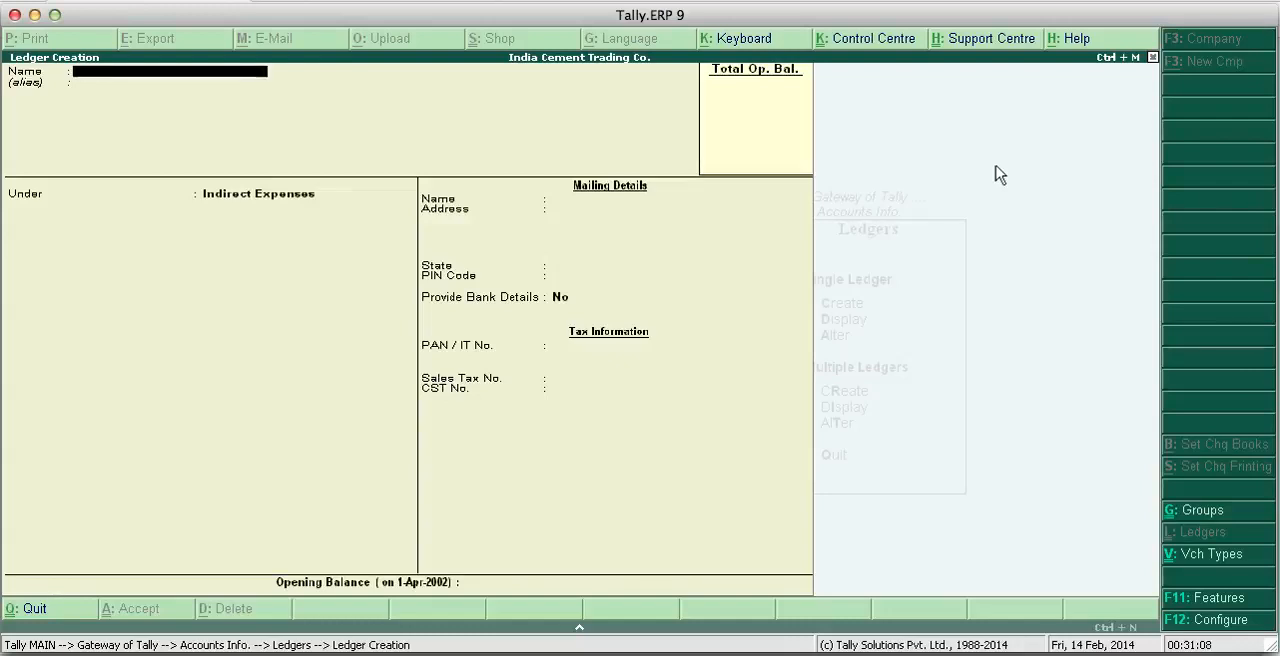
# - Create the Tea Exp A/c ledger under Indirect Expenses, with no alias and no opening balance
pyautogui.write('Tea exp a/')
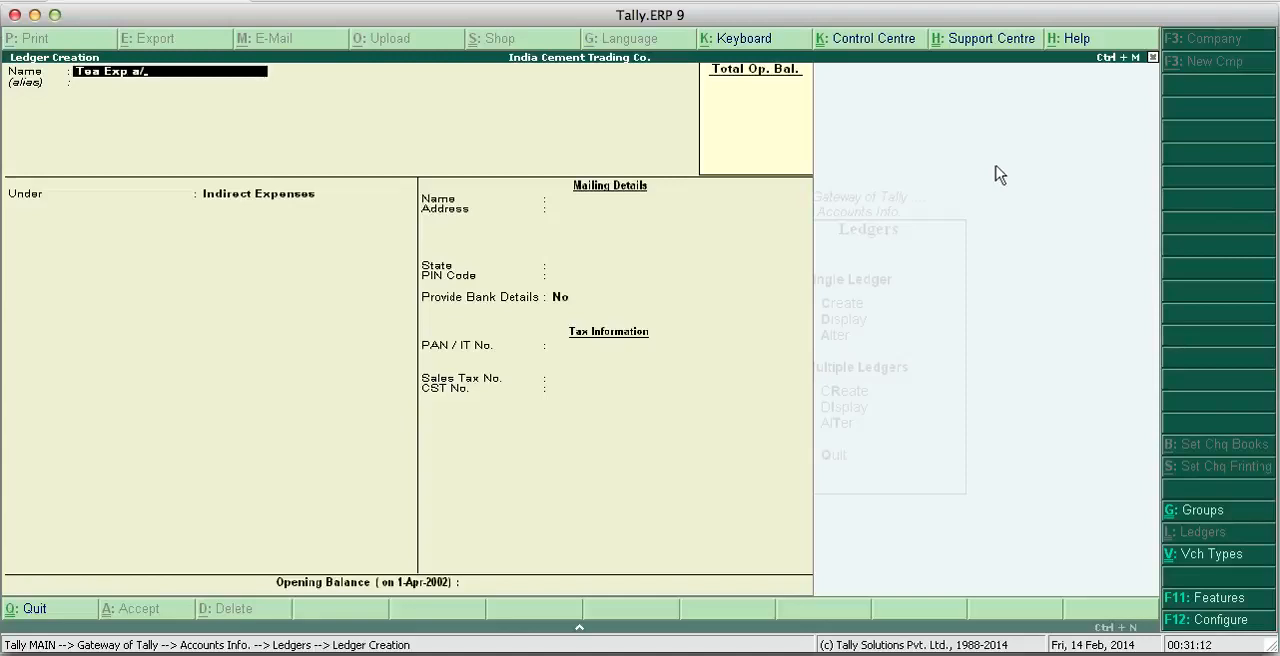
pyautogui.write('c')
pyautogui.press('Return')
pyautogui.press('Return')
pyautogui.press('Return')
pyautogui.press('Return')
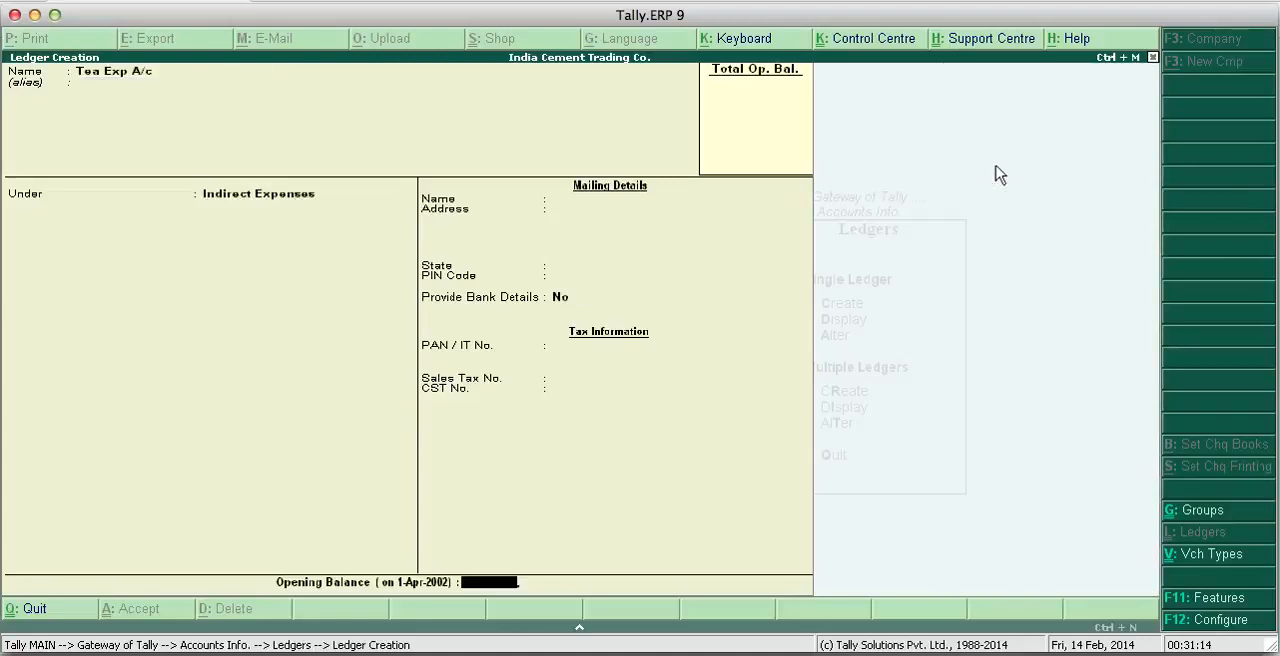
pyautogui.press('Return')
pyautogui.press('Return')
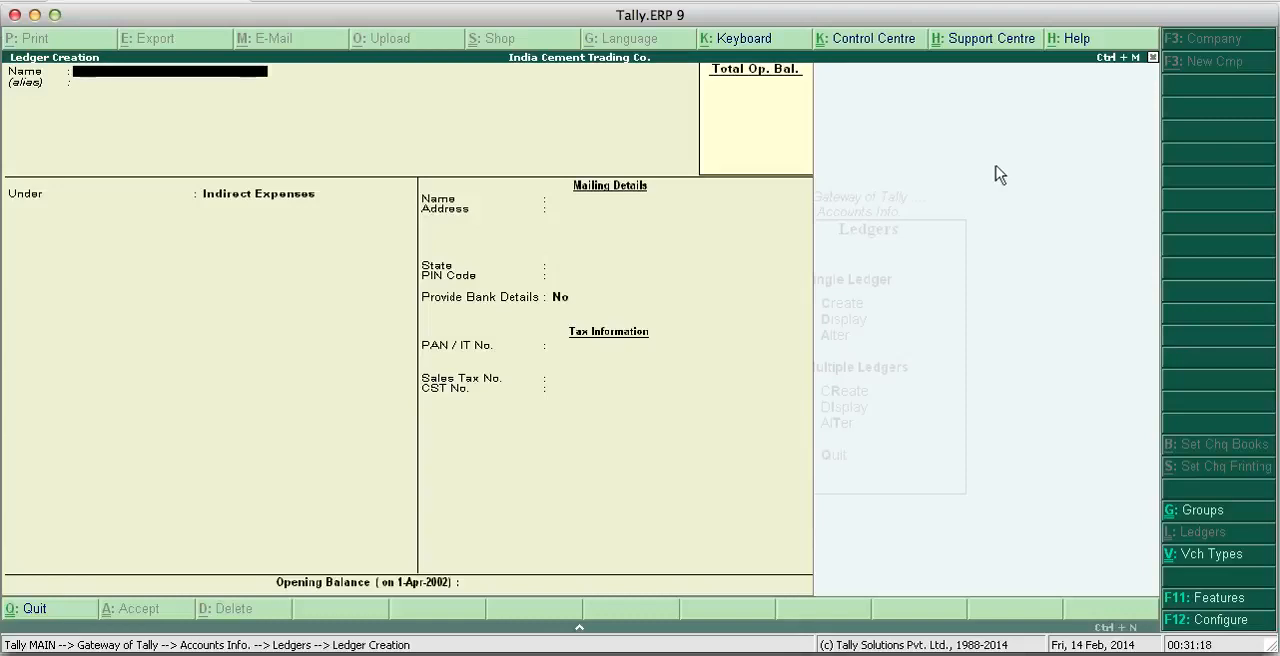
# - Create the Purchases A/c ledger under Purchase Accounts, with Provide Bank Details No and no opening balance
pyautogui.write('Purchases a/c')
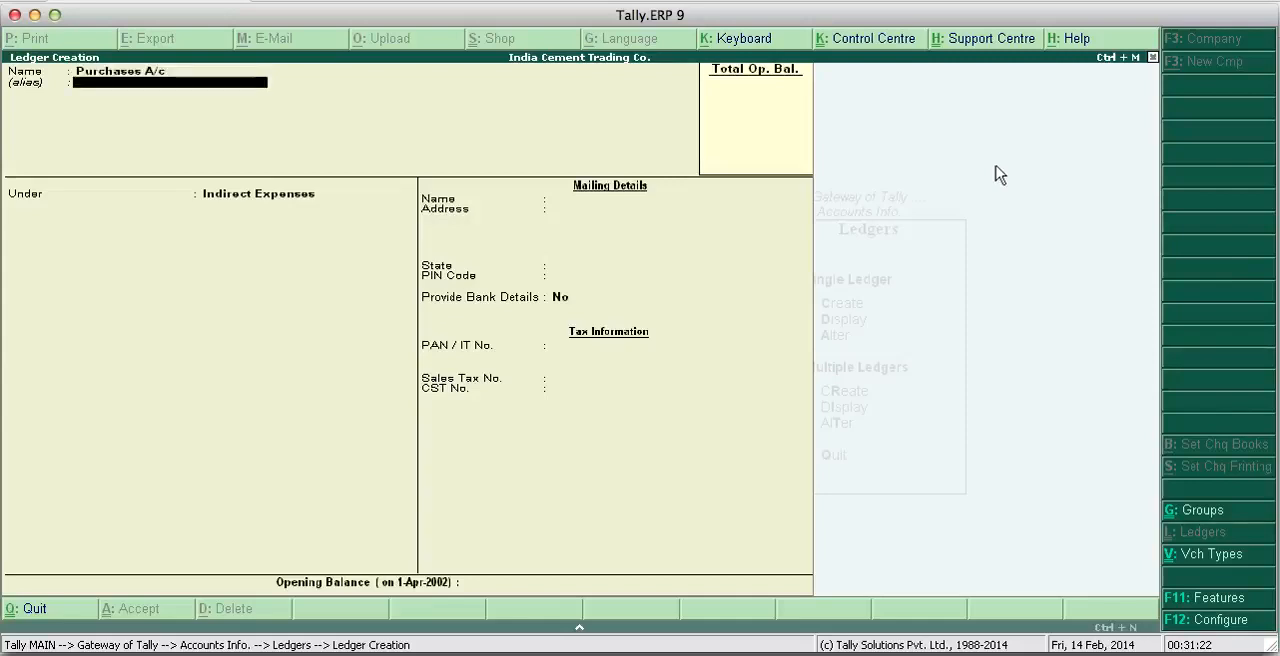
pyautogui.press('Return')
pyautogui.write('Pur')
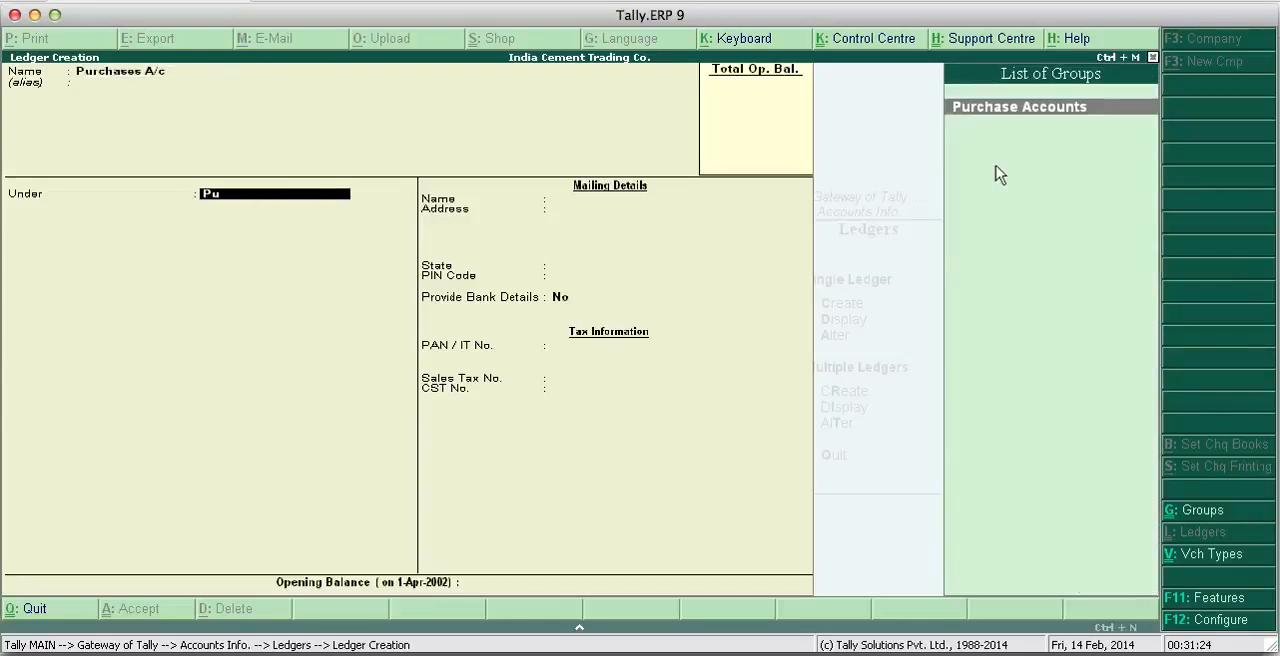
pyautogui.press('Return')
pyautogui.press('Return')
pyautogui.press('Return')
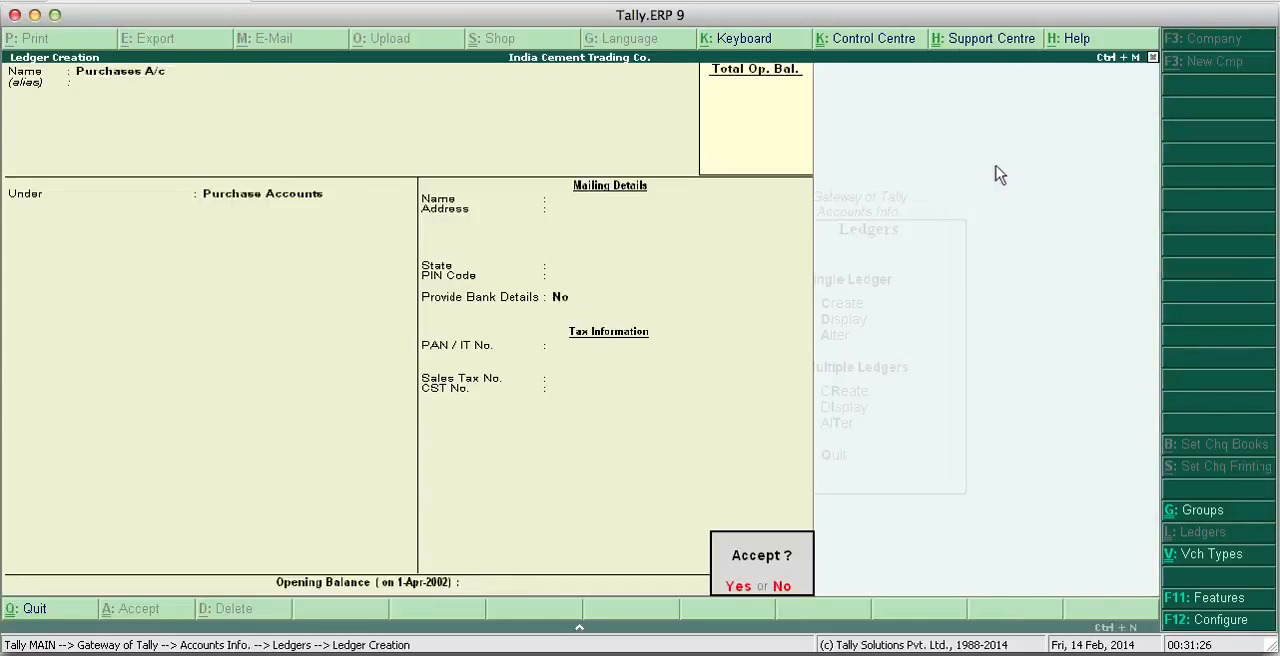
pyautogui.press('Return')
# - Name the next ledger Acc Ltd without an alias and place it under Sundry Creditors
pyautogui.write('Acc Ltd')
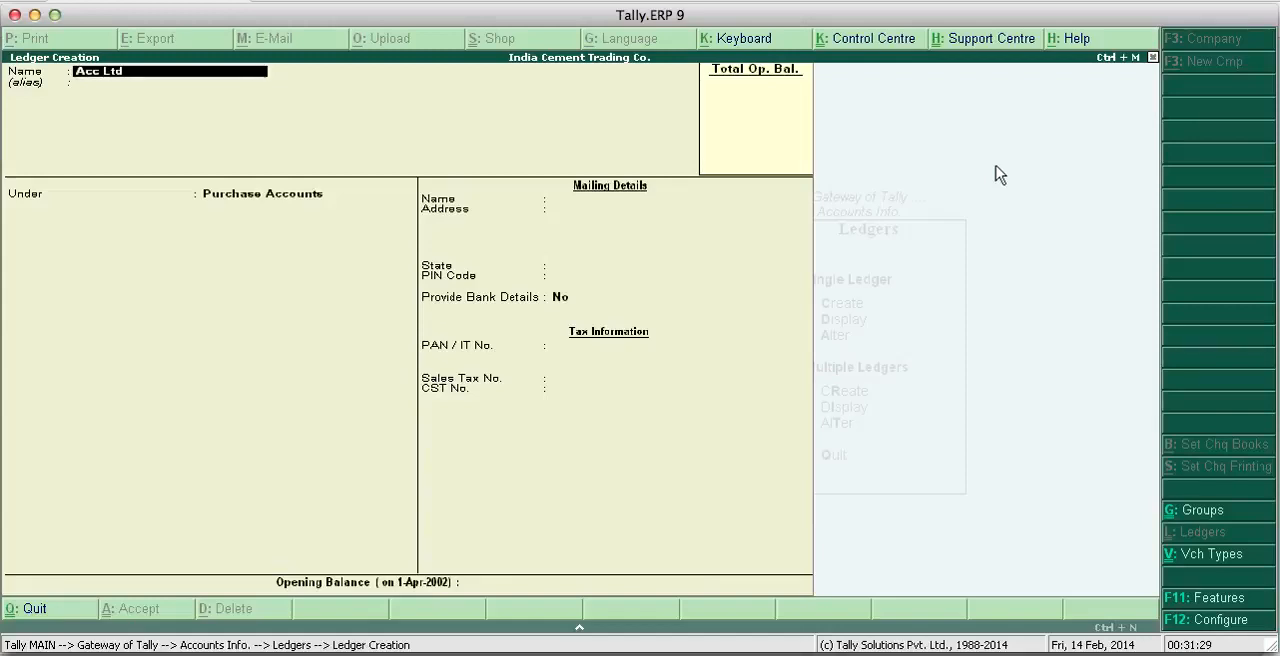
pyautogui.press('Return')
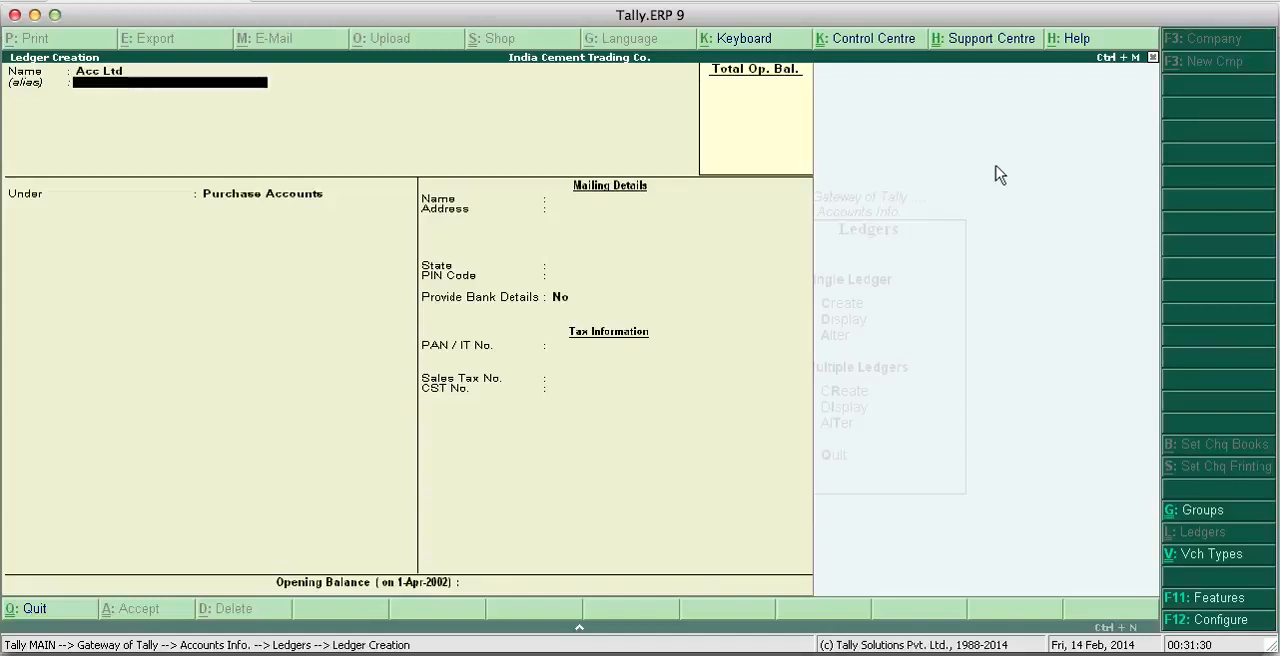
pyautogui.press('Return')
pyautogui.write('Su')
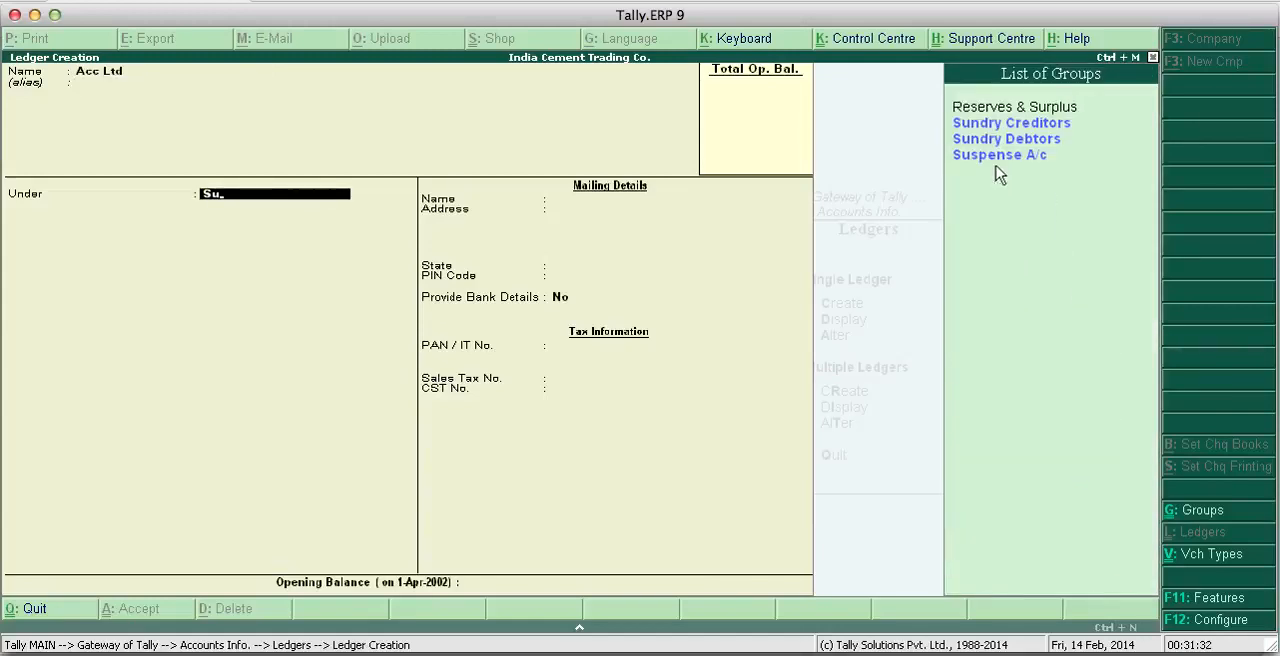
pyautogui.press('Up')
pyautogui.press('Up')
pyautogui.press('Up')
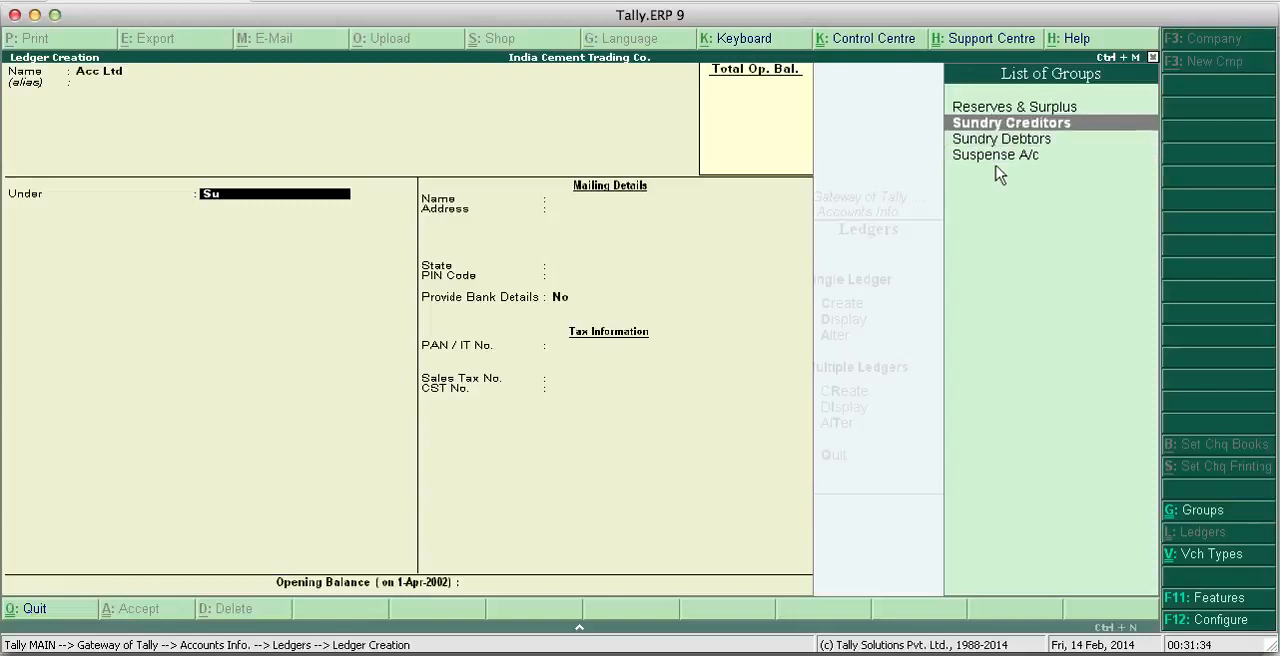
pyautogui.press('Return')
pyautogui.press('Return')
# - Save the Acc Ltd ledger with bill-by-bill balances No, State Not Applicable, Provide Bank Details No and no opening balance
pyautogui.press('Return')
pyautogui.press('Return')
pyautogui.press('Return')
pyautogui.press('Return')
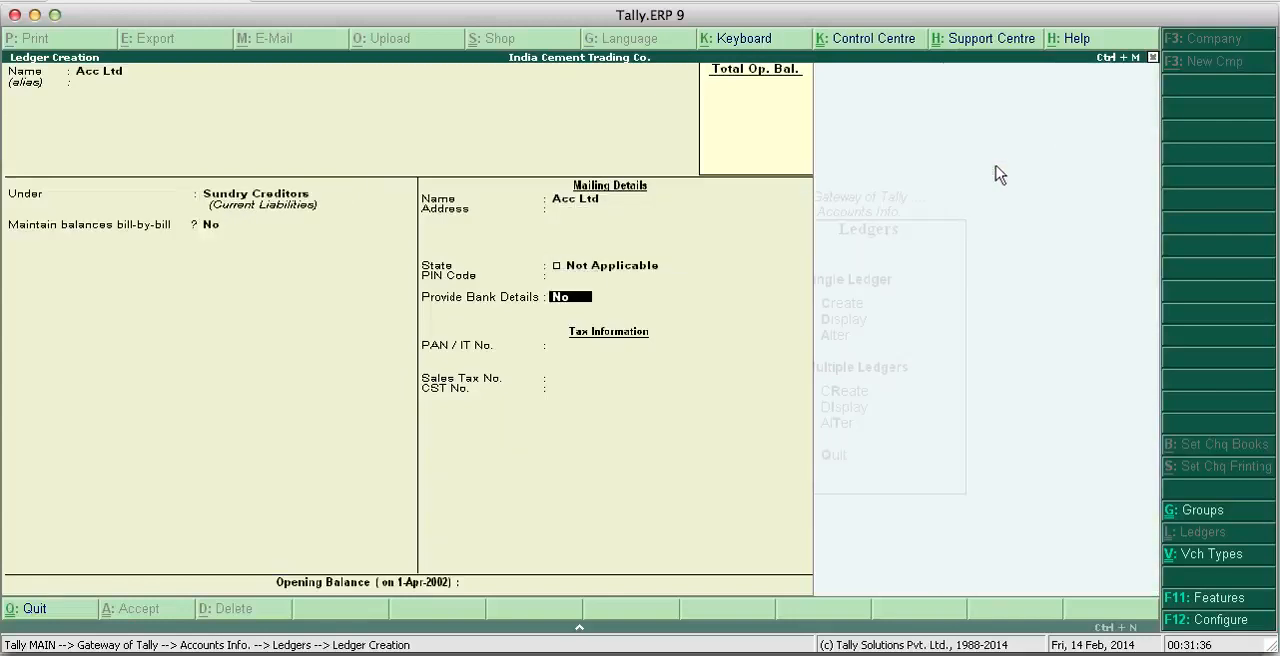
pyautogui.press('Return')
pyautogui.press('Return')
pyautogui.press('Return')
pyautogui.press('Return')
pyautogui.press('Return')
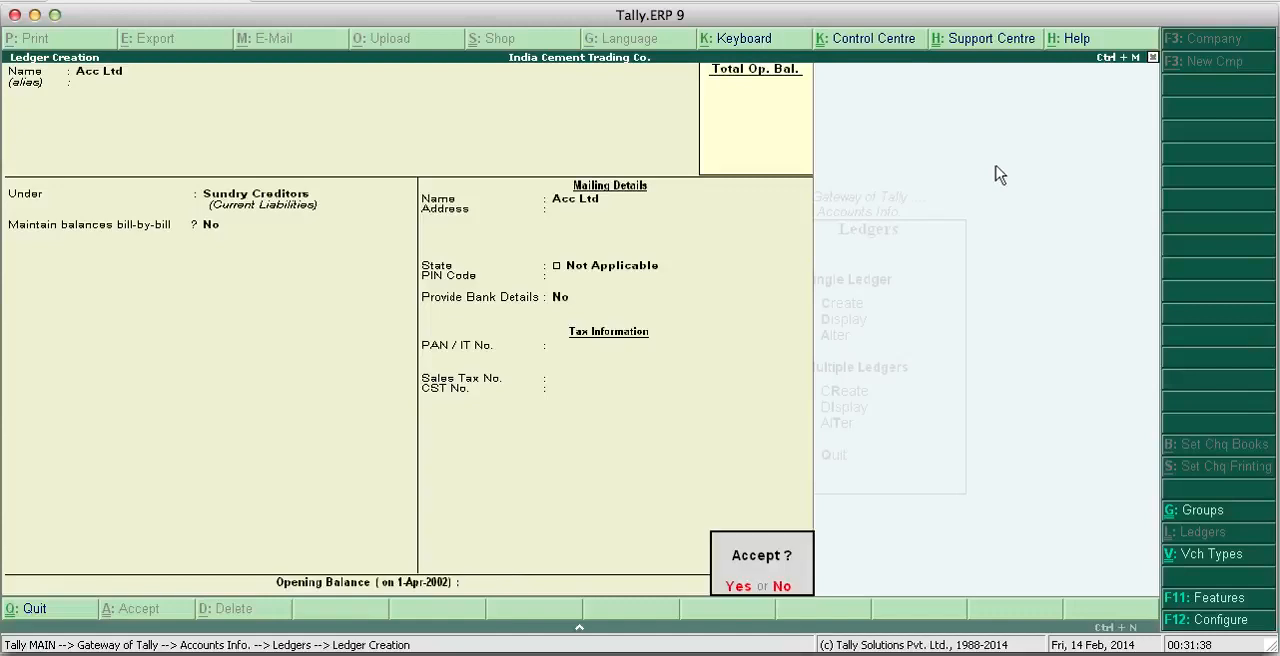
pyautogui.press('Return')
# - Name the next ledger J.K. White Cement Ltd without an alias and keep it under Sundry Creditors
pyautogui.write('J')
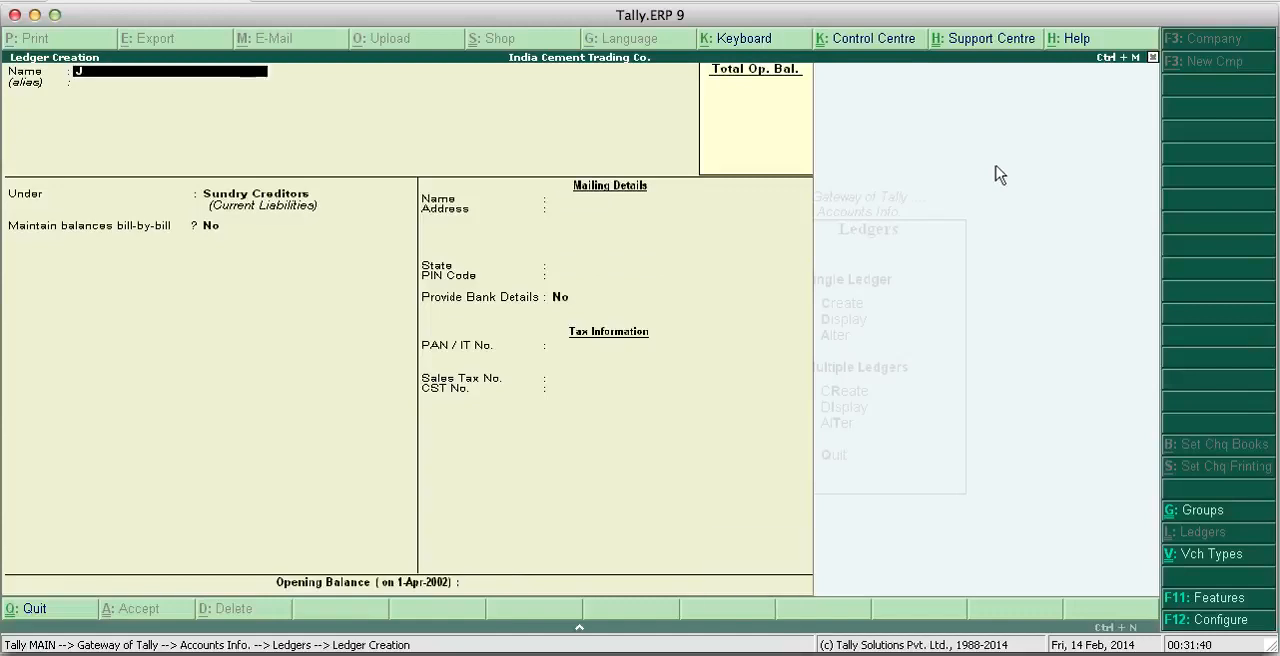
pyautogui.write('.K. White Cement Ltd')
pyautogui.press('Return')
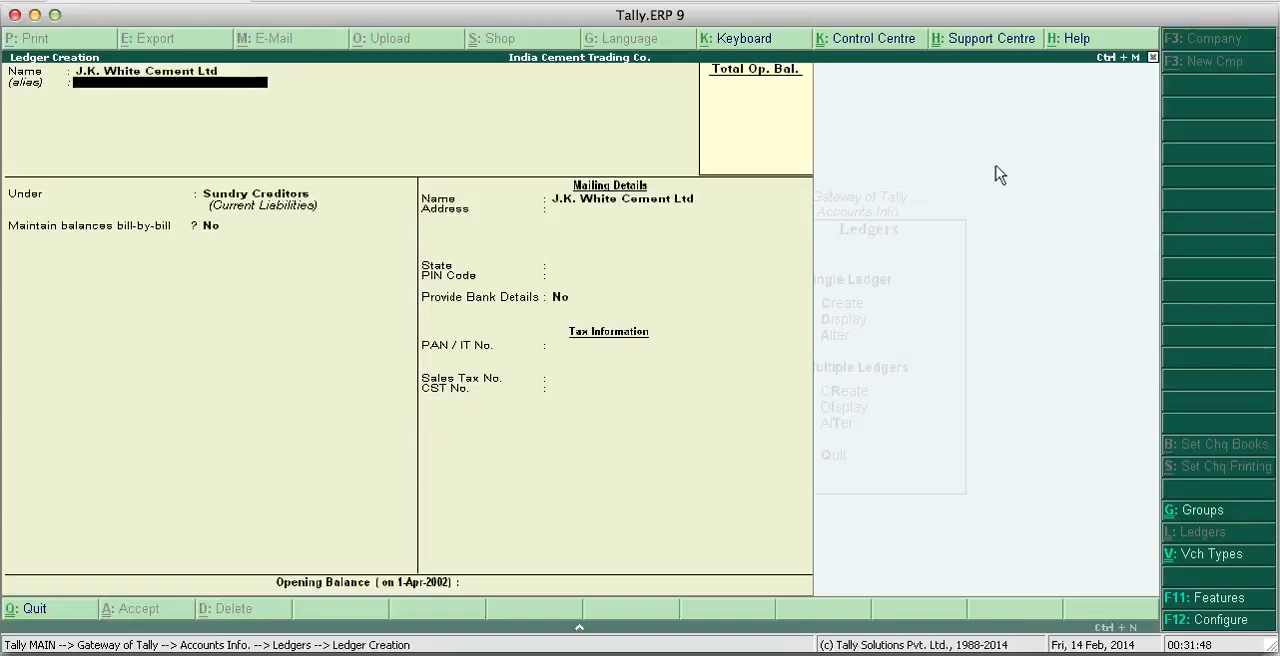
pyautogui.press('Return')
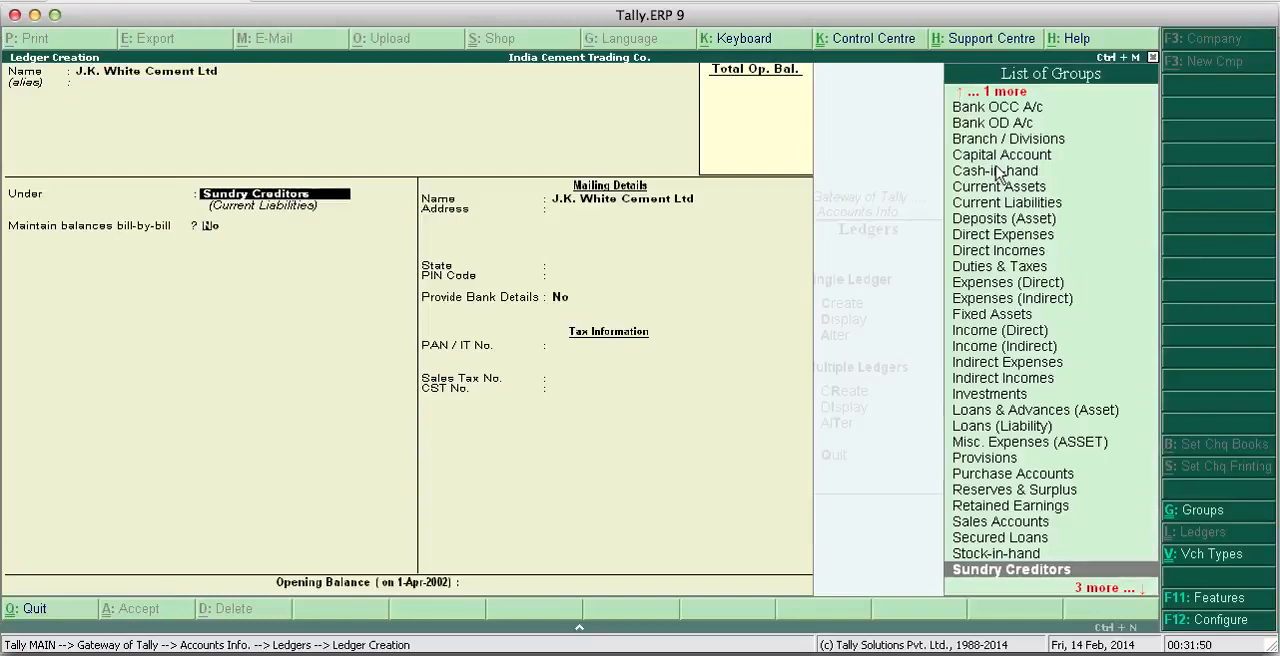
pyautogui.press('Return')
pyautogui.press('Return')
pyautogui.press('Return')
pyautogui.press('Return')
pyautogui.press('Return')
pyautogui.press('Return')
pyautogui.press('Return')
# - Save the J.K. White Cement Ltd ledger with bill-by-bill balances No, State Not Applicable and Provide Bank Details No
pyautogui.press('Return')
pyautogui.press('Return')
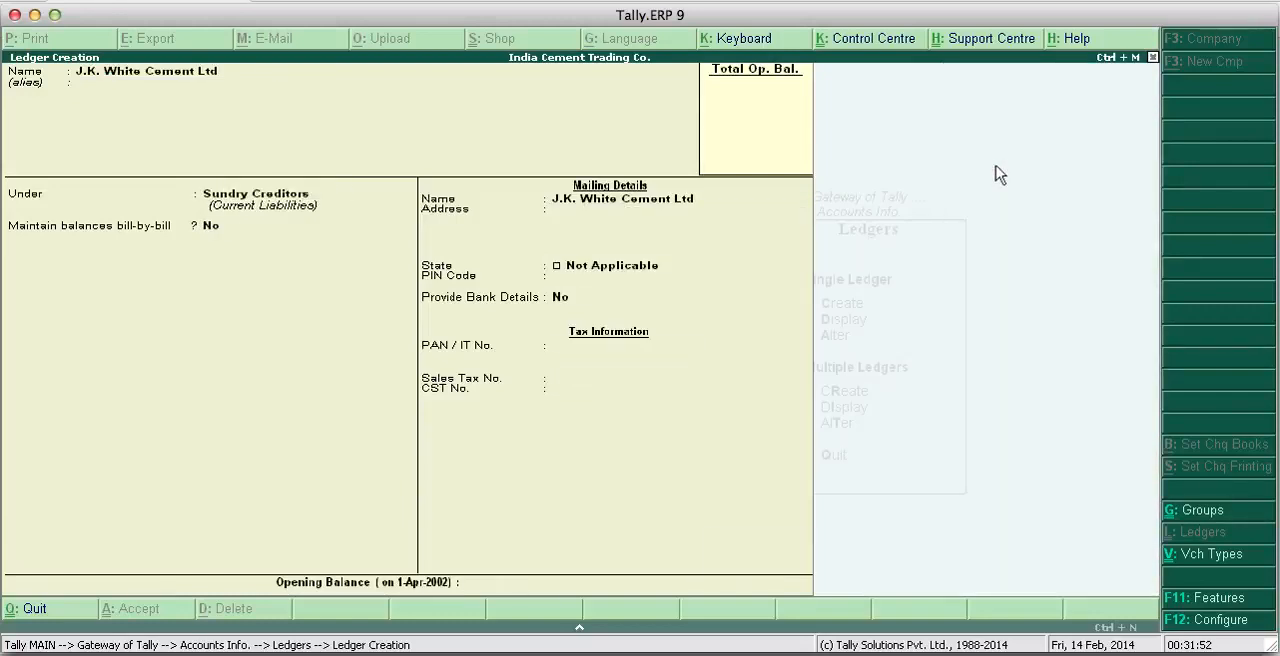
pyautogui.press('Return')
pyautogui.press('Return')
# - Create the Sales A/c ledger under Sales Accounts, with Provide Bank Details No and no opening balance
pyautogui.write('S')
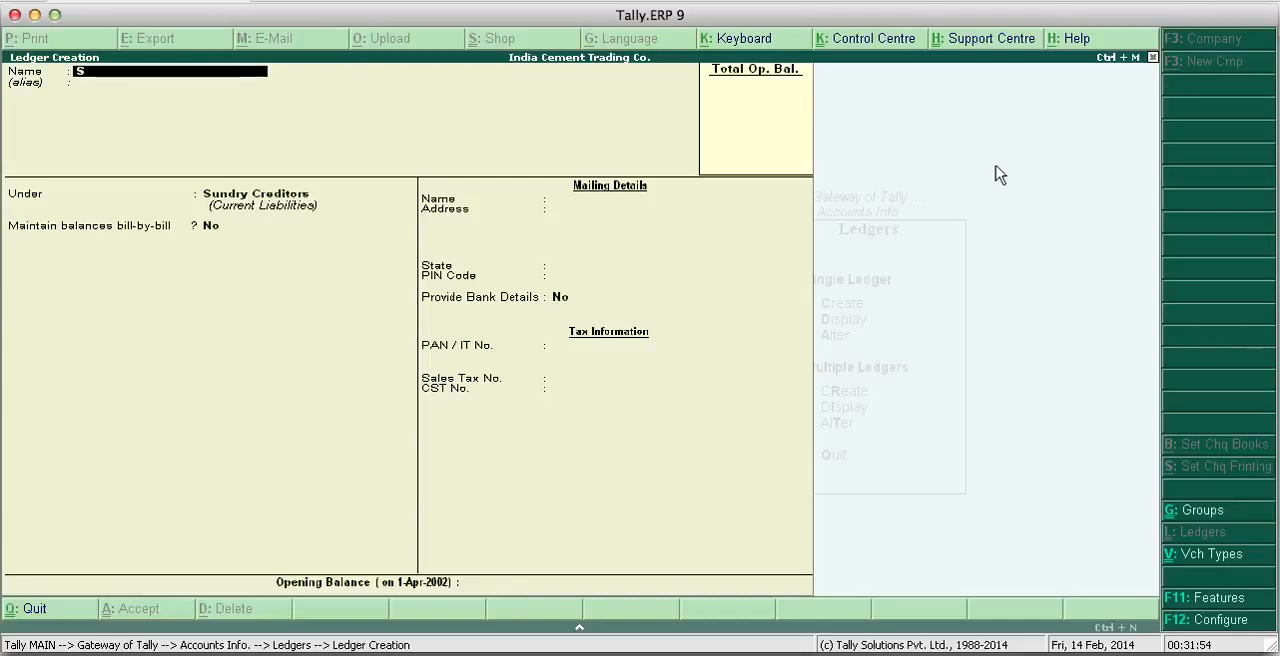
pyautogui.write('ales A/c')
pyautogui.press('Return')
pyautogui.press('Return')
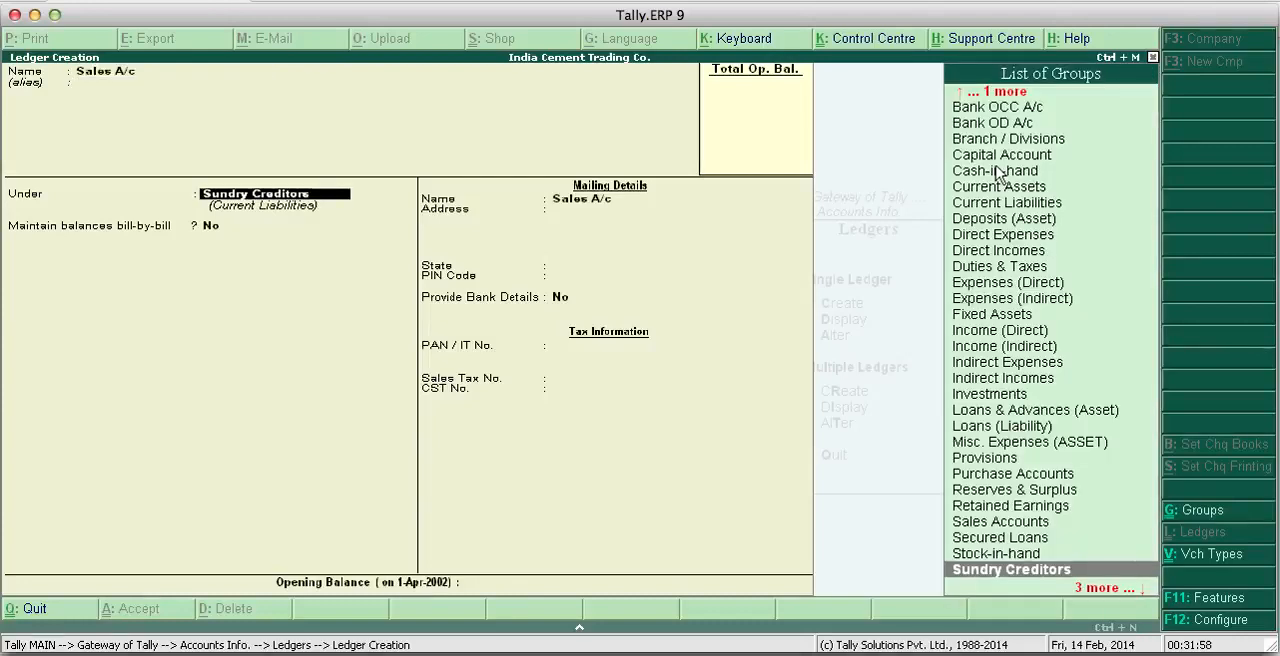
pyautogui.write('Sa')
pyautogui.press('Return')
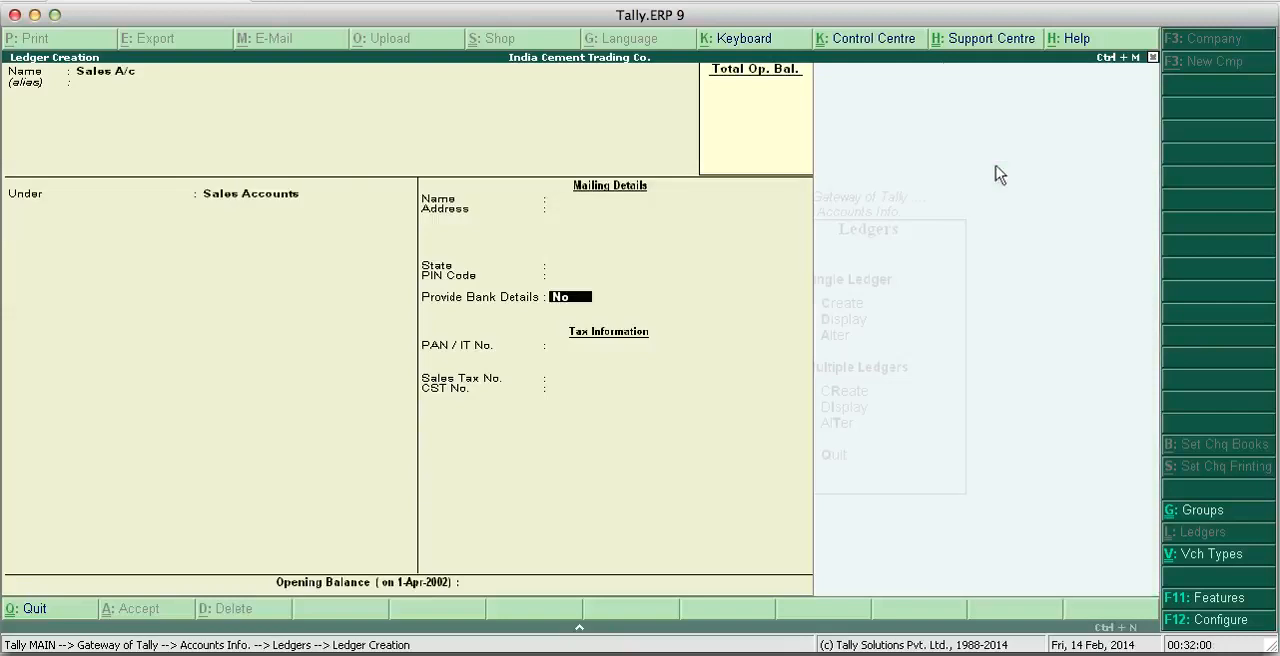
pyautogui.press('Return')
pyautogui.press('Return')
pyautogui.press('Return')
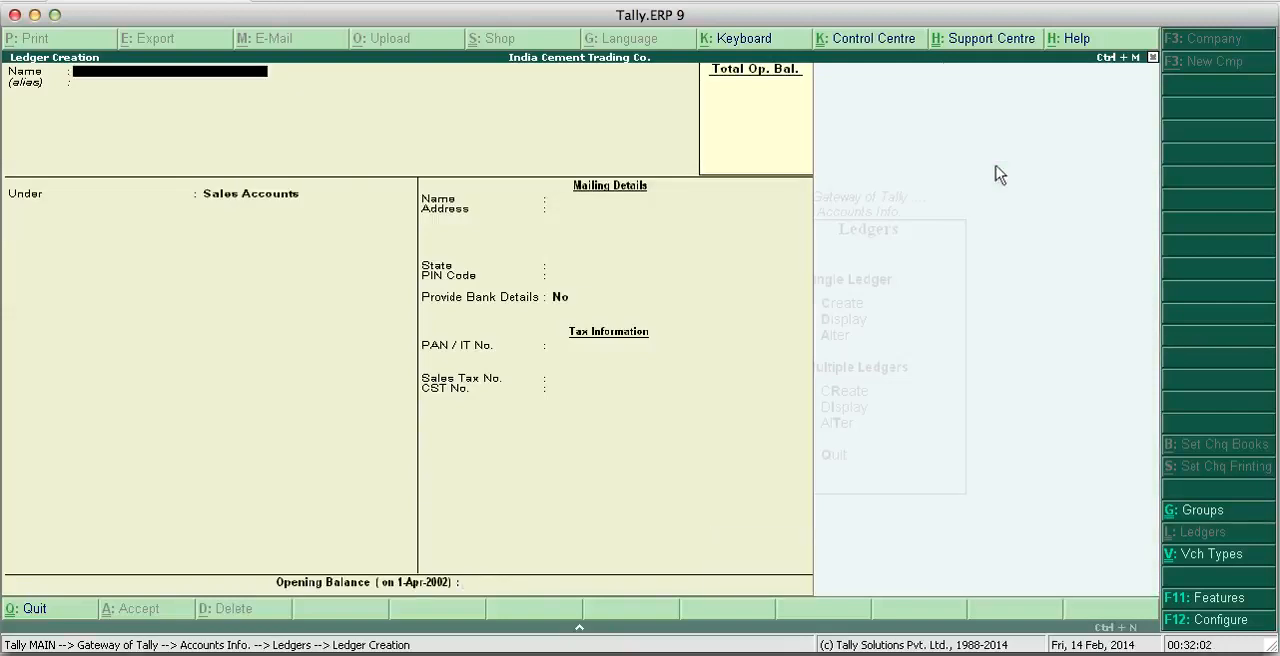
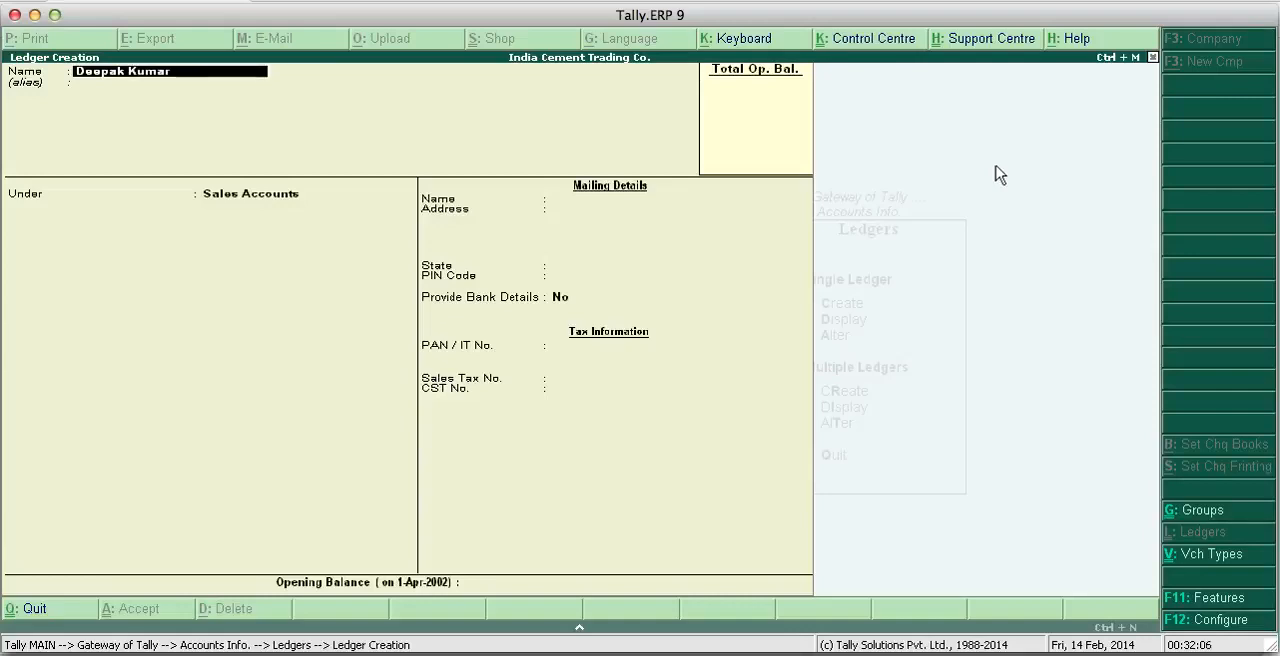
# - Name the next ledger with the customer's full name followed by A/c and place it under Sundry Debtors
pyautogui.write(' A/c')
pyautogui.press('Return')
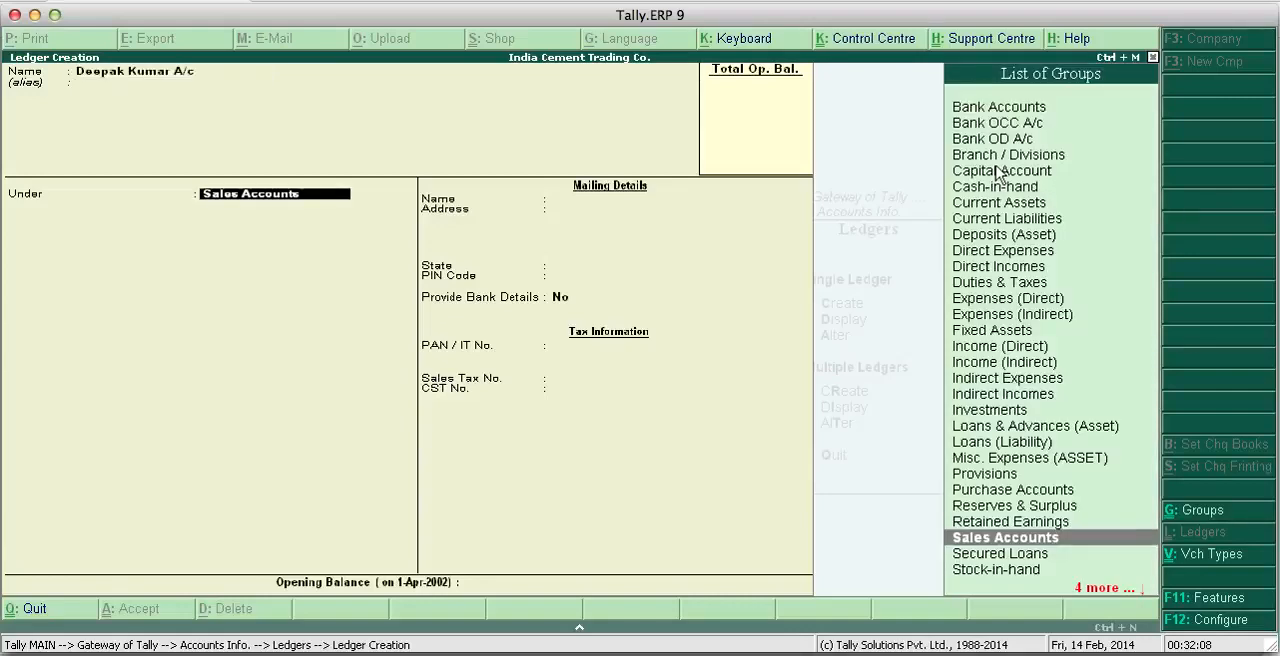
pyautogui.write('Su')
pyautogui.press('Down')
pyautogui.press('Down')
pyautogui.press('Down')
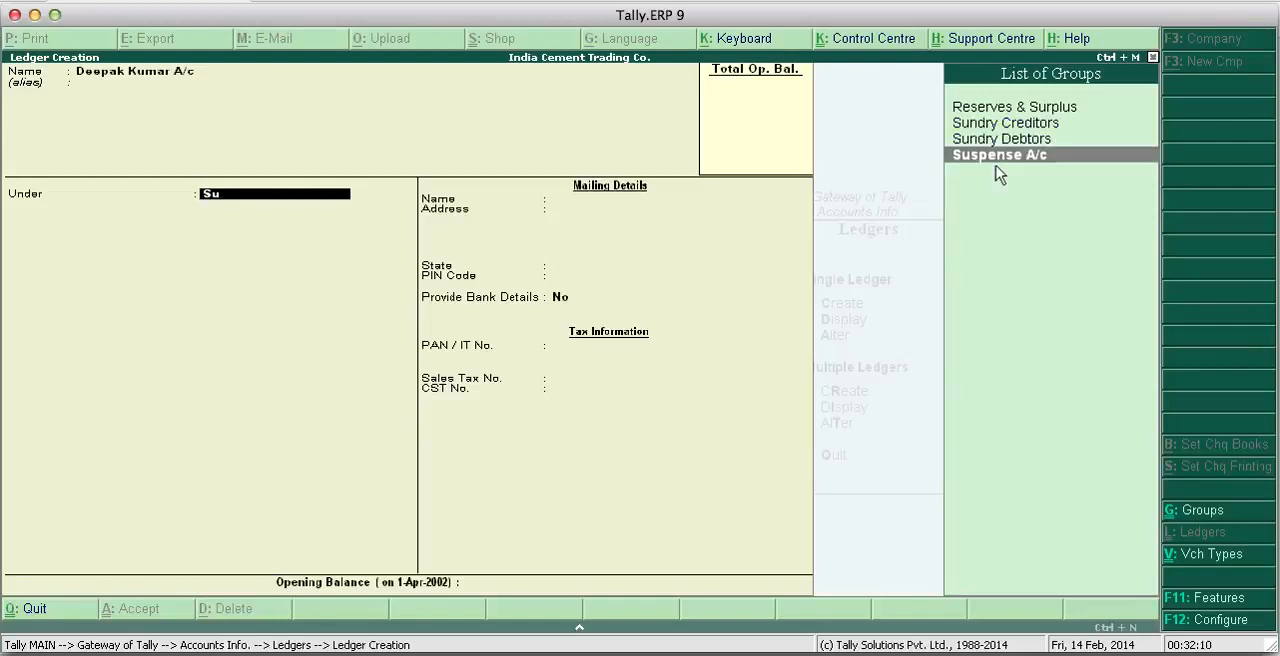
pyautogui.press('Up')
pyautogui.press('Return')
pyautogui.press('Return')
pyautogui.press('Return')
pyautogui.press('Return')
pyautogui.press('Return')
pyautogui.press('Return')
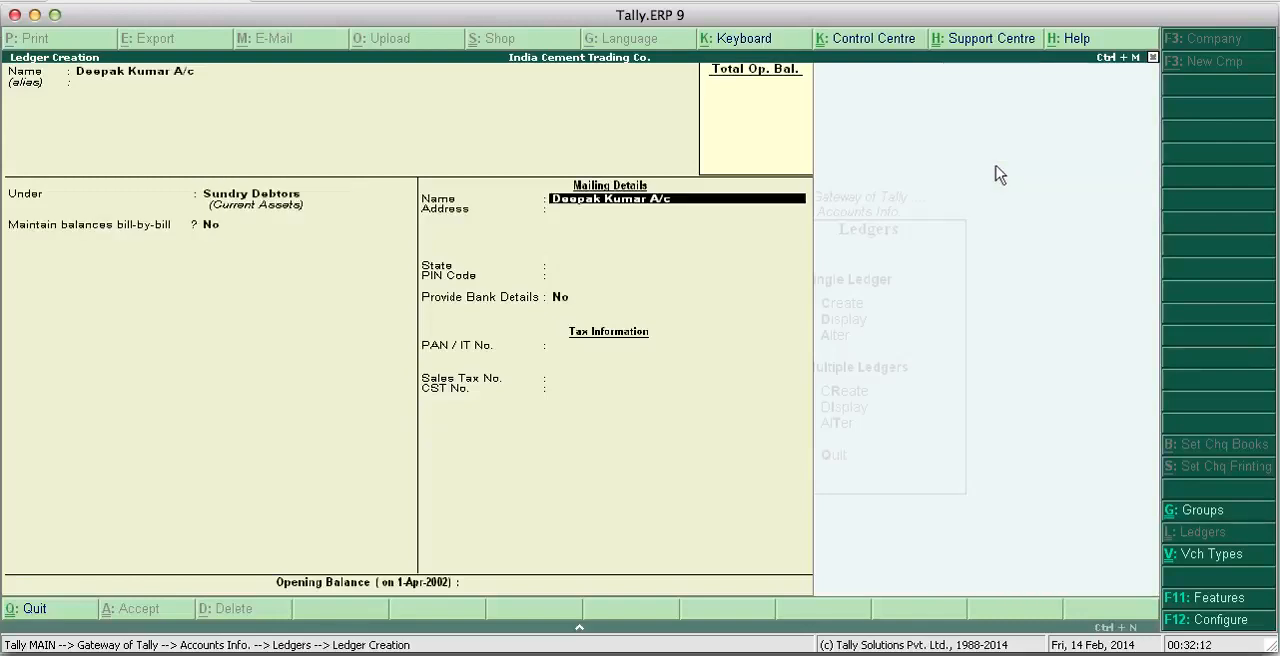
# - Save the customer's ledger with bill-by-bill balances No, State Not Applicable and Provide Bank Details No, and leave ledger creation
pyautogui.press('Return')
pyautogui.press('Return')
pyautogui.press('Return')
pyautogui.press('Return')
pyautogui.press('Return')
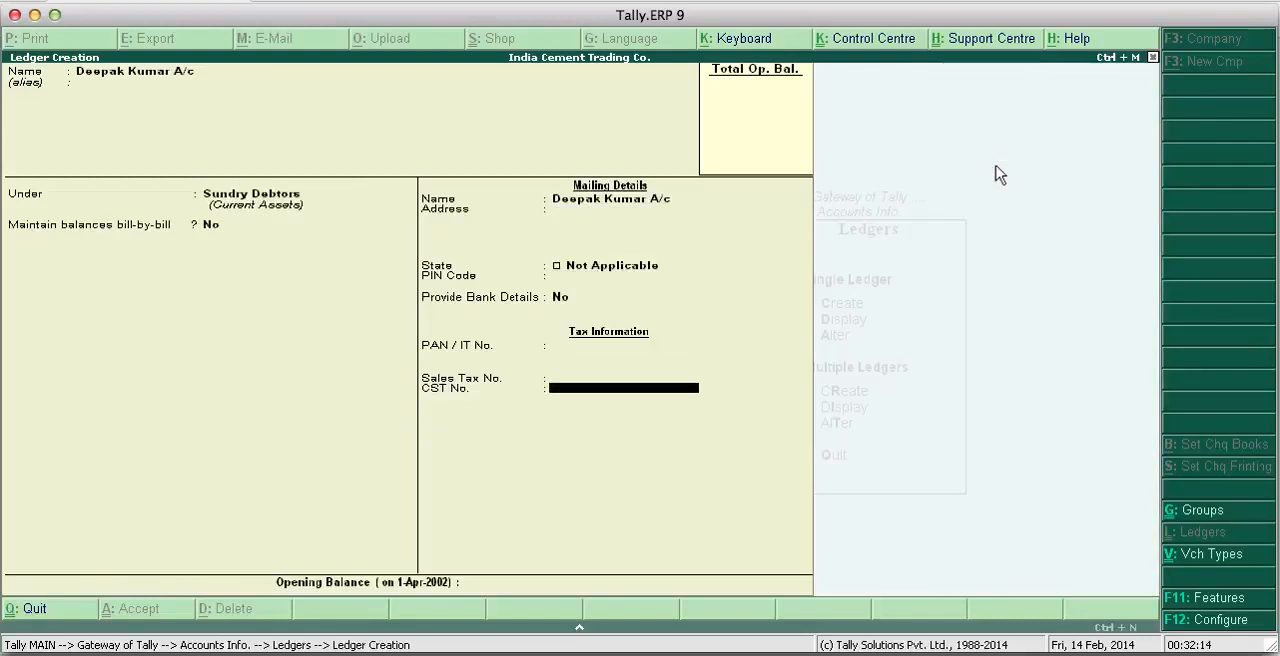
pyautogui.press('Return')
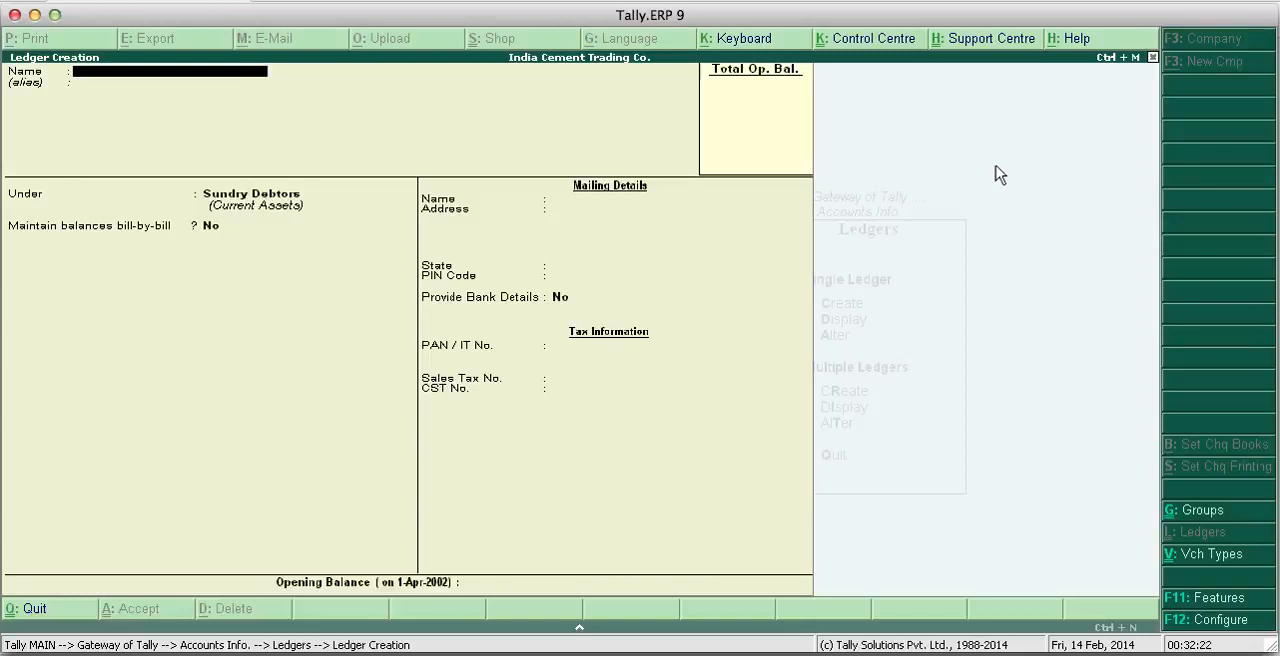
pyautogui.press('Escape')
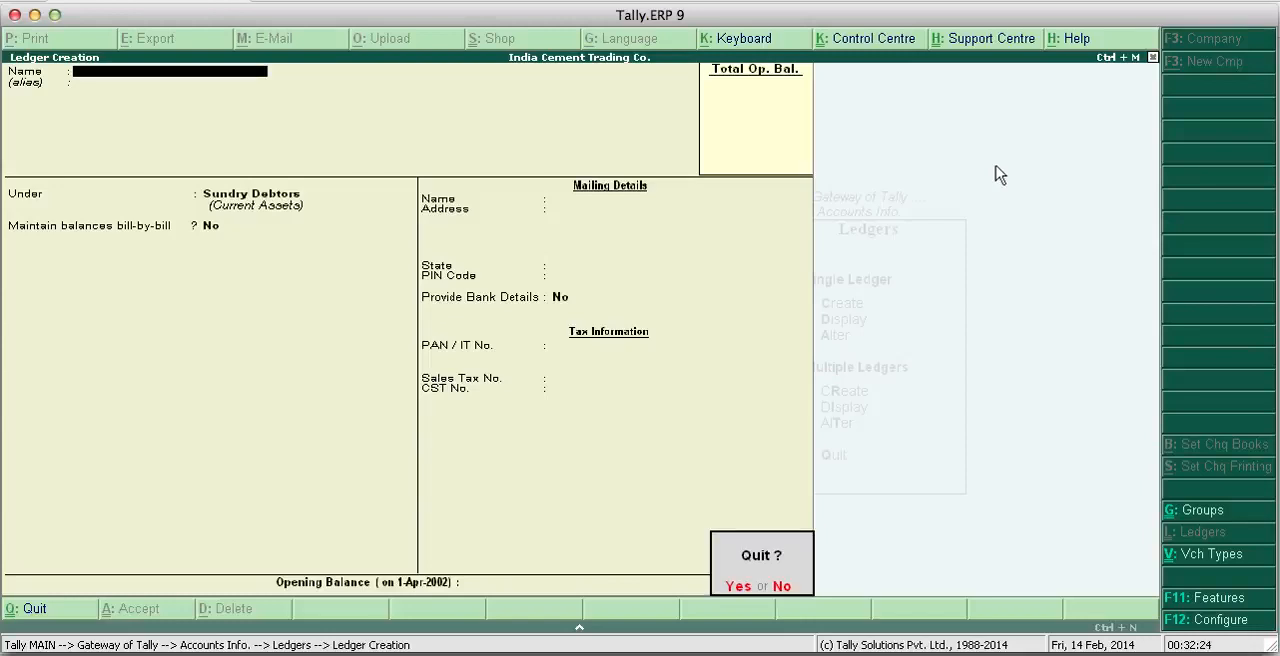
pyautogui.press('y')
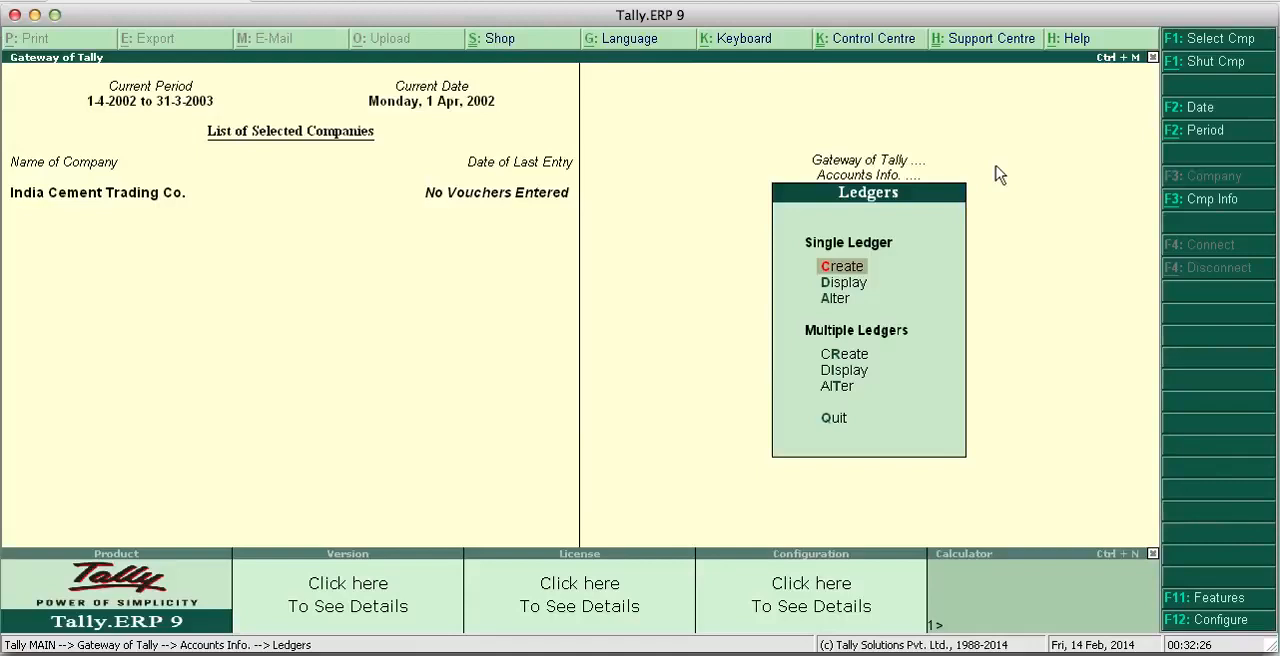
# - Open the single-ledger display list and look through the ledgers created for the company
pyautogui.press('Down')
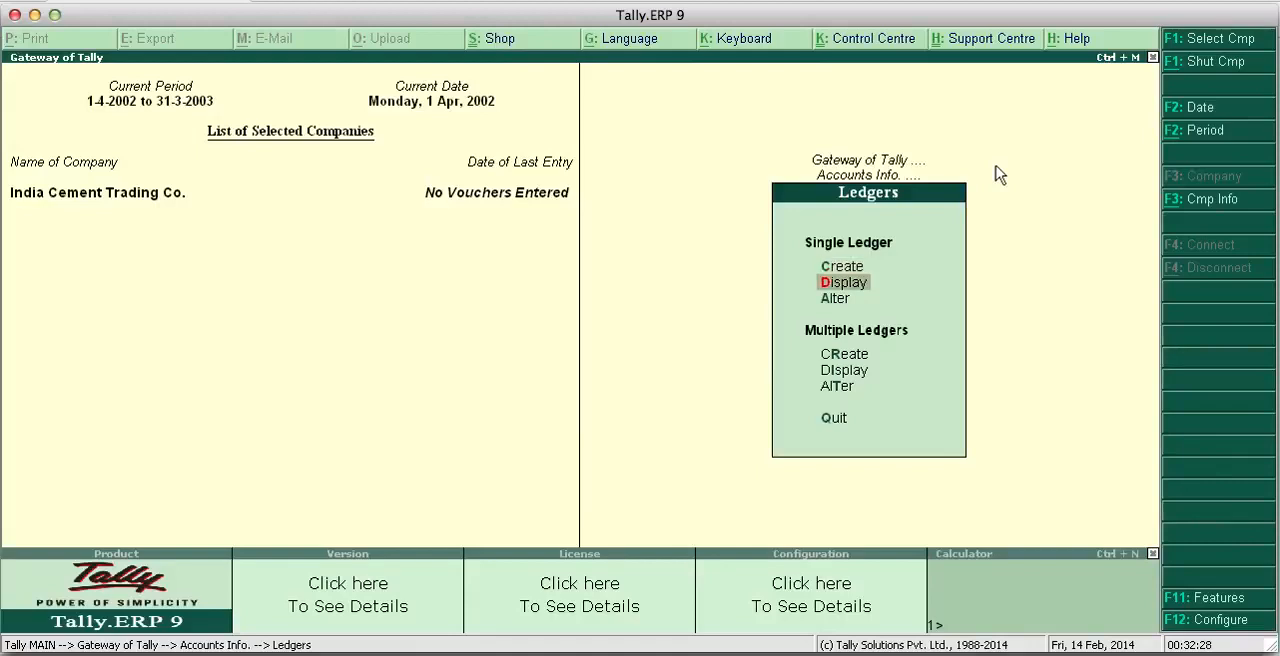
pyautogui.press('Up')
pyautogui.press('Down')
pyautogui.press('Return')
pyautogui.press('Down')
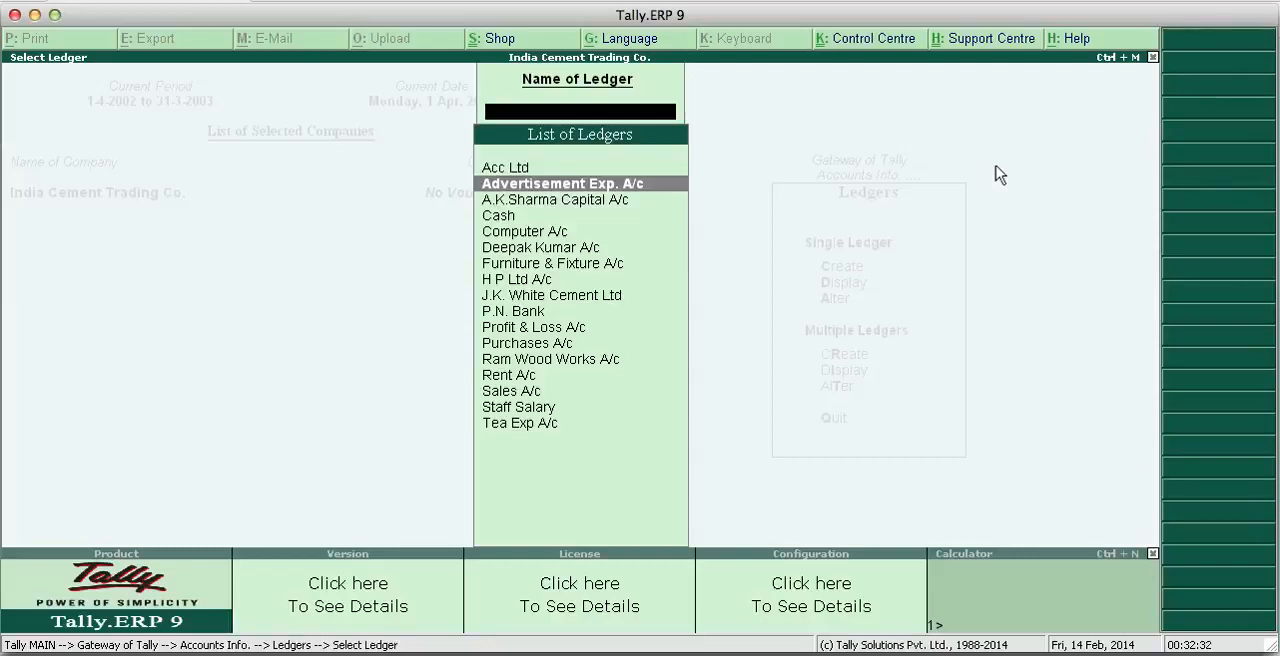
pyautogui.press('Up')
pyautogui.press('Down')
pyautogui.press('Down')
pyautogui.press('Down')
pyautogui.press('Down')
pyautogui.press('Down')
pyautogui.press('Down')
pyautogui.press('Down')
pyautogui.press('Down')
pyautogui.press('Down')
pyautogui.press('Down')
pyautogui.press('Down')
pyautogui.press('Down')
pyautogui.press('Down')
pyautogui.press('Down')
pyautogui.press('Down')
pyautogui.press('Down')
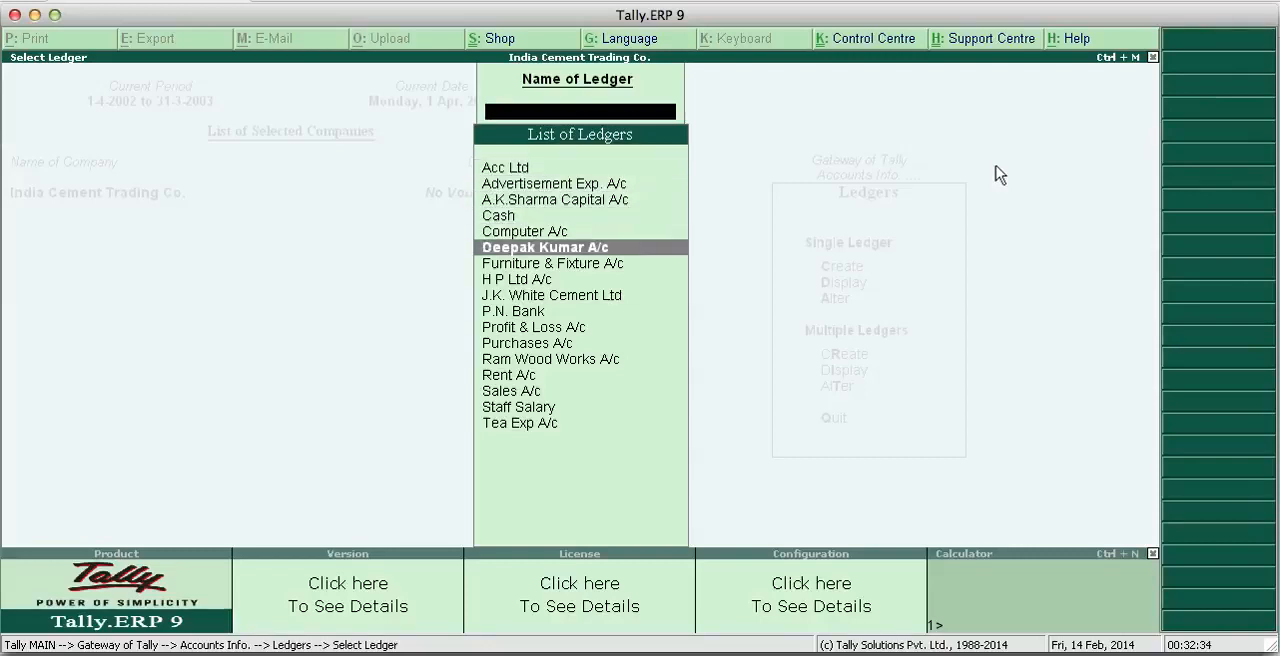
pyautogui.press('Up')
pyautogui.press('Up')
pyautogui.press('Up')
pyautogui.press('Up')
pyautogui.press('Up')
pyautogui.press('Up')
pyautogui.press('Up')
pyautogui.press('Up')
pyautogui.press('Up')
pyautogui.press('Up')
pyautogui.press('Up')
pyautogui.press('Up')
pyautogui.press('Up')
pyautogui.press('Up')
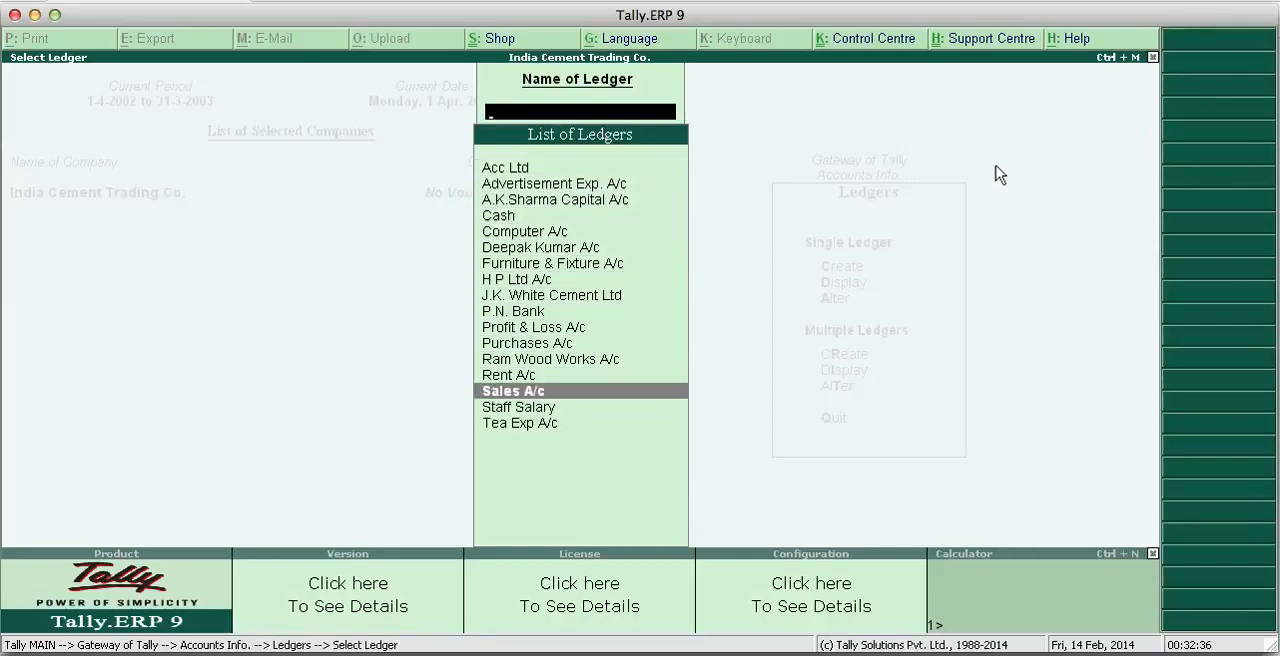
pyautogui.press('Up')
pyautogui.press('Up')
pyautogui.press('Down')
pyautogui.press('Down')
pyautogui.press('Down')
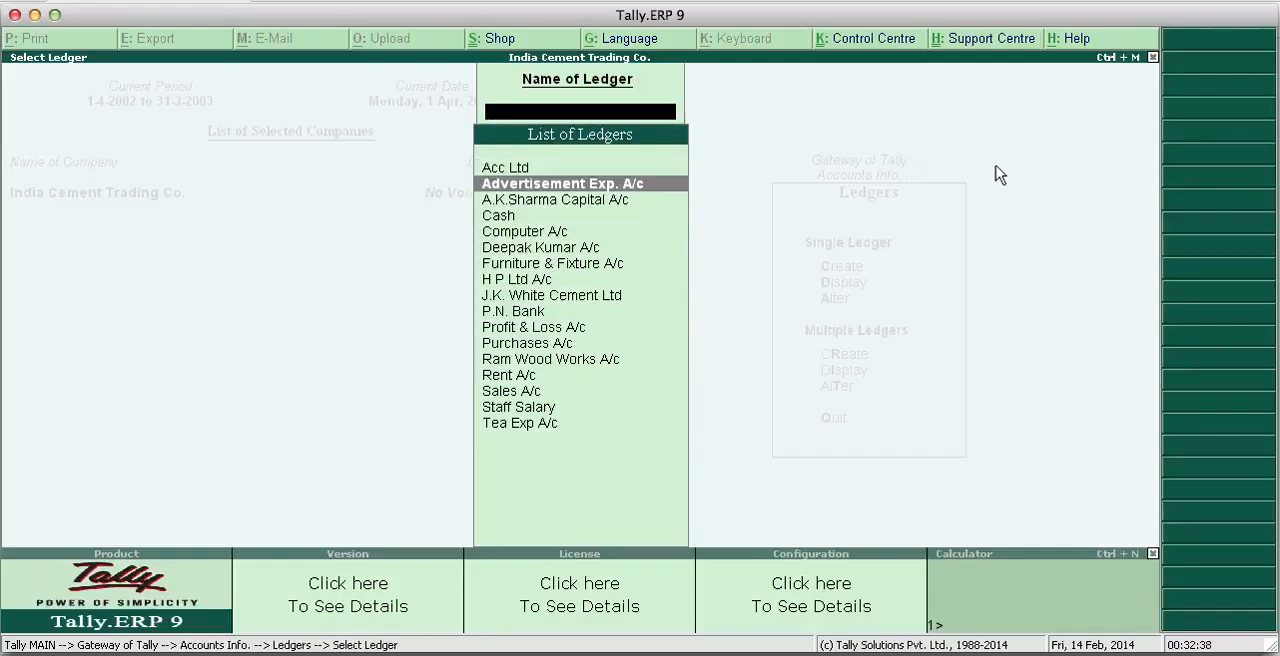
pyautogui.press('Up')
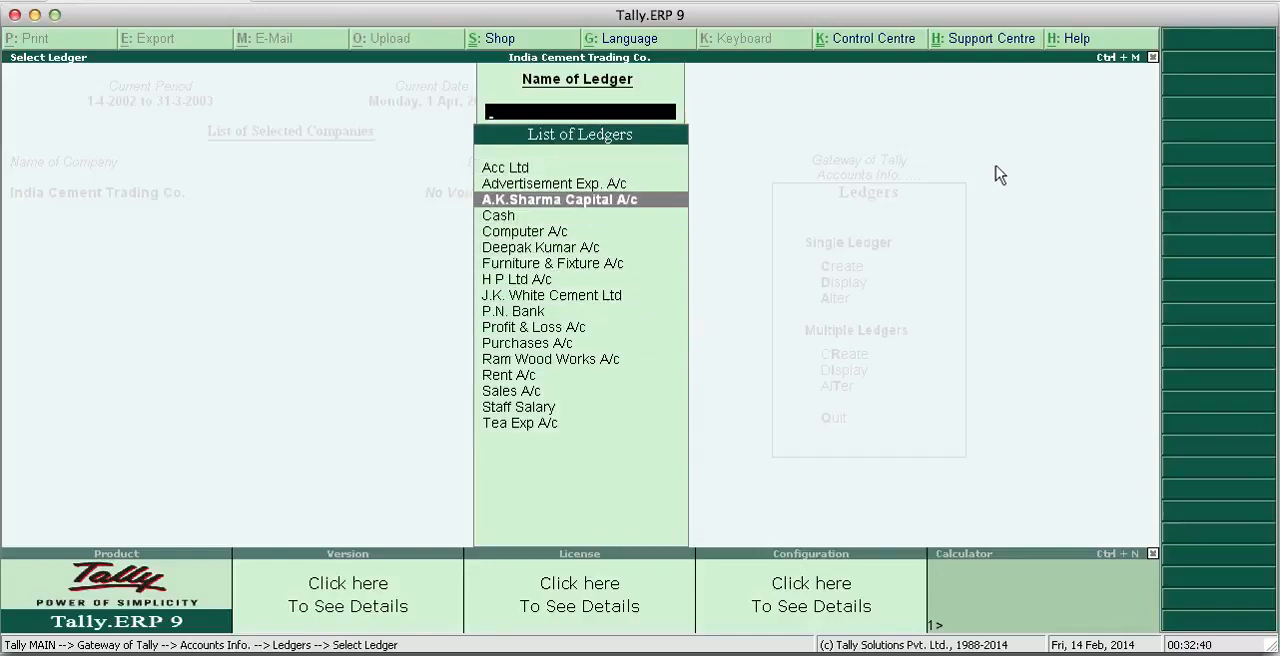
# - Look through the list of ledgers available for display and close it
pyautogui.press('Down')
pyautogui.press('Up')
pyautogui.press('Up')
pyautogui.press('Up')
pyautogui.press('Down')
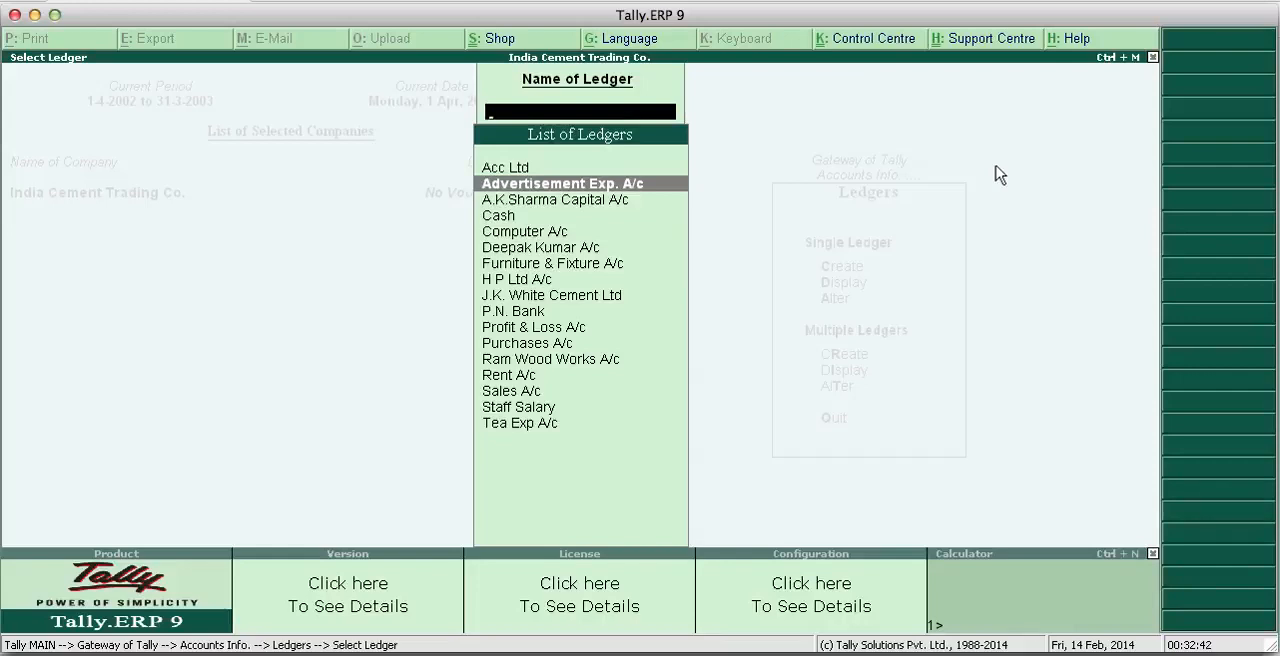
pyautogui.press('Down')
pyautogui.press('Down')
pyautogui.press('Down')
pyautogui.press('Down')
pyautogui.press('Down')
pyautogui.press('Down')
pyautogui.press('Down')
pyautogui.press('Down')
pyautogui.press('Down')
pyautogui.press('Down')
pyautogui.press('Down')
pyautogui.press('Down')
pyautogui.press('Down')
pyautogui.press('Down')
pyautogui.press('Down')
pyautogui.press('Up')
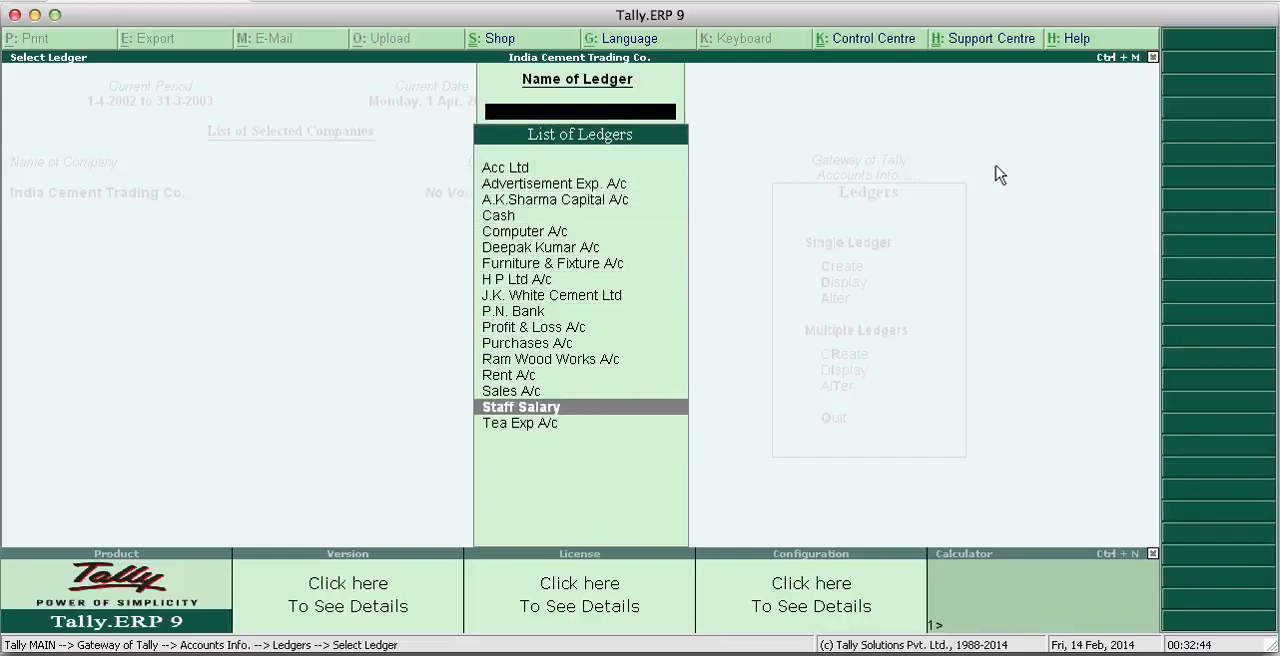
pyautogui.press('Up')
pyautogui.press('Up')
pyautogui.press('Up')
pyautogui.press('Up')
pyautogui.press('Up')
pyautogui.press('Up')
pyautogui.press('Up')
pyautogui.press('Up')
pyautogui.press('Up')
pyautogui.press('Up')
pyautogui.press('Up')
pyautogui.press('Up')
pyautogui.press('Up')
pyautogui.press('Up')
pyautogui.press('Up')
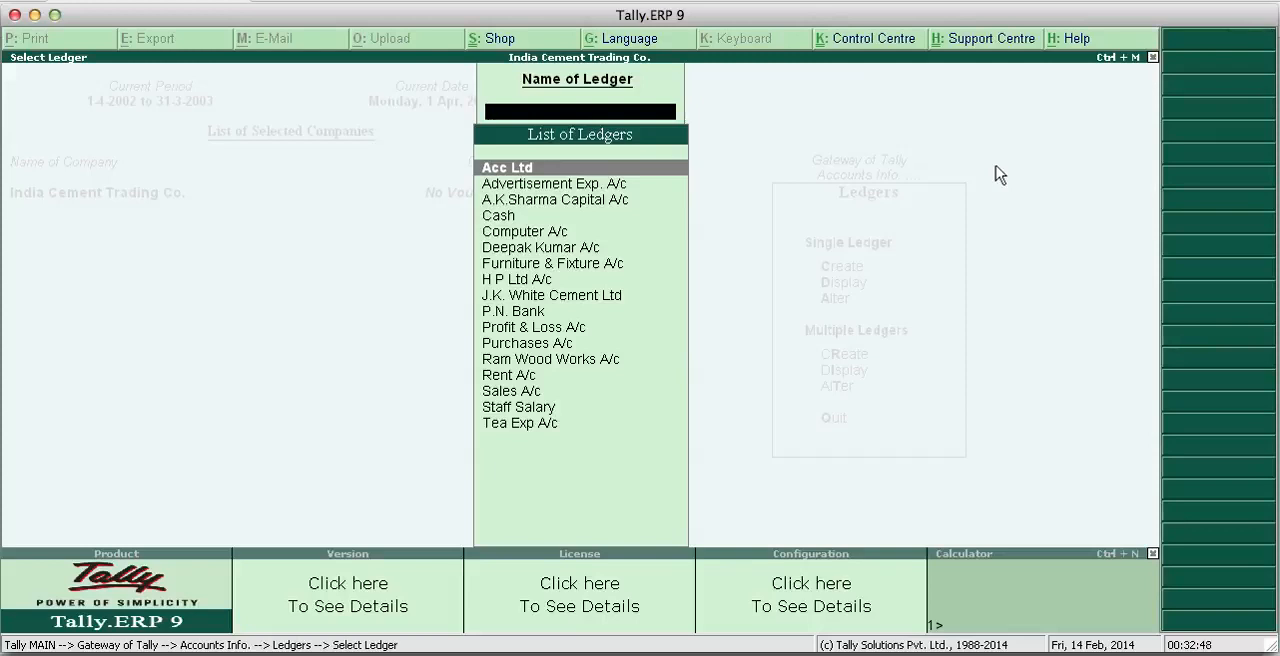
pyautogui.press('Escape')
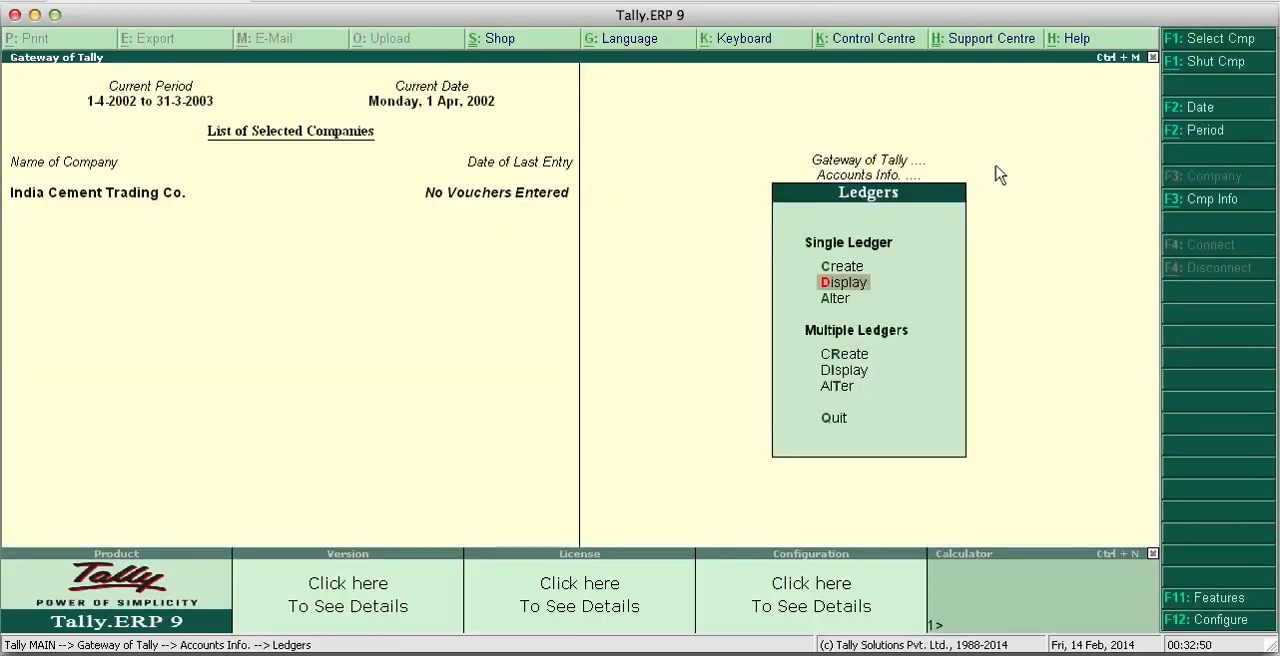
# - Start a new single ledger and name it Ssss Kkk Traders
pyautogui.press('Up')
pyautogui.press('Return')
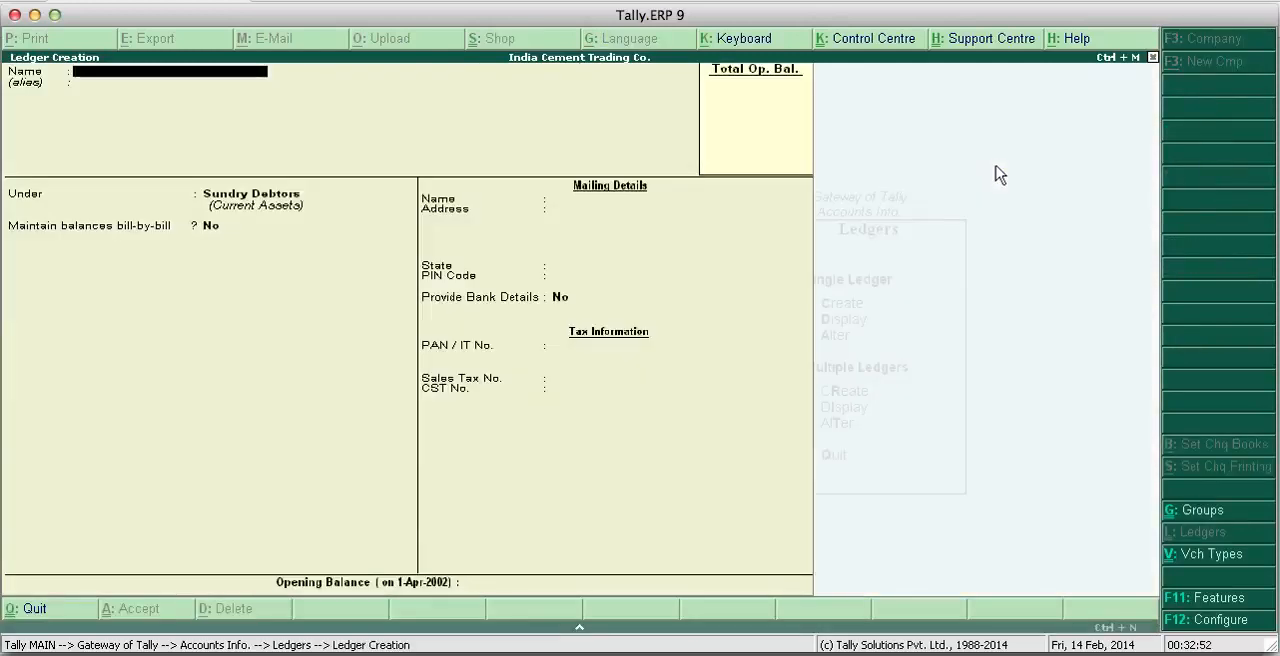
pyautogui.write('Sss Kkk Tra')
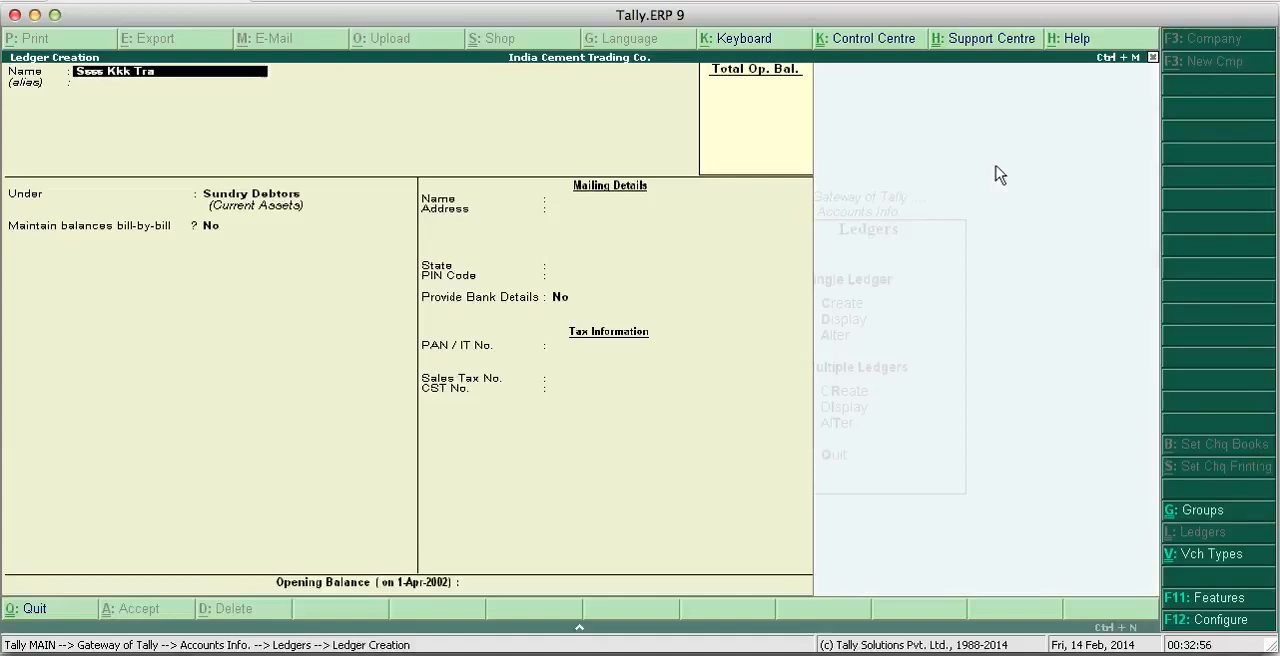
pyautogui.write('ders')
pyautogui.press('Return')
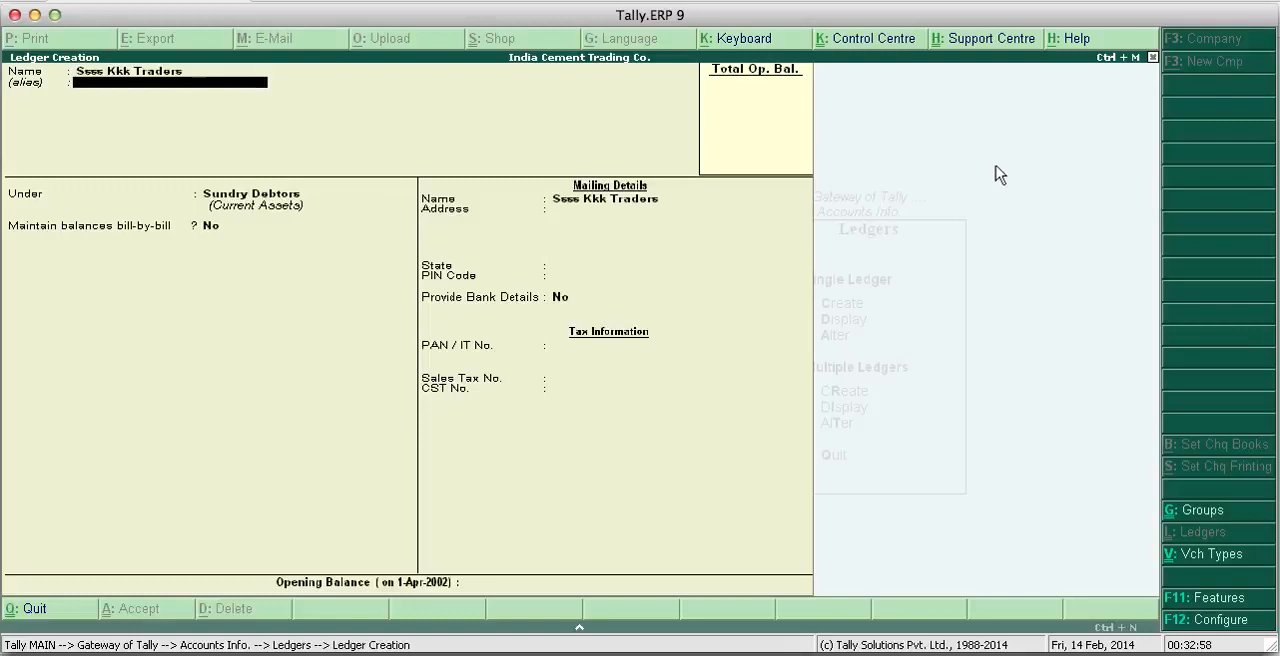
# - Save the ledger under Sundry Debtors with bill-by-bill balances No, State Not Applicable and Provide Bank Details No, and leave ledger creation
pyautogui.press('Return')
pyautogui.press('Return')
pyautogui.press('Return')
pyautogui.press('Return')
pyautogui.press('Return')
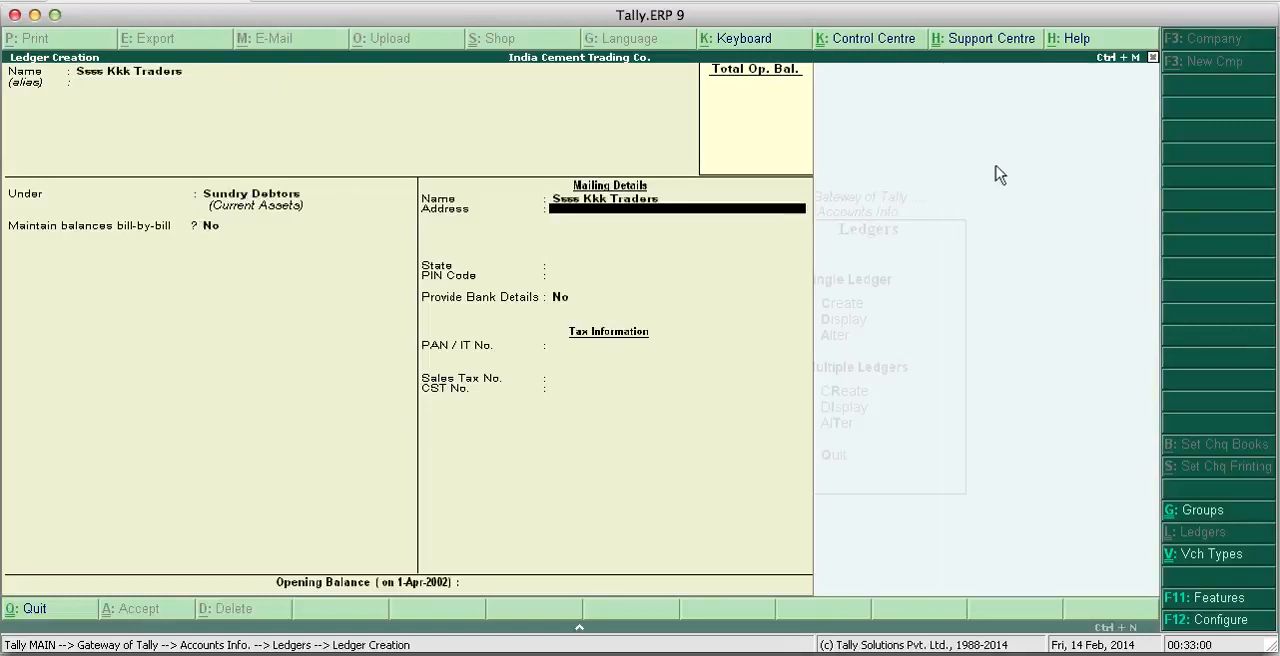
pyautogui.press('Return')
pyautogui.press('Return')
pyautogui.press('Return')
pyautogui.press('Return')
pyautogui.press('Return')
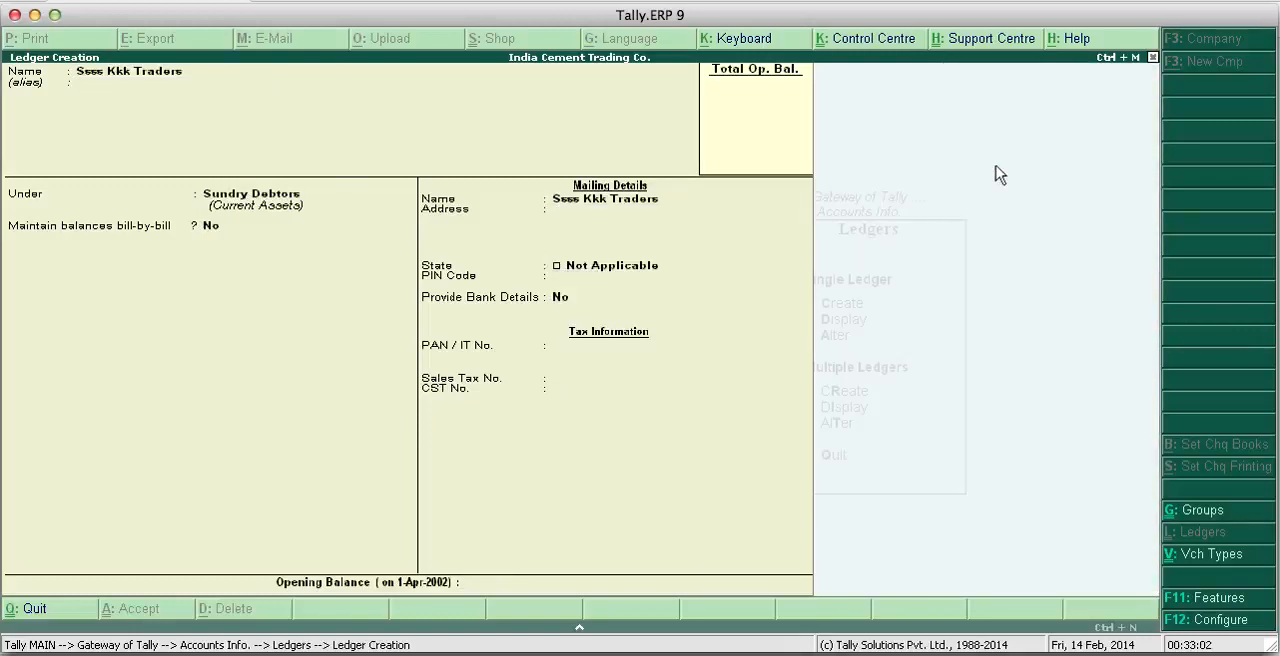
pyautogui.press('Escape')
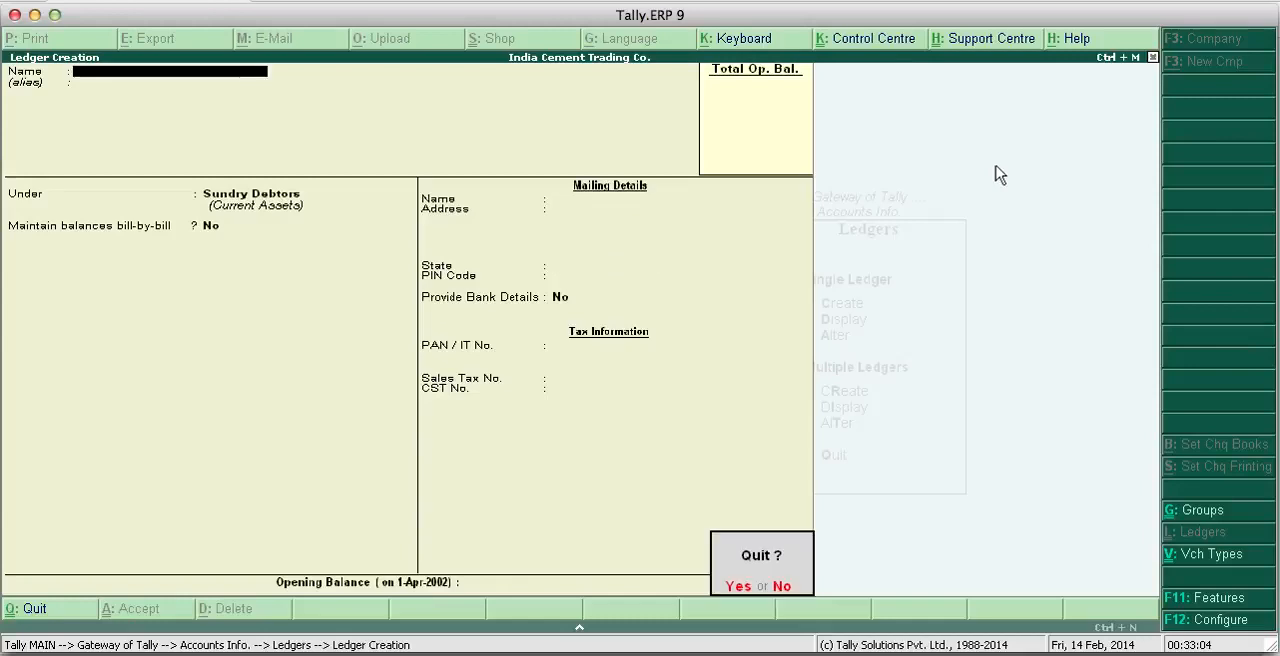
pyautogui.press('y')
pyautogui.press('Escape')
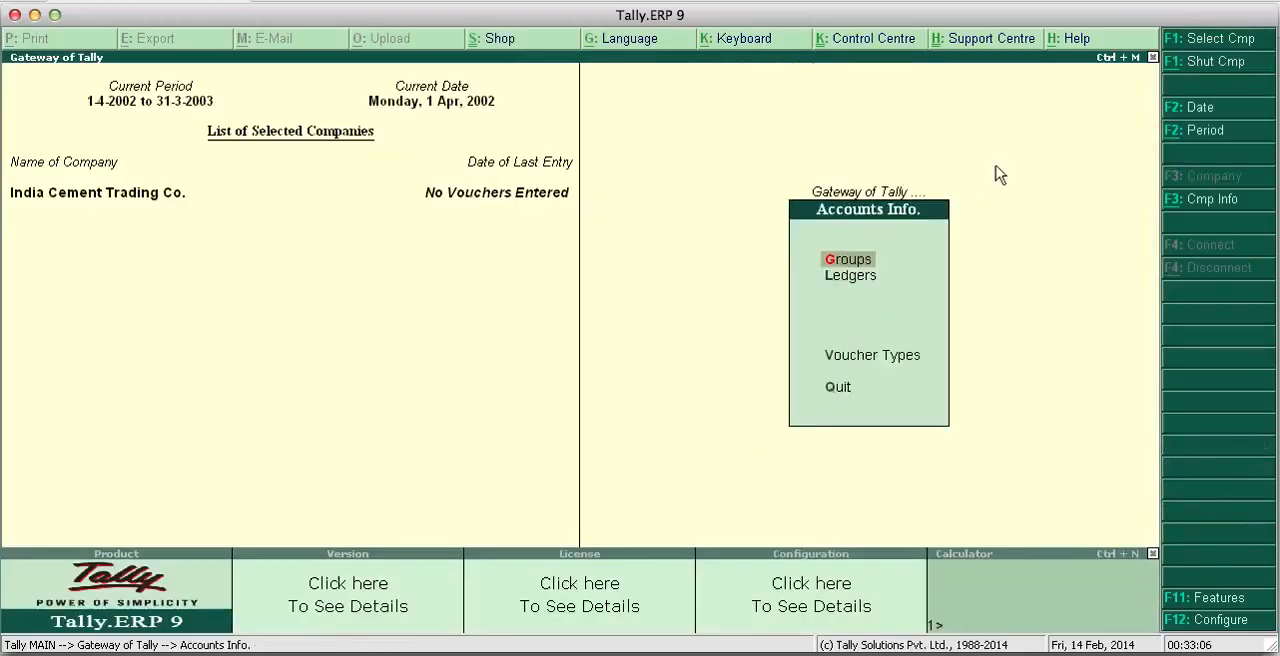
# - Open the Ssss Kkk Traders ledger for single-ledger alteration
pyautogui.press('Down')
pyautogui.press('Return')
pyautogui.press('Down')
pyautogui.press('Down')
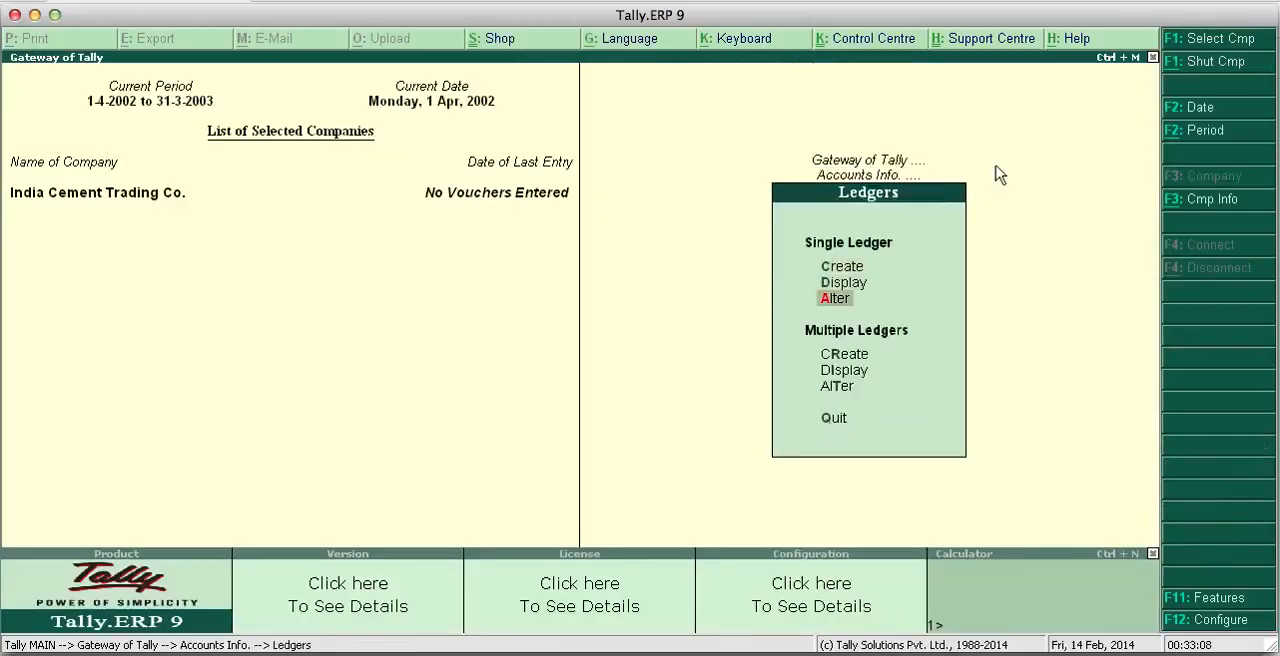
pyautogui.press('Up')
pyautogui.press('Down')
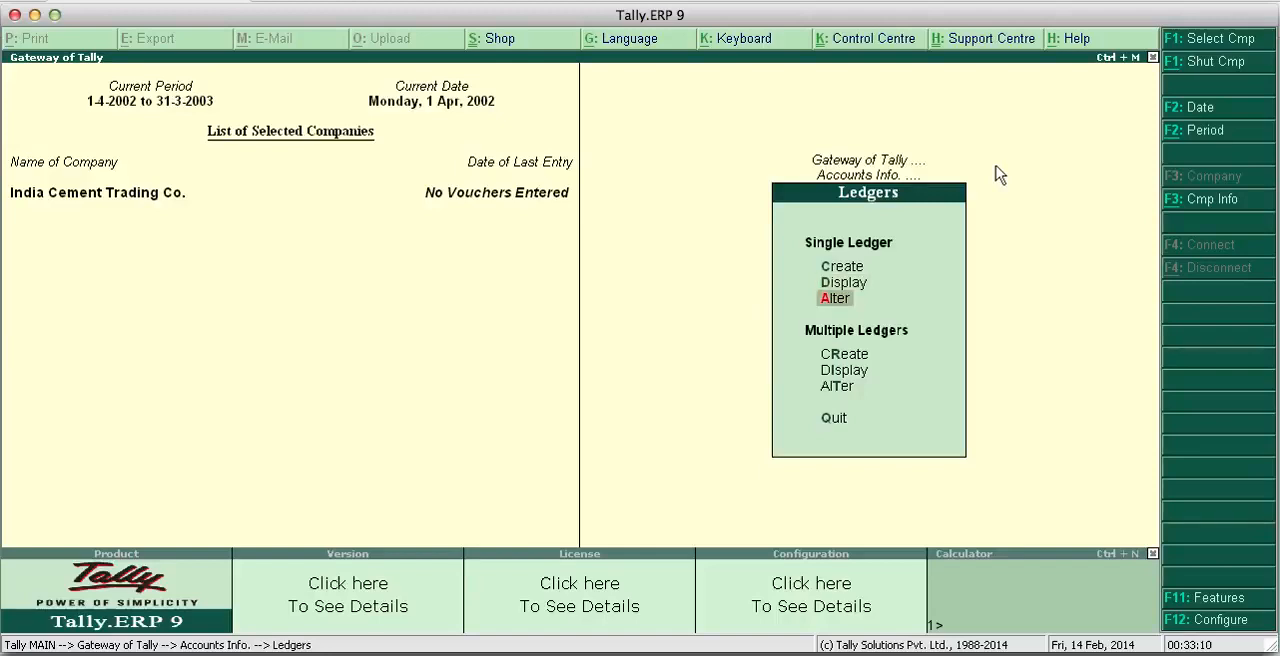
pyautogui.press('Return')
pyautogui.press('Down')
pyautogui.press('Down')
pyautogui.press('Down')
pyautogui.press('Down')
pyautogui.press('Down')
pyautogui.press('Down')
pyautogui.press('Down')
pyautogui.press('Down')
pyautogui.press('Down')
pyautogui.press('Down')
pyautogui.press('Down')
pyautogui.press('Down')
pyautogui.press('Down')
pyautogui.press('Down')
pyautogui.press('Down')
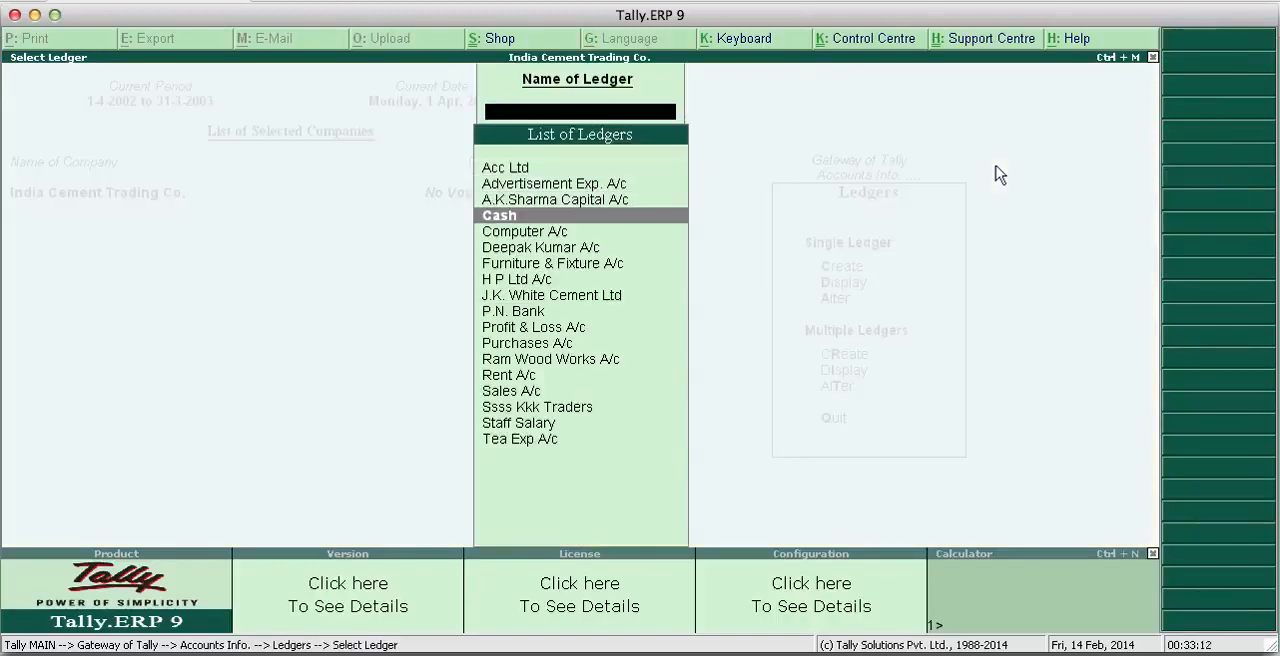
pyautogui.press('Down')
pyautogui.press('Down')
pyautogui.press('Up')
pyautogui.press('Up')
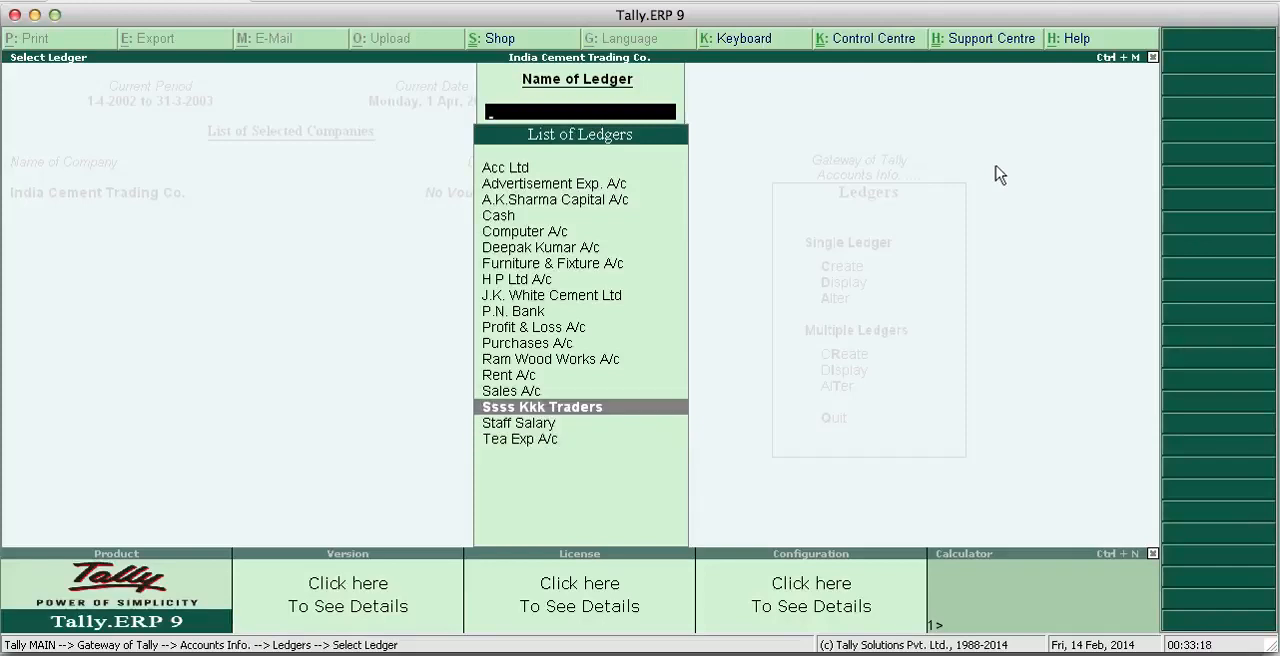
pyautogui.press('Down')
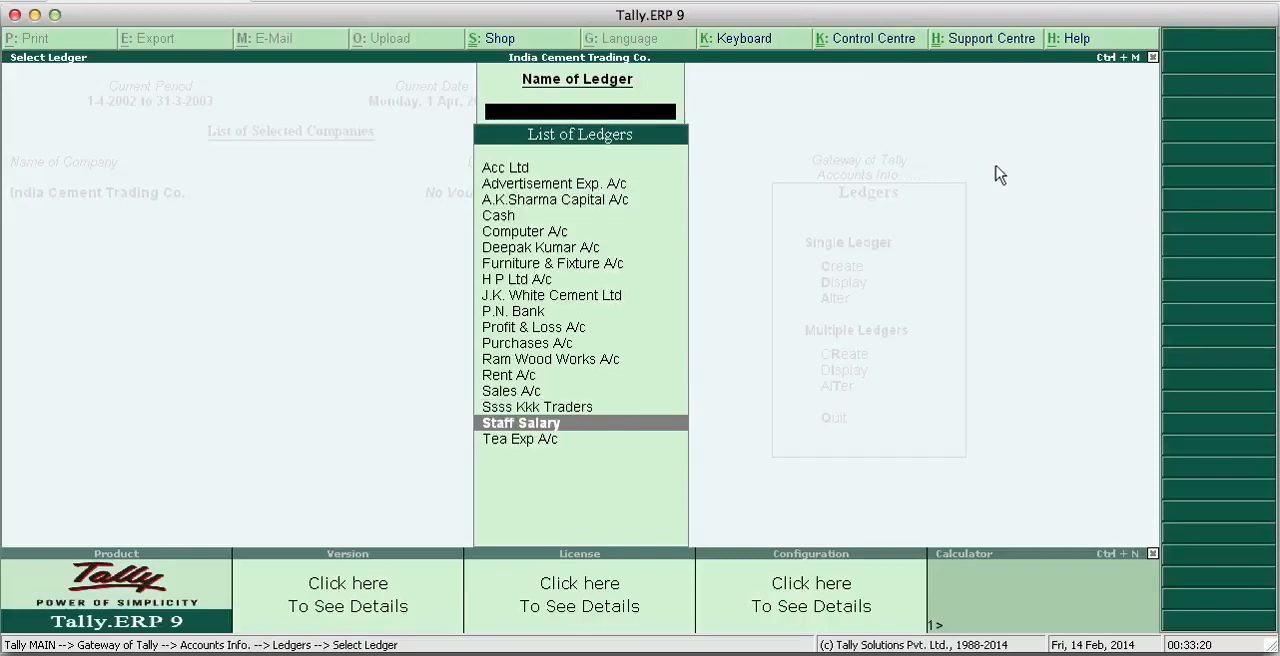
pyautogui.press('Up')
pyautogui.press('Return')
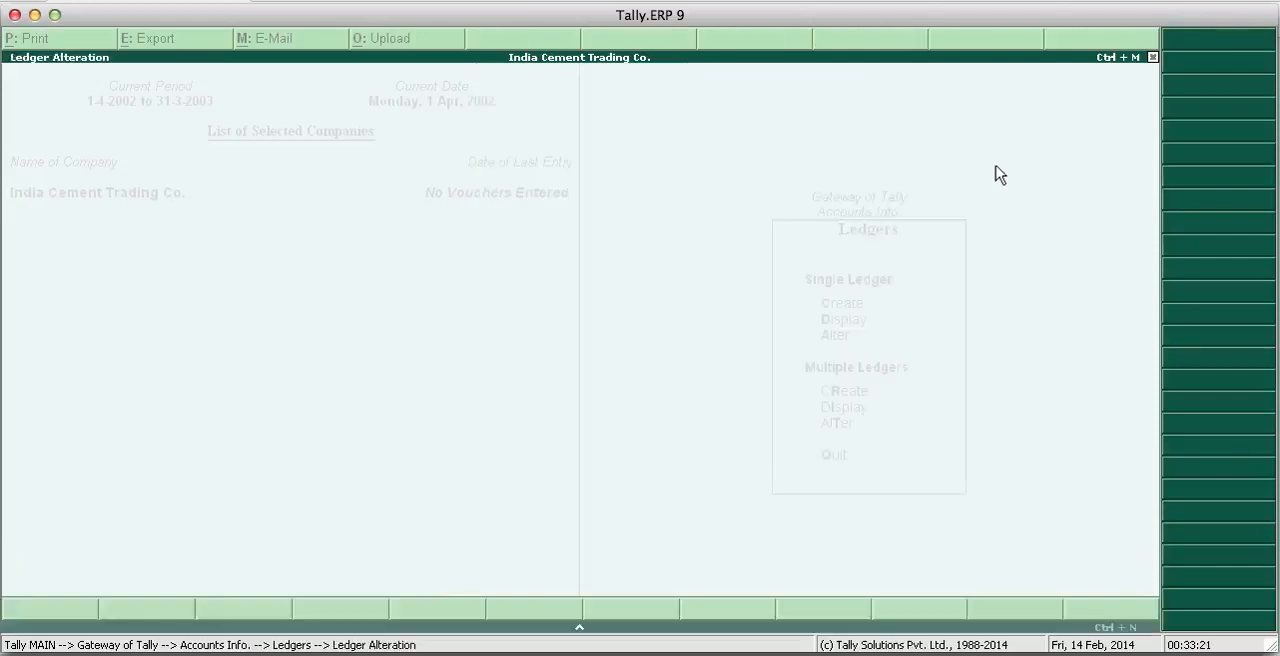
# - Rename the ledger as S.K. Traders
pyautogui.write('S.')
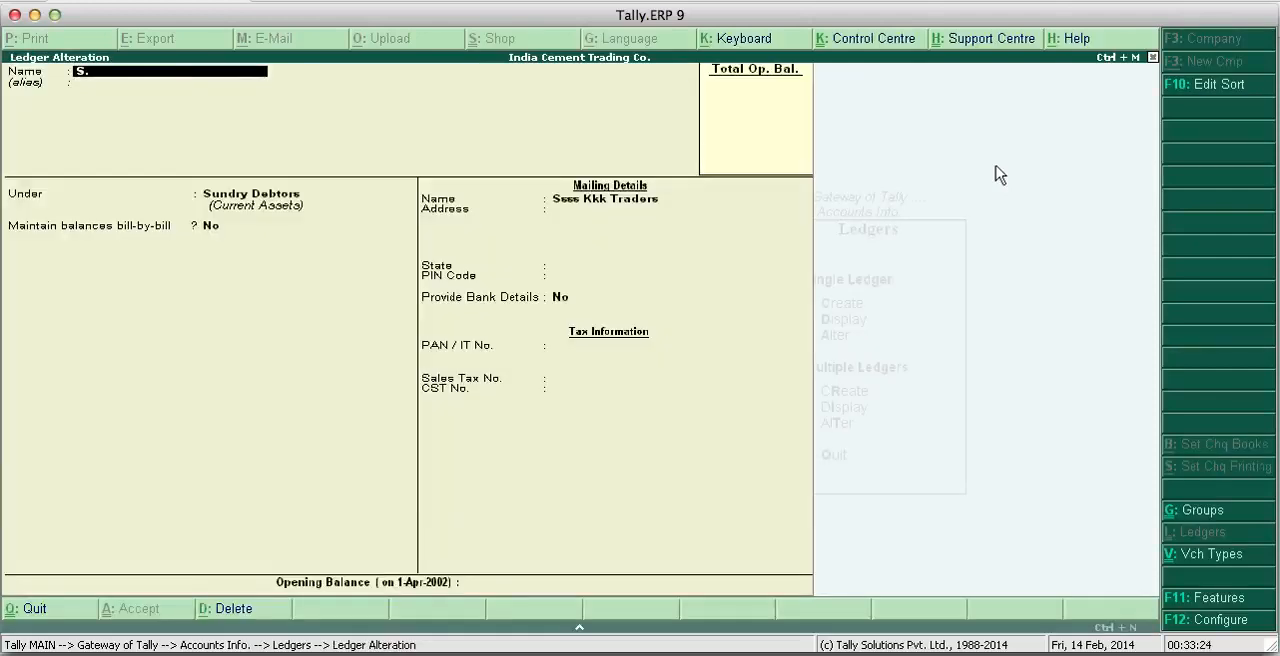
pyautogui.write('K. Traders')
pyautogui.press('Return')
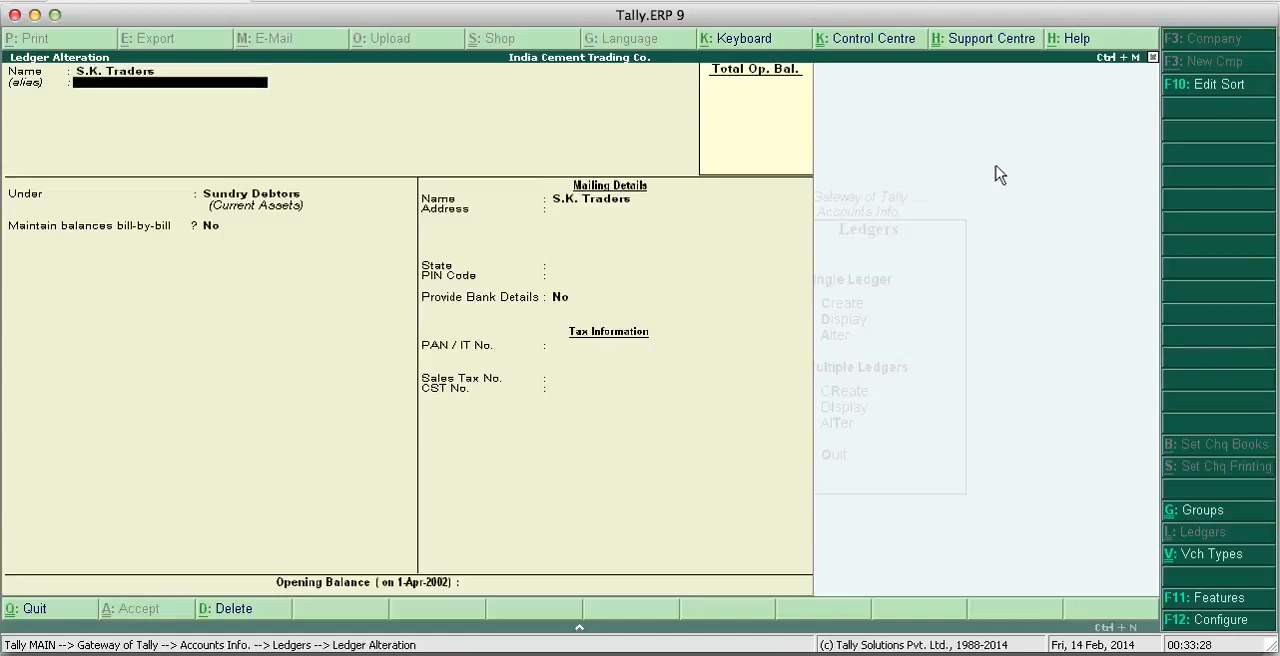
# - Accept the ledger alteration with Sundry Debtors, State Not Applicable and Provide Bank Details No, and leave the ledger alteration list
pyautogui.press('Return')
pyautogui.press('Return')
pyautogui.press('Return')
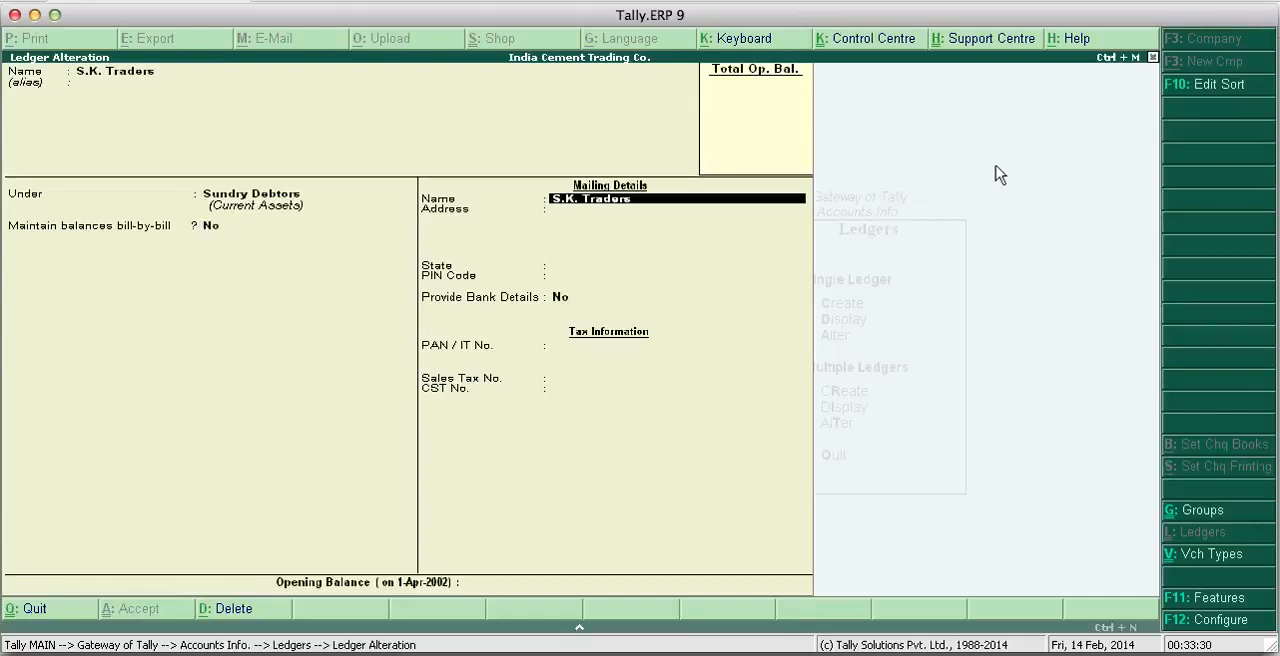
pyautogui.press('Return')
pyautogui.press('Return')
pyautogui.press('Return')
pyautogui.press('Return')
pyautogui.press('Return')
pyautogui.press('Return')
pyautogui.press('Return')
pyautogui.press('Return')
pyautogui.press('Return')
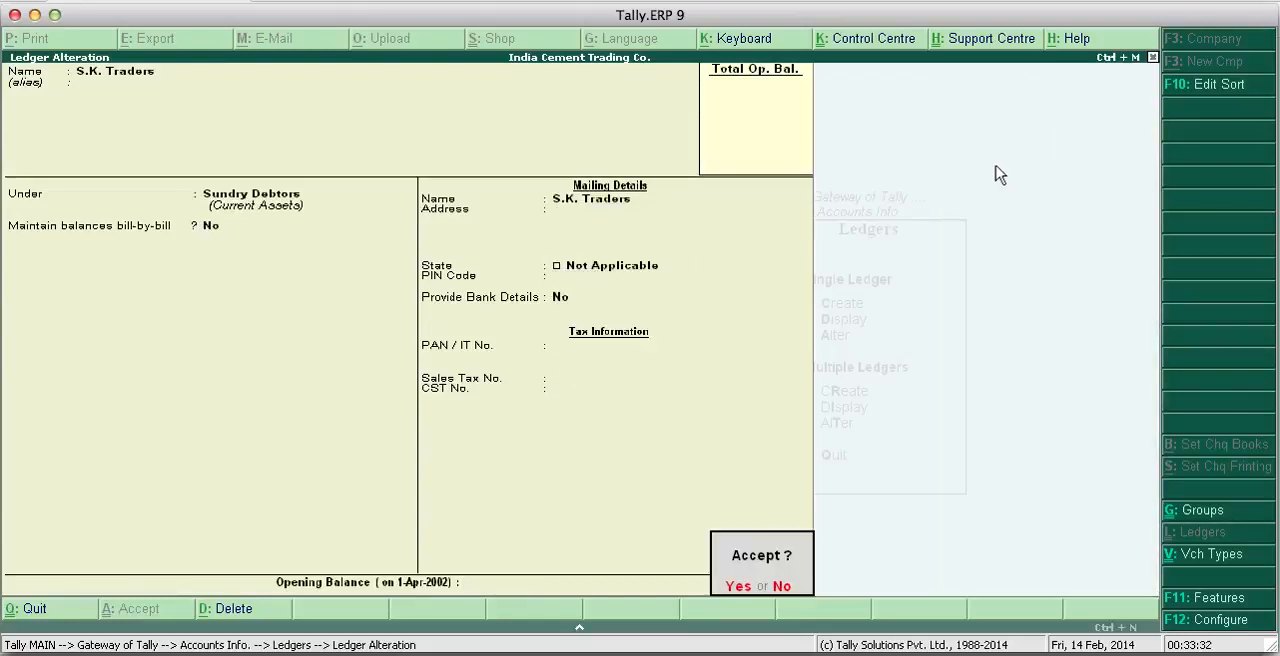
pyautogui.press('Return')
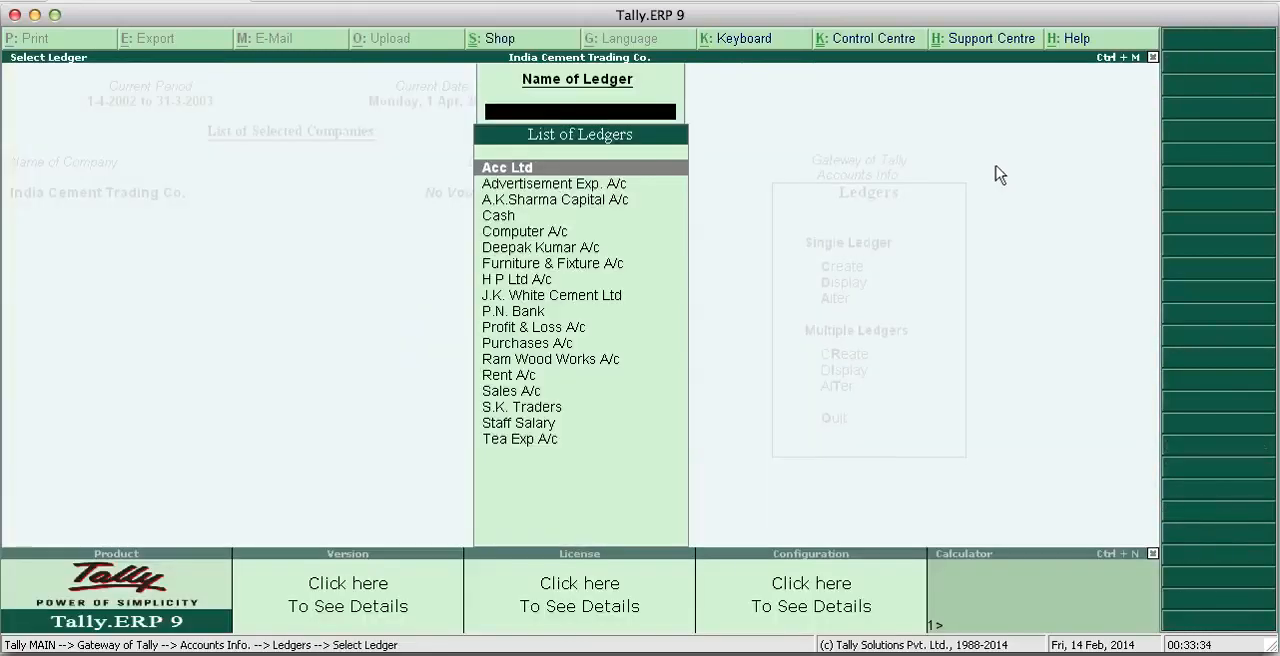
pyautogui.press('Down')
pyautogui.press('Up')
pyautogui.press('Escape')
pyautogui.press('Escape')
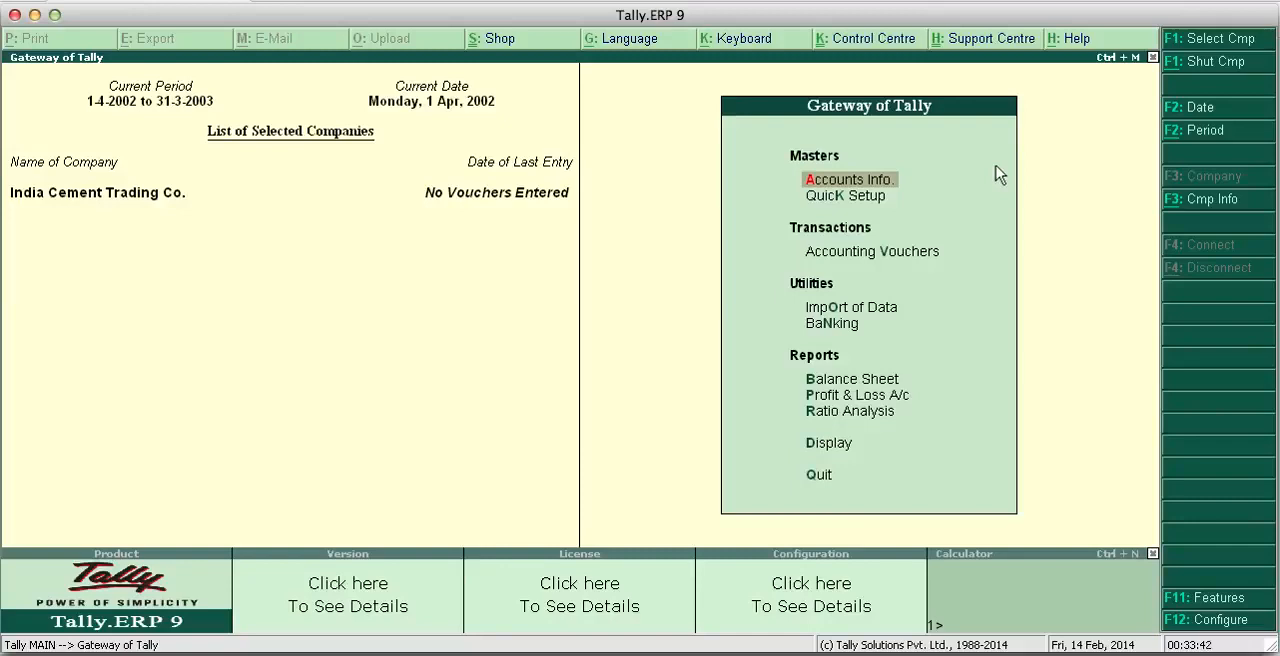
pyautogui.press('Return')
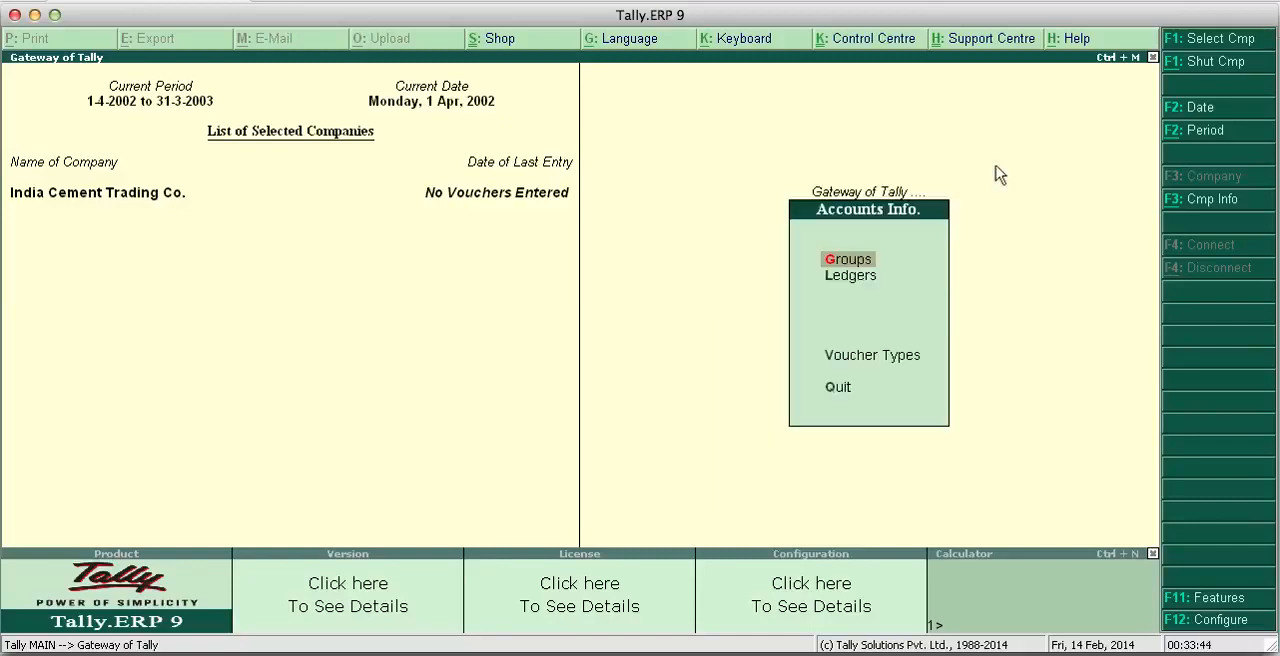
pyautogui.press('Down')
pyautogui.press('Return')
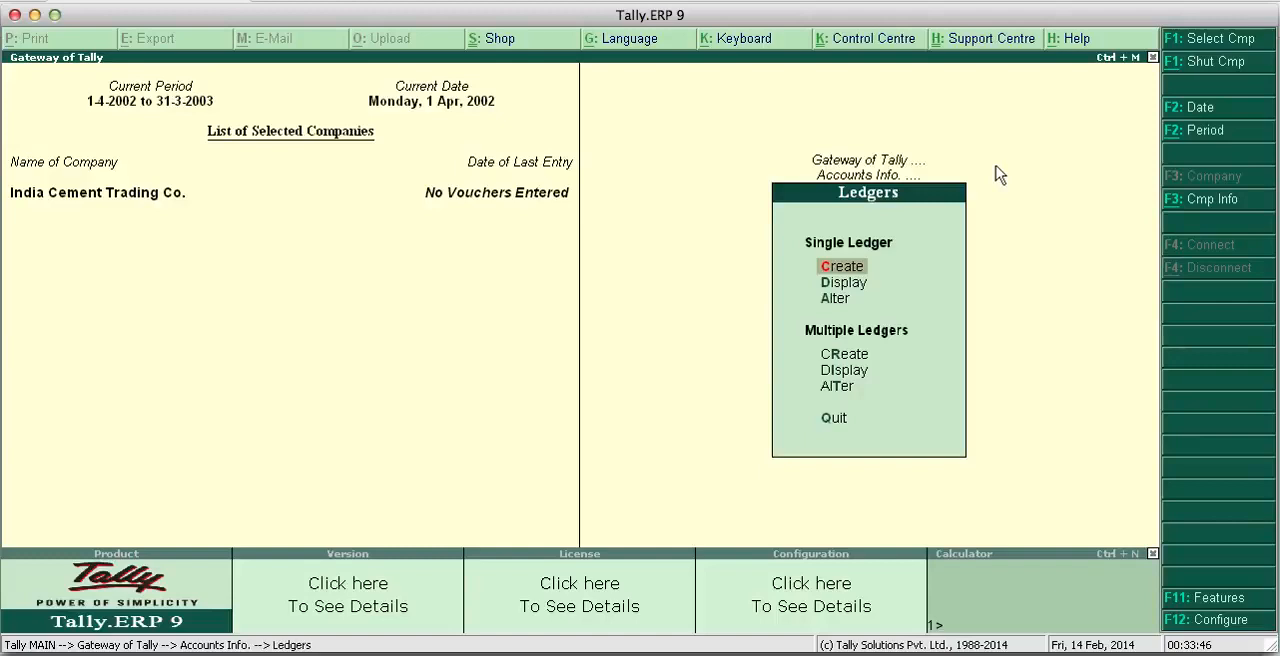
pyautogui.press('Return')
pyautogui.press('Escape')
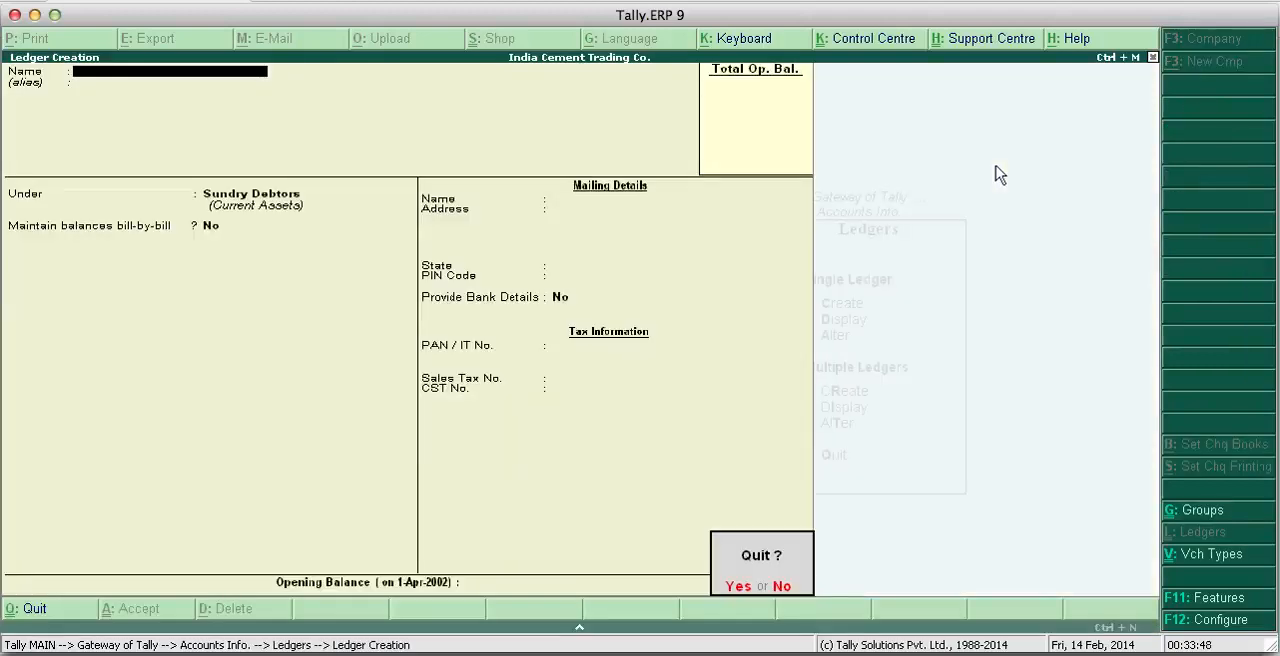
pyautogui.press('n')
pyautogui.press('Escape')
pyautogui.press('Escape')
pyautogui.press('Return')
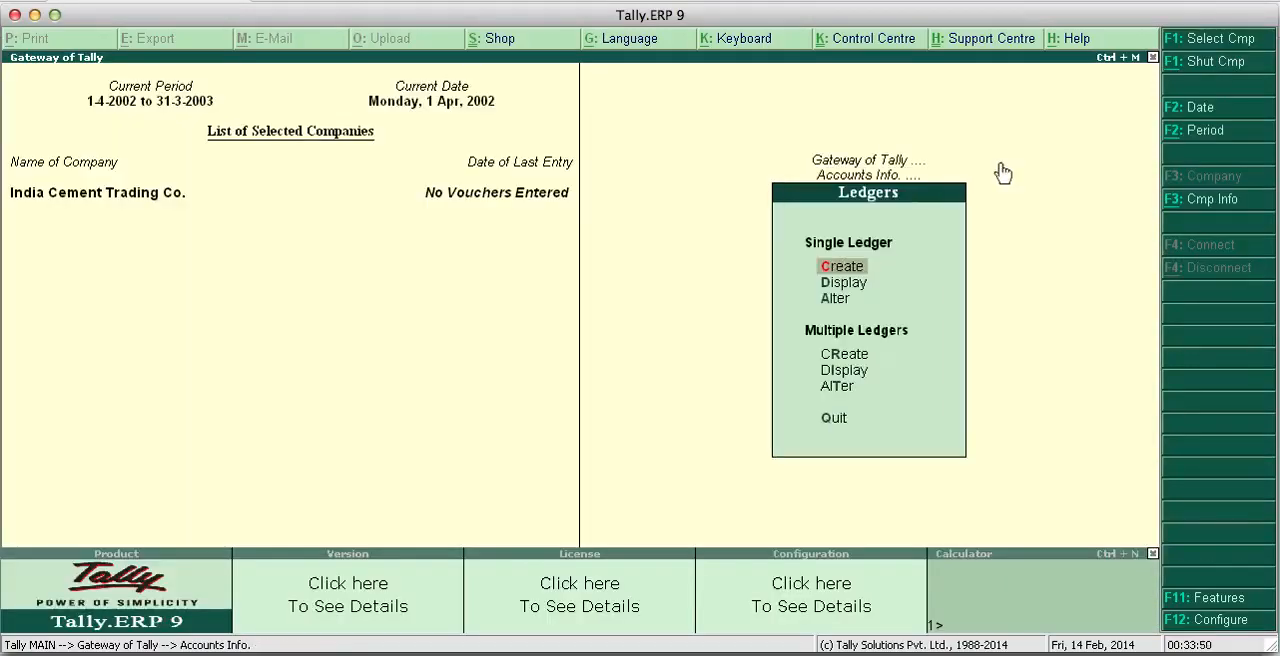
pyautogui.press('Down')
pyautogui.press('Return')
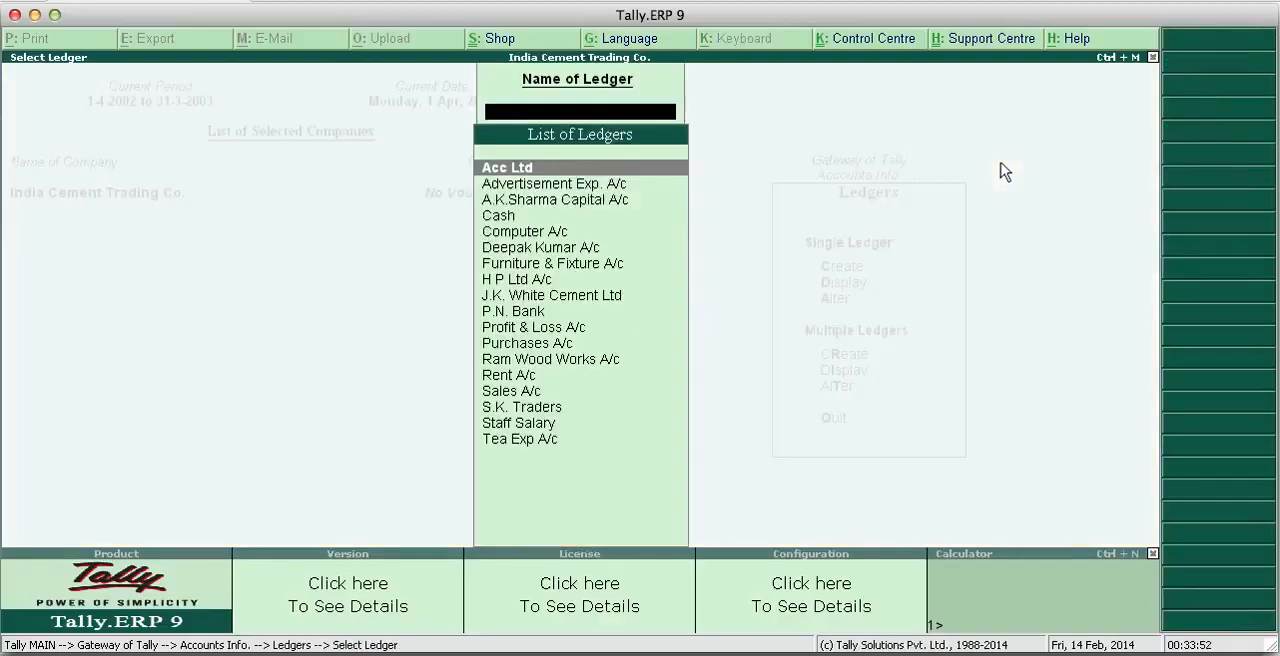
pyautogui.press('Escape')
pyautogui.press('Escape')
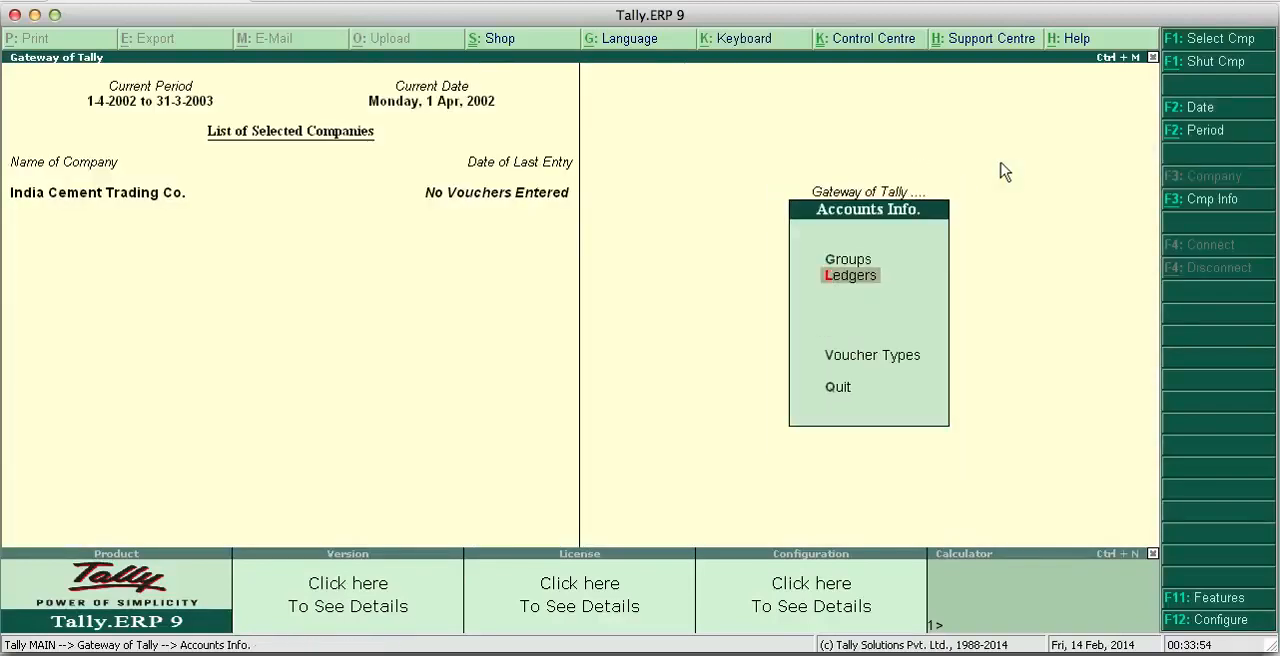
pyautogui.press('Return')
pyautogui.press('Down')
pyautogui.press('Down')
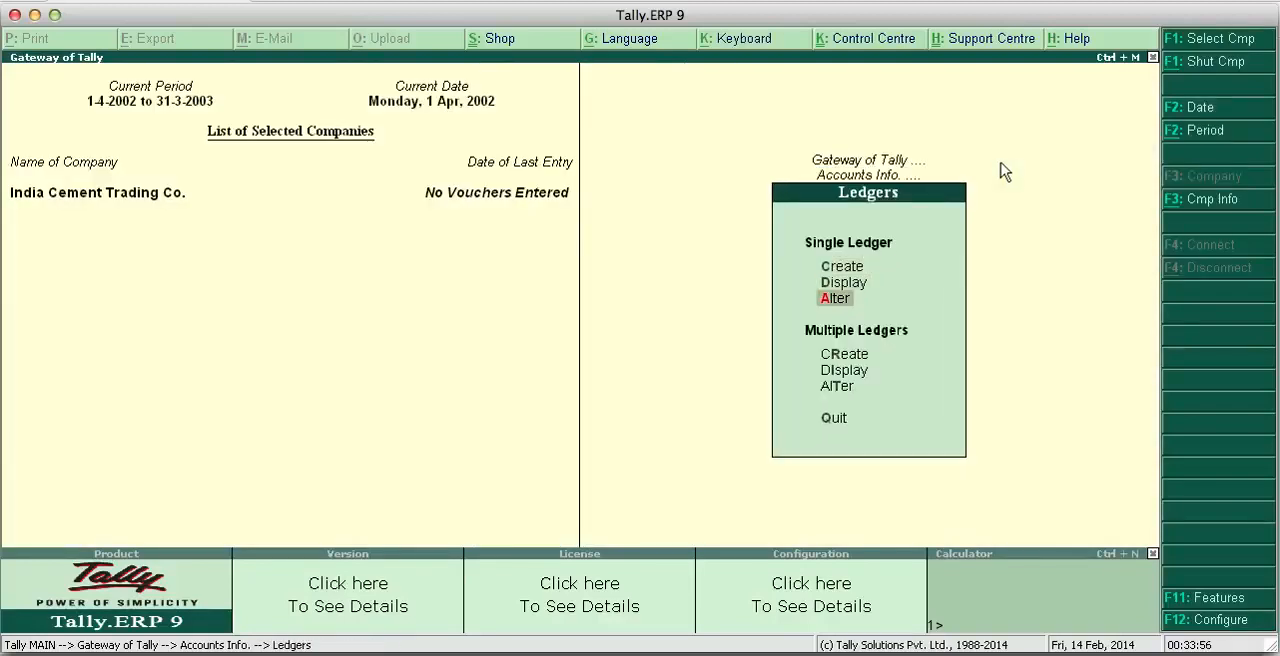
pyautogui.press('Return')
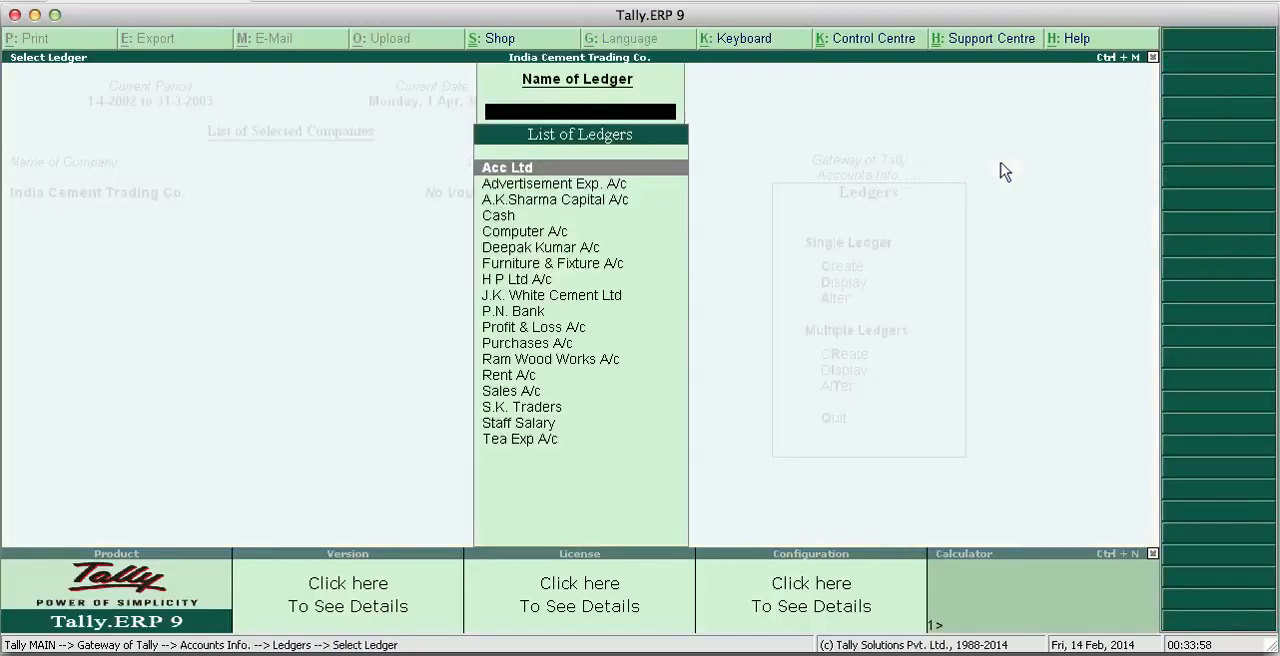
pyautogui.press('Escape')
pyautogui.press('Escape')
pyautogui.press('Escape')
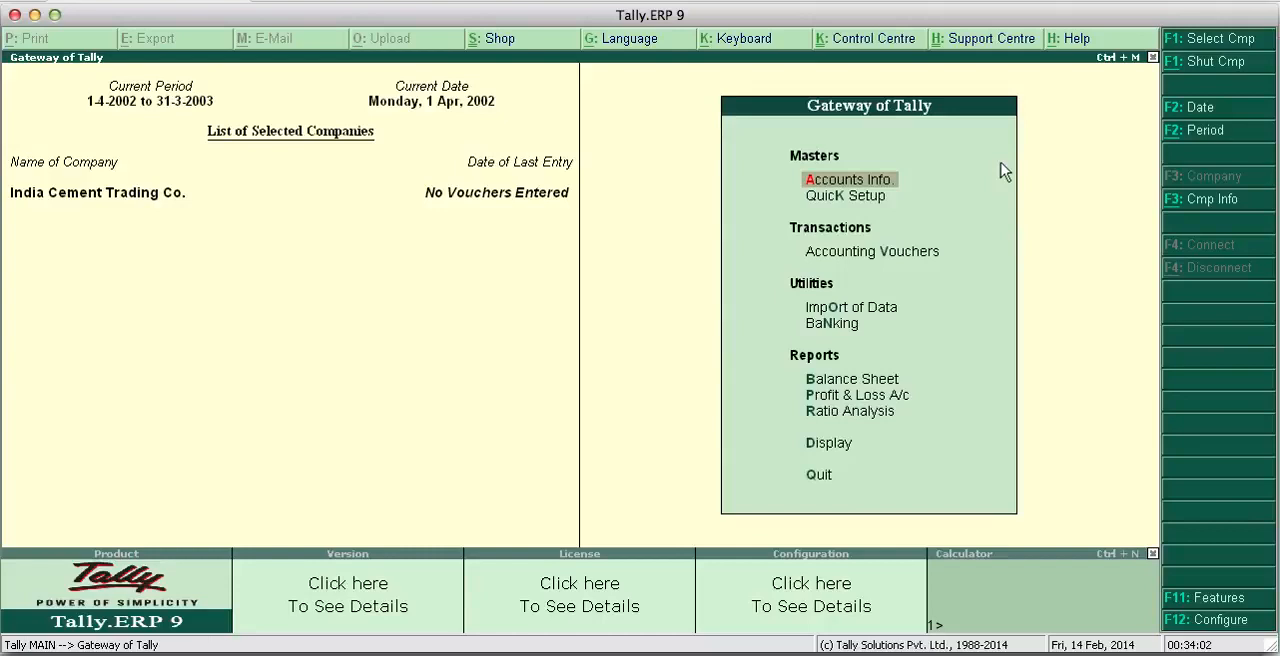
pyautogui.press('Return')
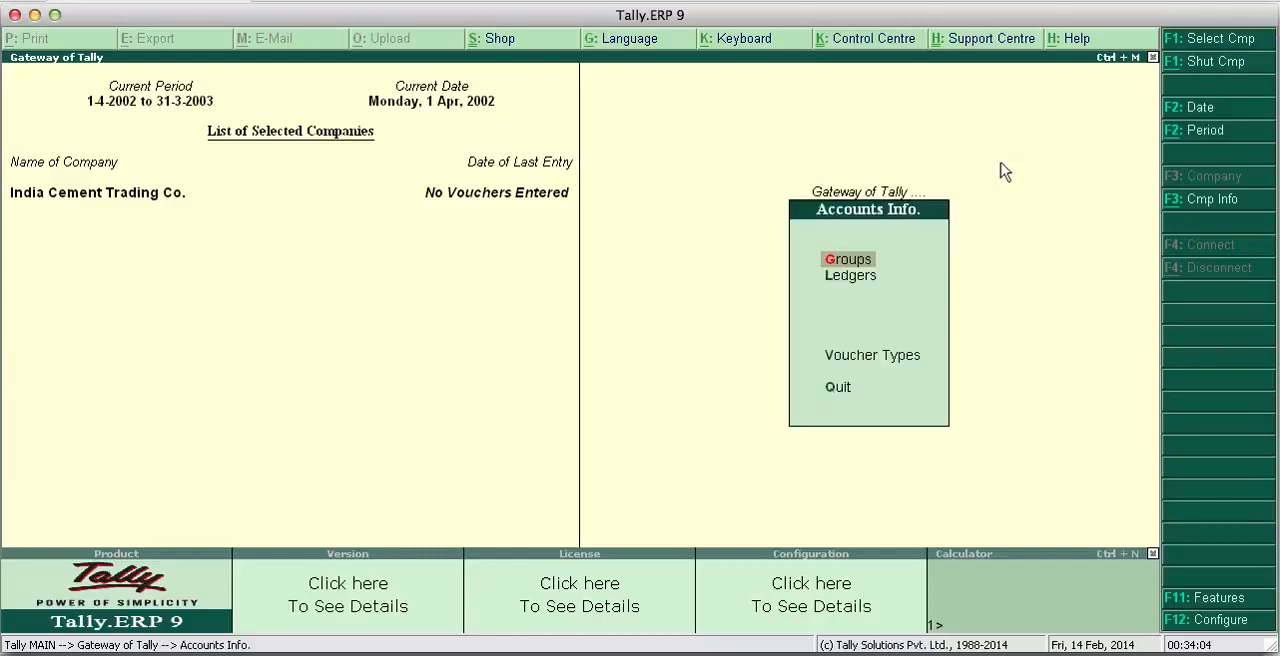
pyautogui.press('Down')
pyautogui.press('Return')
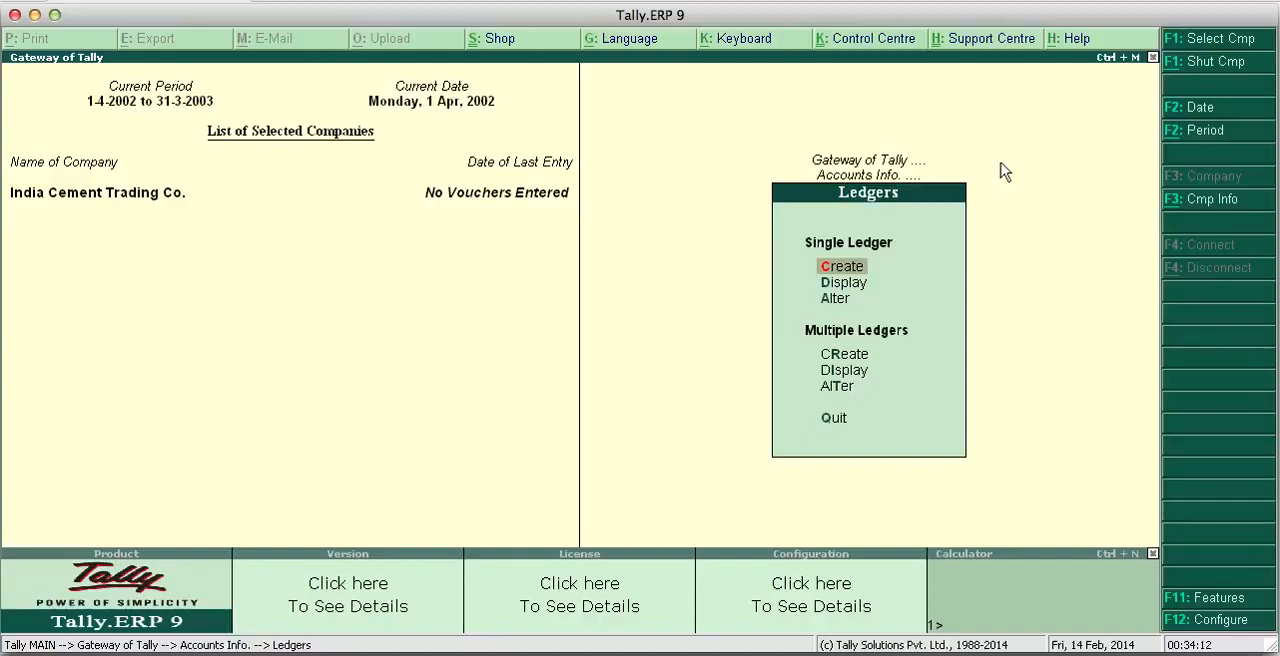
pyautogui.press('Escape')
pyautogui.press('Escape')
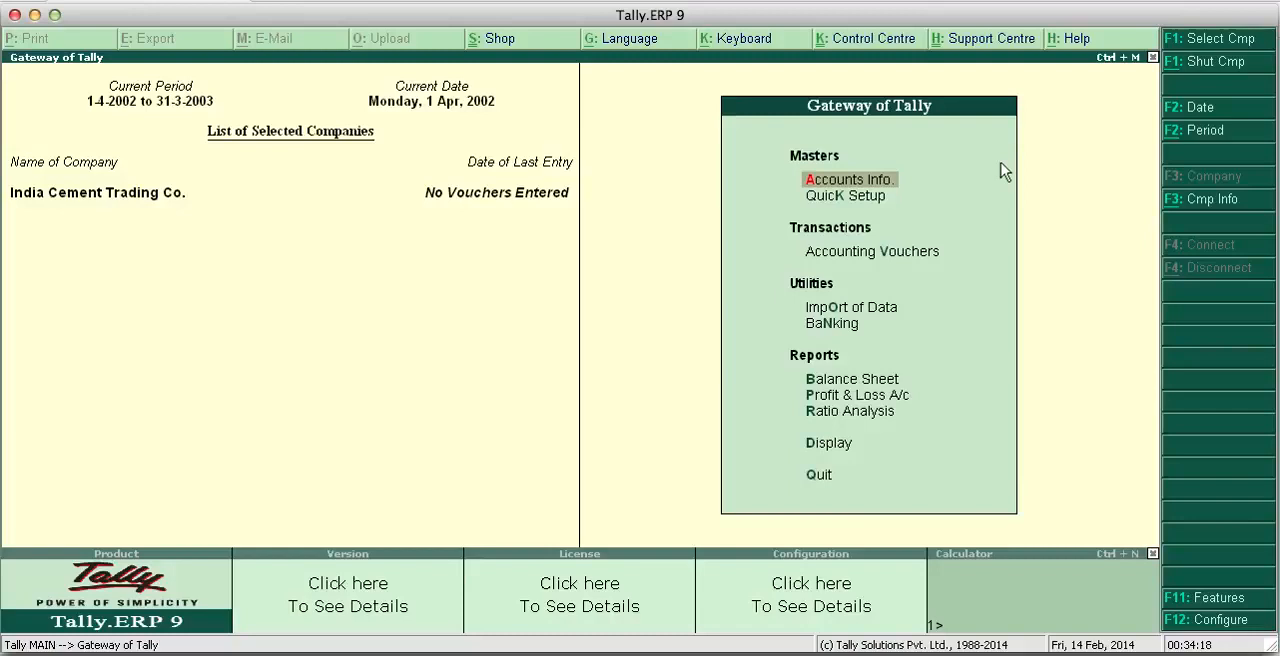
# - Open accounting voucher creation for India Cement Trading Co
pyautogui.press('Down')
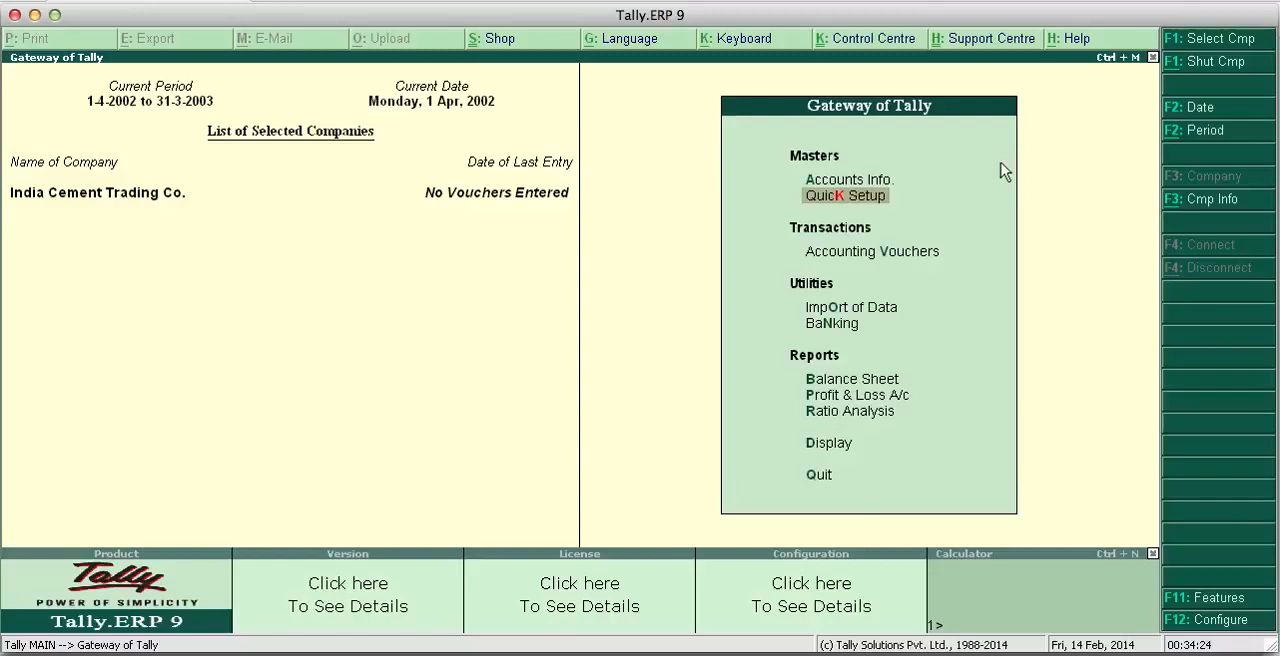
pyautogui.press('Down')
pyautogui.press('Down')
pyautogui.press('Up')
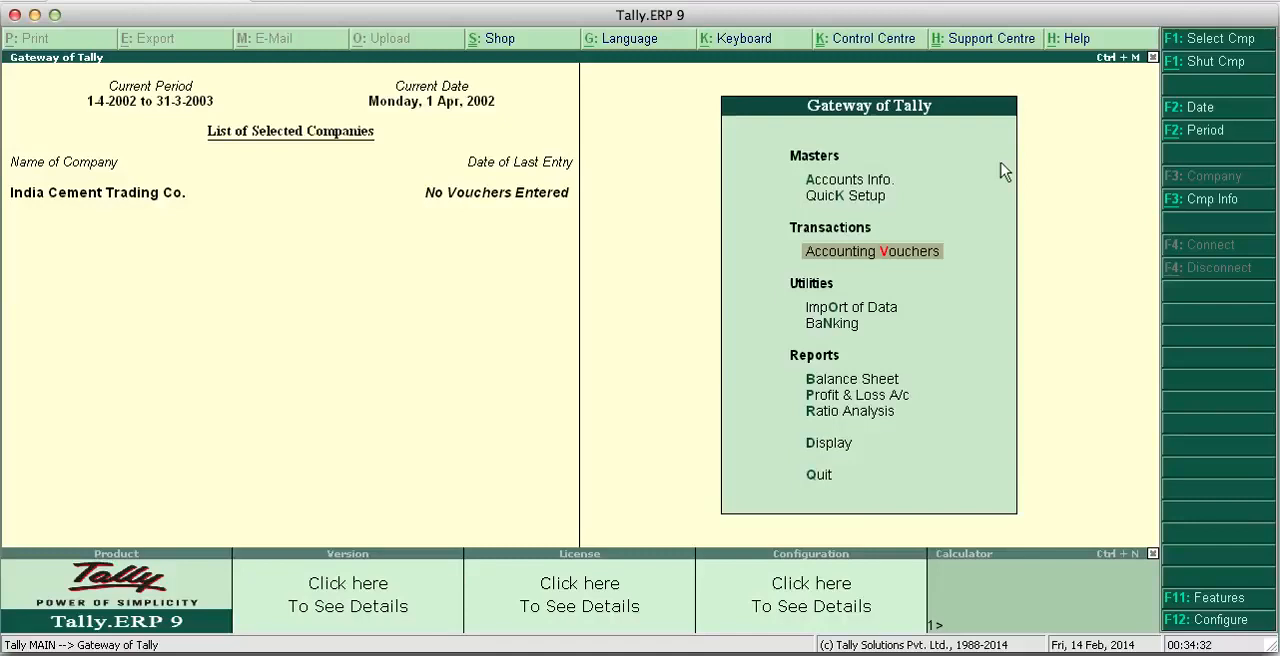
pyautogui.click(812, 254)
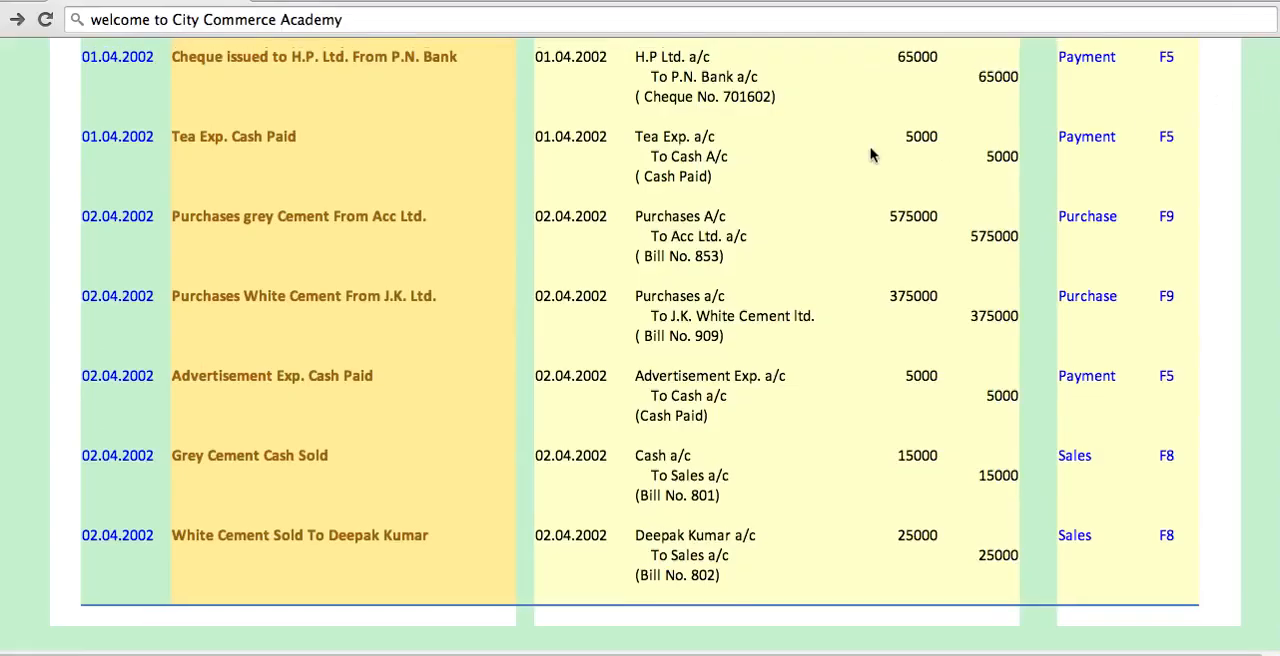
# - Review the practice project's transactions and their Tally voucher types up to the first entry in the browser, and return to Tally.ERP 9
pyautogui.scroll(3, 870, 153)
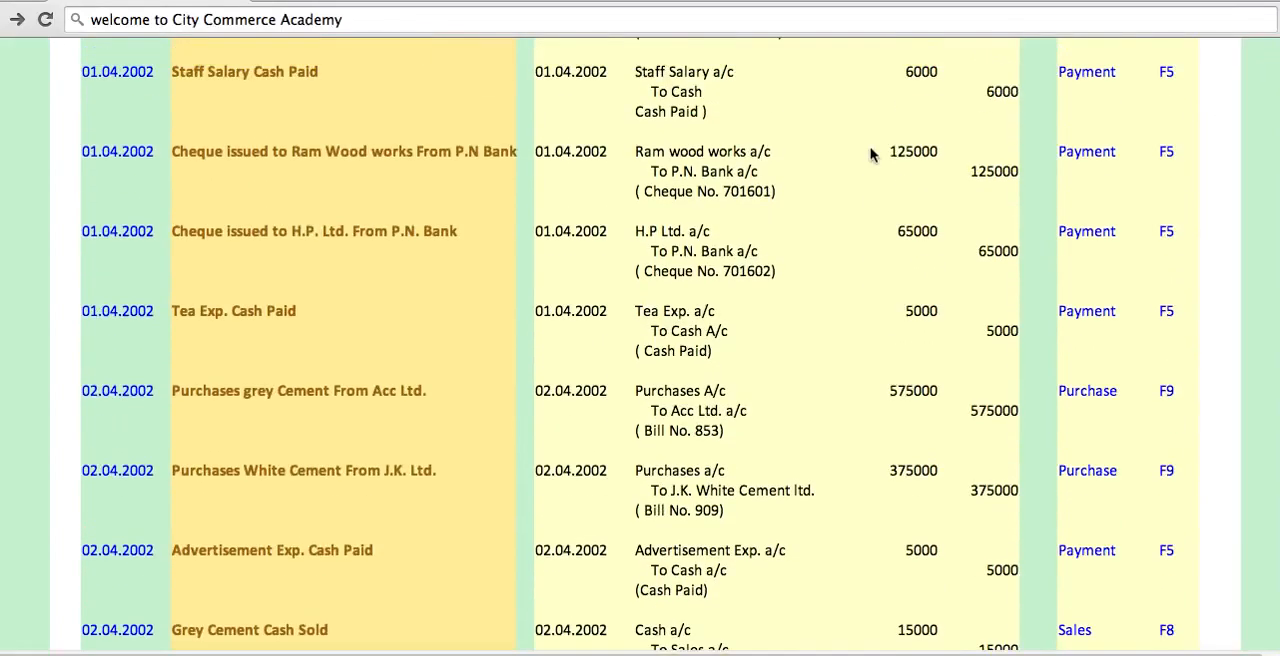
pyautogui.scroll(10, 870, 153)
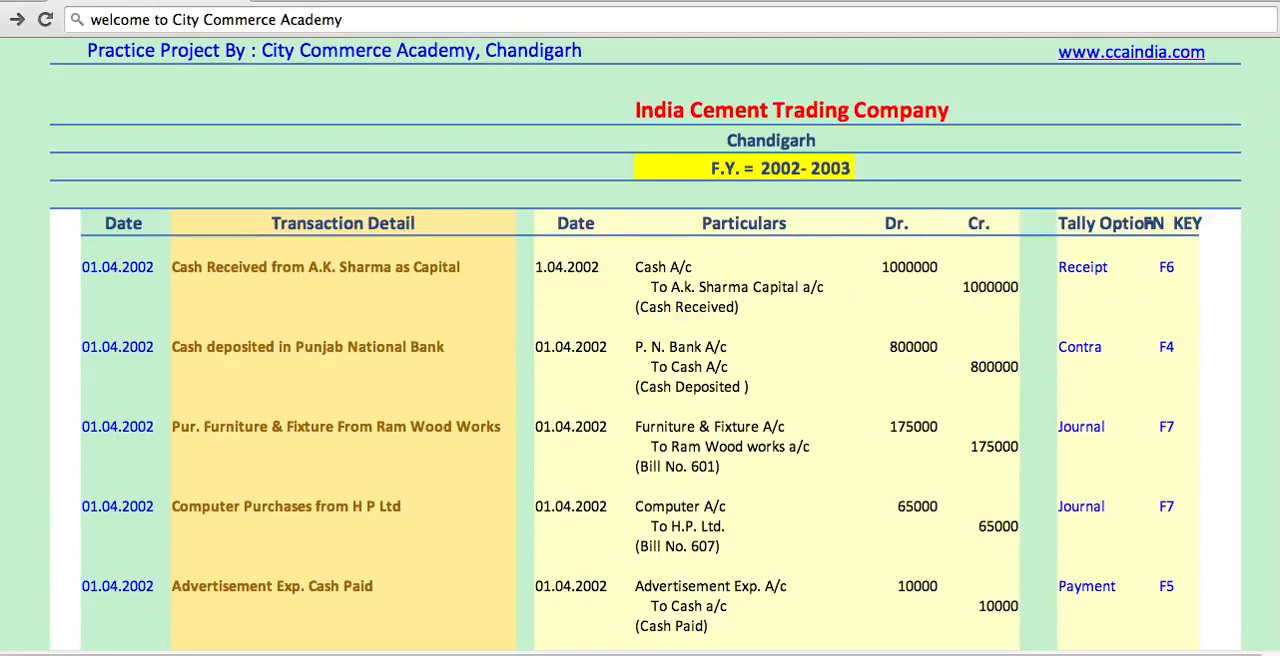
pyautogui.click(757, 654)
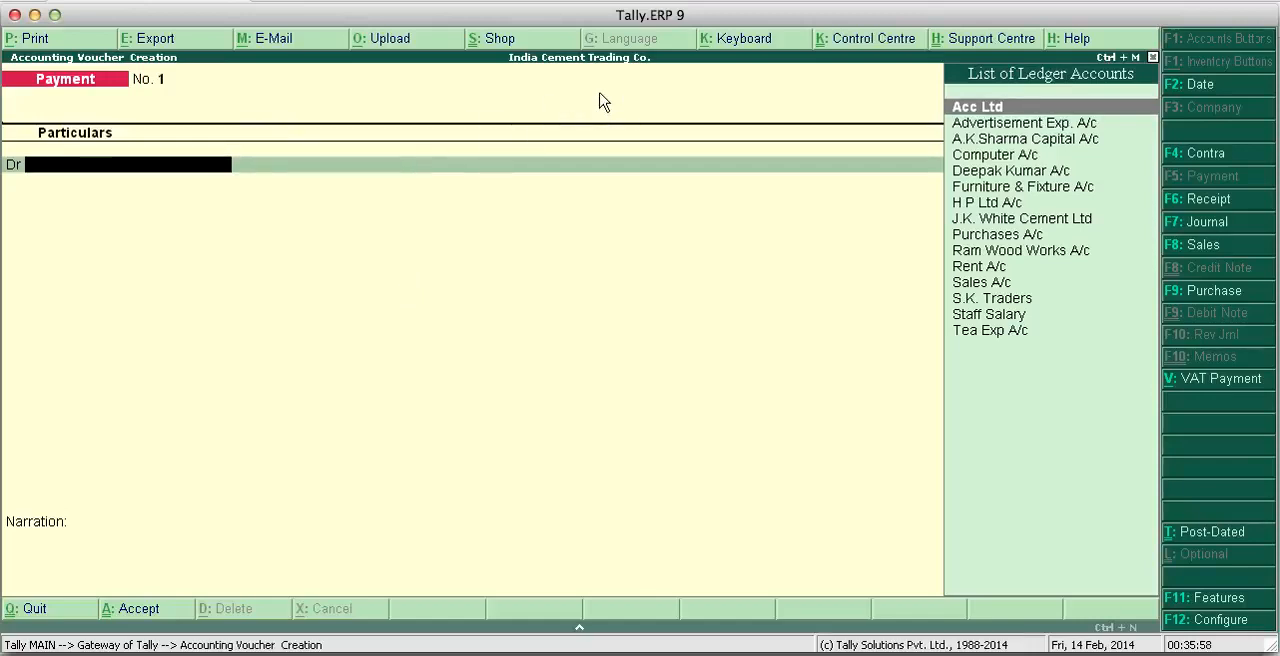
# - Try the dates 2-4-2002 and 1-5 on the payment voucher
pyautogui.click(1200, 85)
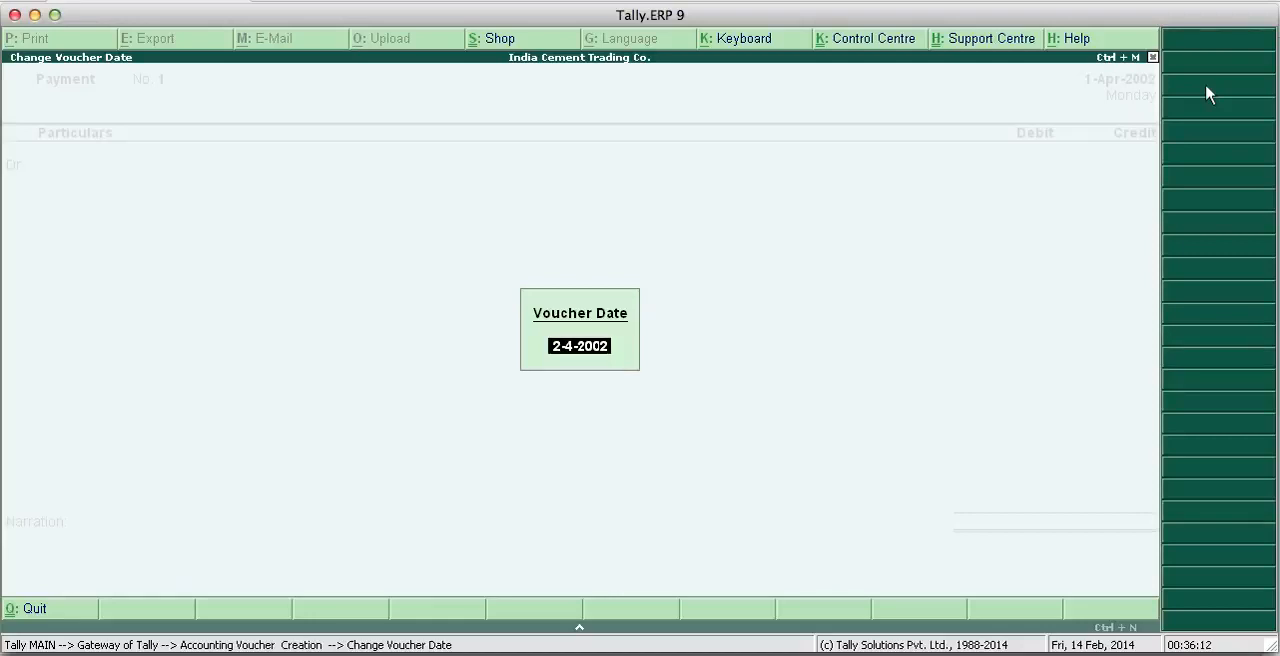
pyautogui.press('Return')
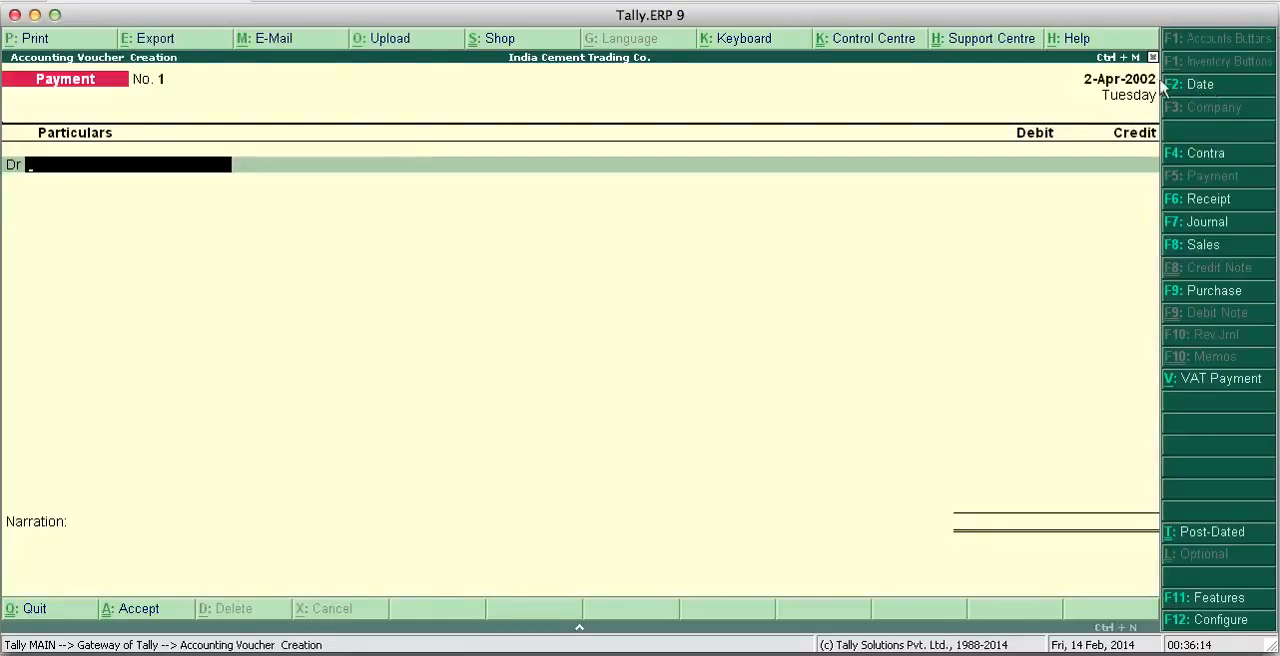
pyautogui.click(1186, 94)
pyautogui.write('1')
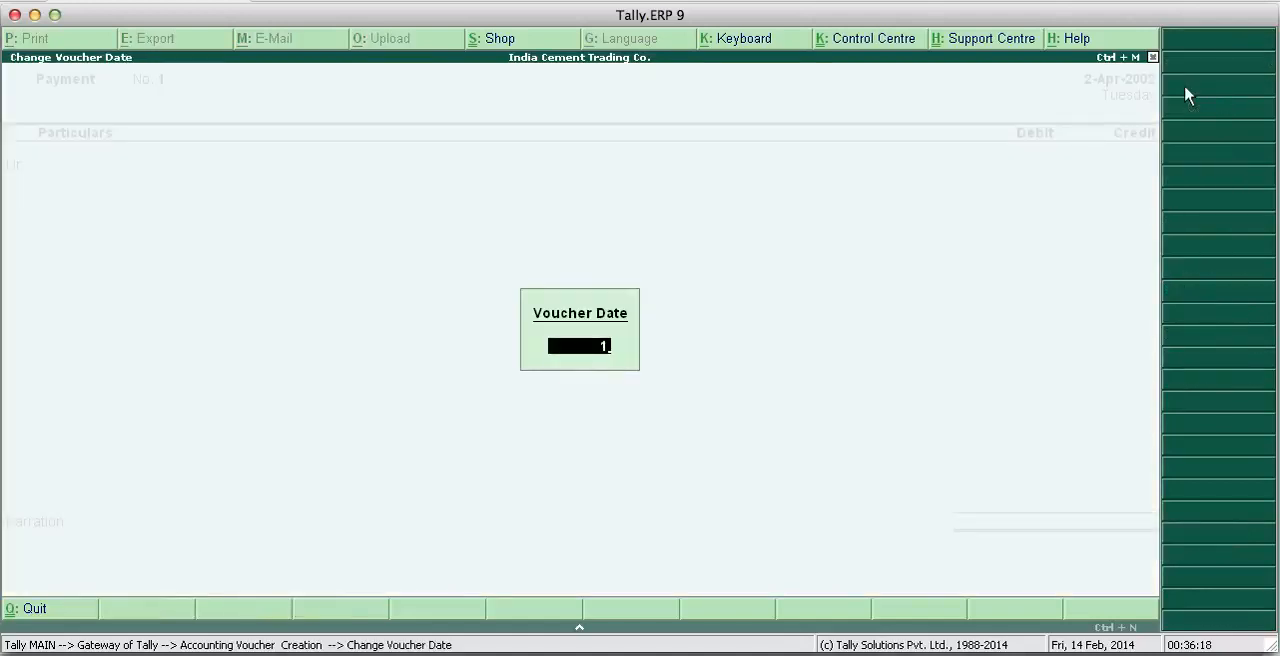
pyautogui.write('-5')
pyautogui.press('Return')
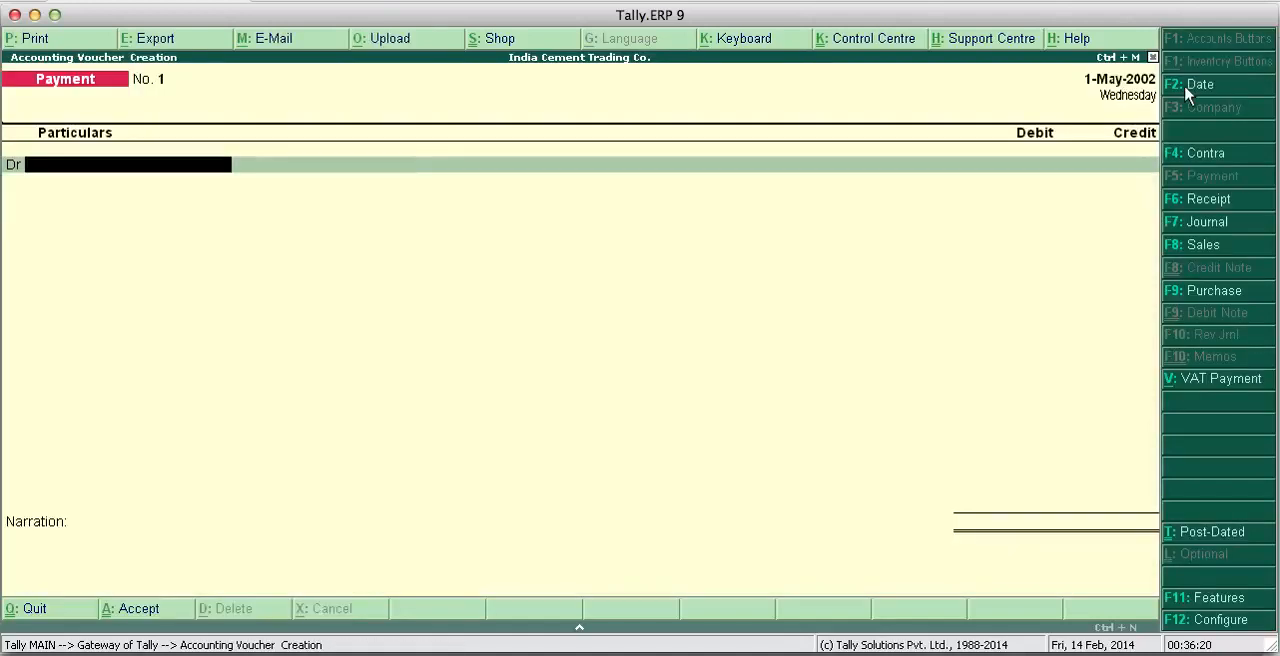
# - Set the payment voucher's date to 1-4 for the first project transactions
pyautogui.click(1192, 86)
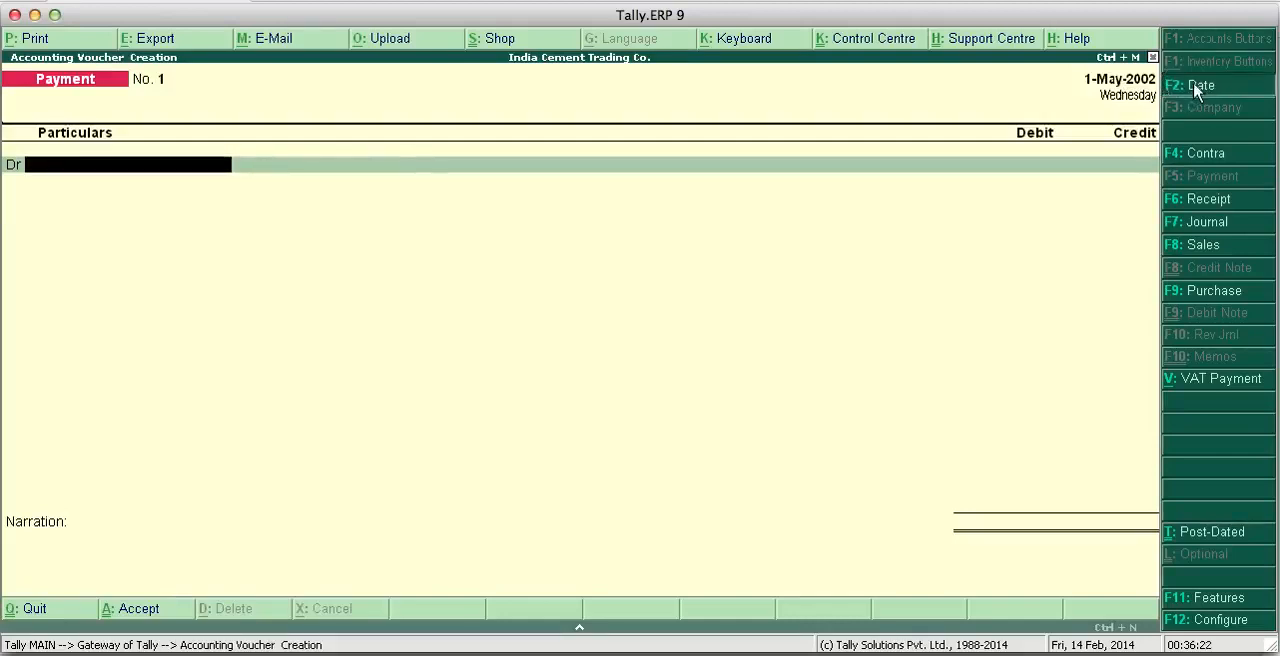
pyautogui.write('1-4')
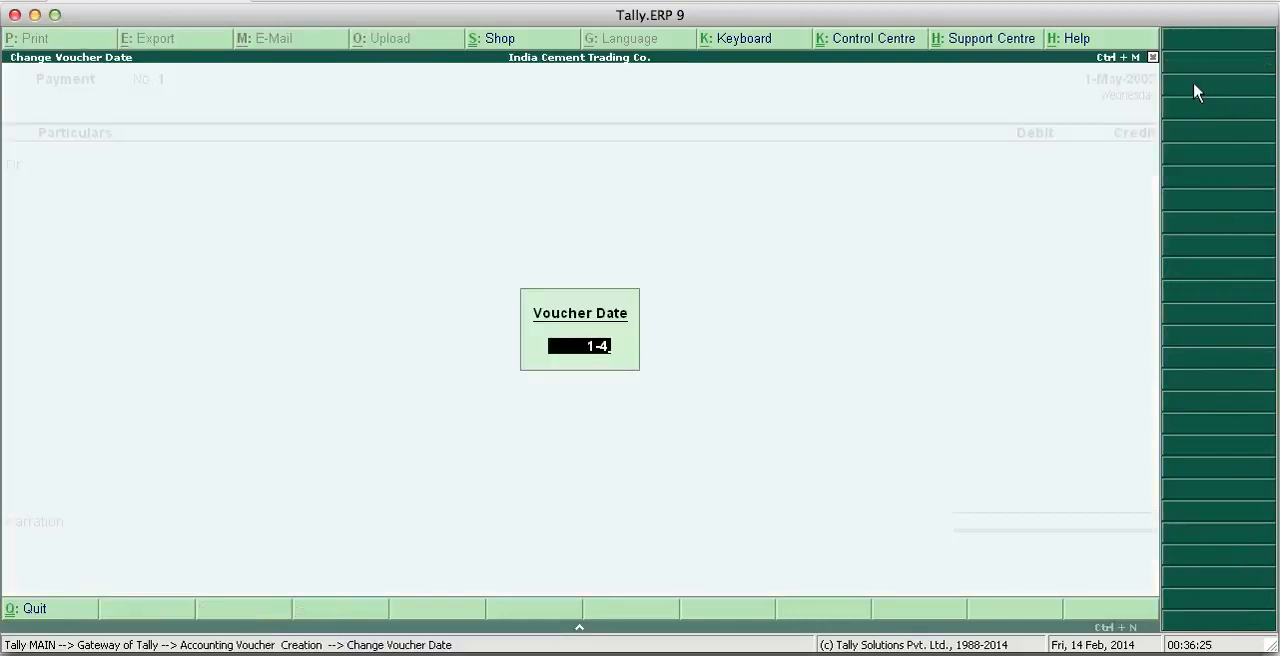
pyautogui.press('Return')
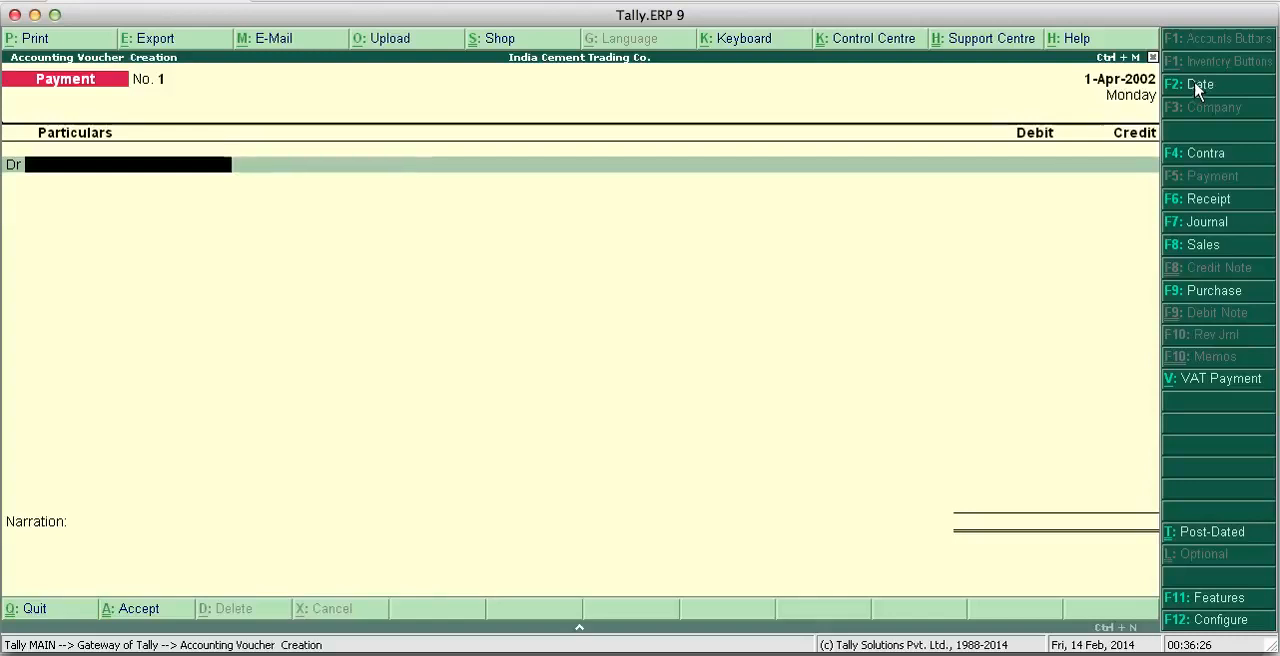
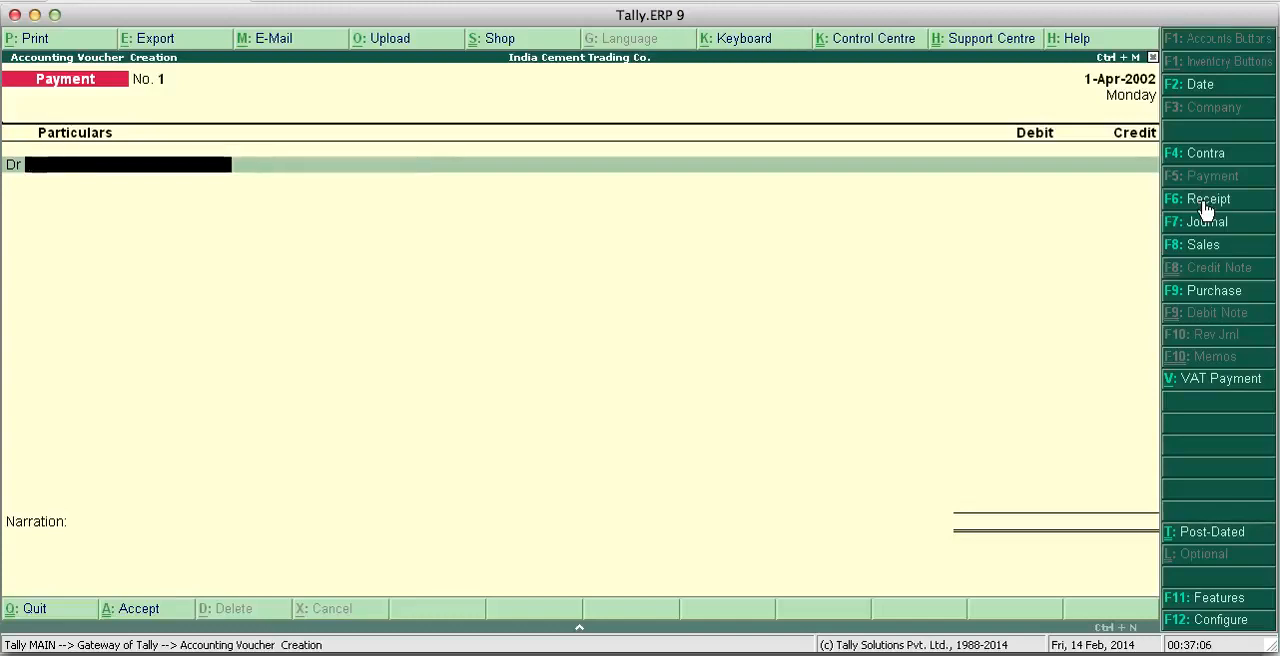
# - Start a receipt voucher and credit the owner's capital account with 10,00,000
pyautogui.click(1205, 205)
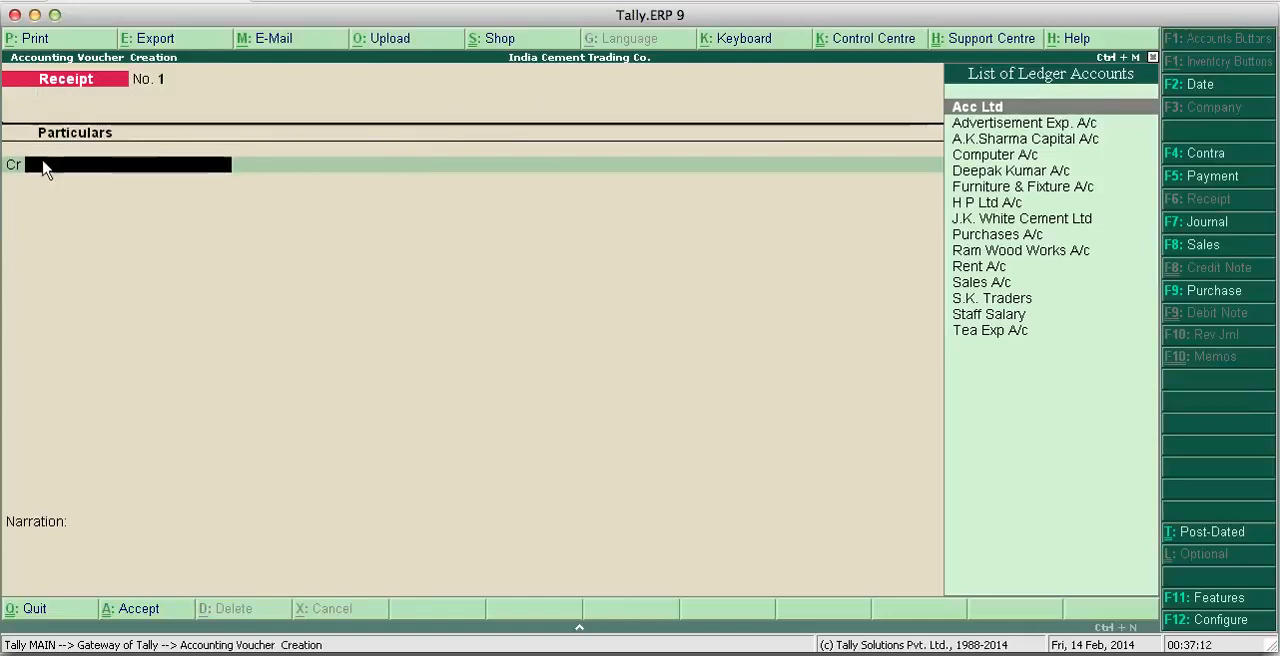
pyautogui.press('Return')
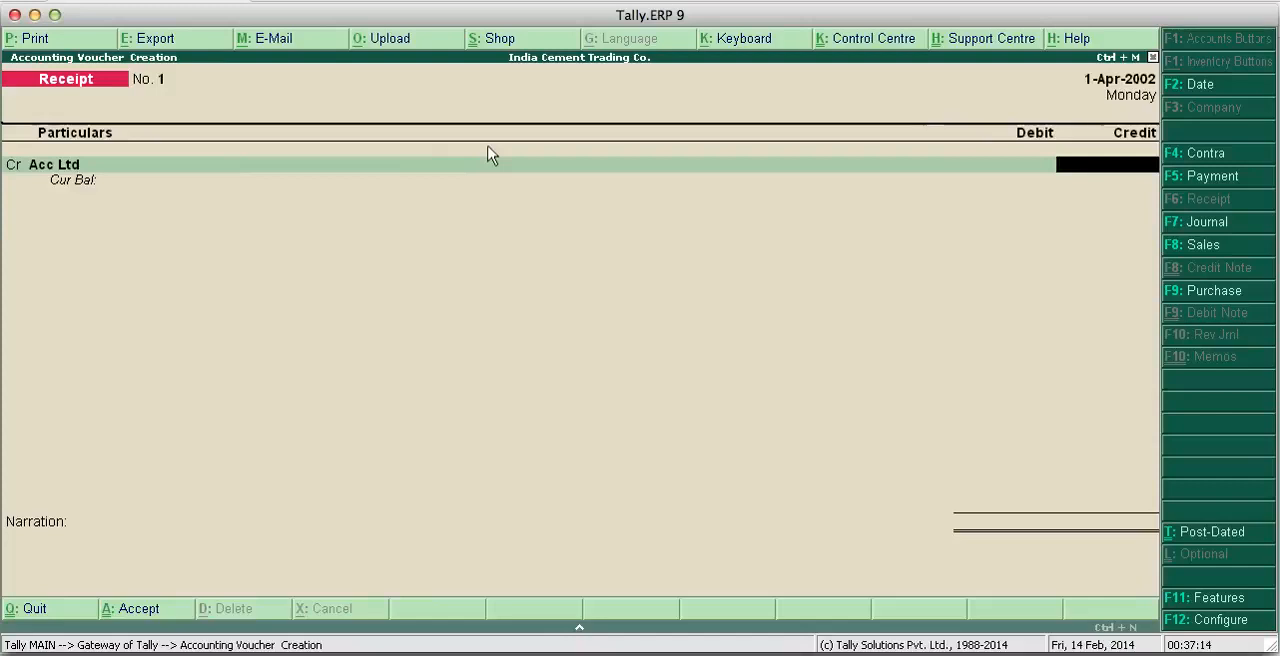
pyautogui.press('BackSpace')
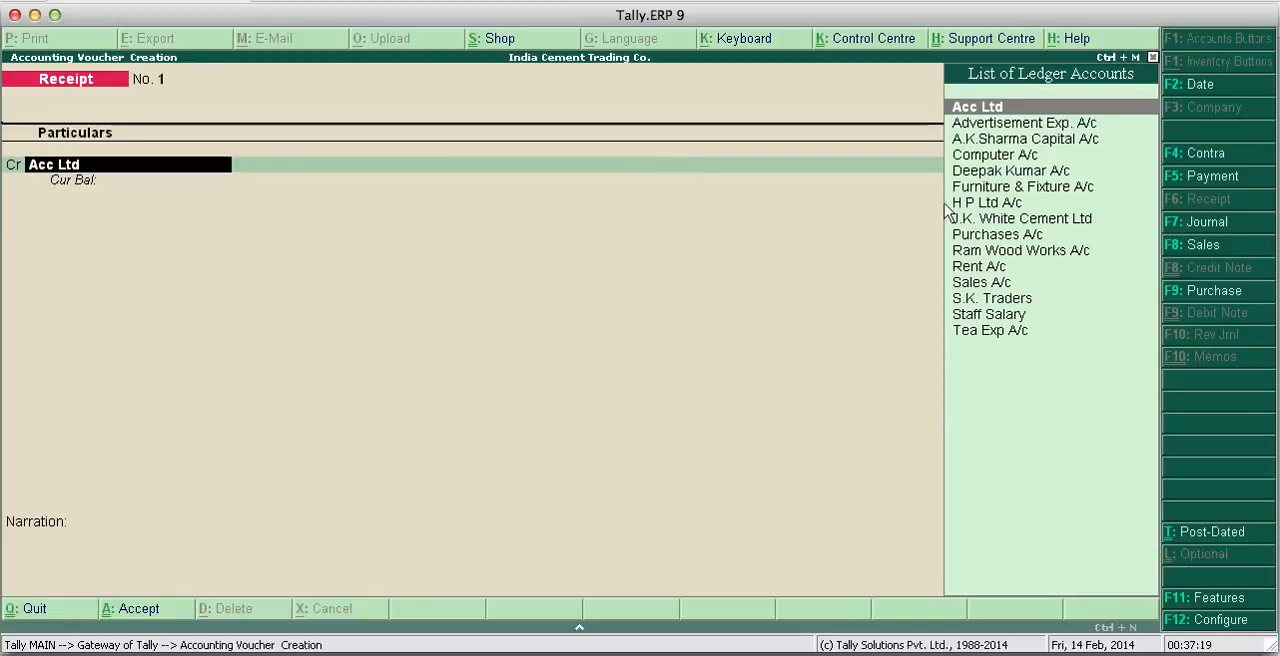
pyautogui.click(983, 145)
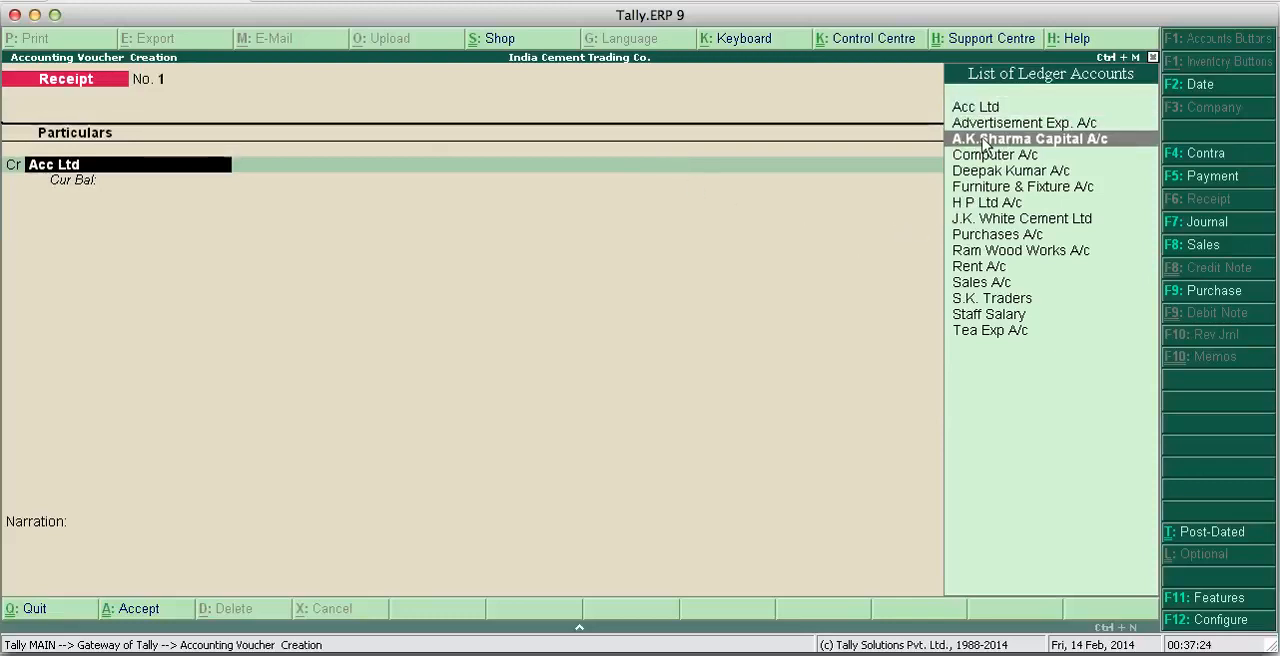
pyautogui.click(983, 145)
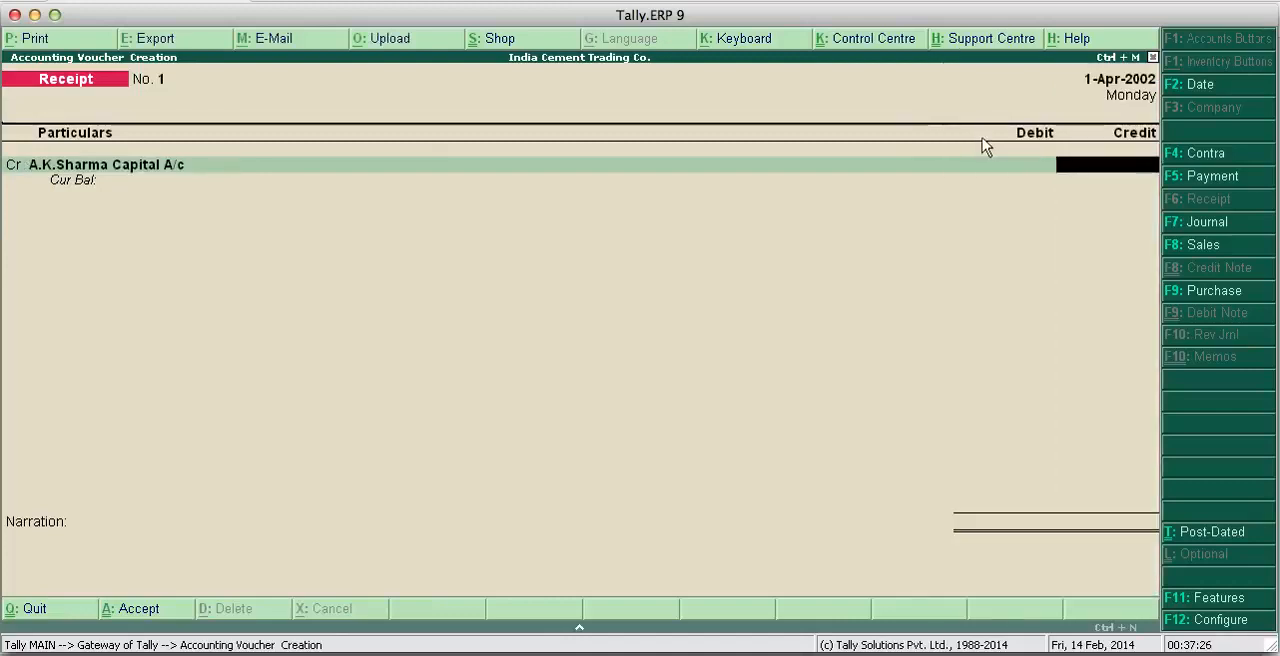
pyautogui.write('10,')
pyautogui.write('00,000')
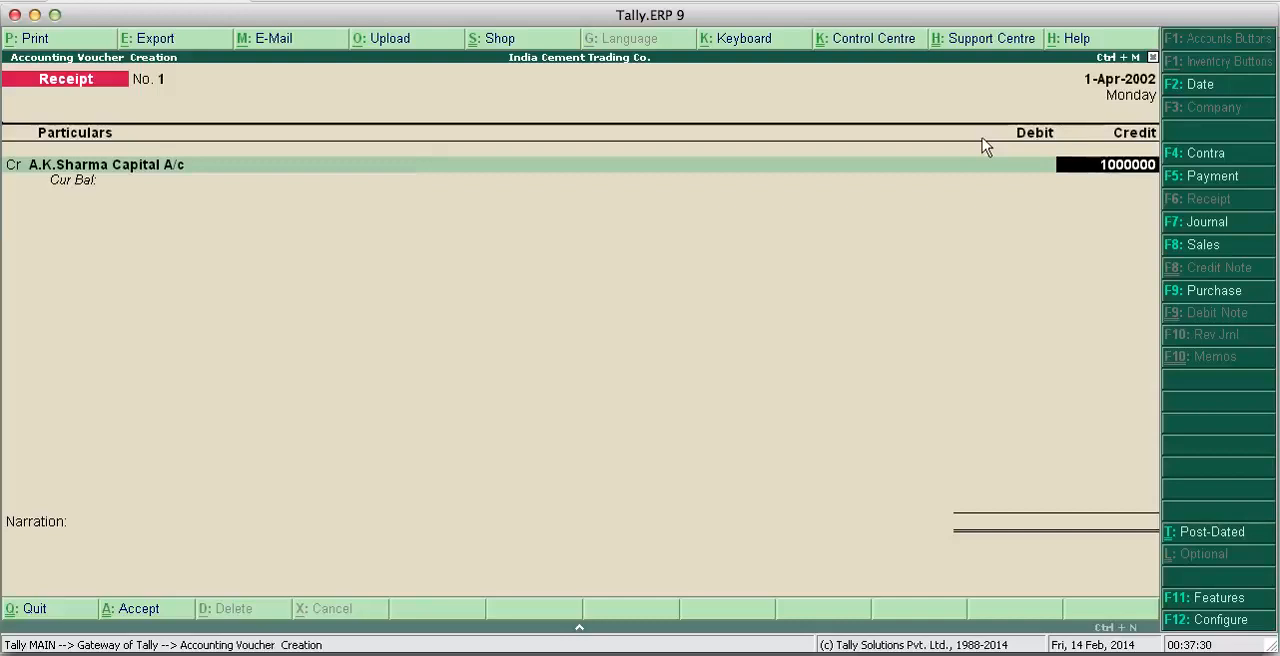
pyautogui.press('Return')
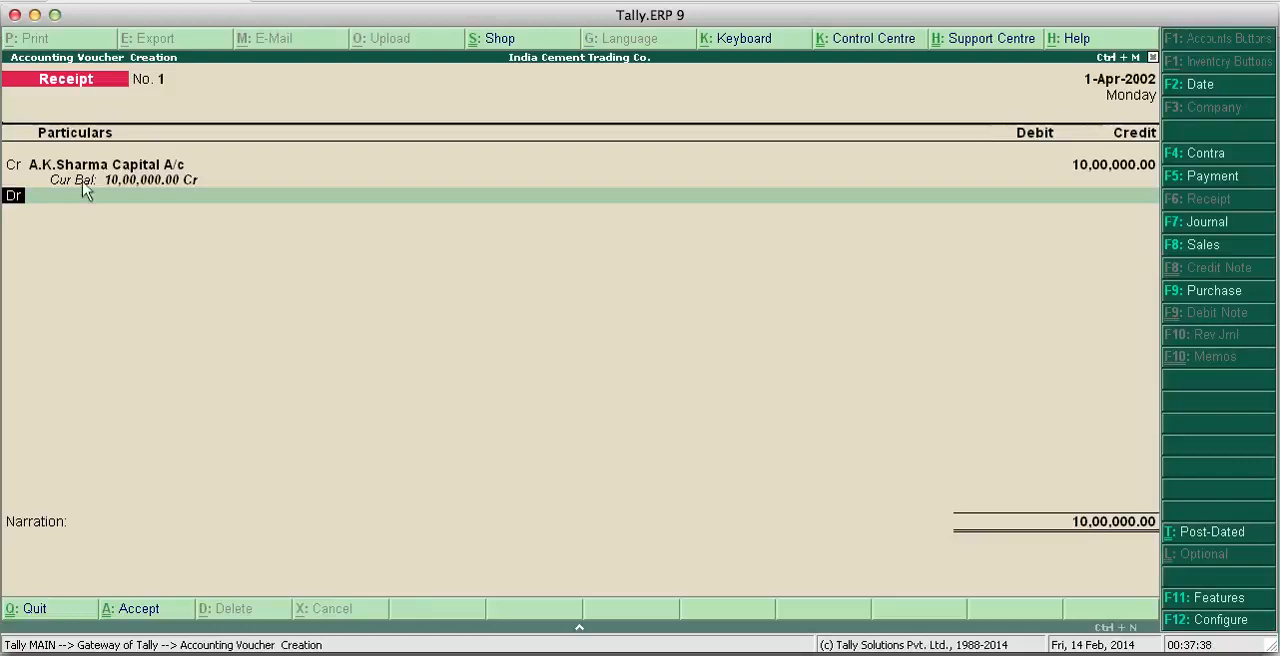
# - Debit Cash with 10,00,000 in the receipt voucher, add the narration "Cash received" and save it
pyautogui.click(49, 206)
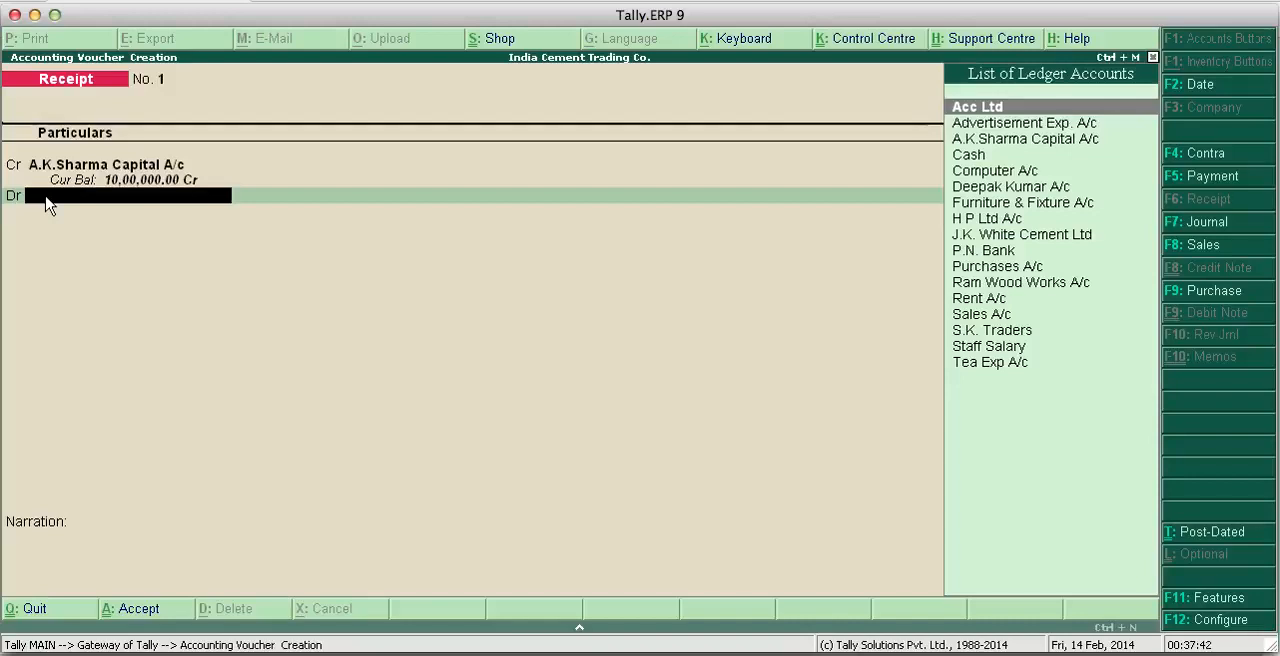
pyautogui.press('Down')
pyautogui.press('Down')
pyautogui.press('Down')
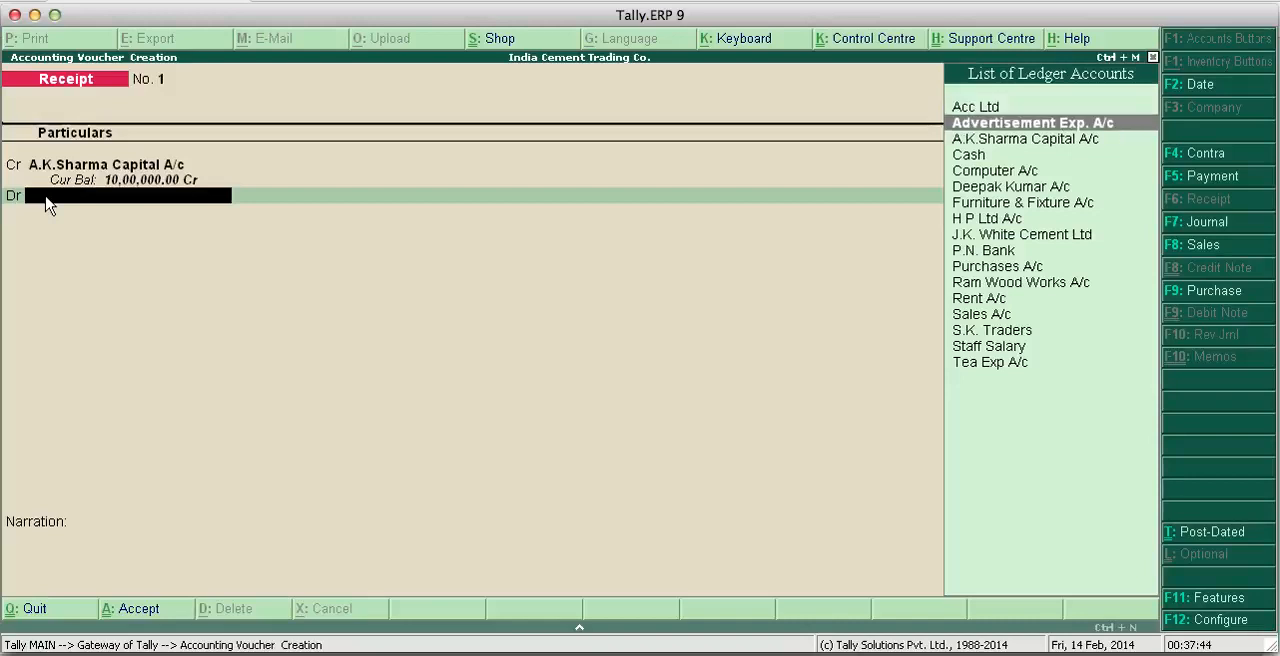
pyautogui.press('Return')
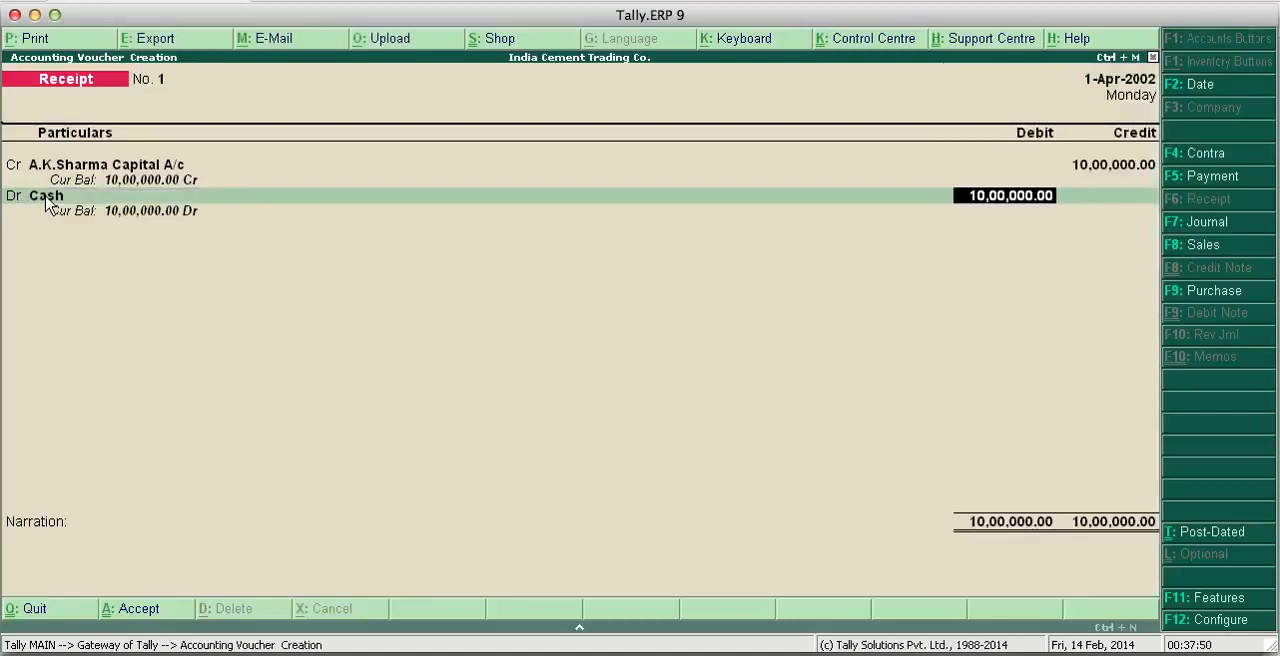
pyautogui.press('Return')
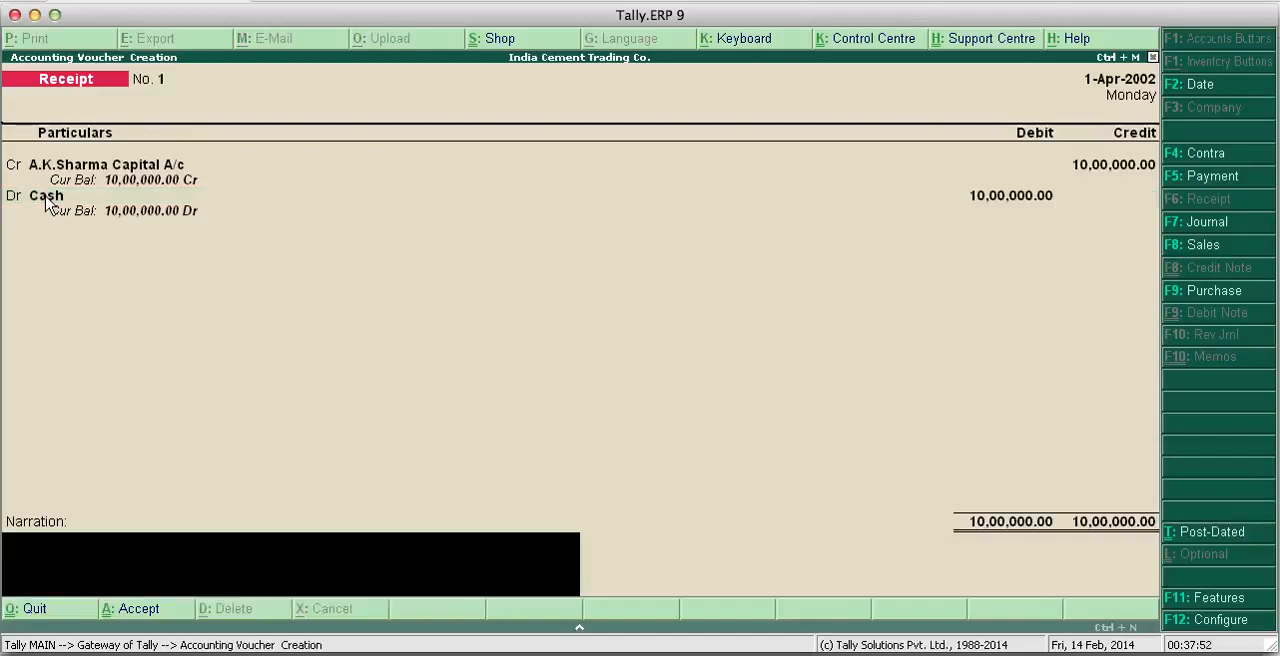
pyautogui.write('Cash received')
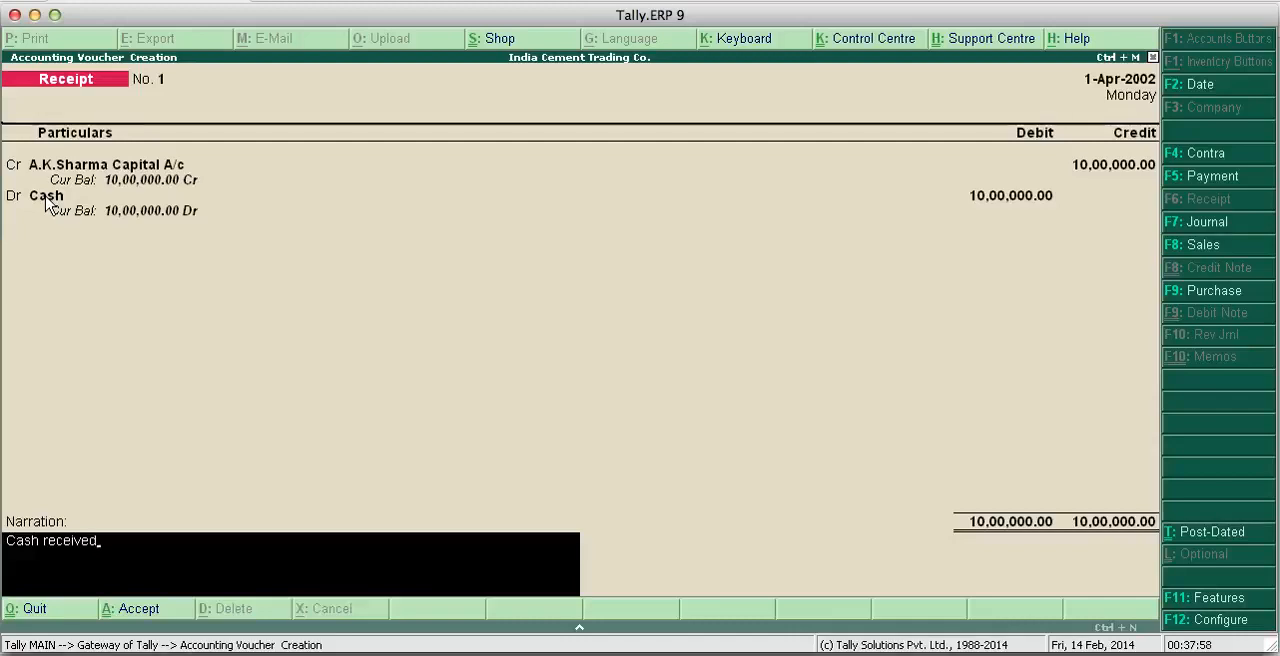
pyautogui.press('Return')
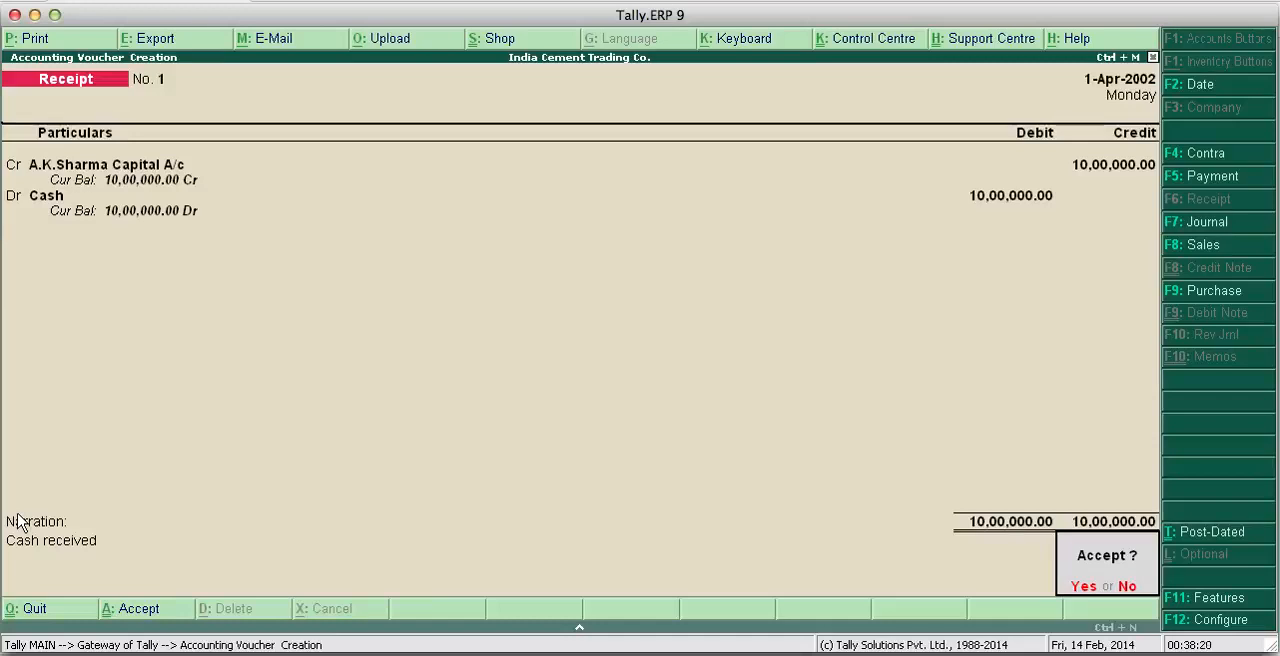
pyautogui.press('y')
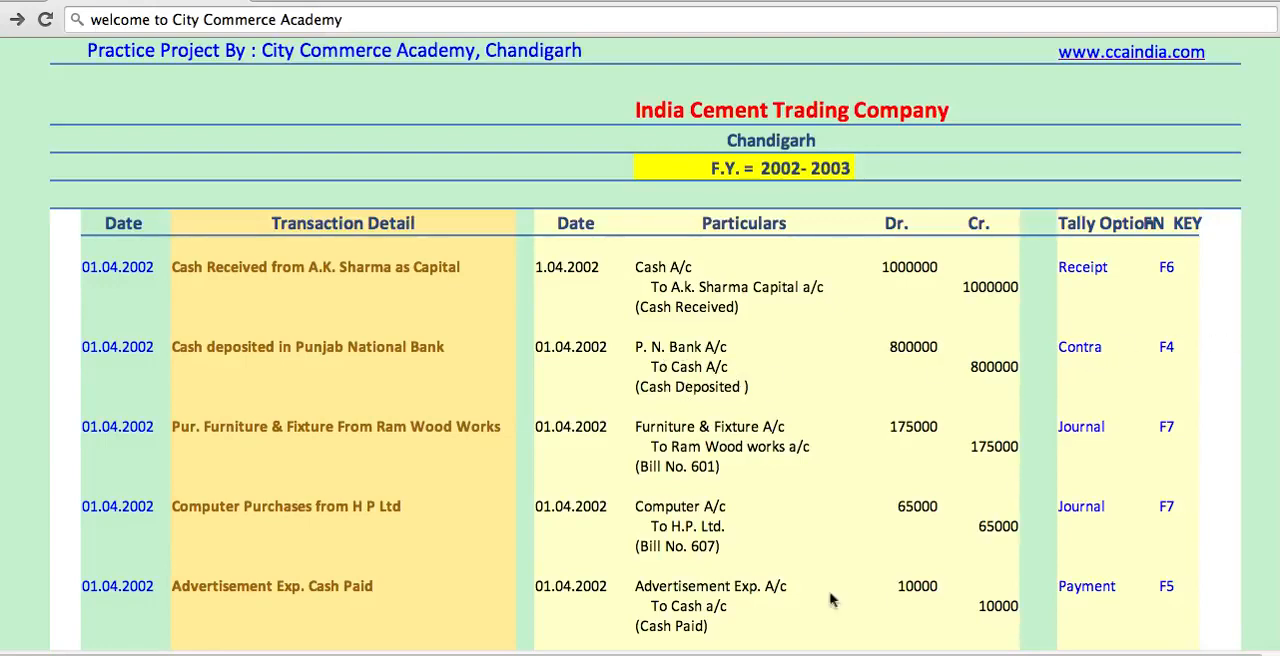
# - Return from the practice project page to Tally.ERP 9 and set the voucher date to 1-Apr-2002
pyautogui.click(759, 655)
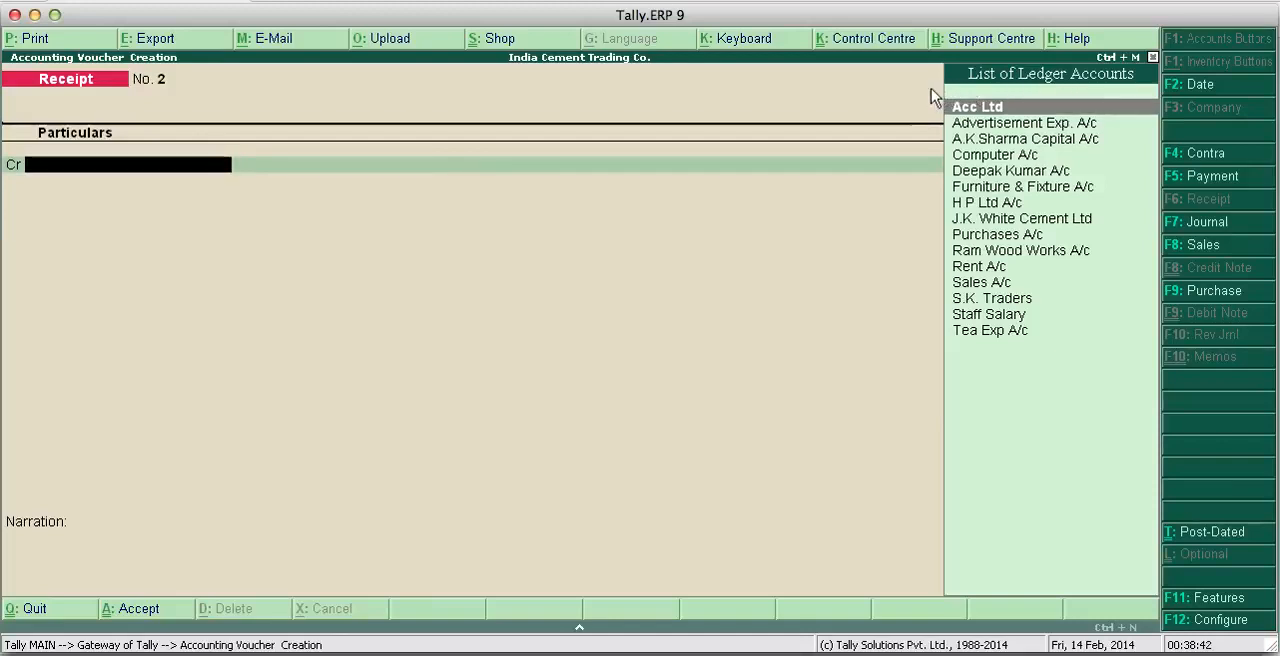
pyautogui.click(1208, 86)
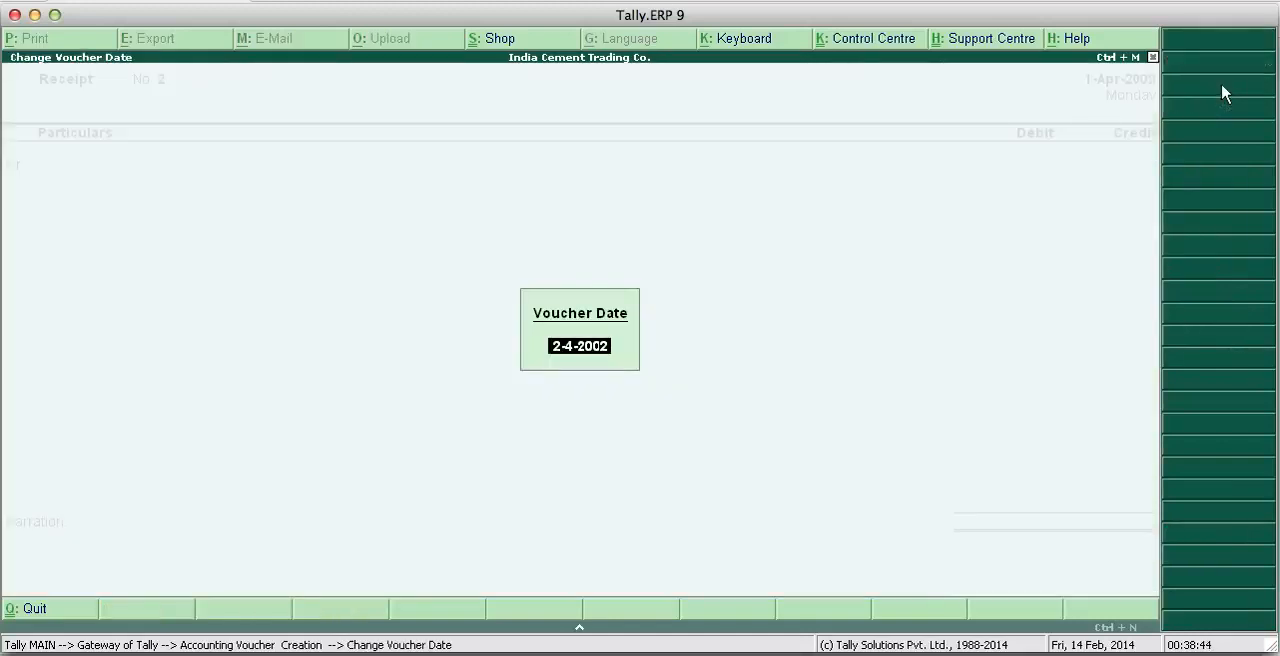
pyautogui.write('1')
pyautogui.press('Return')
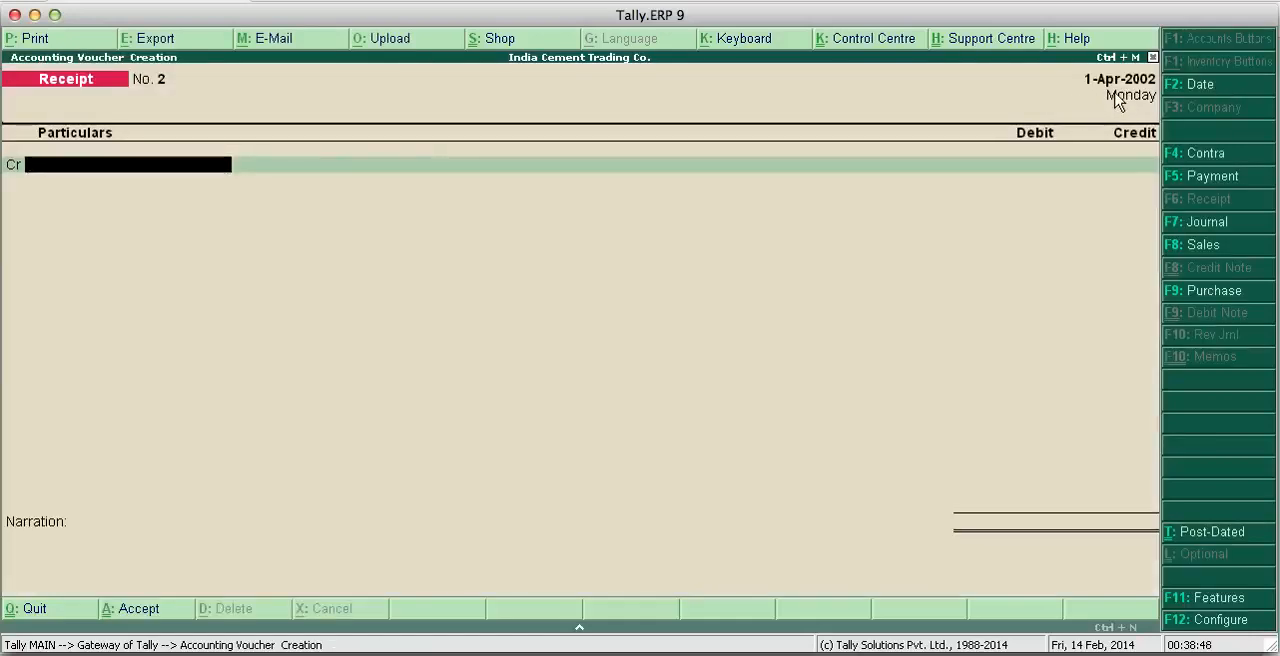
# - Start a contra voucher and credit Cash with 8,00,000
pyautogui.click(1196, 158)
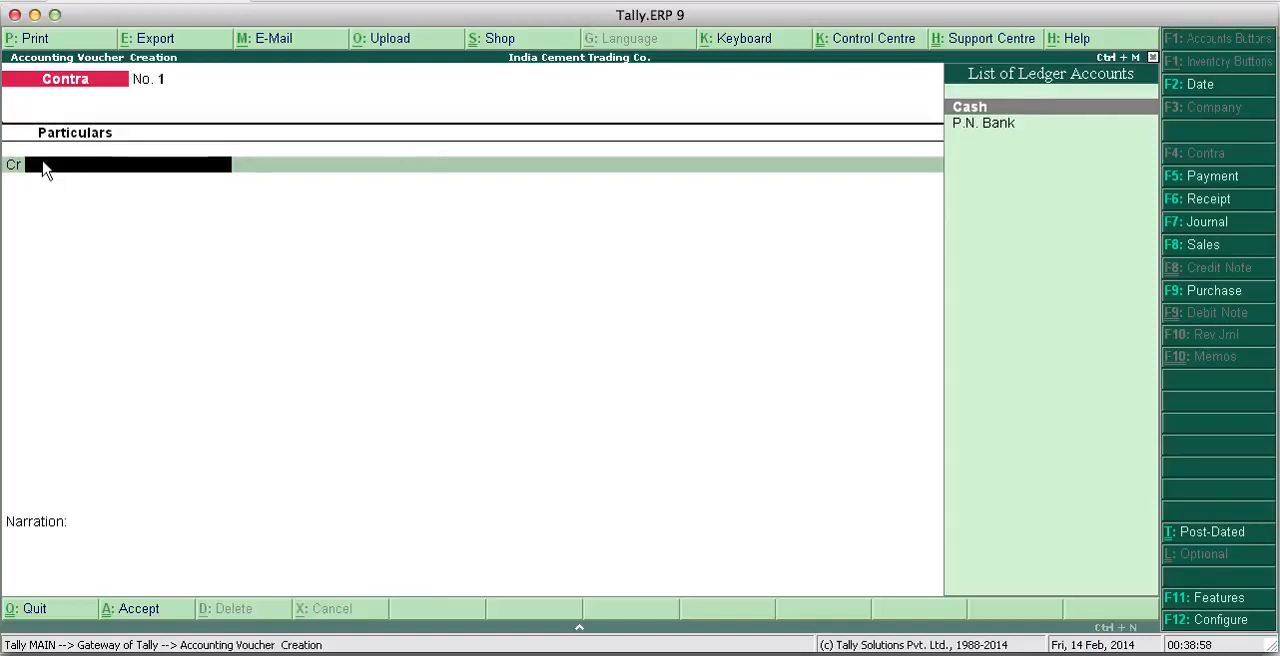
pyautogui.press('Return')
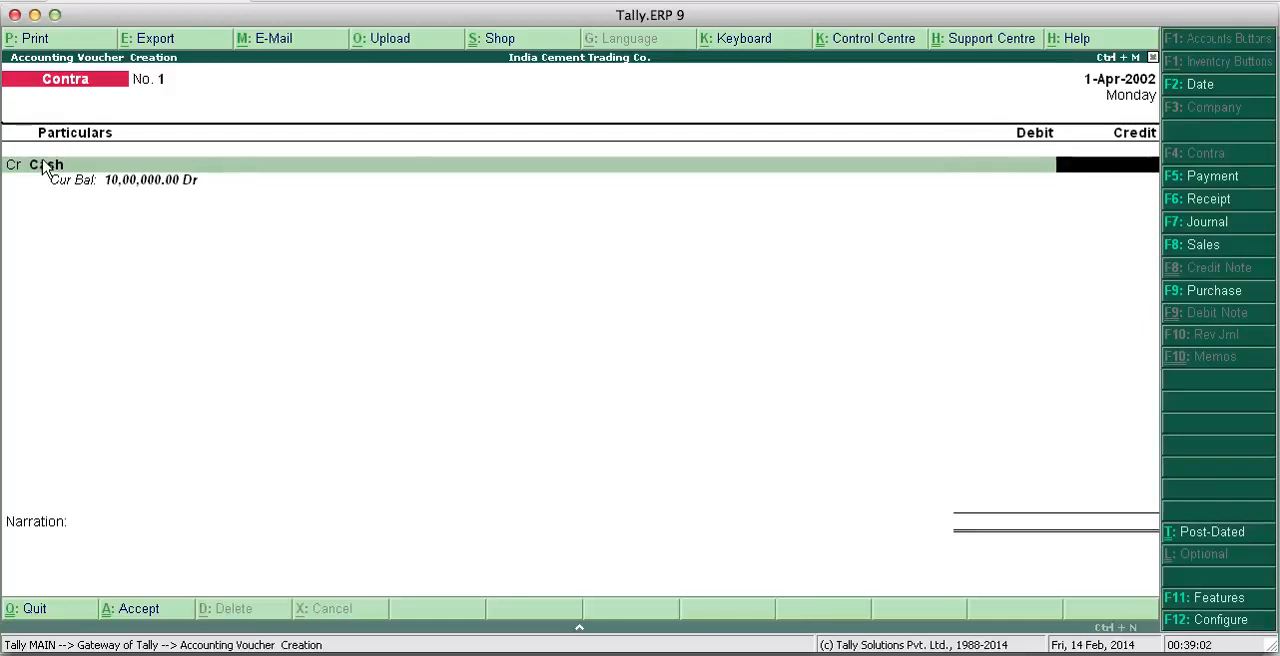
pyautogui.write('8,00,0')
pyautogui.write('00000')
pyautogui.press('Return')
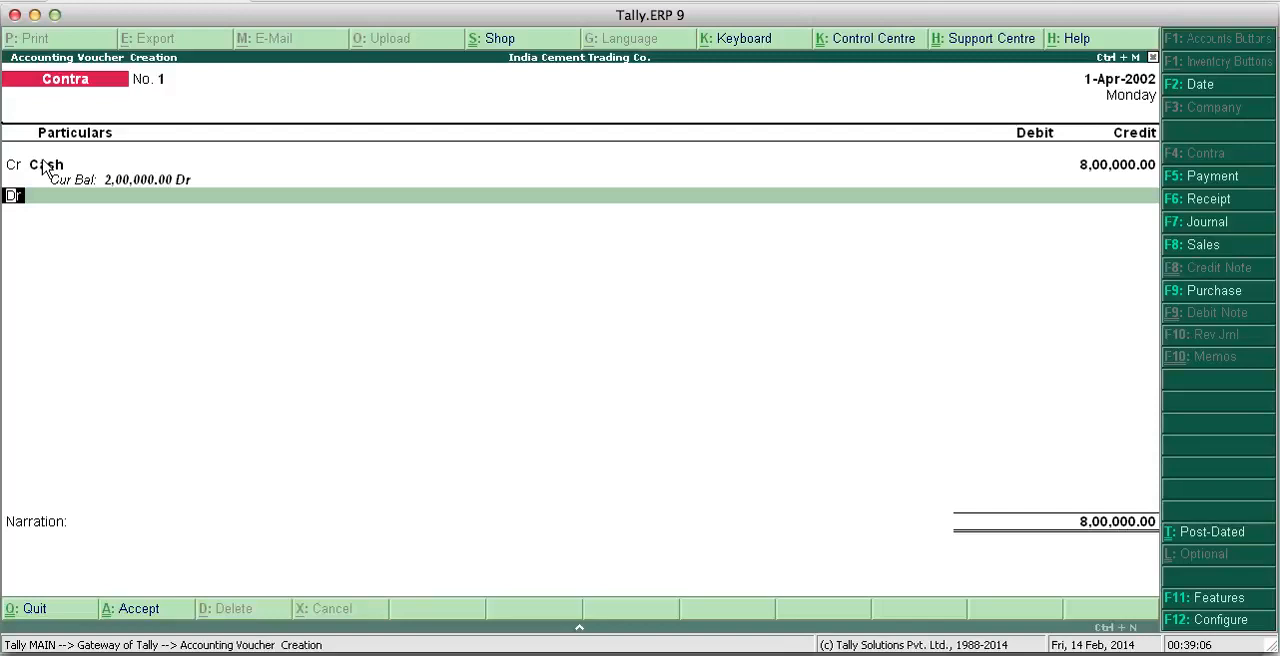
# - Debit P.N. Bank with 8,00,000 in the contra voucher
pyautogui.press('Return')
pyautogui.press('Down')
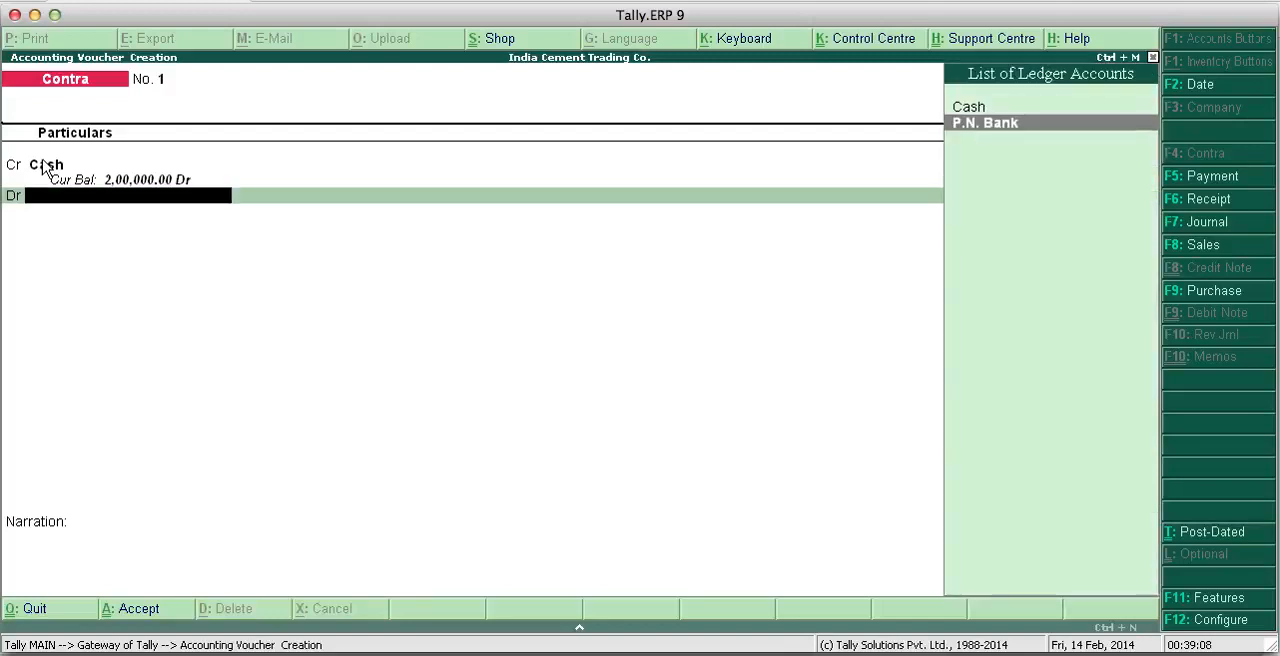
pyautogui.press('Return')
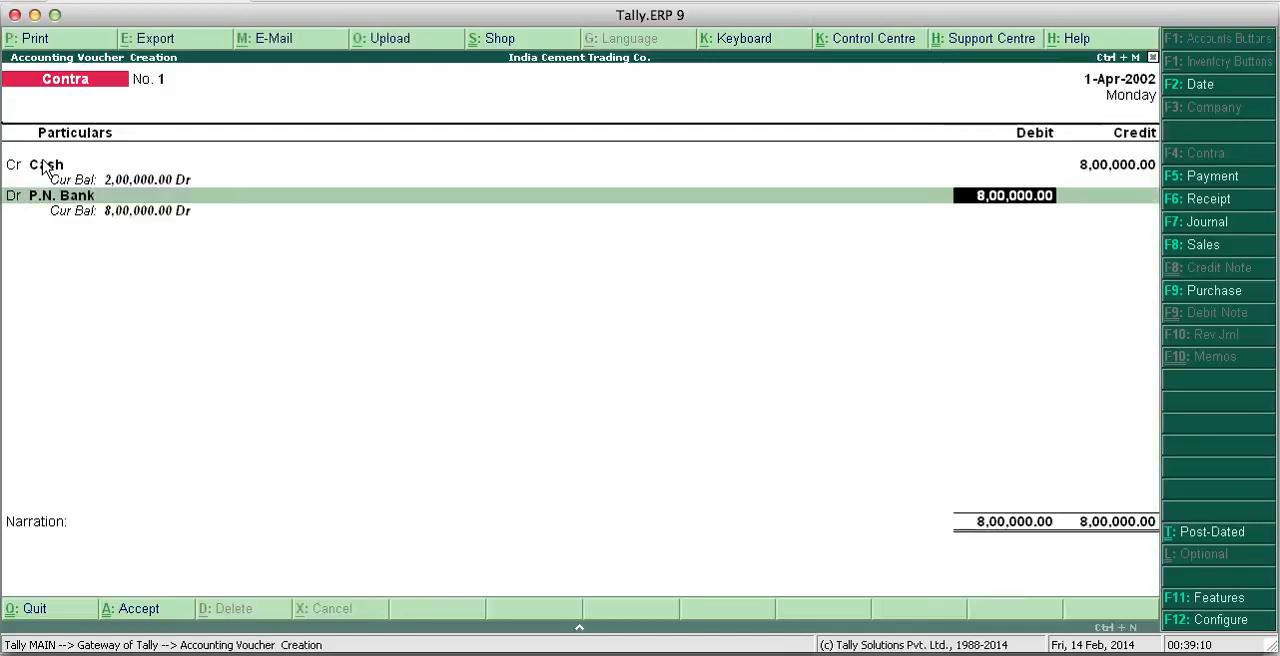
pyautogui.press('Return')
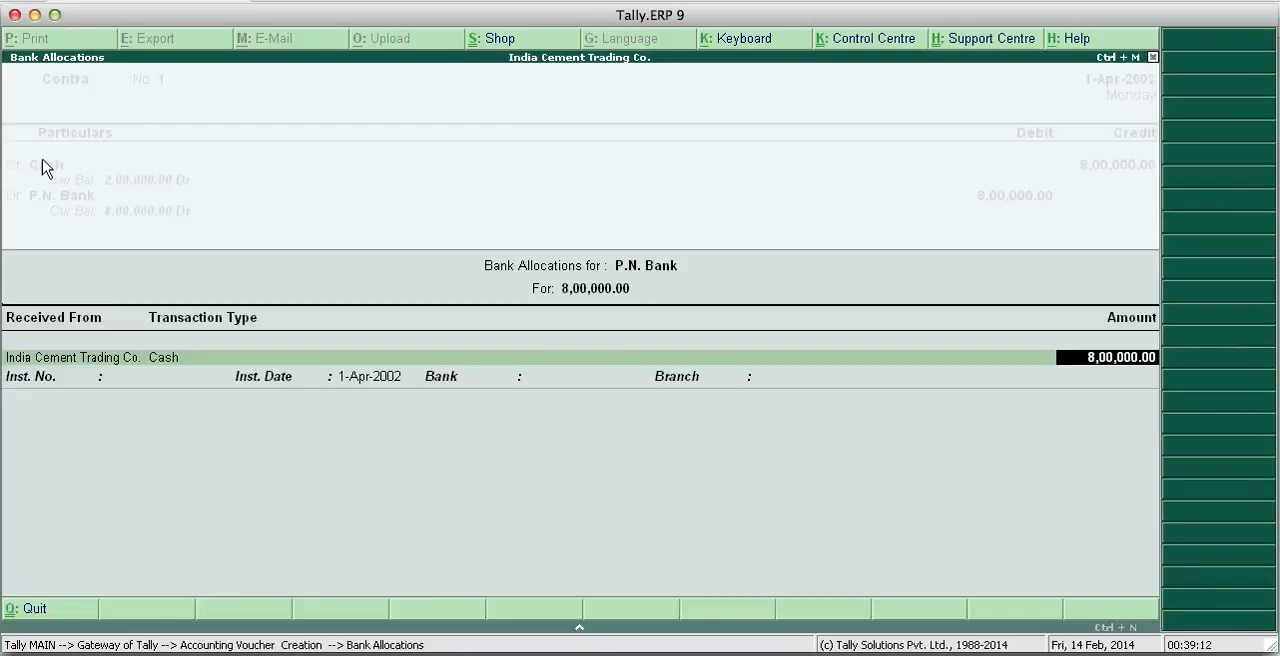
# - Accept the cash bank allocation without denominations and save the contra voucher with the narration "Cash deposited"
pyautogui.press('Return')
pyautogui.press('Return')
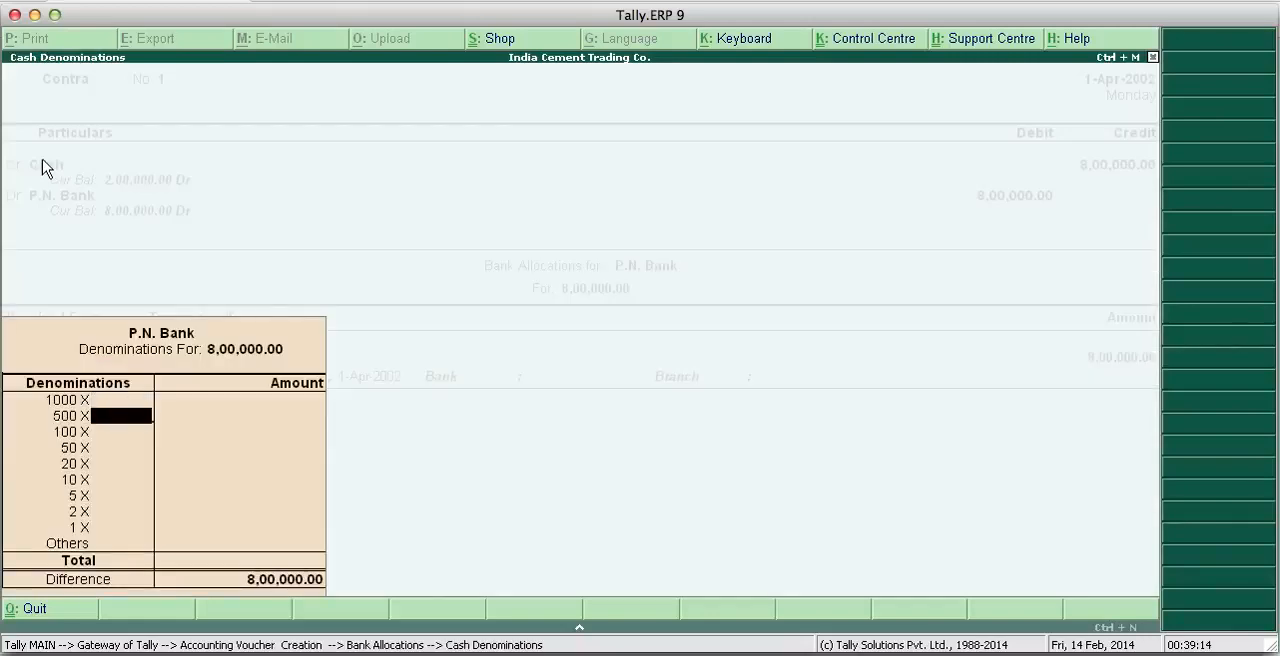
pyautogui.press('Return')
pyautogui.press('Return')
pyautogui.press('Return')
pyautogui.press('Return')
pyautogui.press('Return')
pyautogui.press('Return')
pyautogui.press('Return')
pyautogui.press('Return')
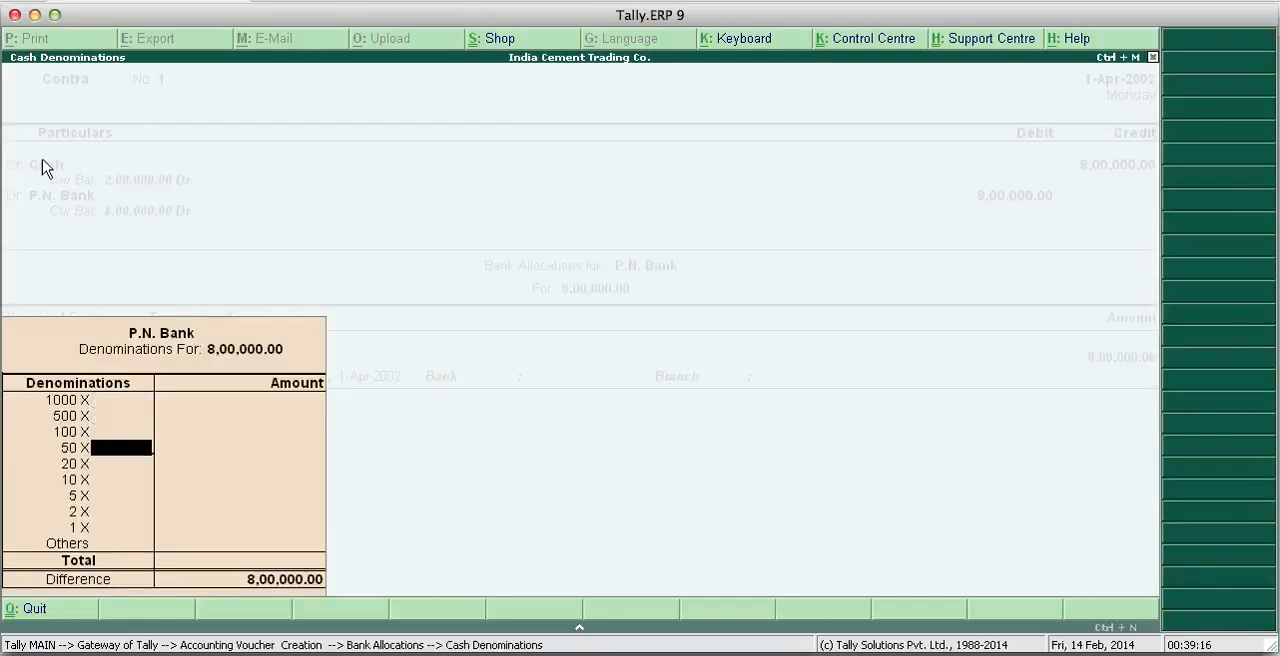
pyautogui.press('Return')
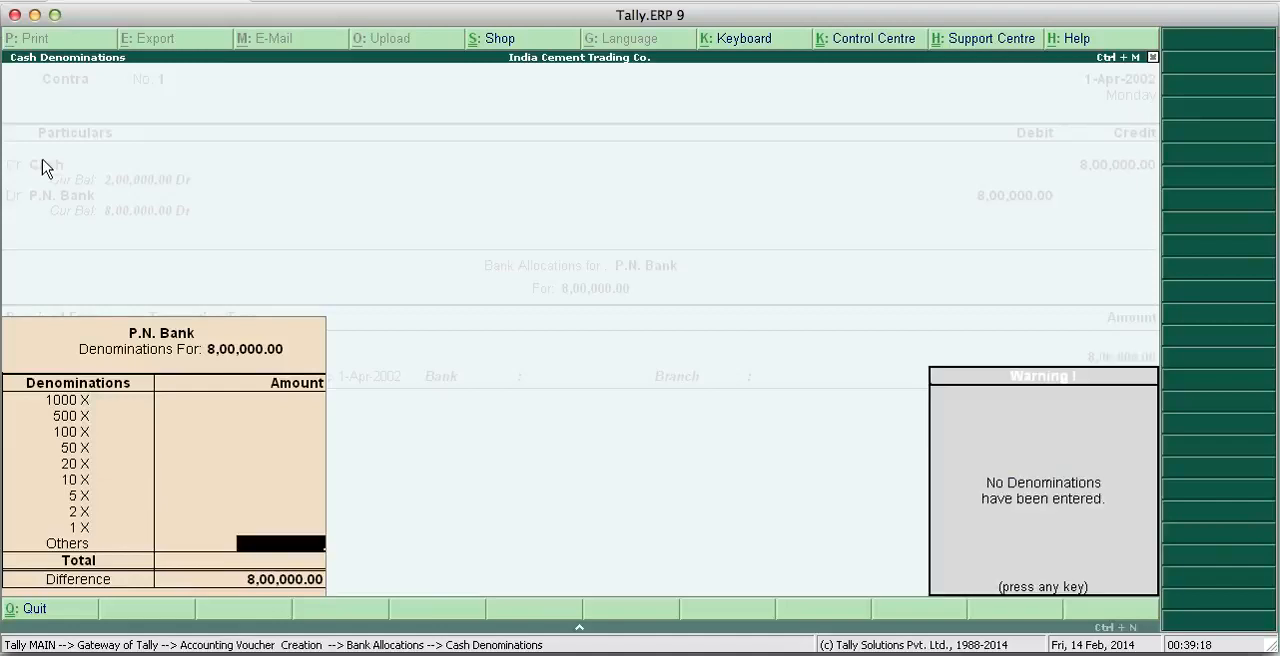
pyautogui.press('Return')
pyautogui.press('Return')
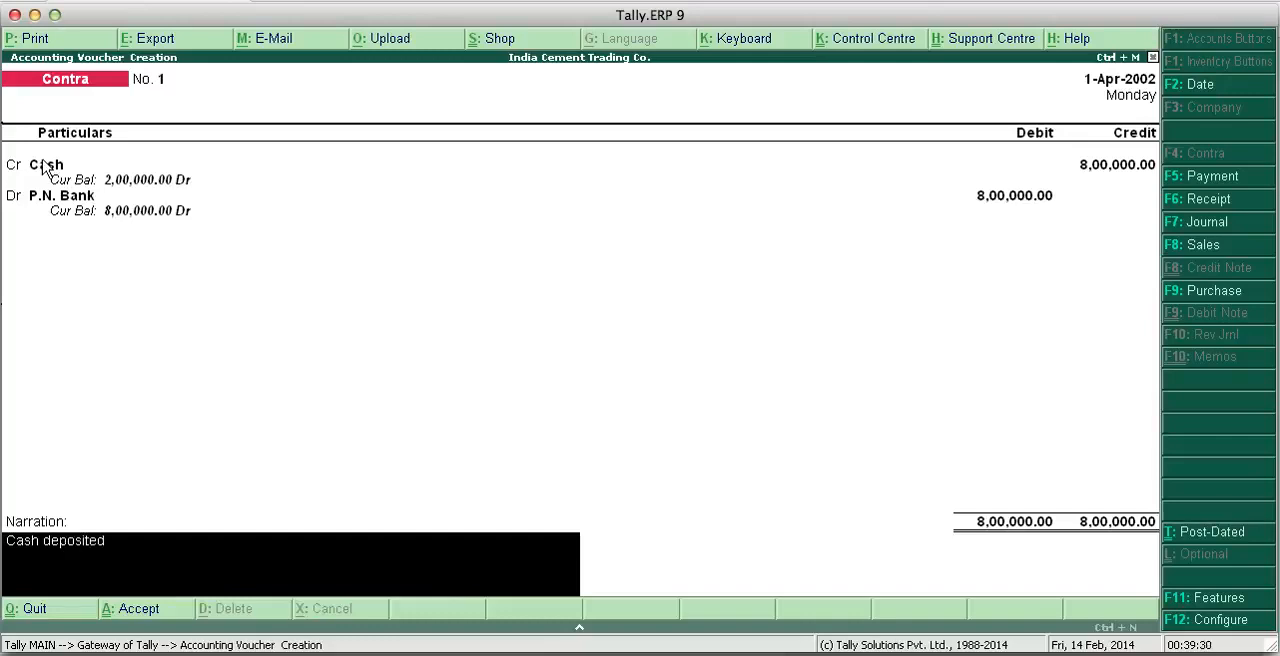
pyautogui.press('Return')
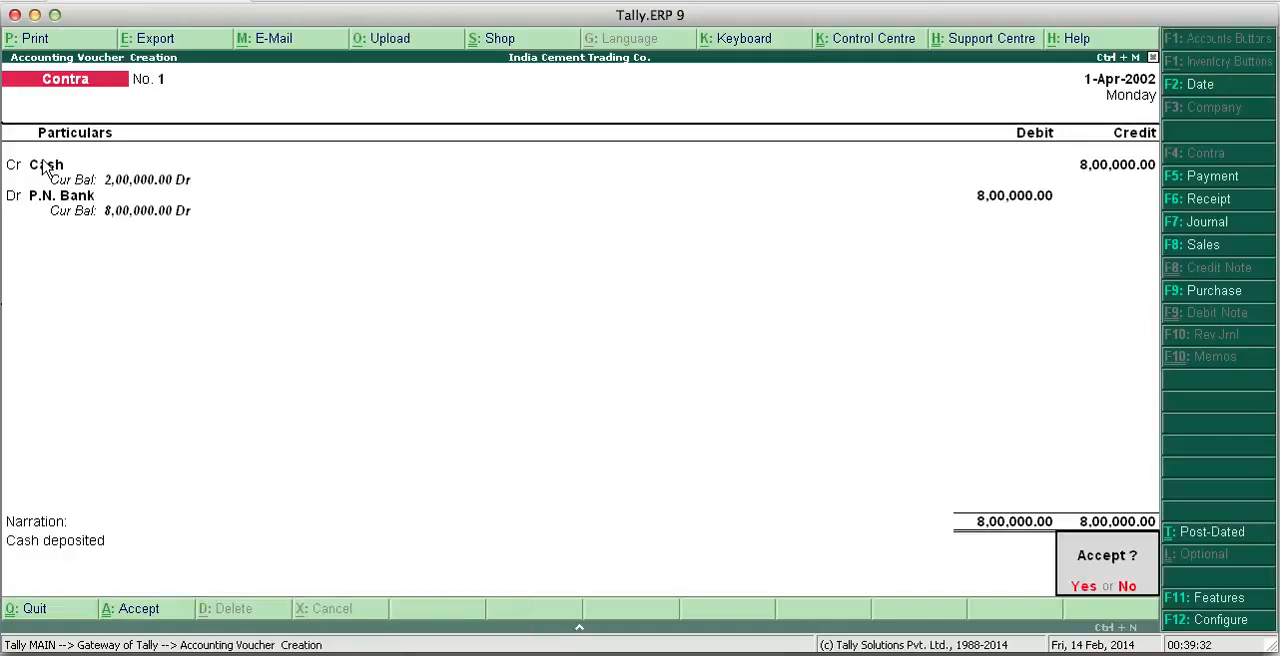
pyautogui.press('Return')
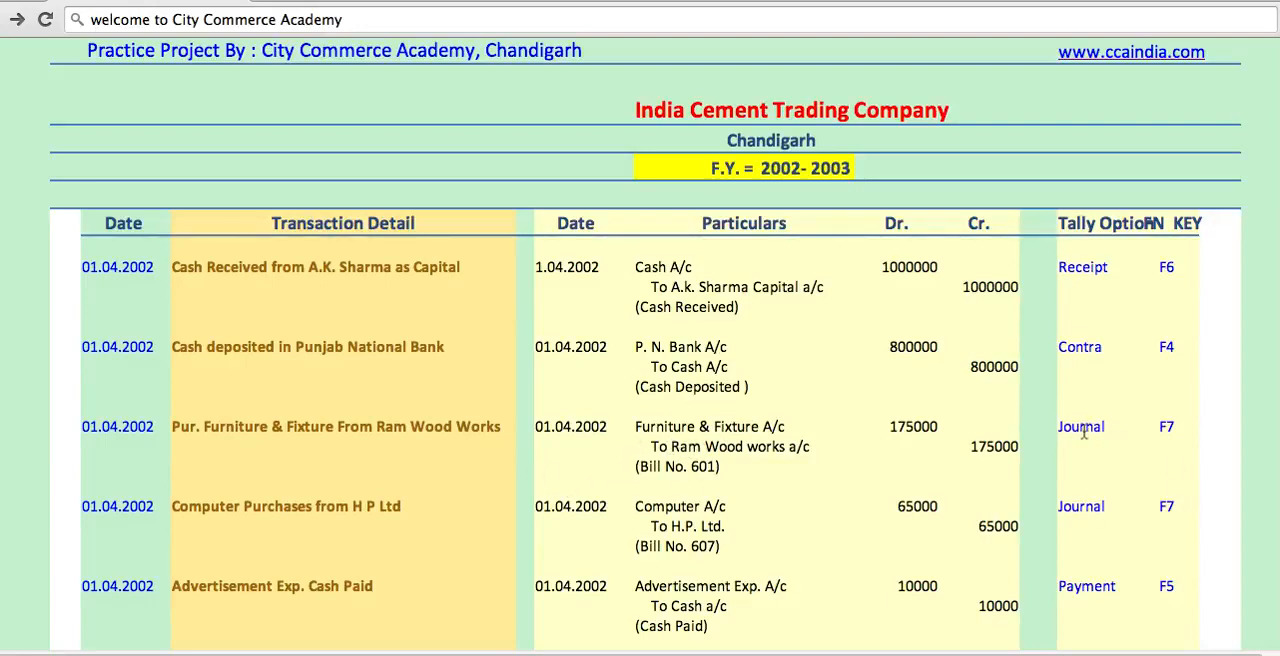
# - Return from the project page to Tally.ERP 9, start a journal voucher and debit Furniture & Fixture A/c with 1,75,000
pyautogui.click(757, 652)
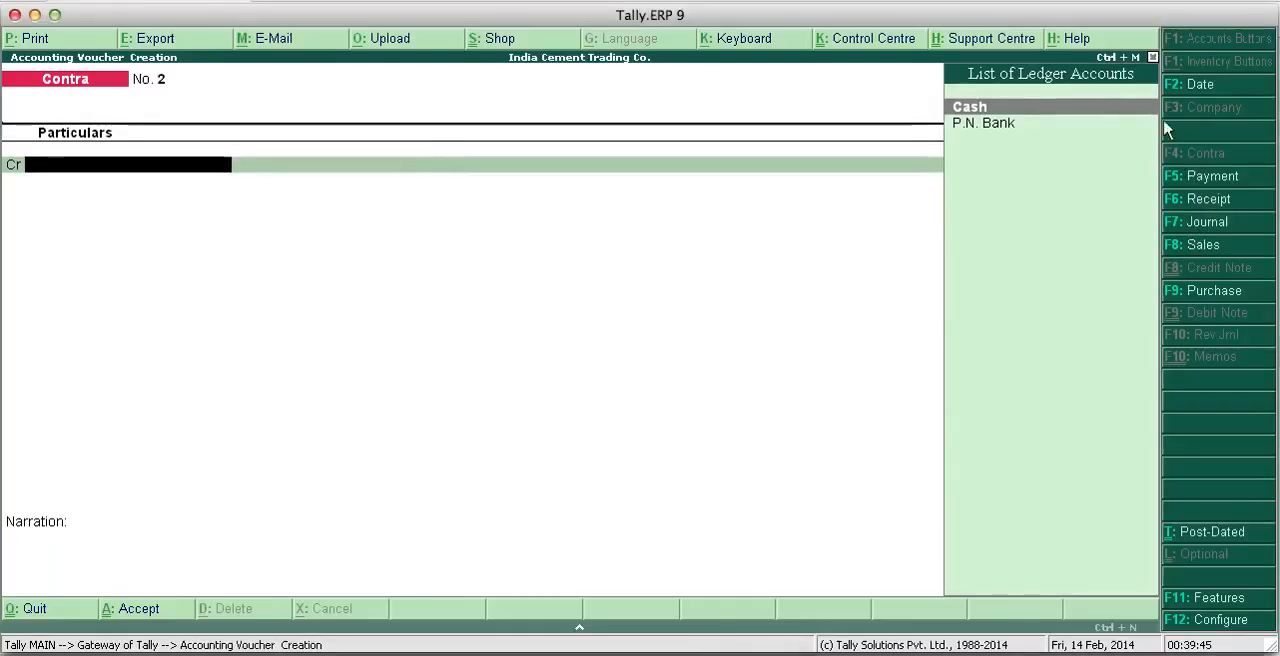
pyautogui.click(1190, 222)
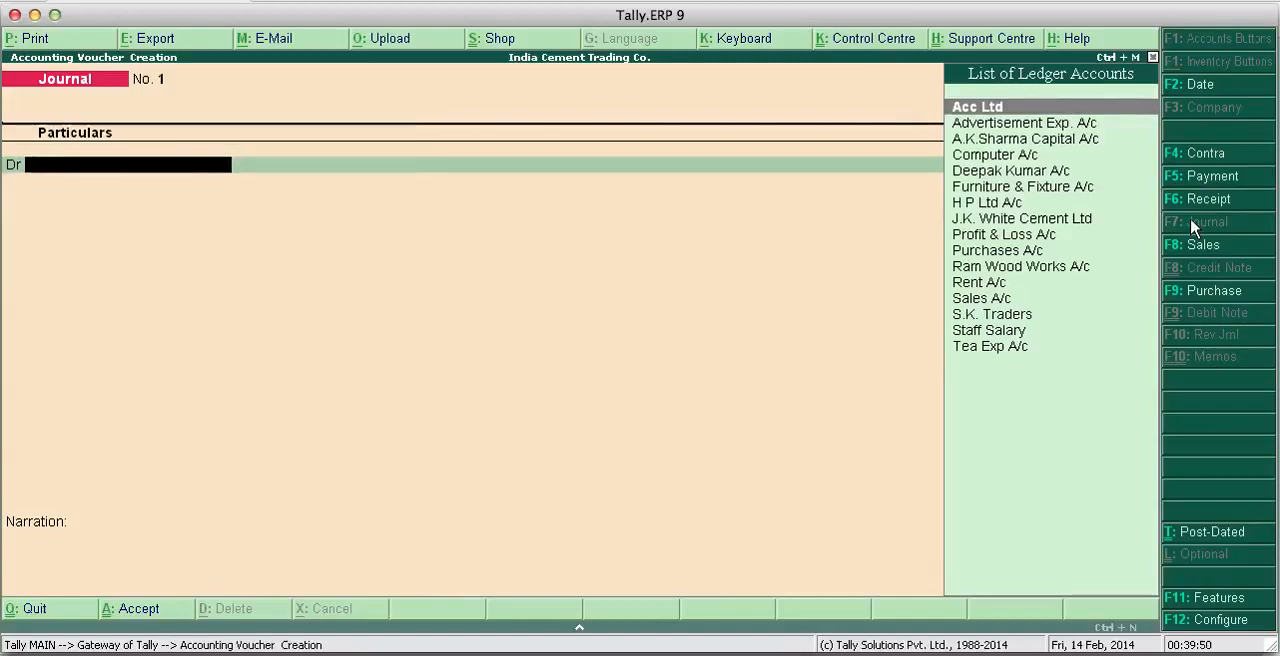
pyautogui.write('F')
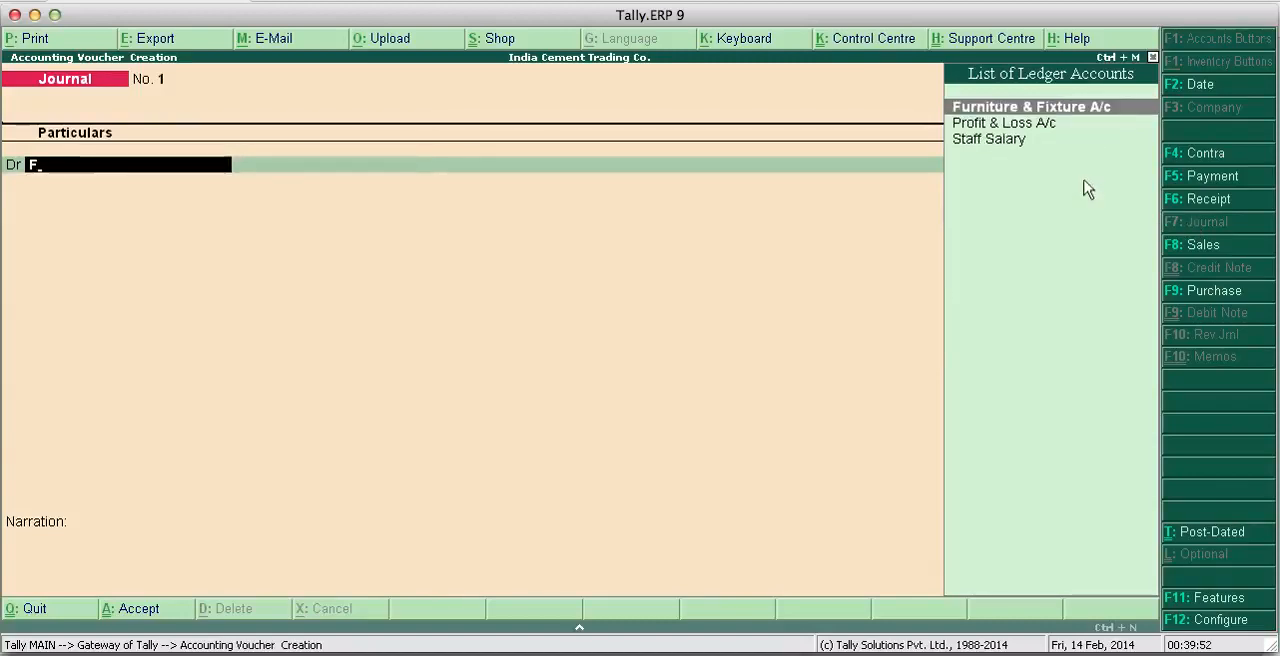
pyautogui.press('Return')
pyautogui.write('1')
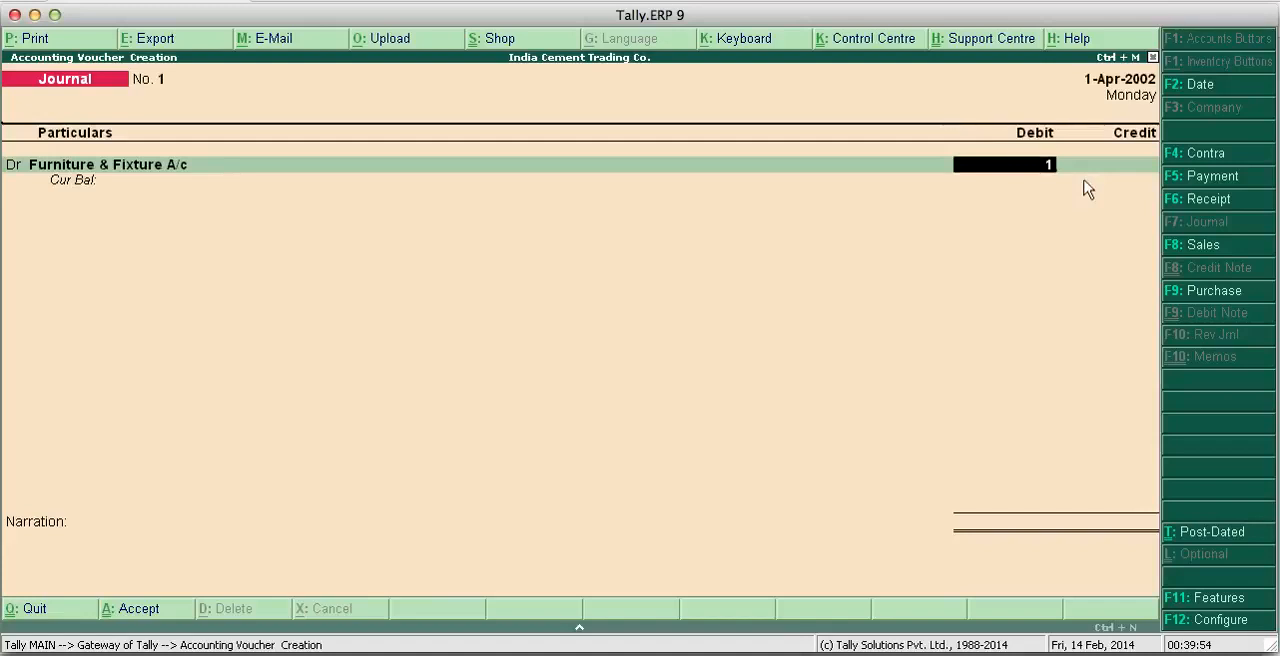
pyautogui.write(',75,000')
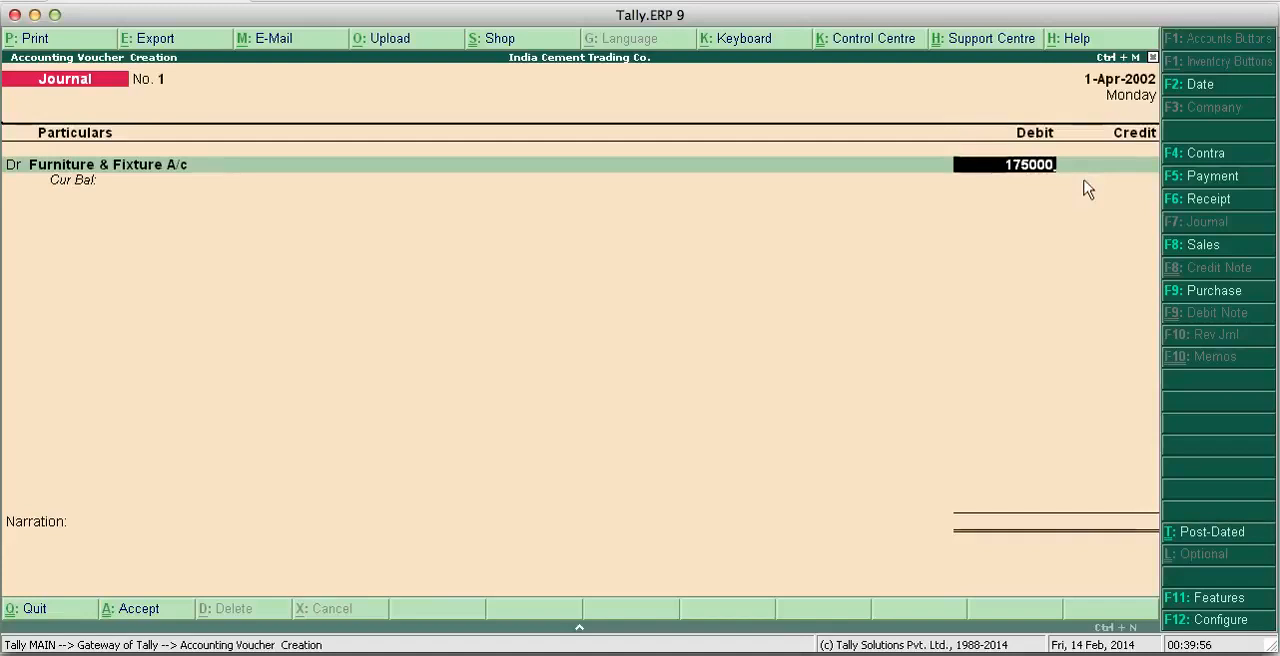
pyautogui.press('Return')
pyautogui.press('Return')
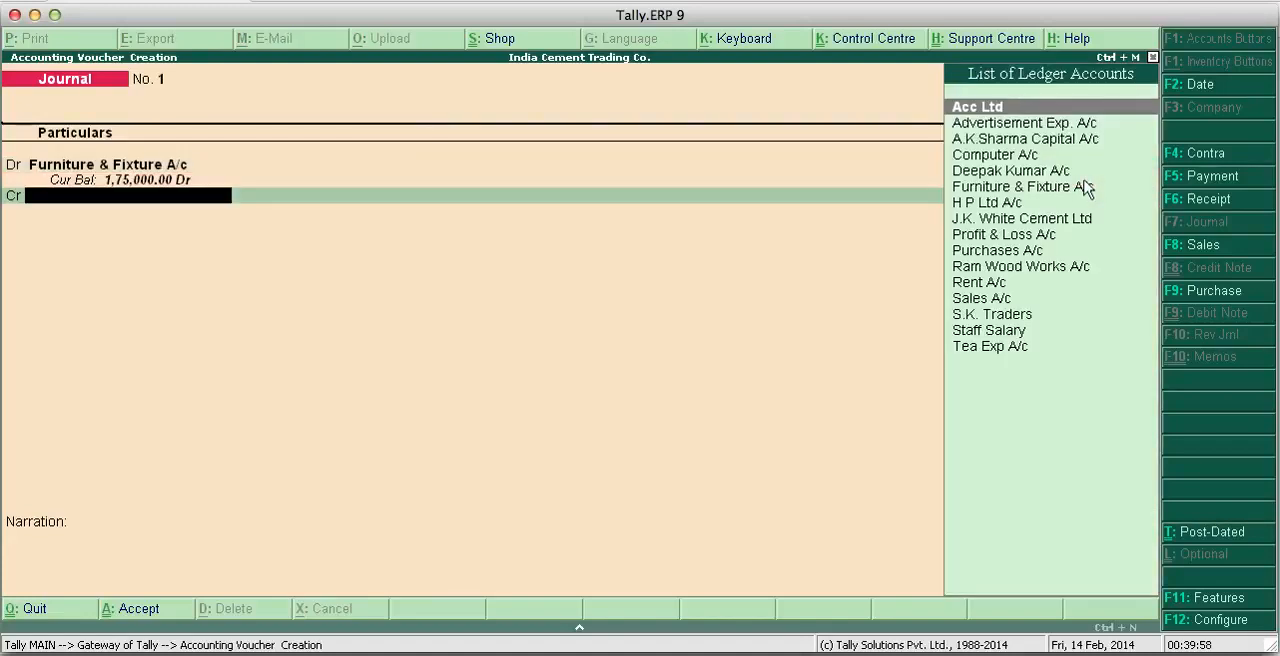
# - Credit Ram Wood Works A/c with 1,75,000 and save the journal voucher with the narration "Bill No. 601"
pyautogui.write('R')
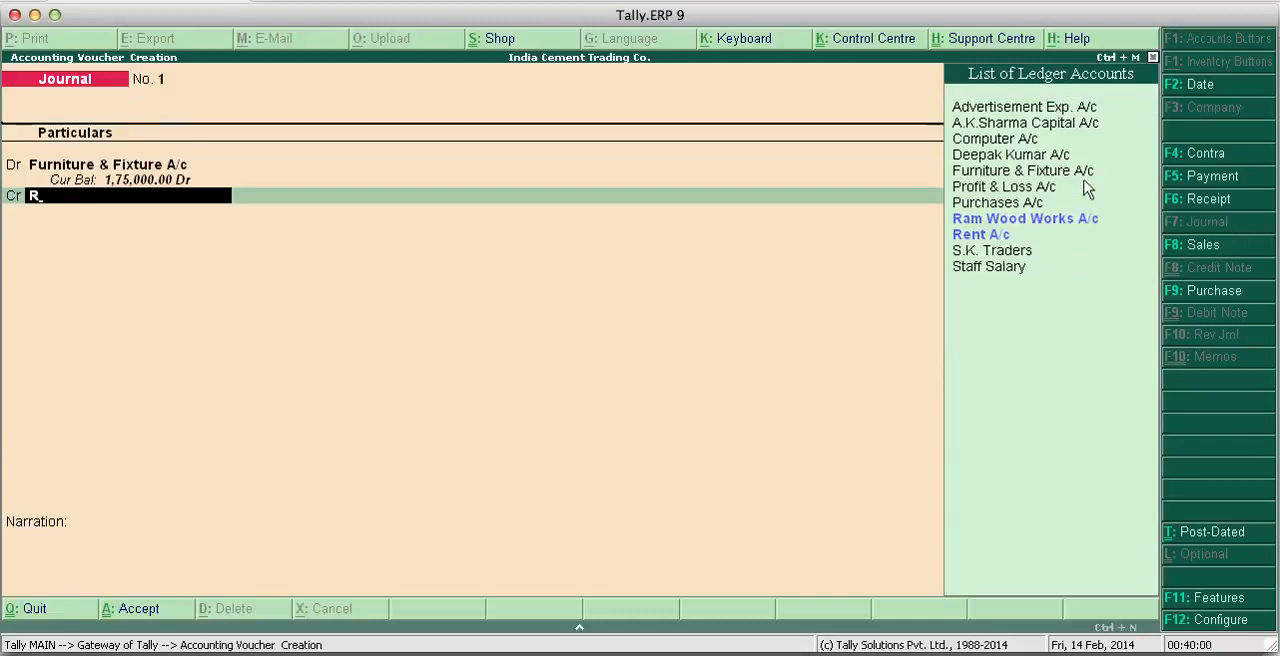
pyautogui.press('Down')
pyautogui.press('Up')
pyautogui.press('Return')
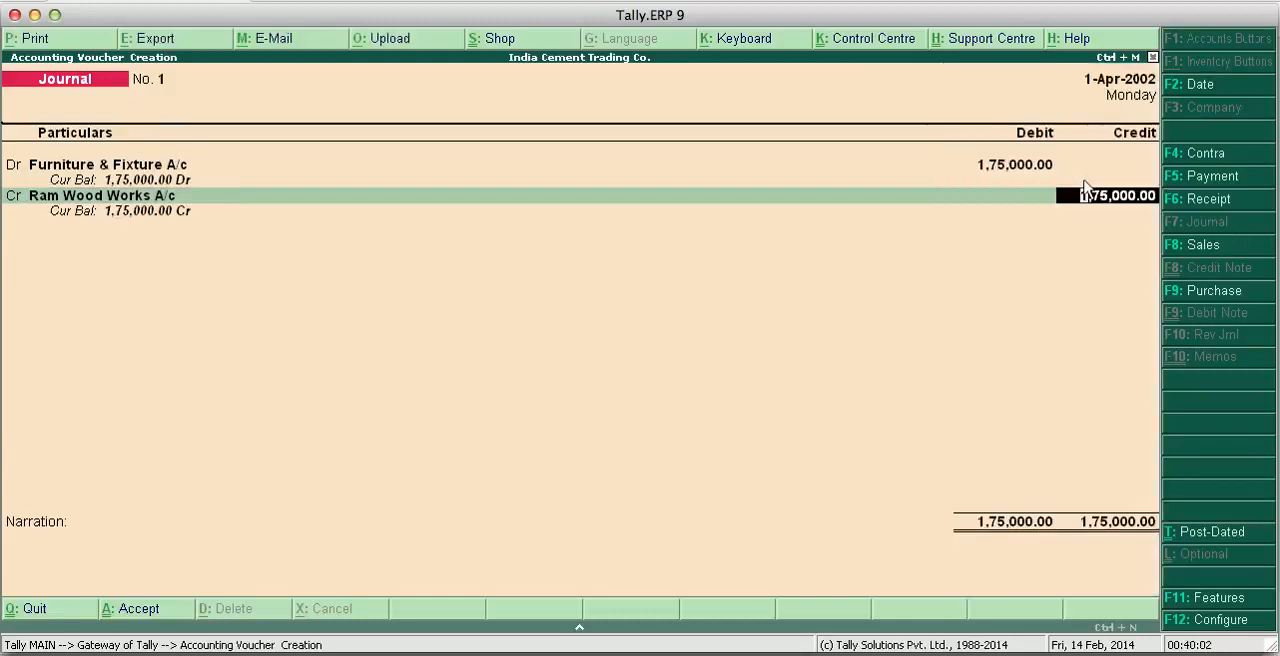
pyautogui.press('Return')
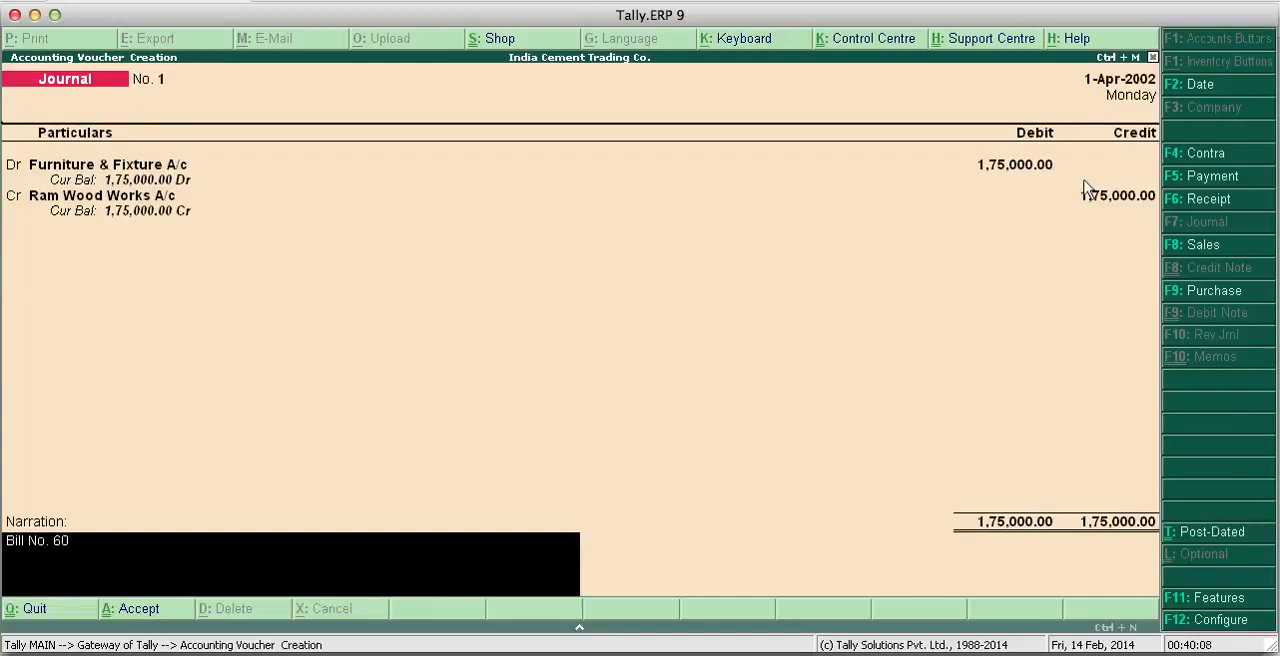
pyautogui.press('Return')
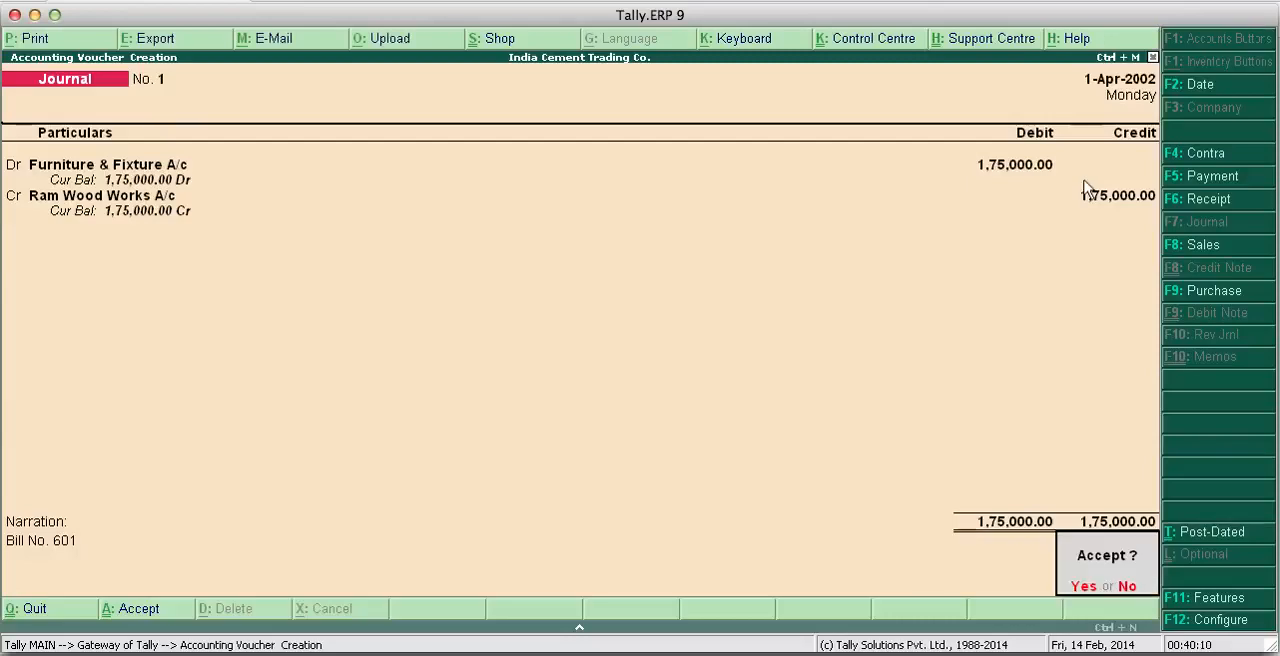
pyautogui.press('Return')
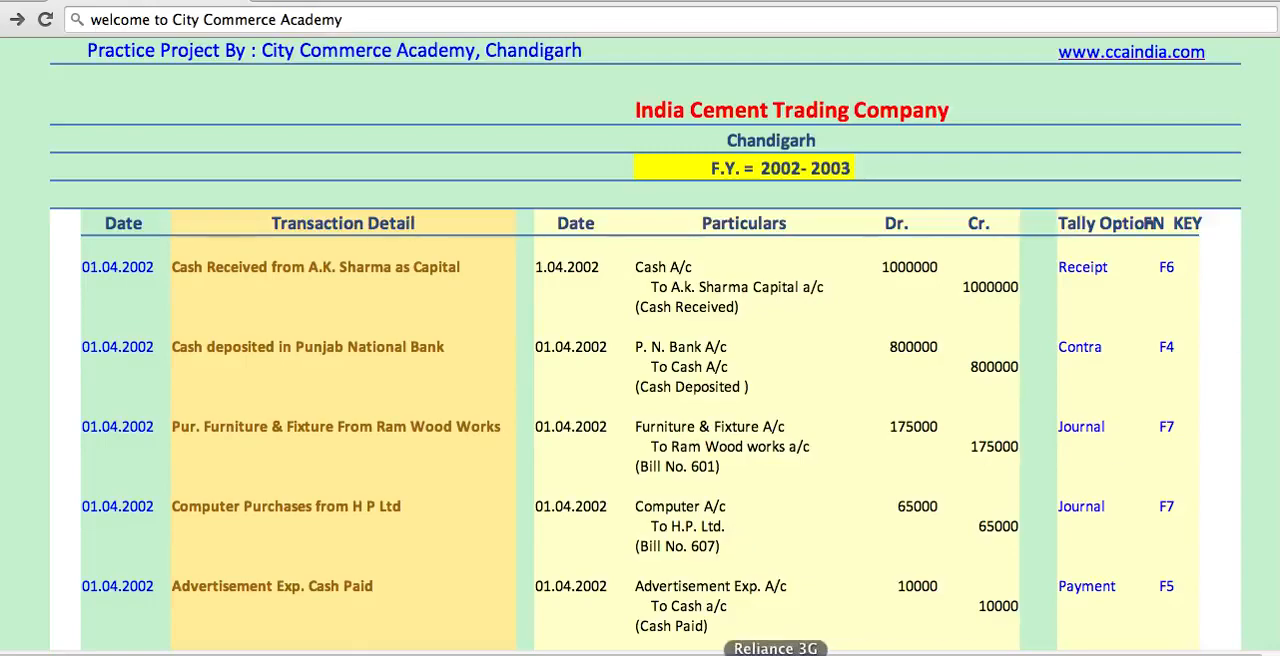
# - Return from the project page to Tally.ERP 9 and debit Computer A/c with 65,000 in the second journal voucher
pyautogui.click(757, 652)
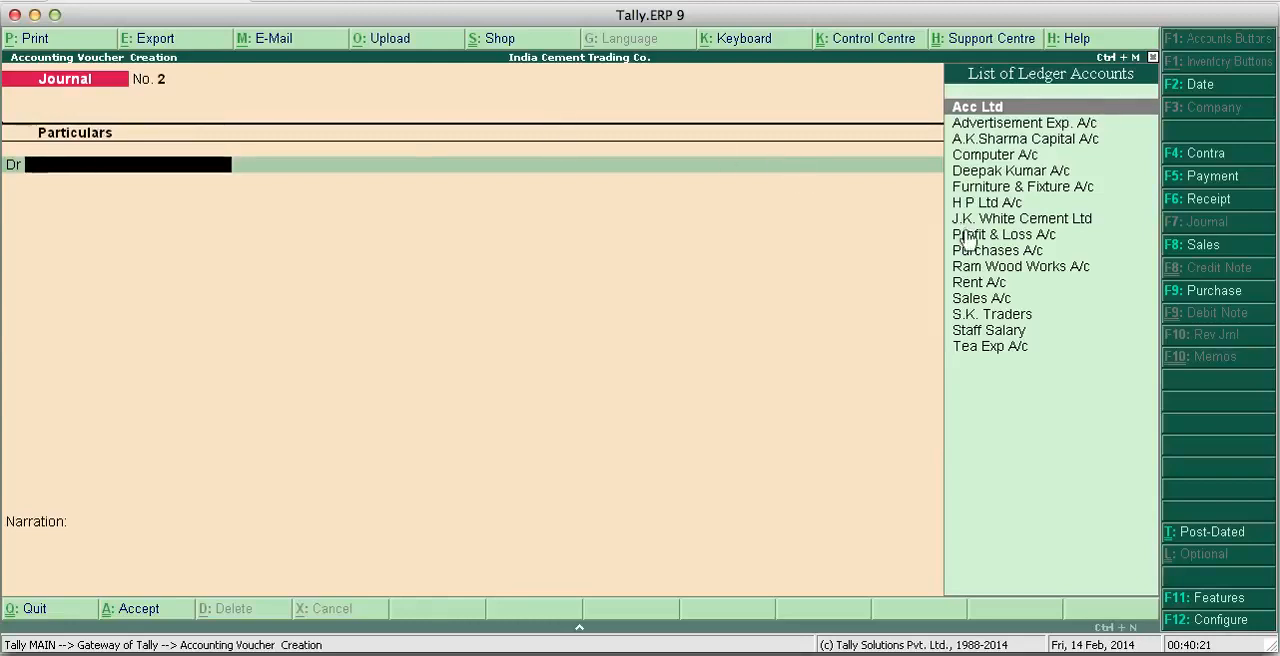
pyautogui.click(972, 158)
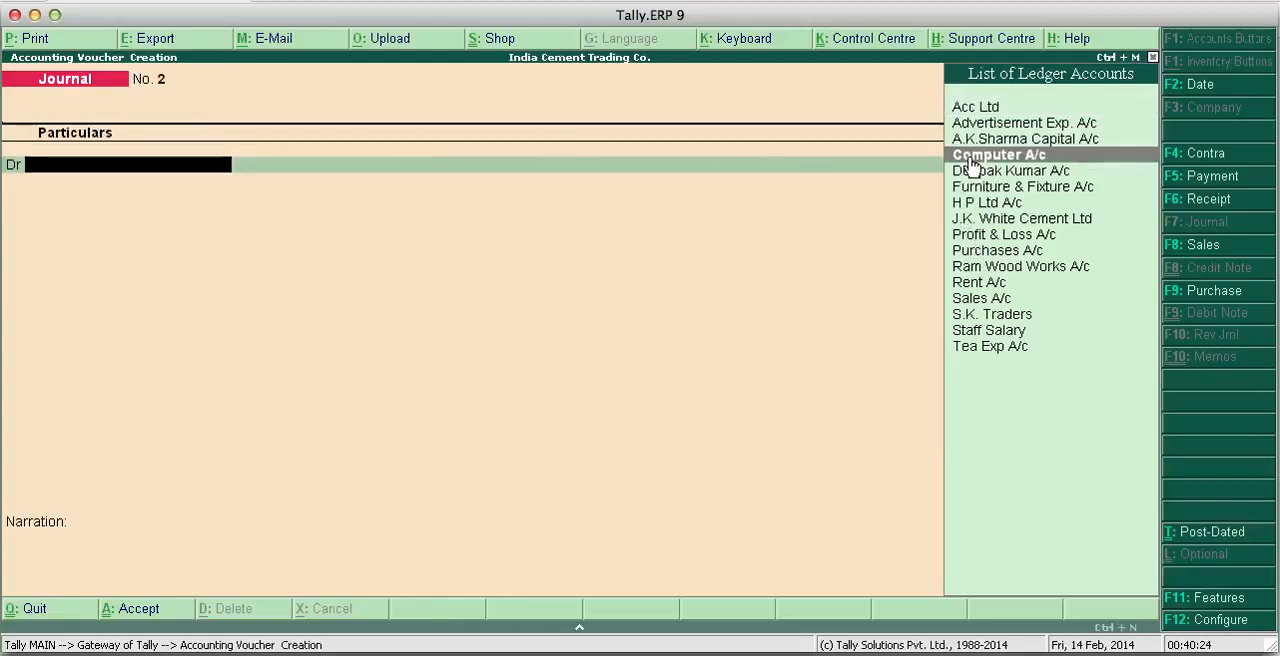
pyautogui.click(970, 163)
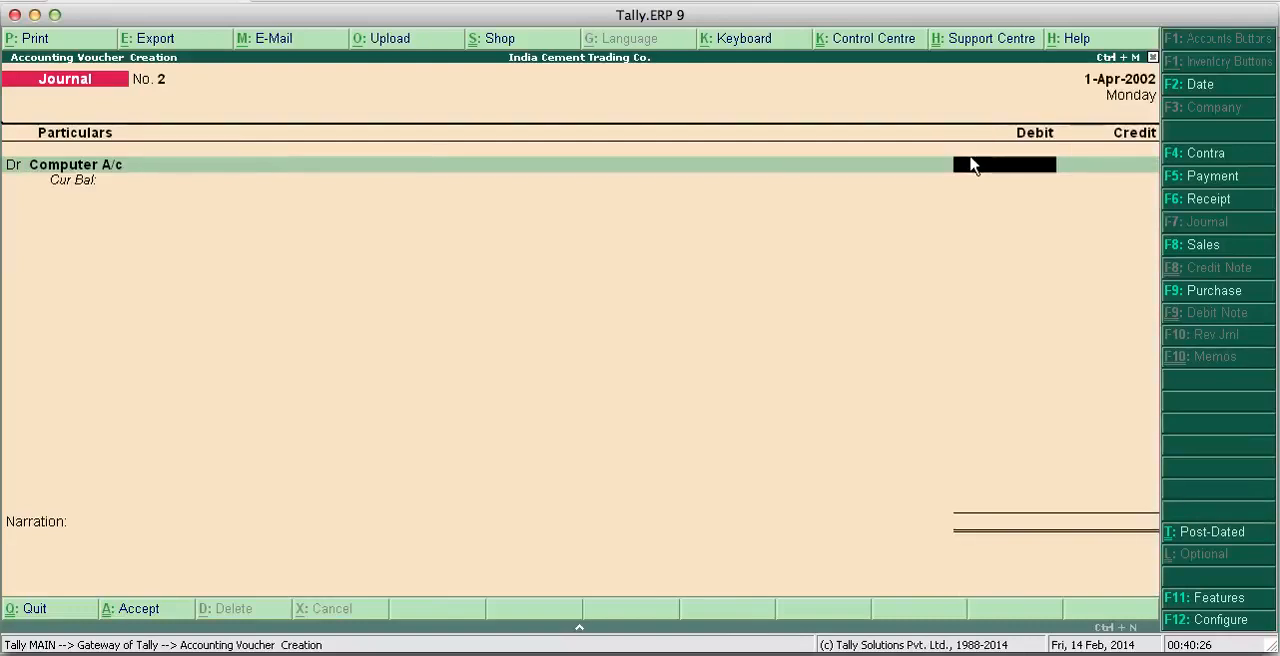
pyautogui.write('65000')
pyautogui.press('Return')
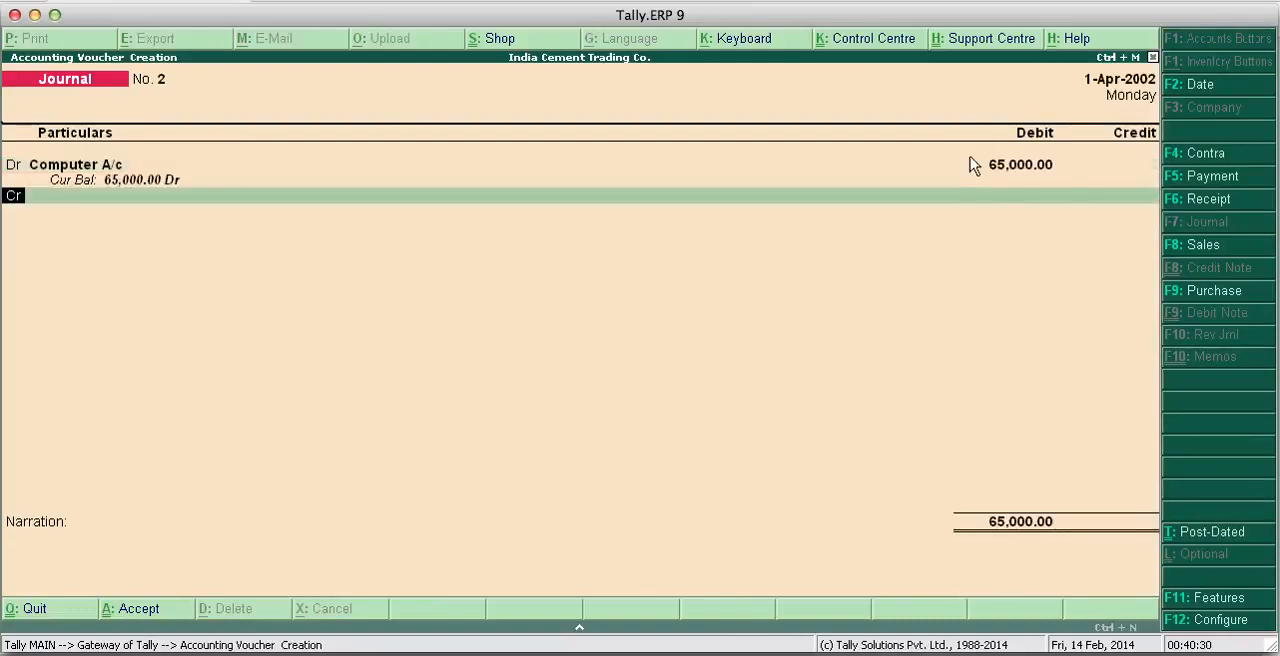
# - Credit H P Ltd A/c with 65,000 and save the journal voucher with the narration "Bill No. 607"
pyautogui.write('H')
pyautogui.press('Return')
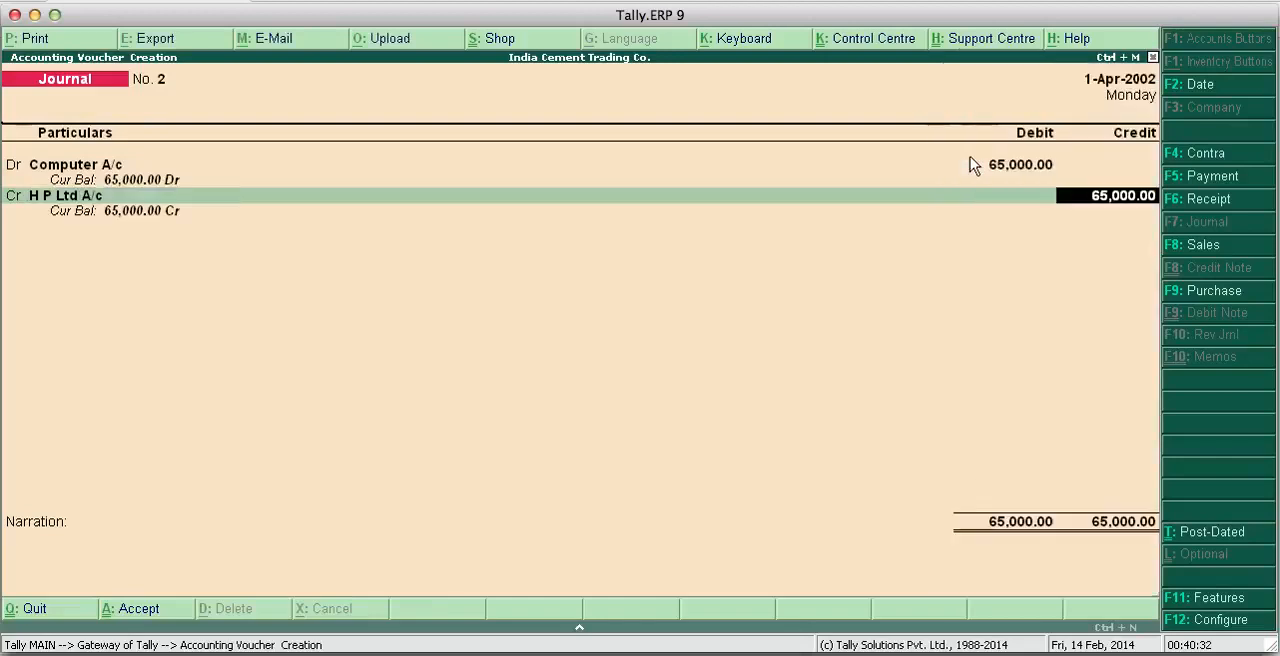
pyautogui.press('Return')
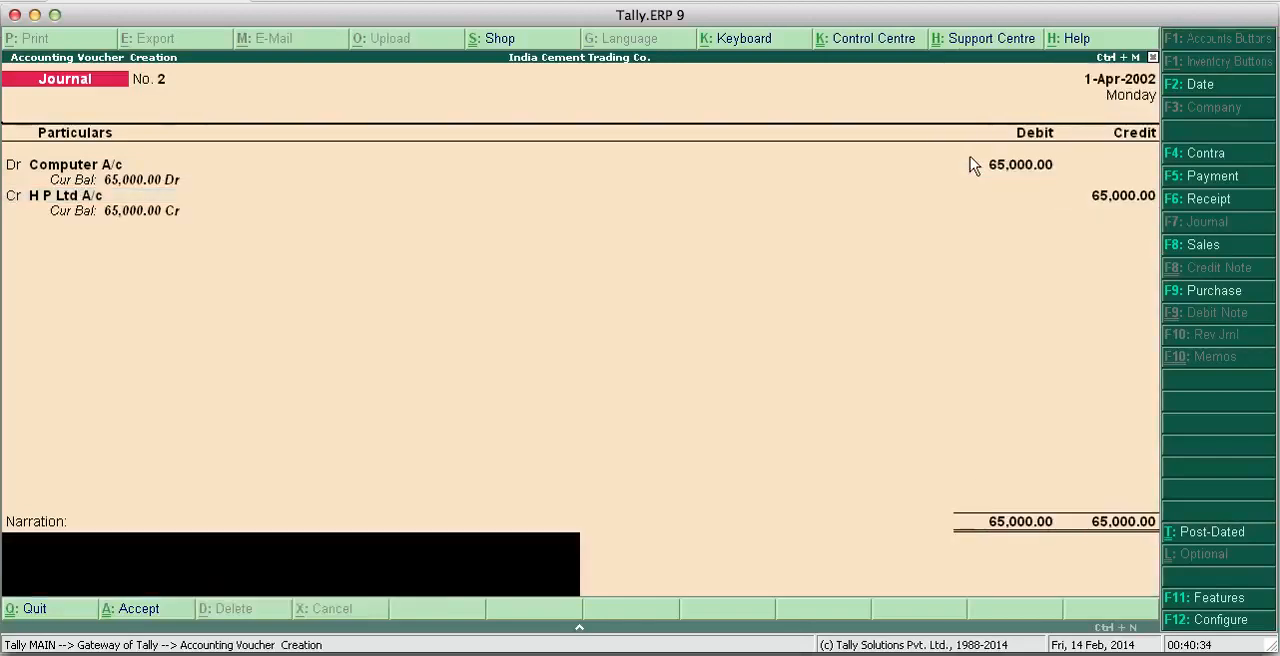
pyautogui.write('Bill No. 607')
pyautogui.press('Return')
pyautogui.press('Return')
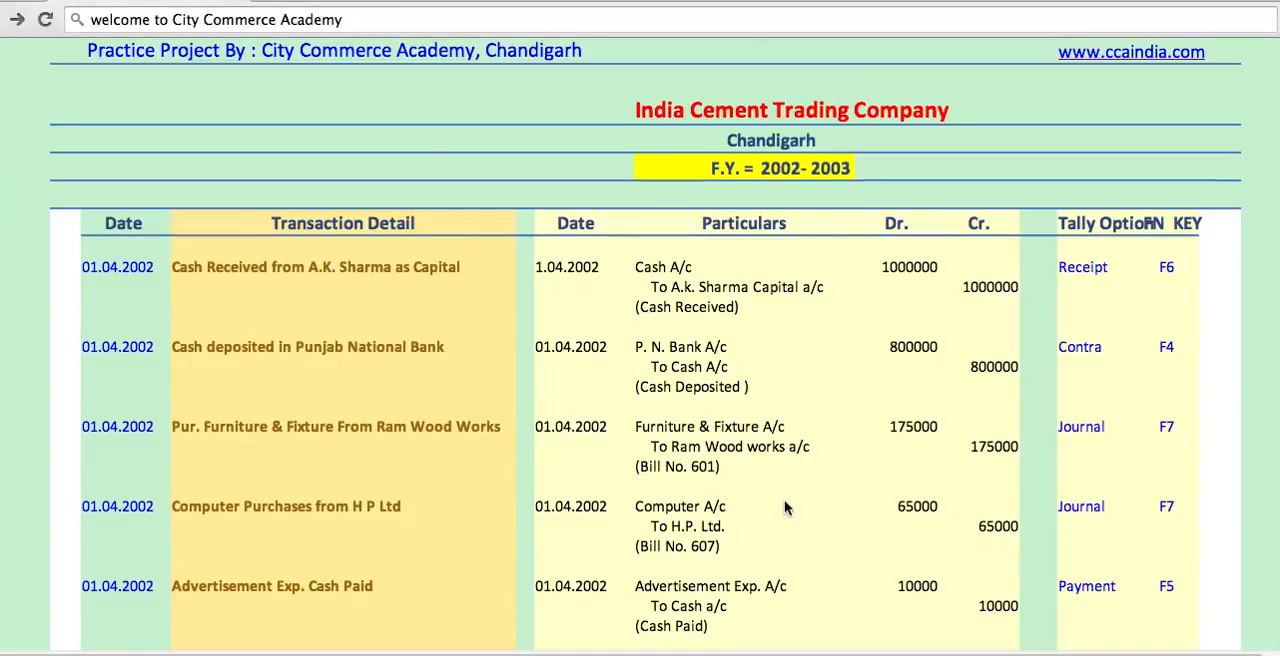
# - Check the next project transactions, return to Tally.ERP 9 and debit Advertisement Exp. A/c with 10,000 in a payment voucher
pyautogui.scroll(2, 784, 507)
pyautogui.scroll(-2, 784, 507)
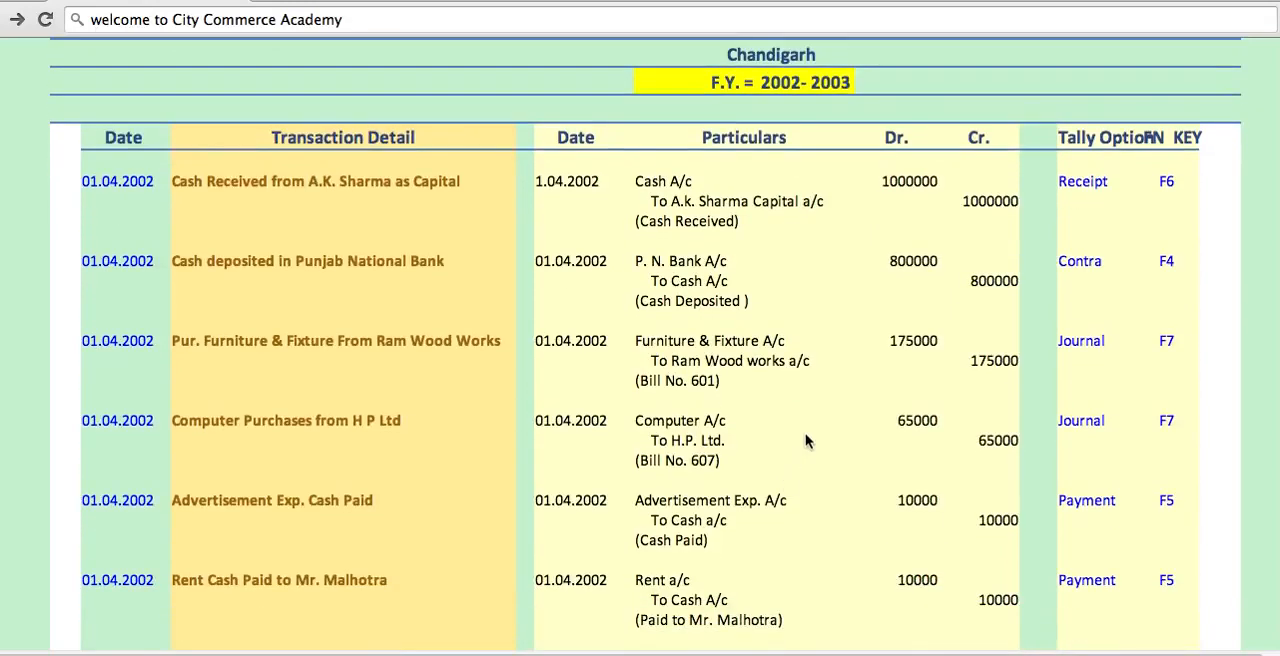
pyautogui.scroll(-1, 773, 477)
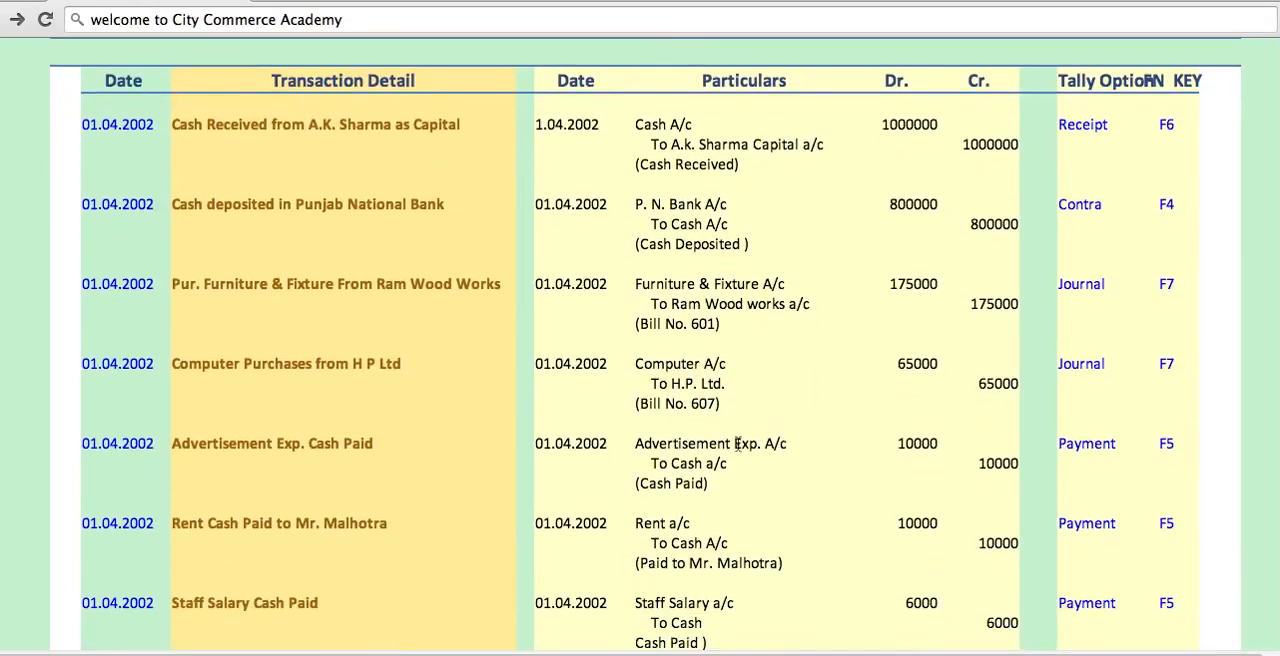
pyautogui.scroll(-3, 740, 450)
pyautogui.scroll(-1, 760, 390)
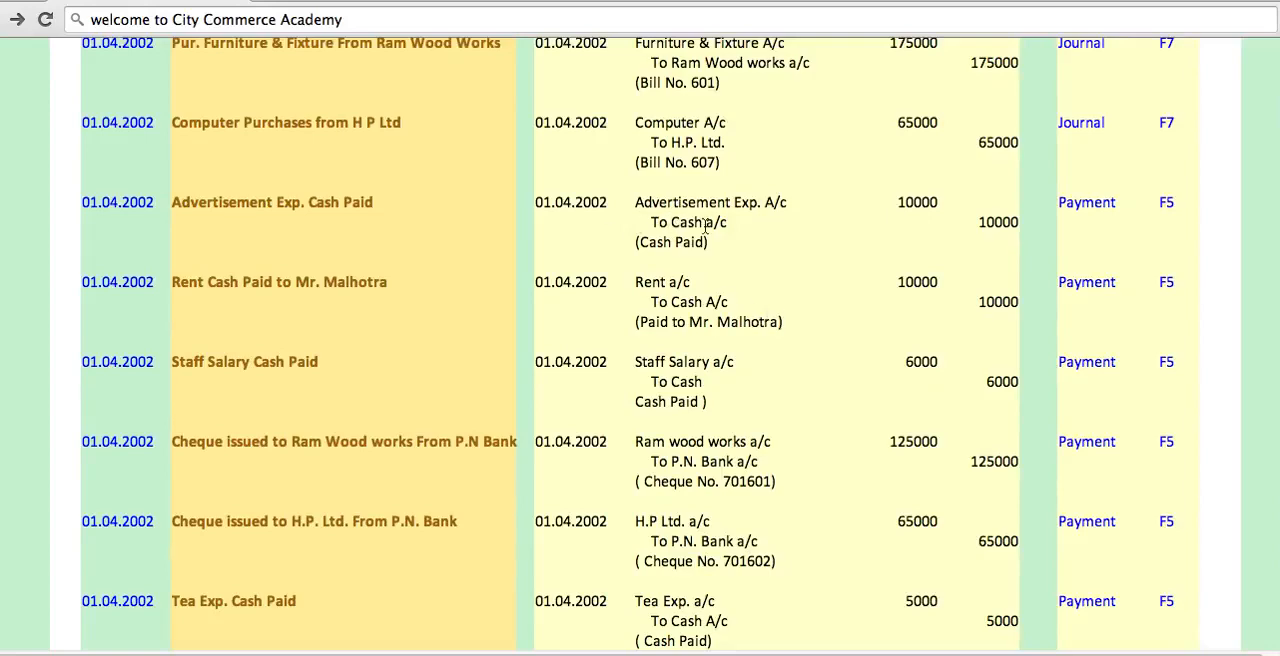
pyautogui.click(760, 653)
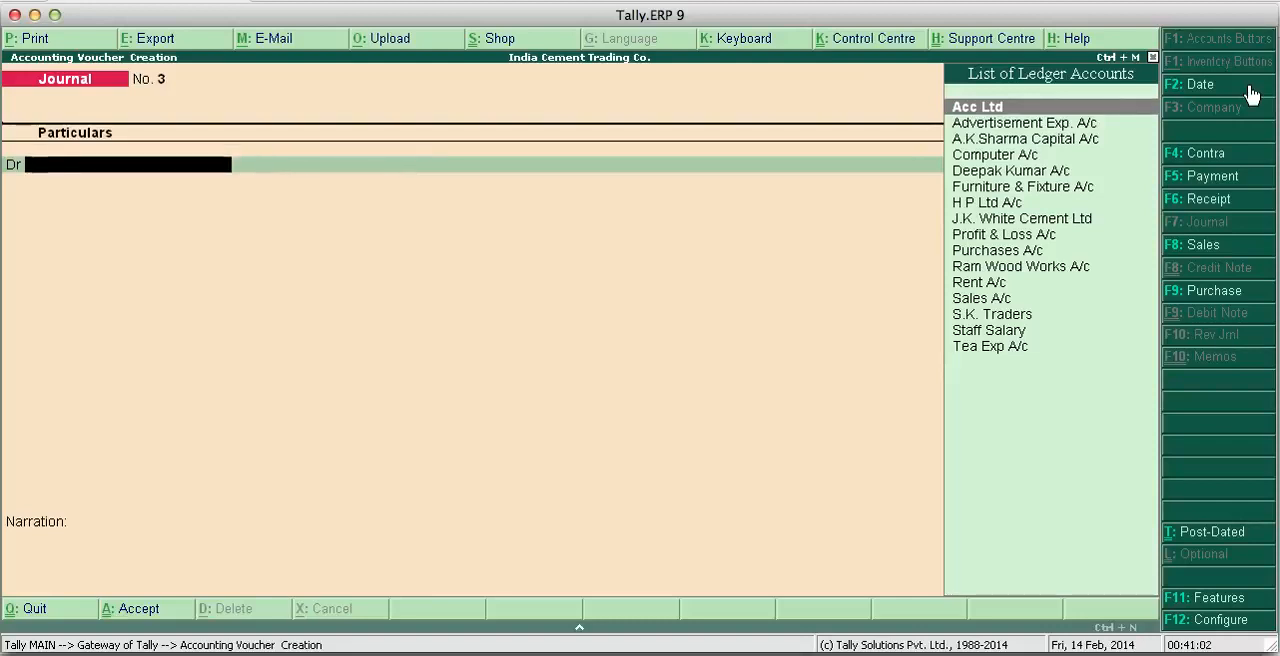
pyautogui.click(1212, 176)
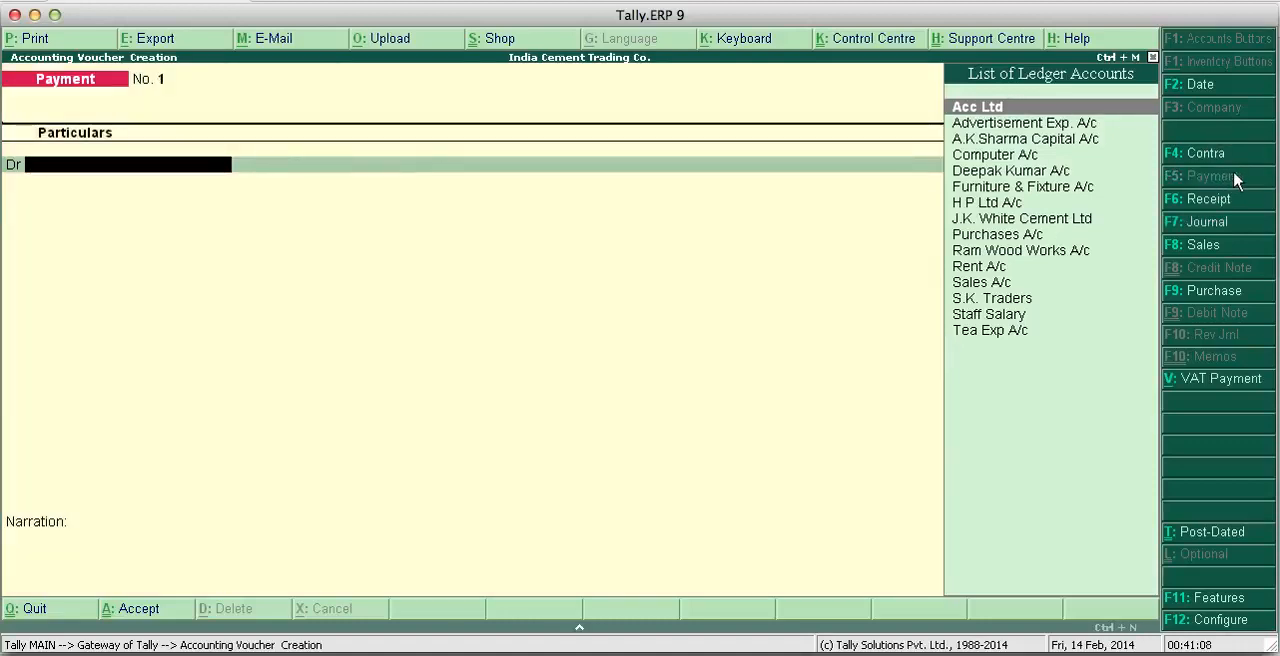
pyautogui.write('A')
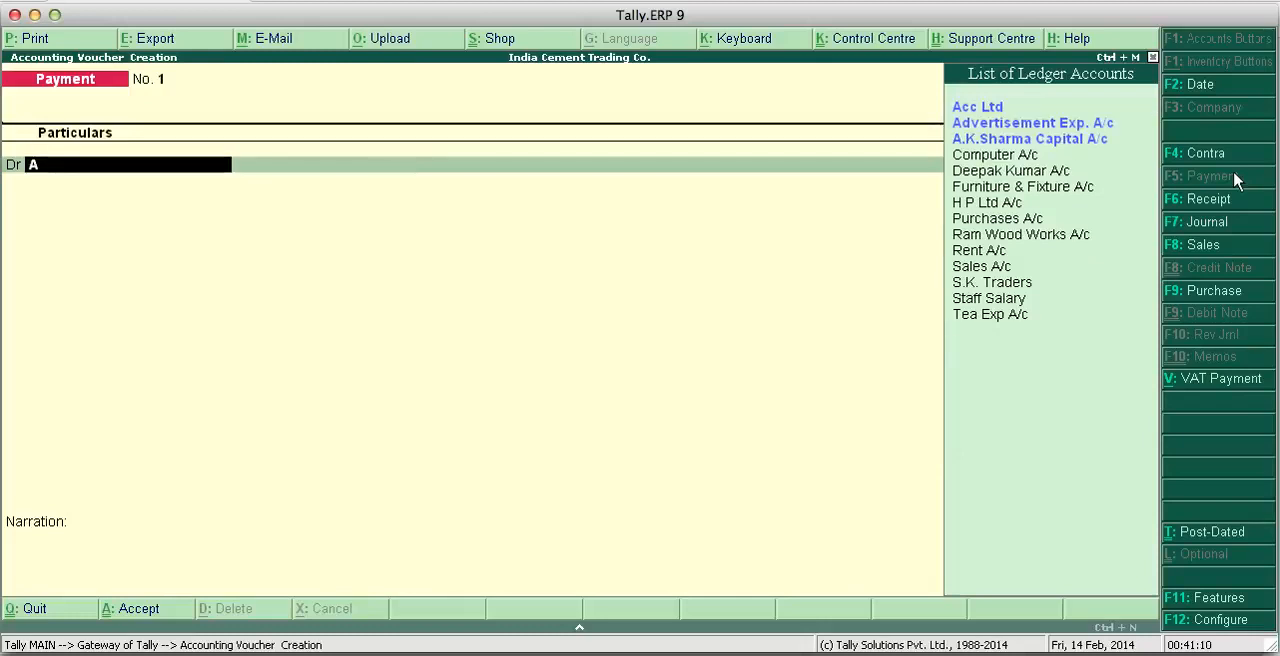
pyautogui.write('f')
pyautogui.press('BackSpace')
pyautogui.write('d')
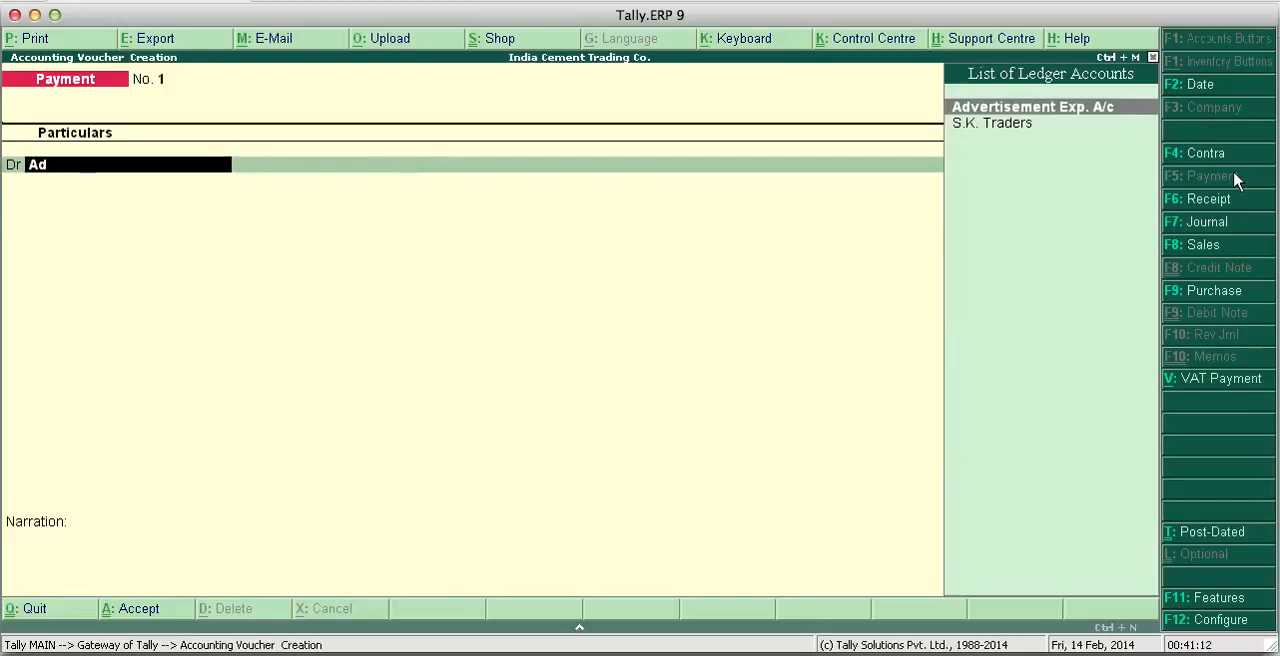
pyautogui.press('Return')
pyautogui.write('10000')
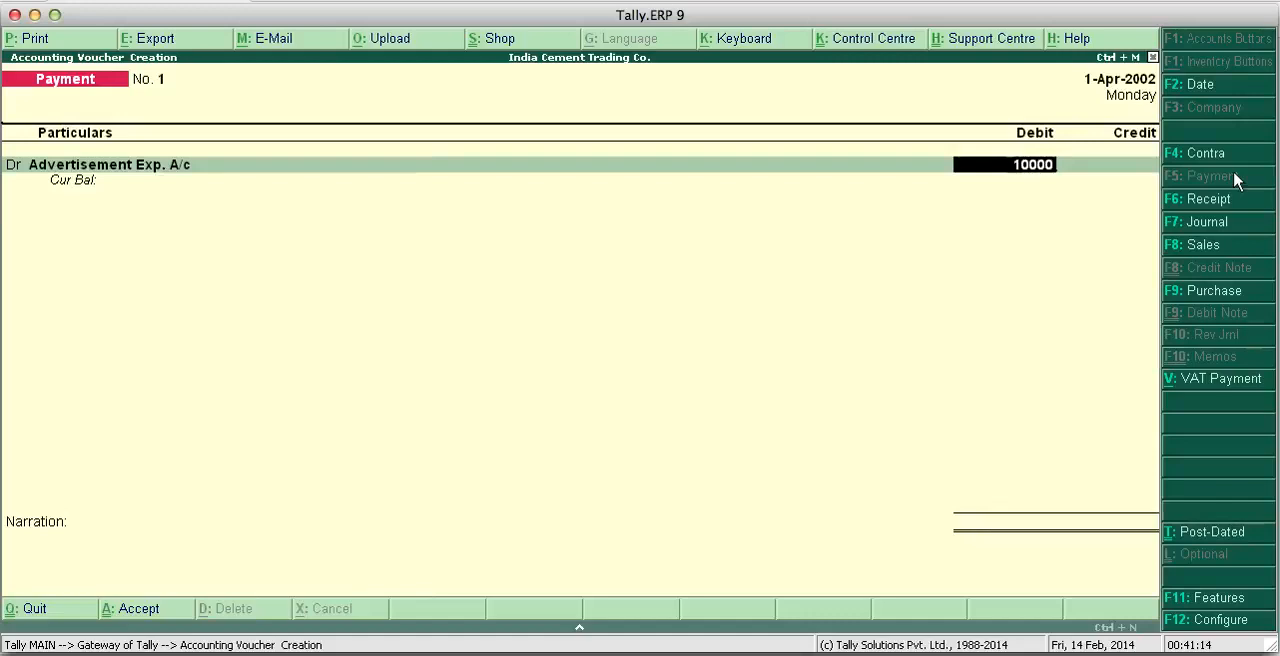
pyautogui.press('Return')
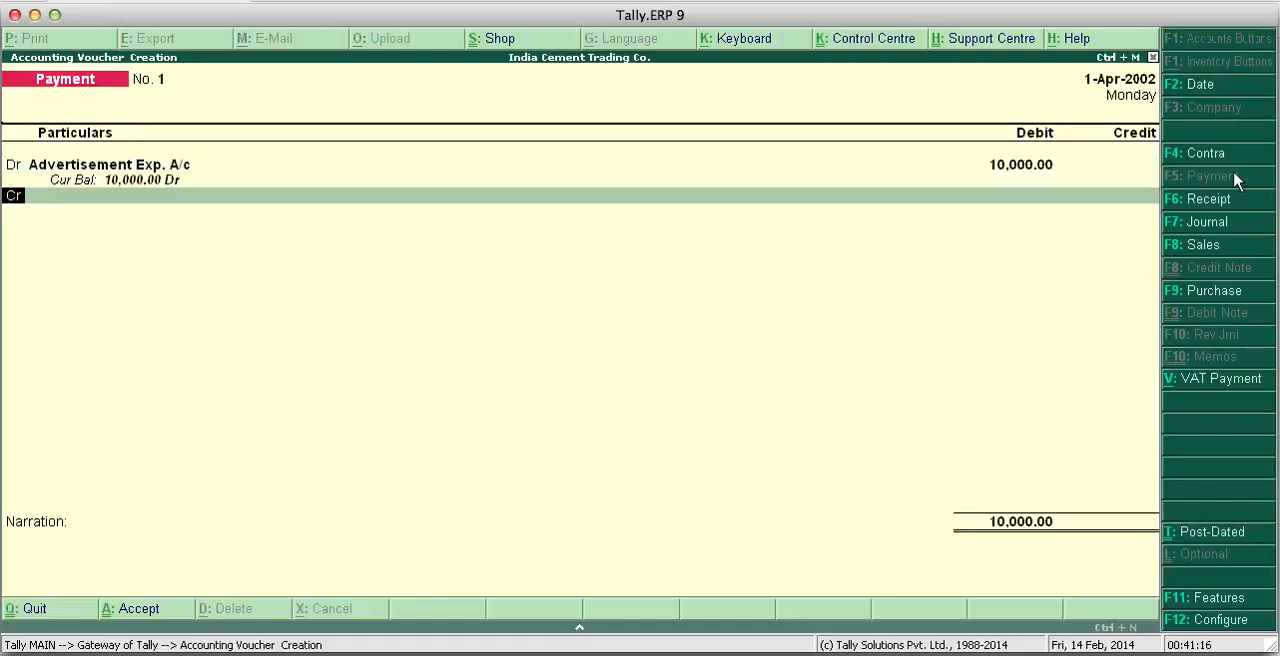
# - Credit Cash with 10,000 for the advertisement expense and save the payment voucher with the narration "cash paid"
pyautogui.press('Return')
pyautogui.write('Cas')
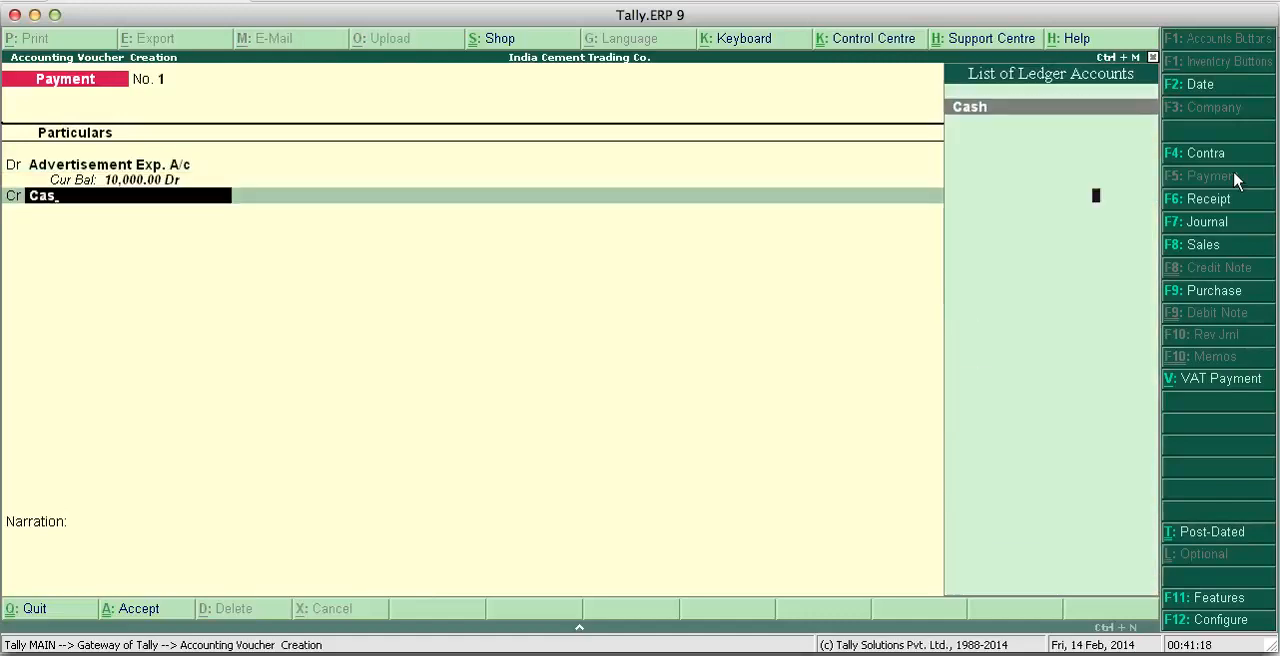
pyautogui.press('Return')
pyautogui.press('Return')
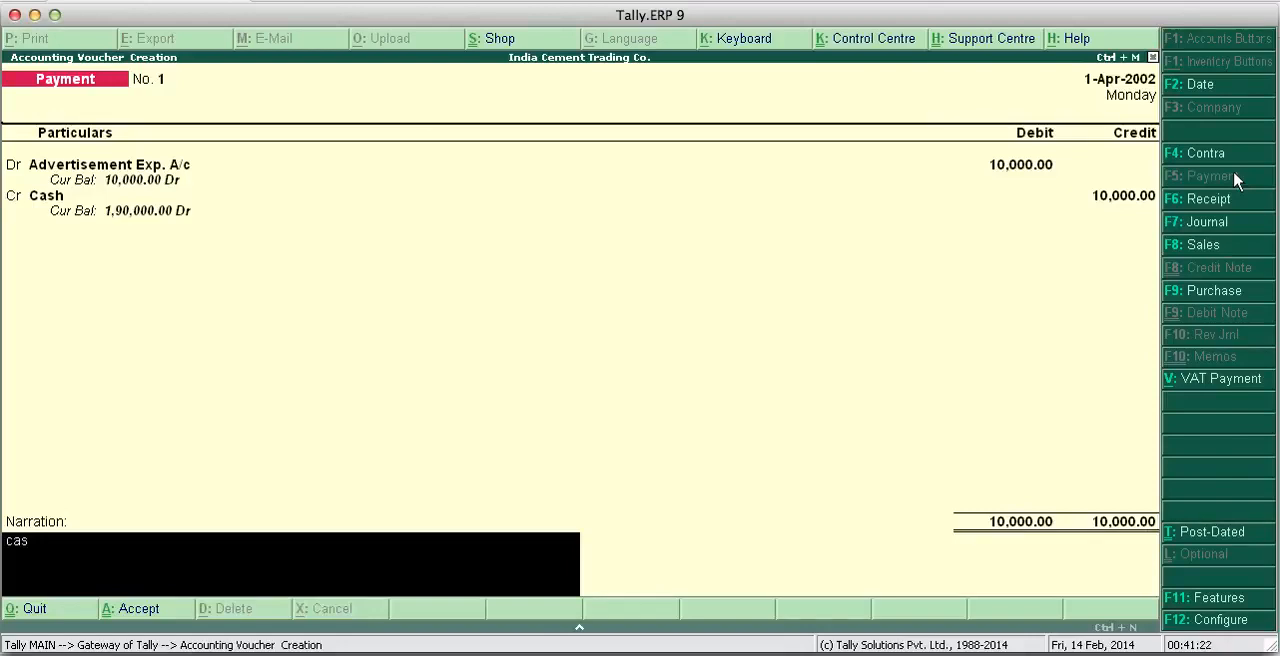
pyautogui.press('BackSpace')
pyautogui.write('sh paid')
pyautogui.press('Return')
pyautogui.press('Return')
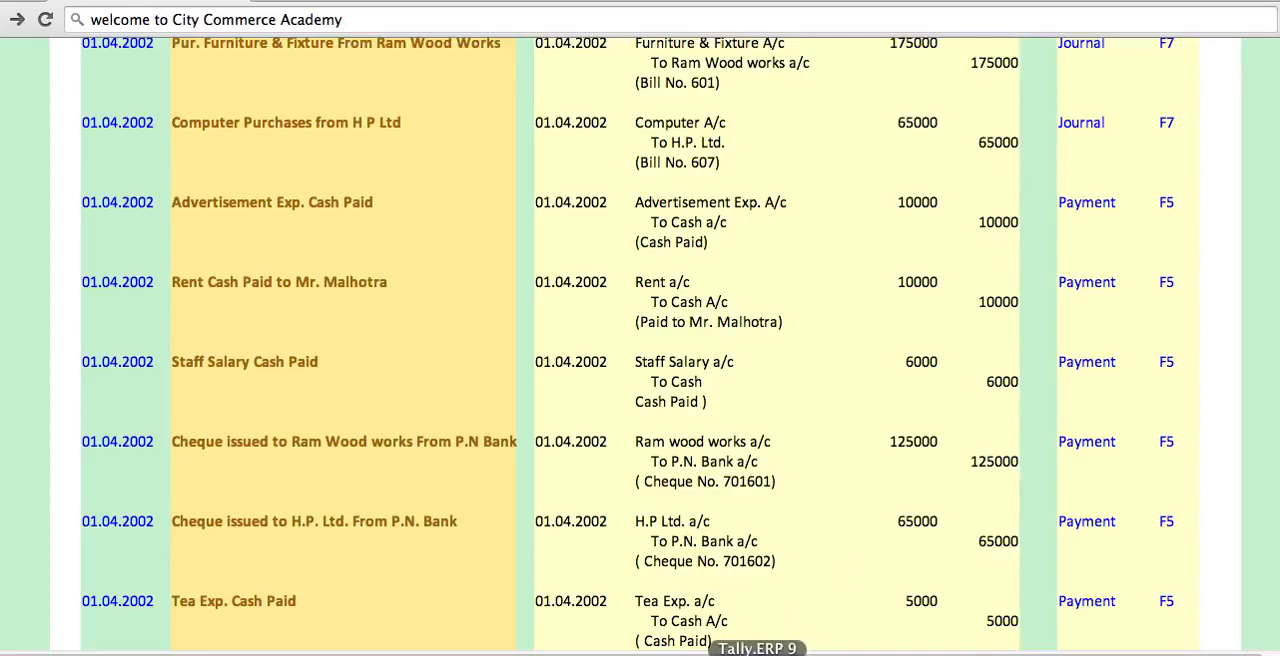
# - Return from the project page to Tally.ERP 9 and debit Rent A/c with 10,000 in the second payment voucher
pyautogui.click(758, 650)
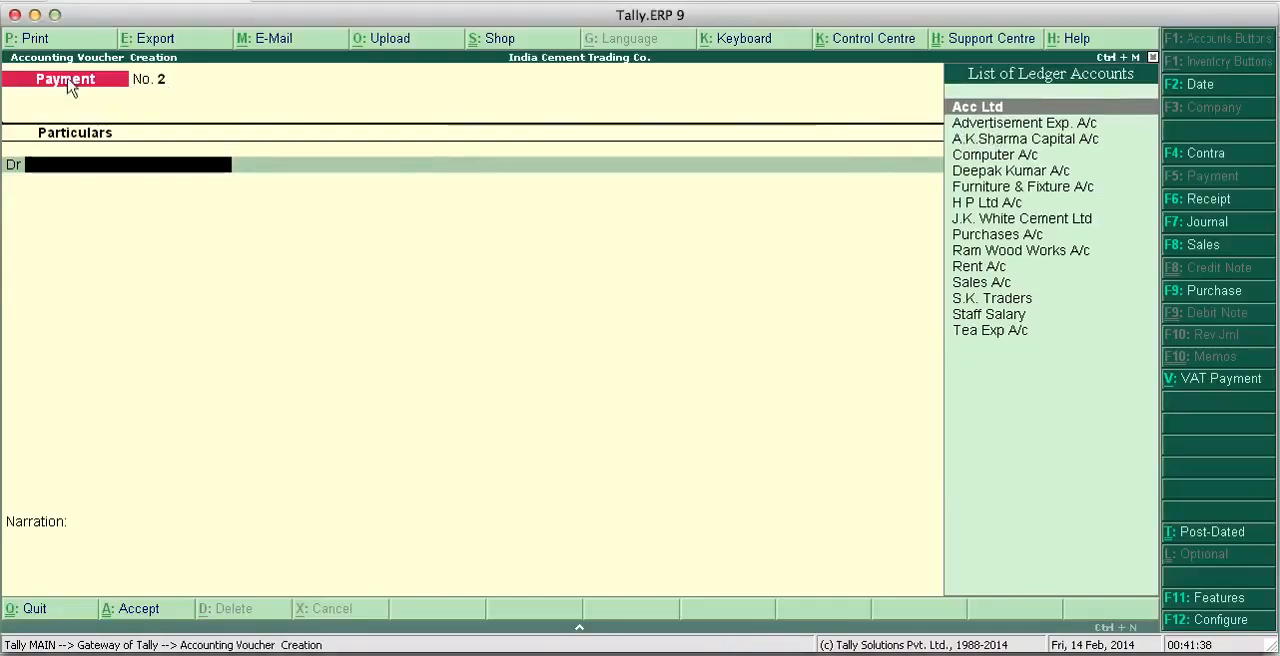
pyautogui.write('Re')
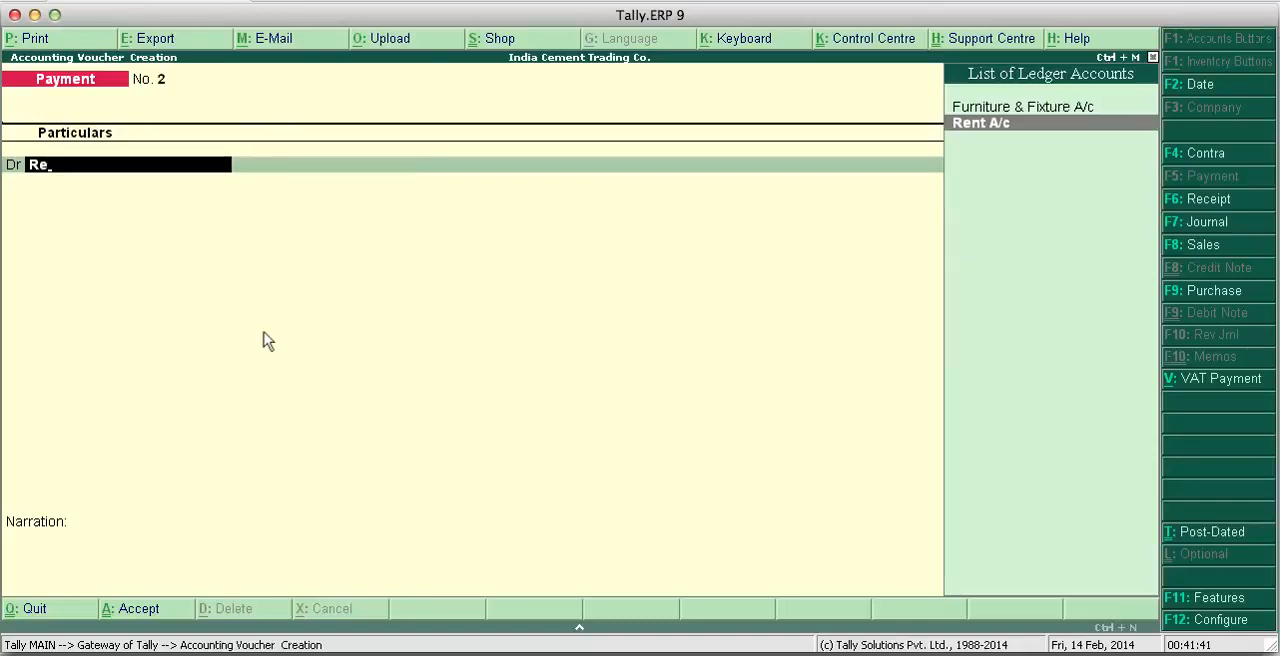
pyautogui.press('Return')
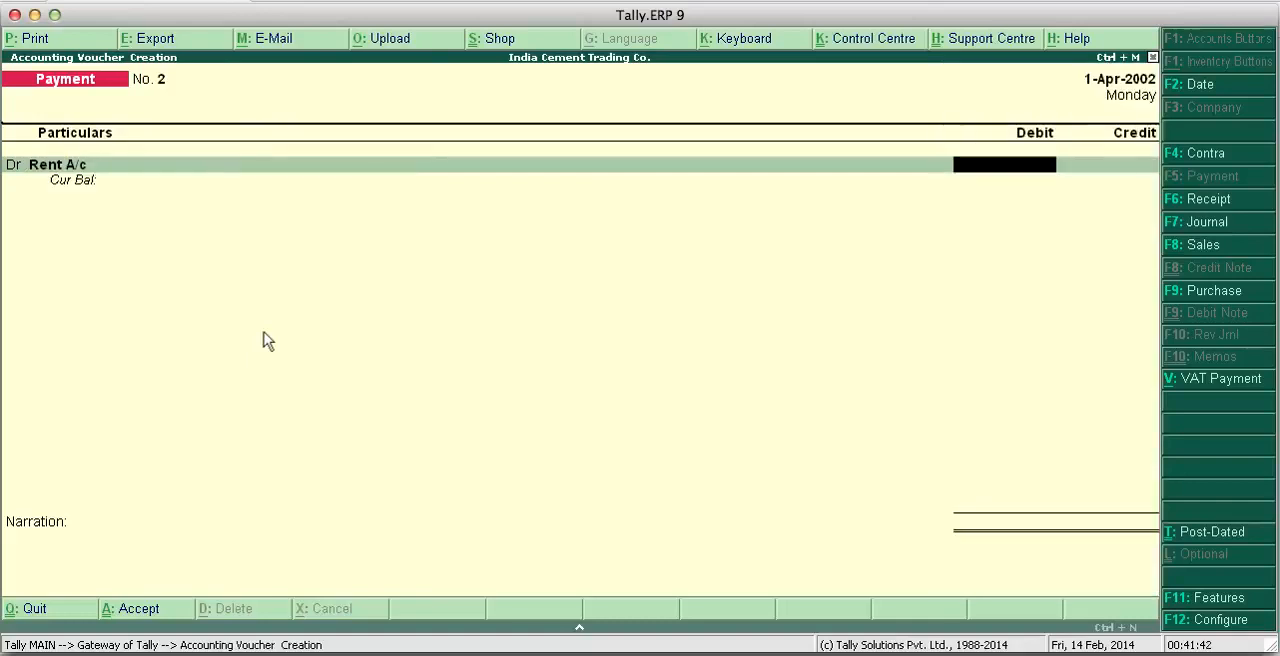
pyautogui.write('10000')
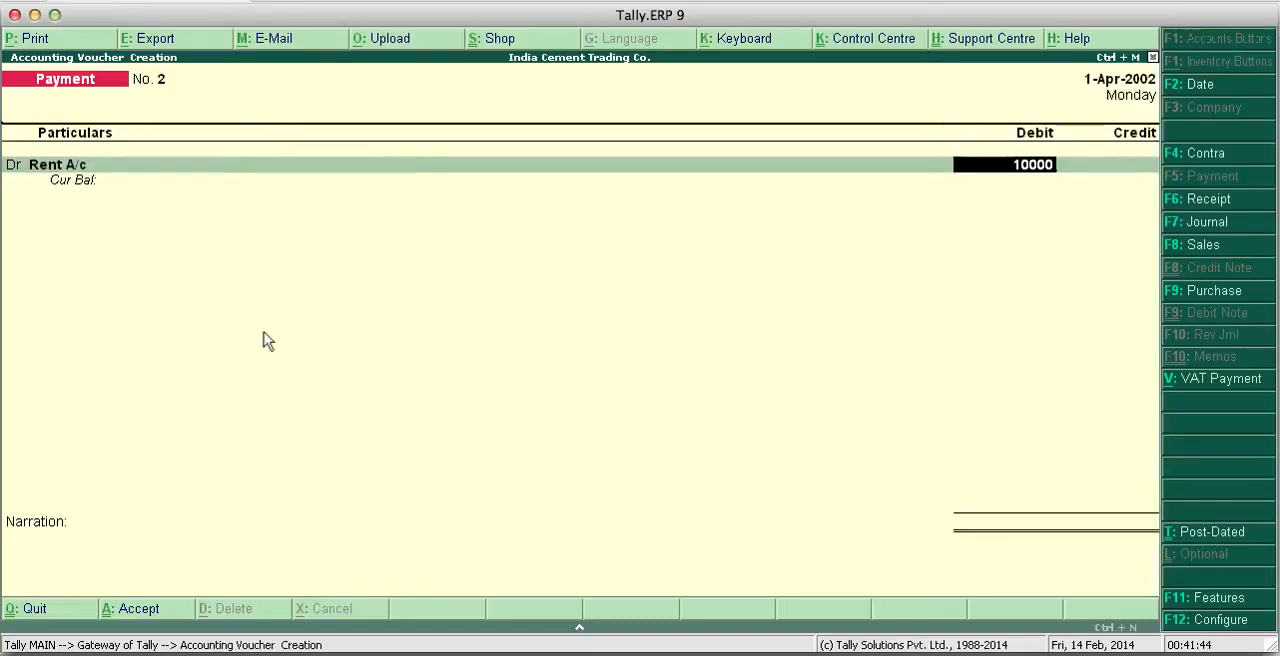
pyautogui.press('Return')
# - Credit Cash with 10,000 in the rent payment voucher
pyautogui.write('X')
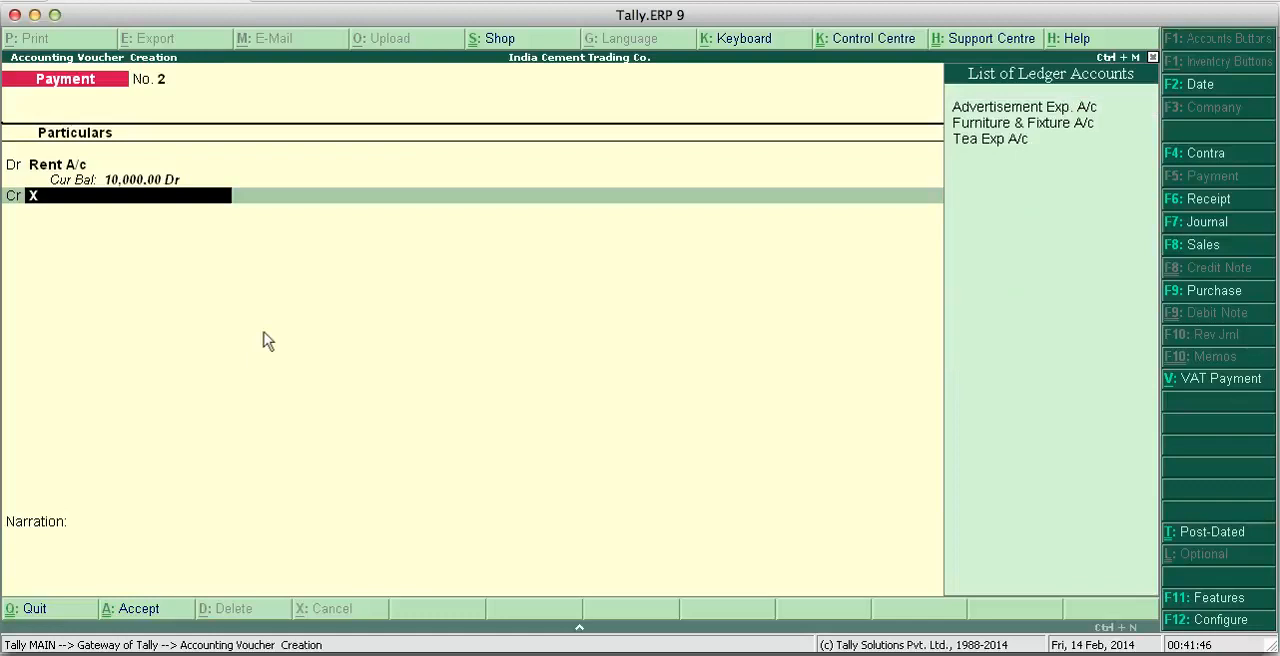
pyautogui.write('a')
pyautogui.press('BackSpace')
pyautogui.press('BackSpace')
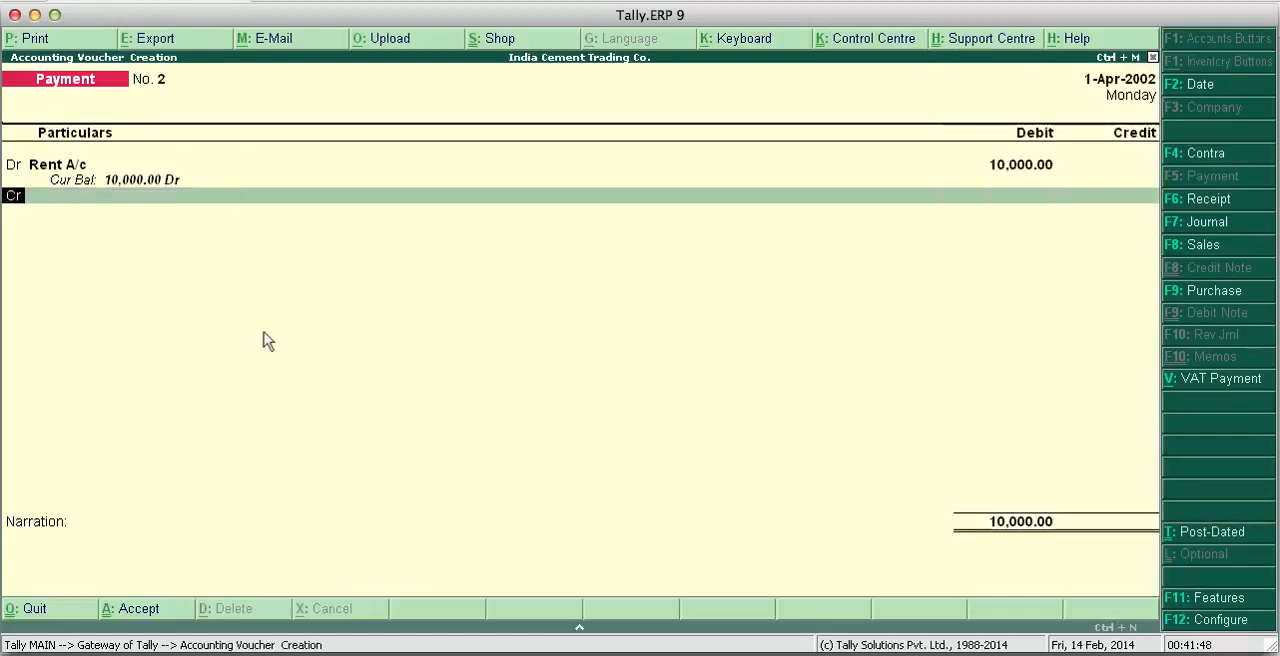
pyautogui.write('Cas')
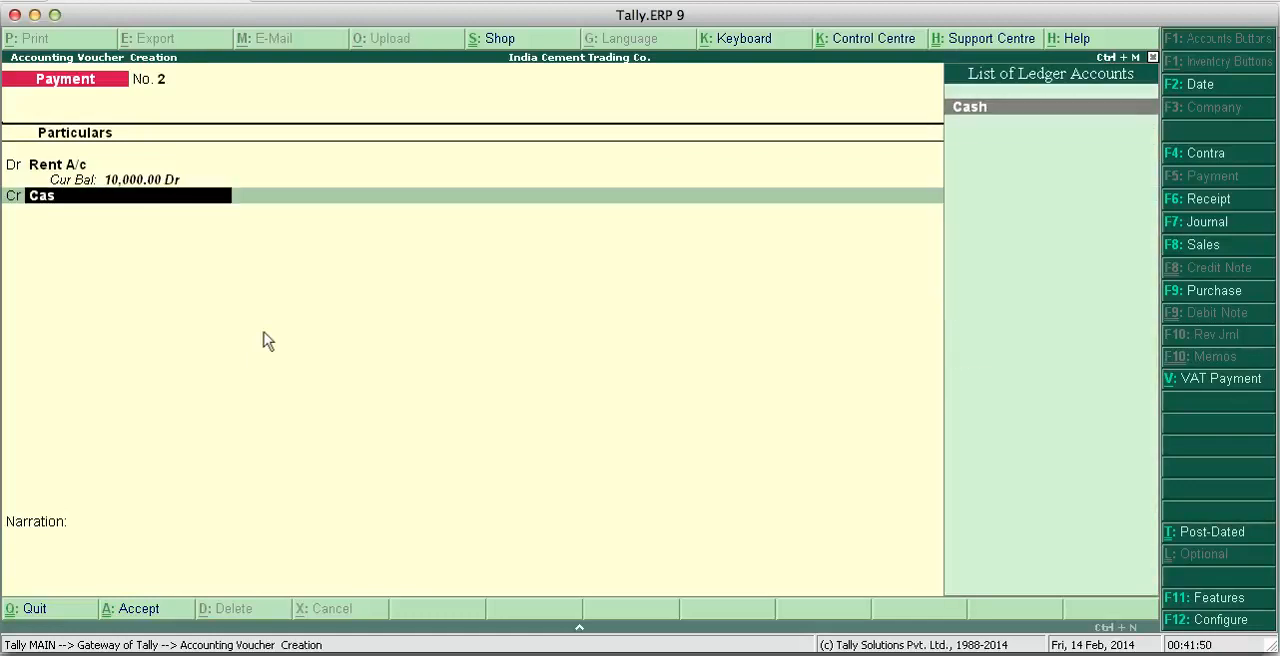
pyautogui.press('Return')
pyautogui.press('Return')
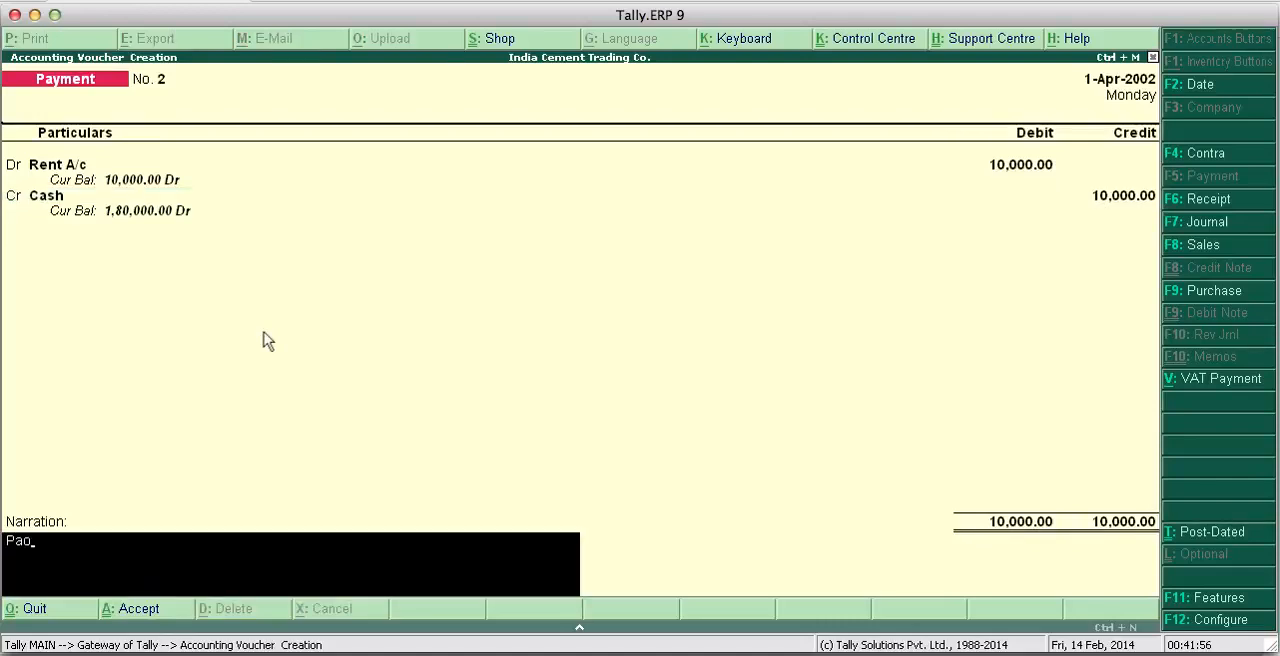
# - Enter a "Paid to" narration with the payee's name from the project page and save the rent payment voucher
pyautogui.write('Pao')
pyautogui.press('BackSpace')
pyautogui.write('id to mr.')
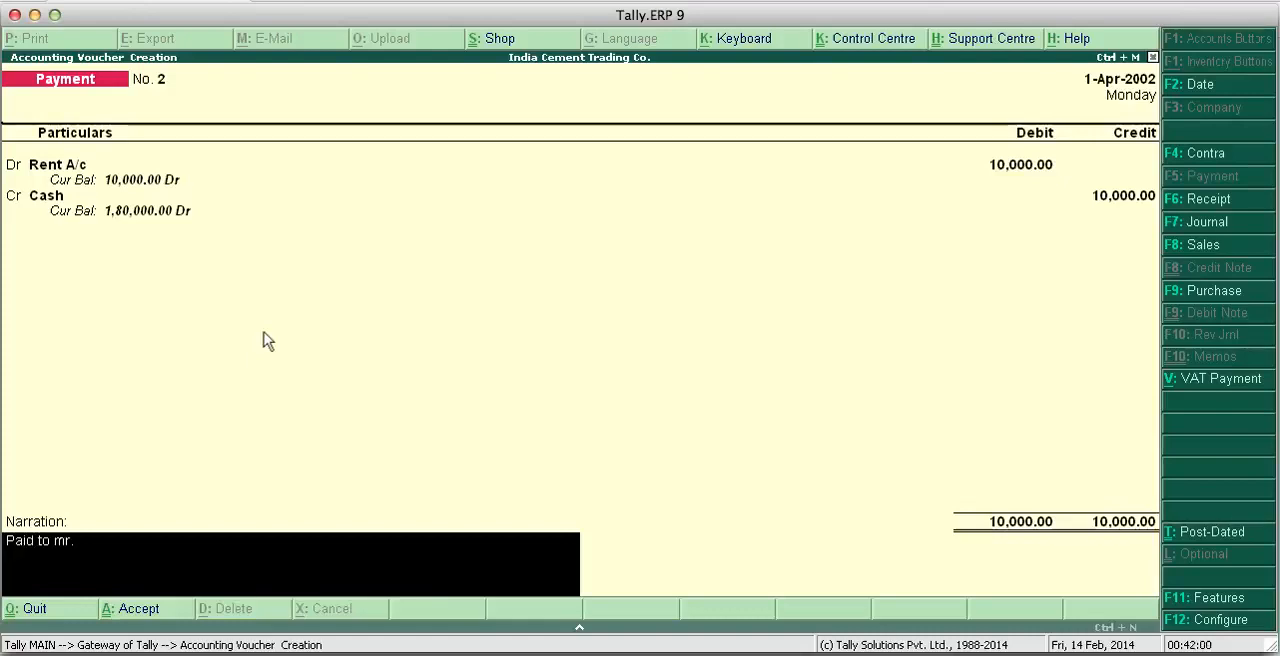
pyautogui.write(' Malhotra')
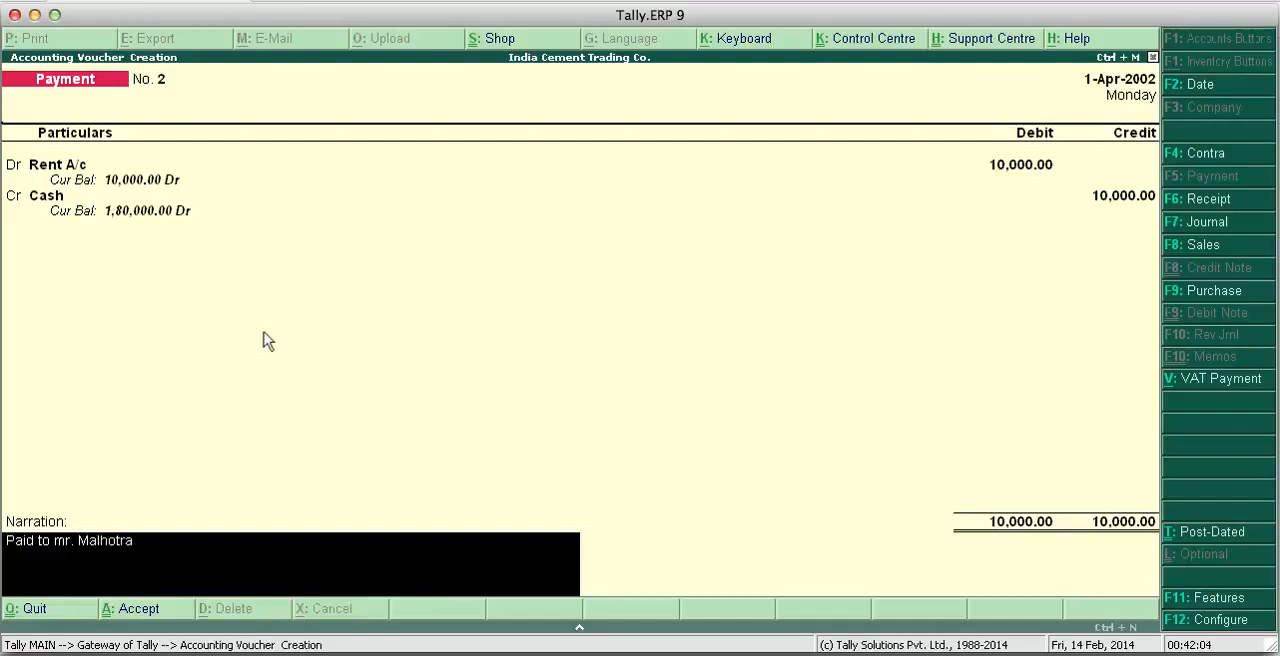
pyautogui.press('Return')
pyautogui.press('Return')
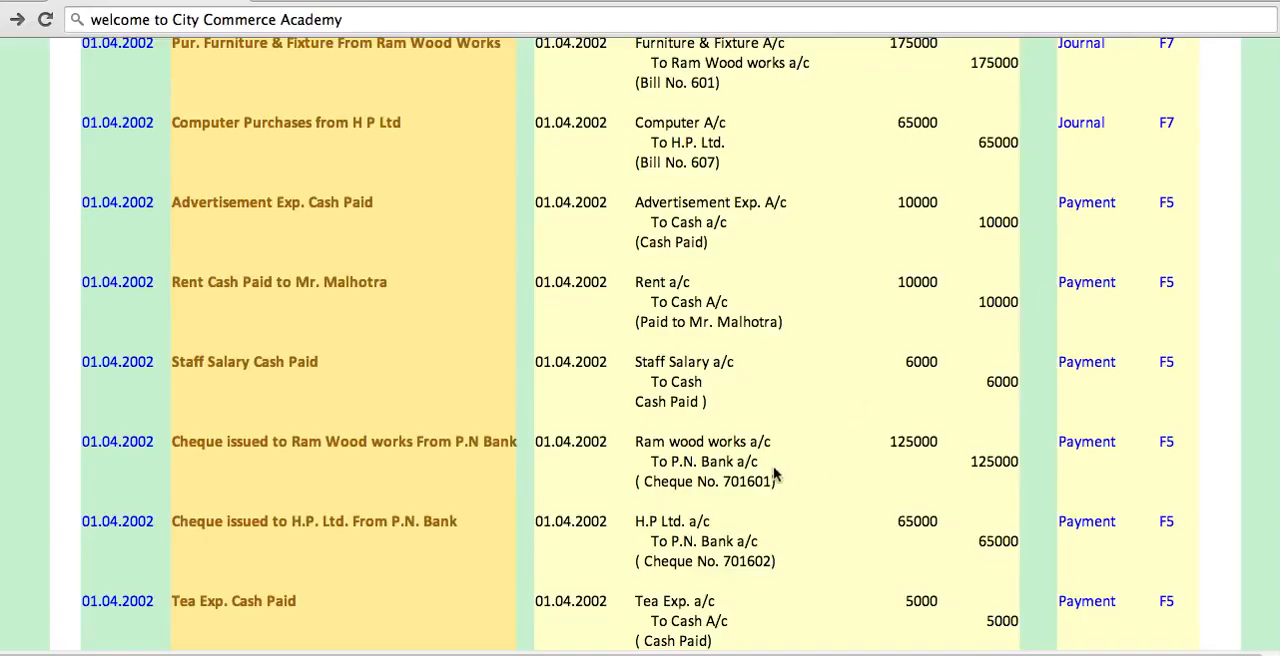
# - Consult the staff salary entry on the project page, return to Tally.ERP 9 and debit Staff Salary with 6,000 in the third payment voucher
pyautogui.scroll(-2, 775, 477)
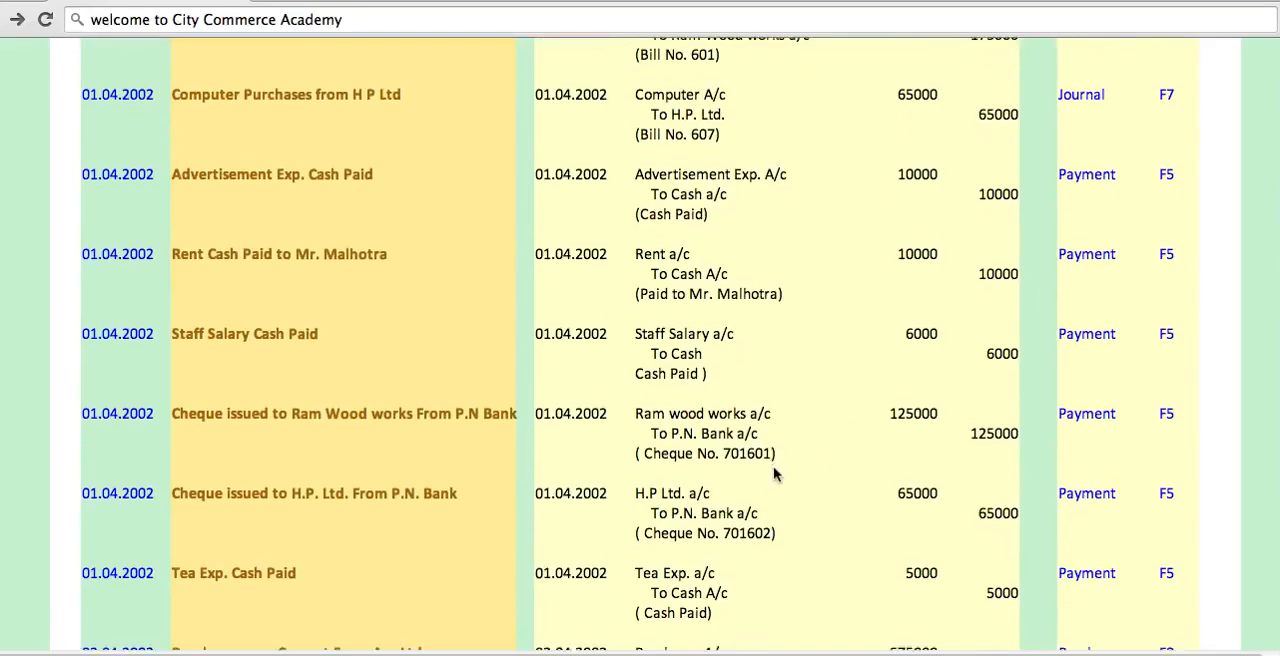
pyautogui.scroll(-1, 775, 477)
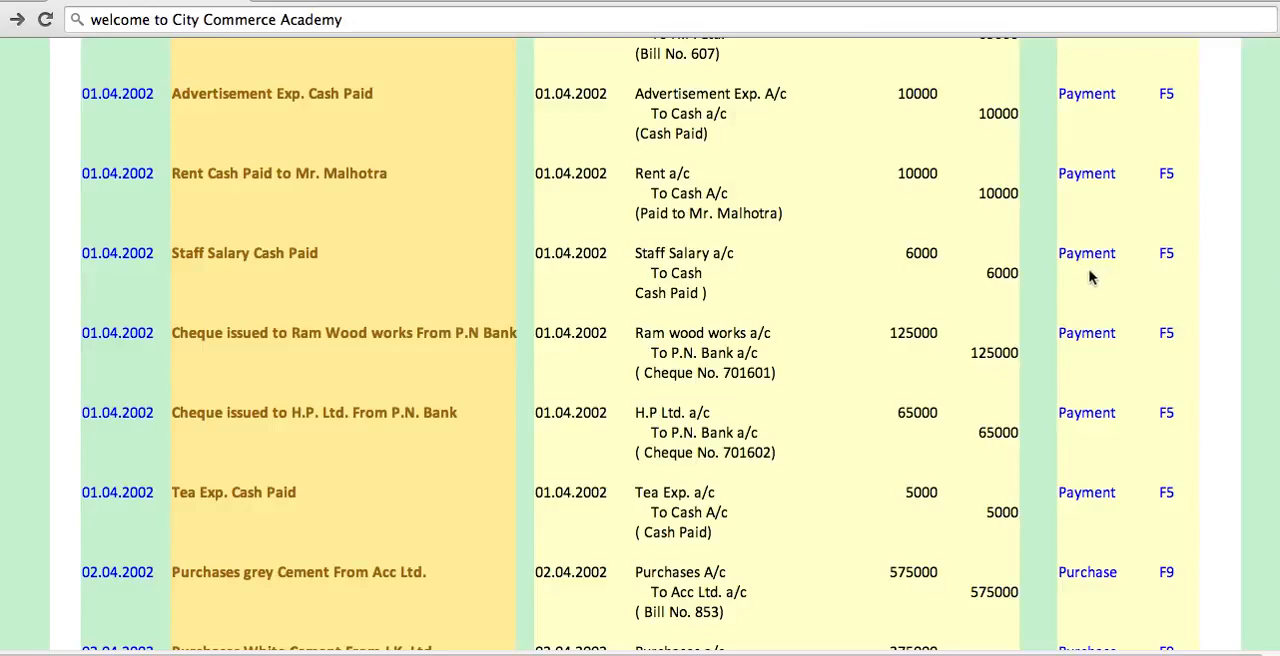
pyautogui.click(757, 653)
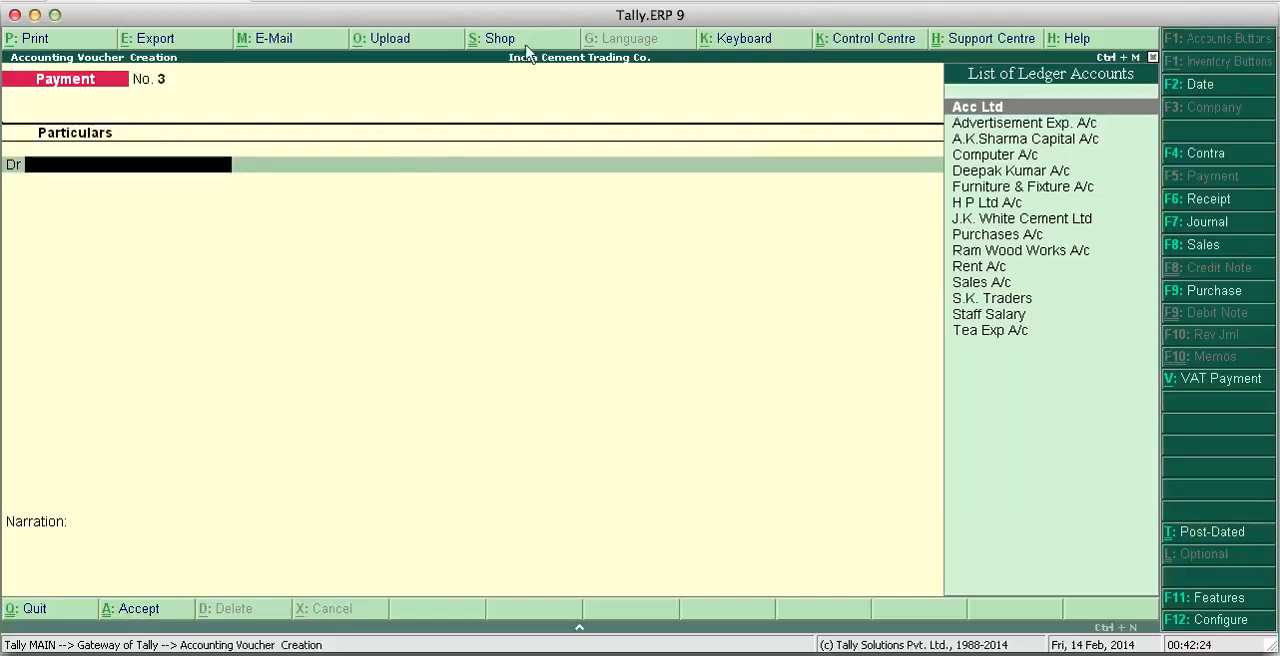
pyautogui.press('super+Tab')
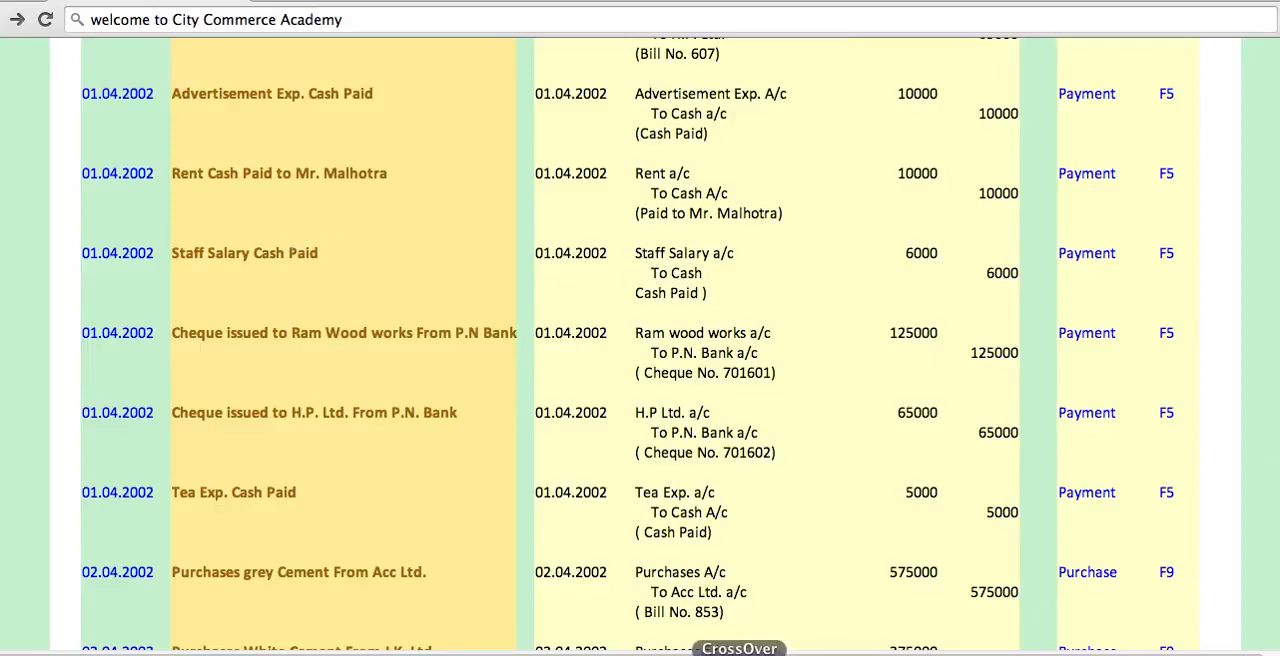
pyautogui.click(757, 650)
pyautogui.write('A')
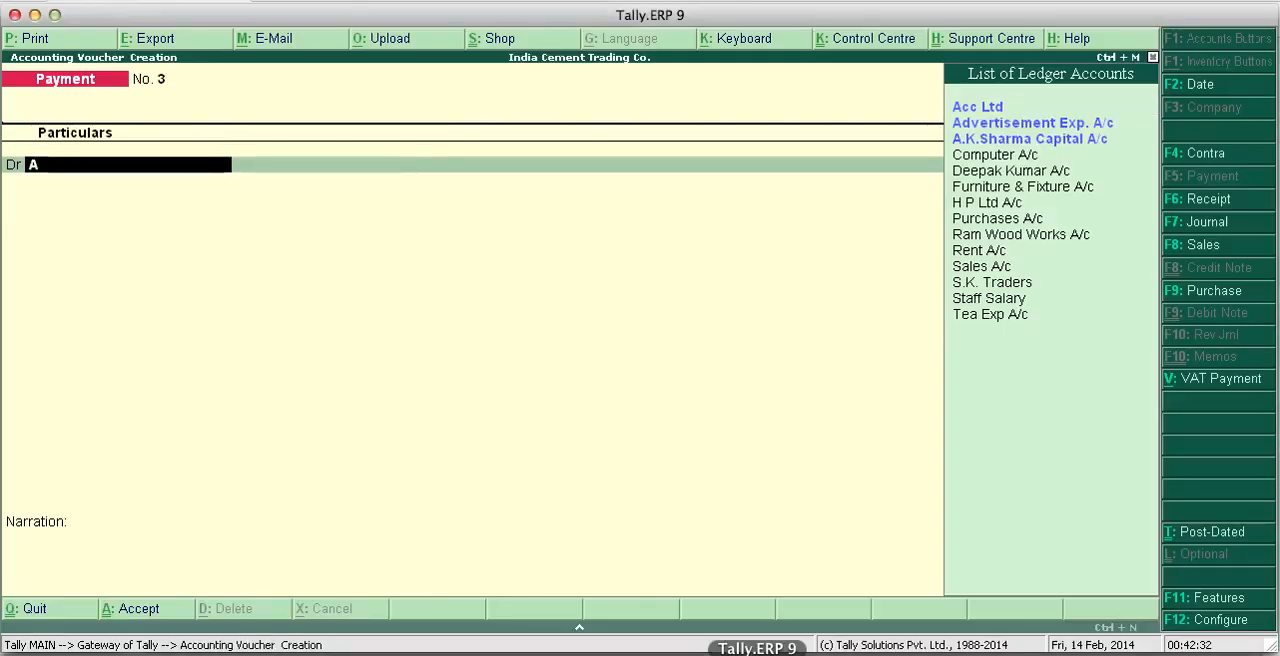
pyautogui.press('BackSpace')
pyautogui.write('St')
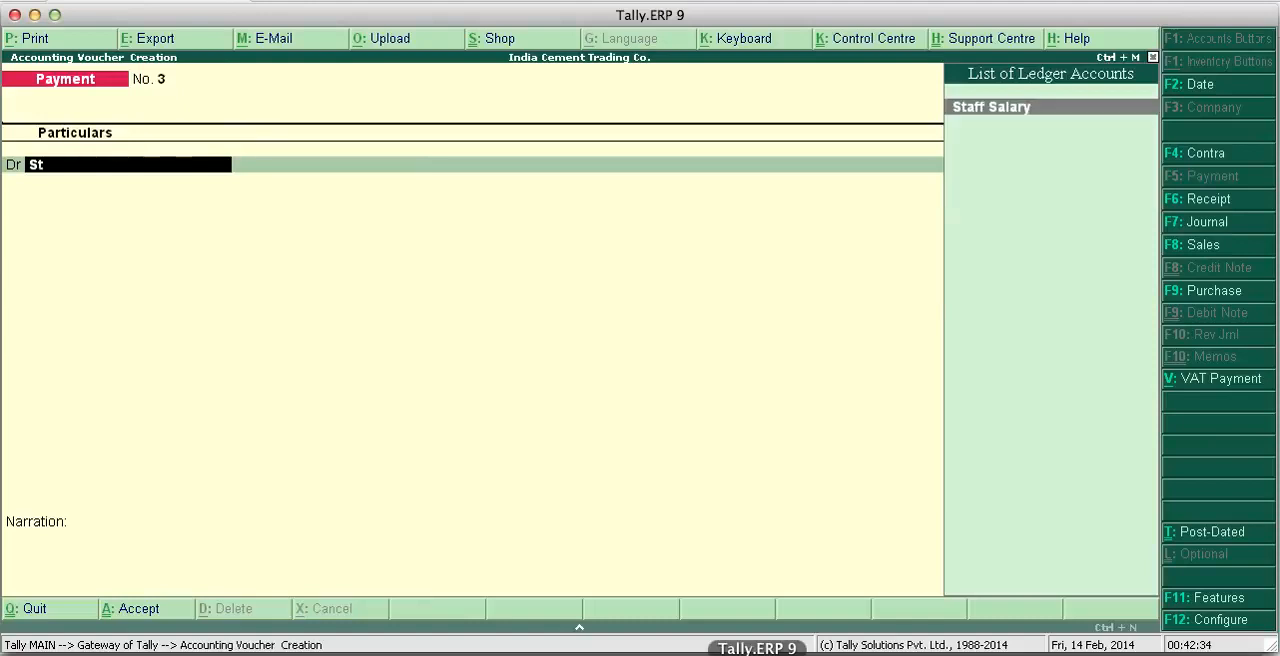
pyautogui.press('Return')
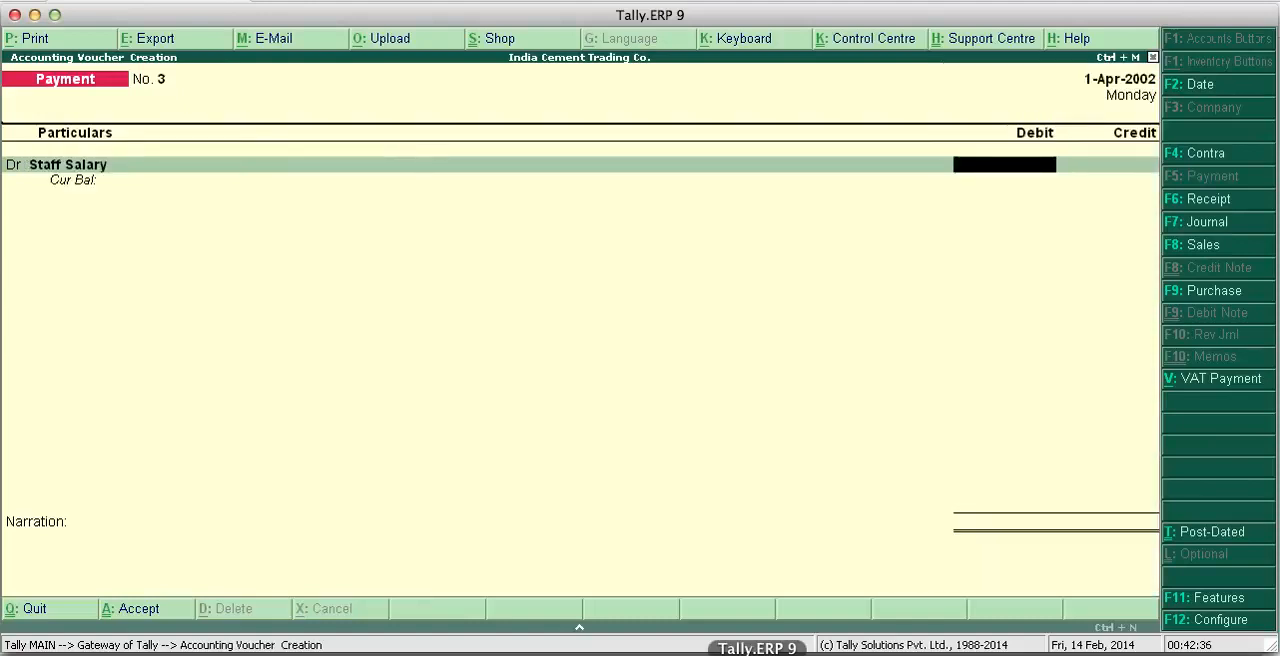
pyautogui.write('6,000')
pyautogui.press('Return')
# - Credit Cash with 6,000 and save the staff salary payment voucher with the narration "cash paid"
pyautogui.press('Return')
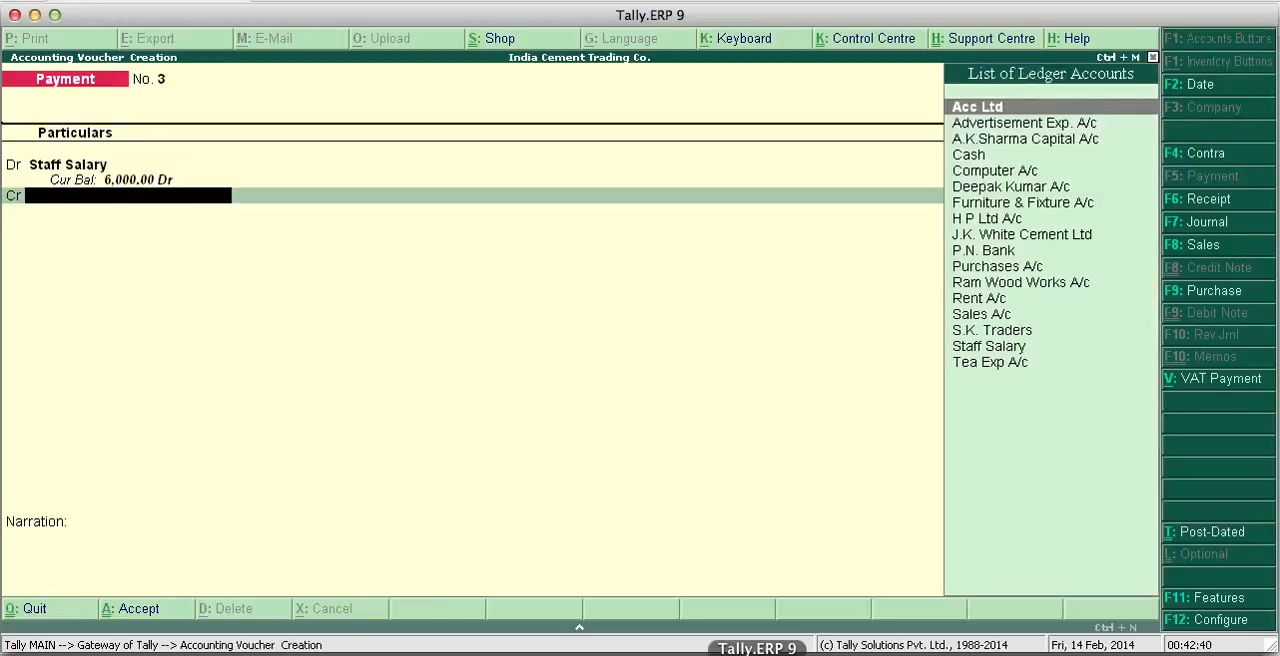
pyautogui.write('cash')
pyautogui.press('Return')
pyautogui.press('Return')
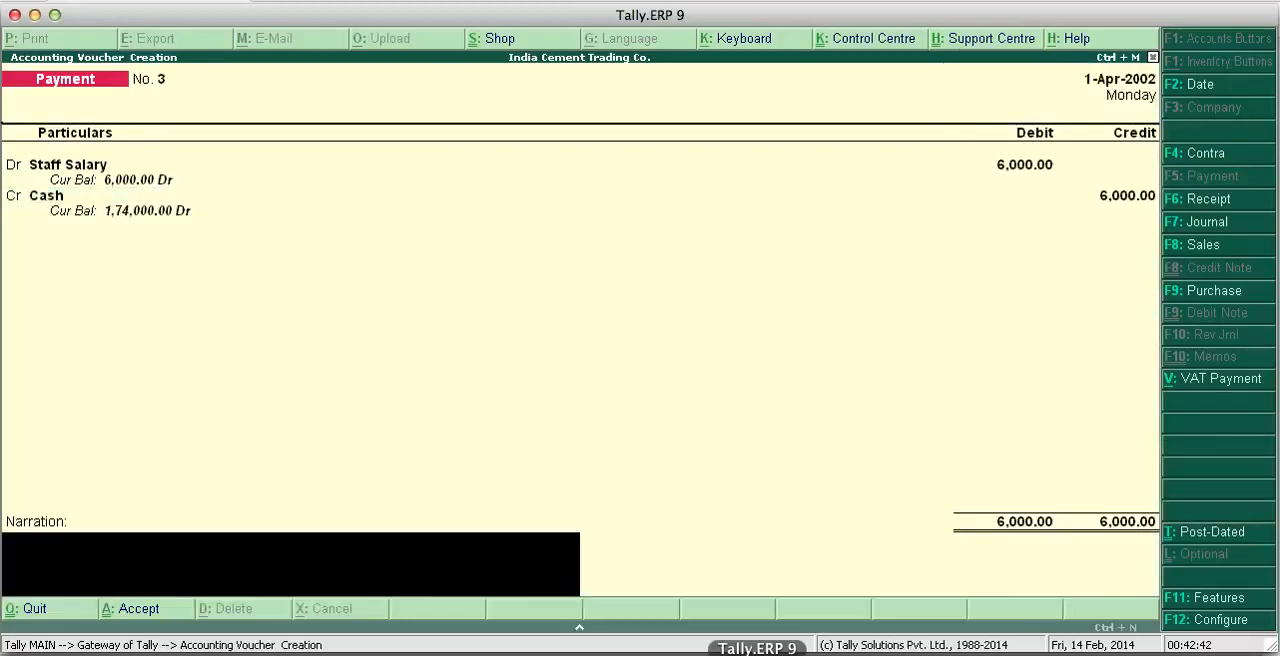
pyautogui.write('cash paid')
pyautogui.press('Return')
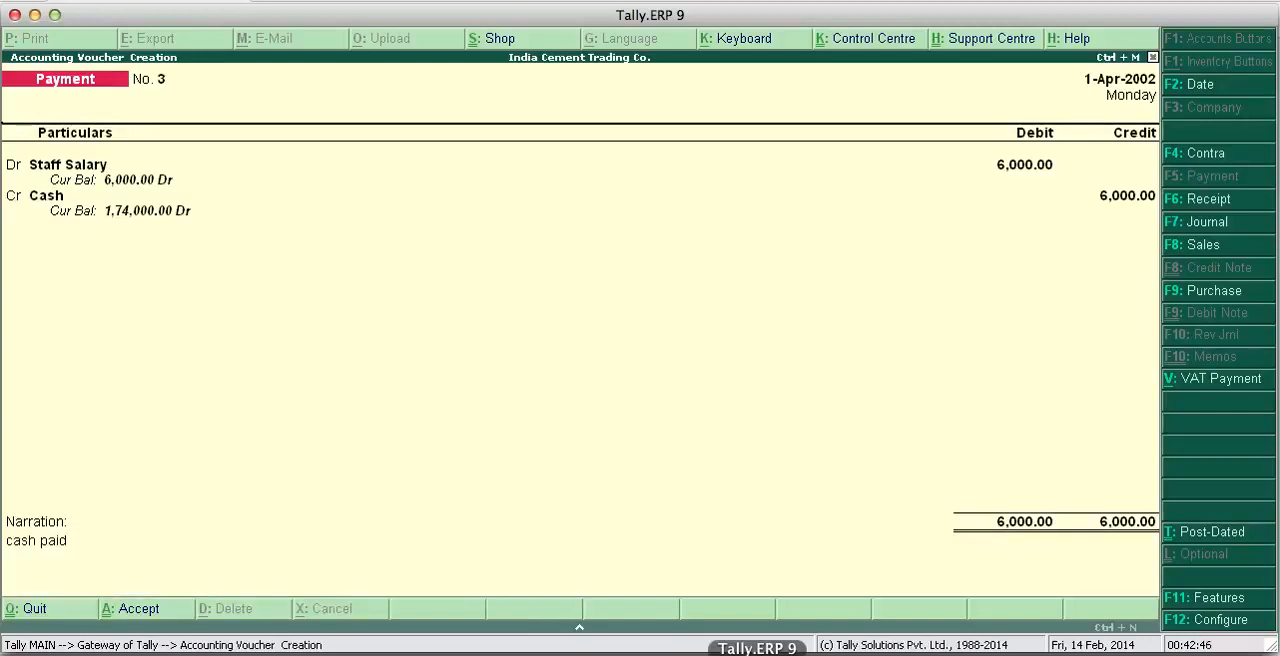
pyautogui.press('Return')
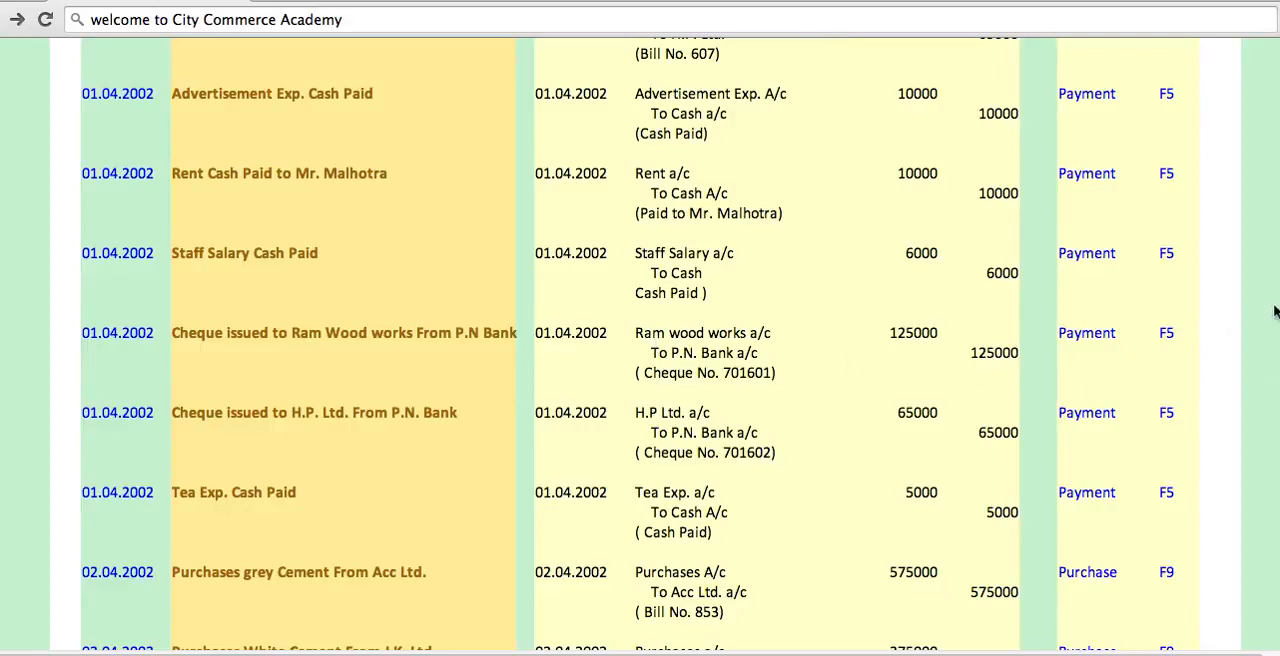
# - Return from the project page to Tally.ERP 9 and debit Ram Wood Works A/c with 125,000 in the fourth payment voucher
pyautogui.press('super+Tab')
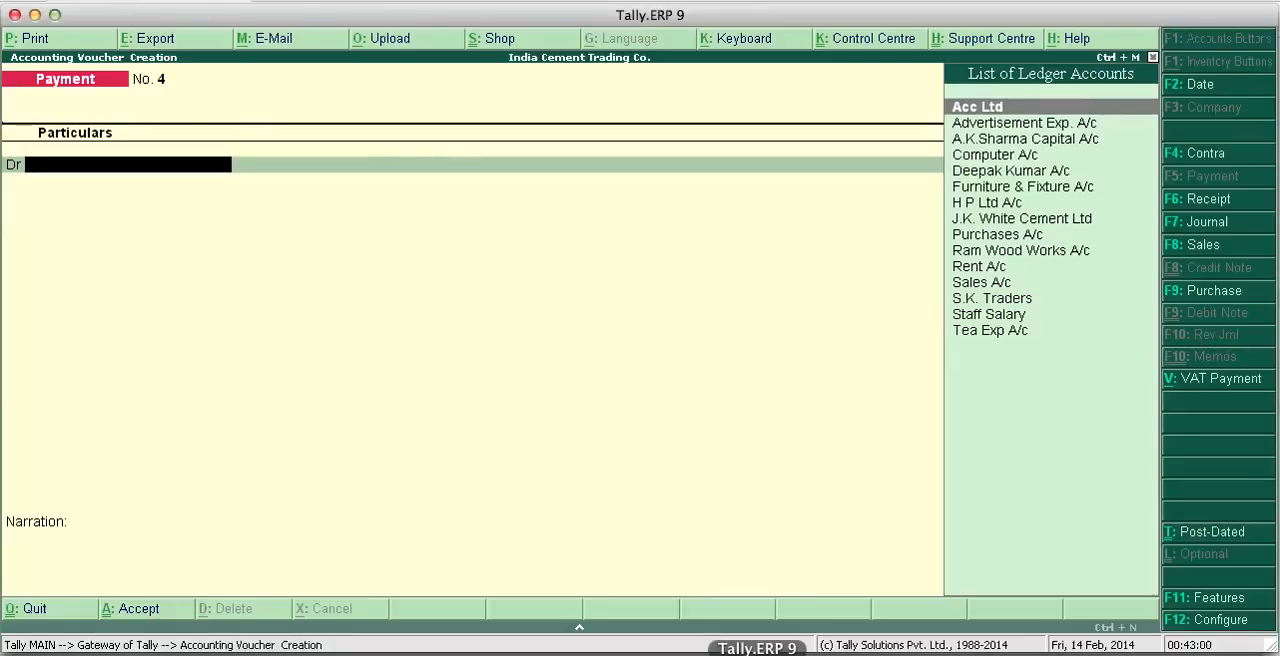
pyautogui.write('Ra')
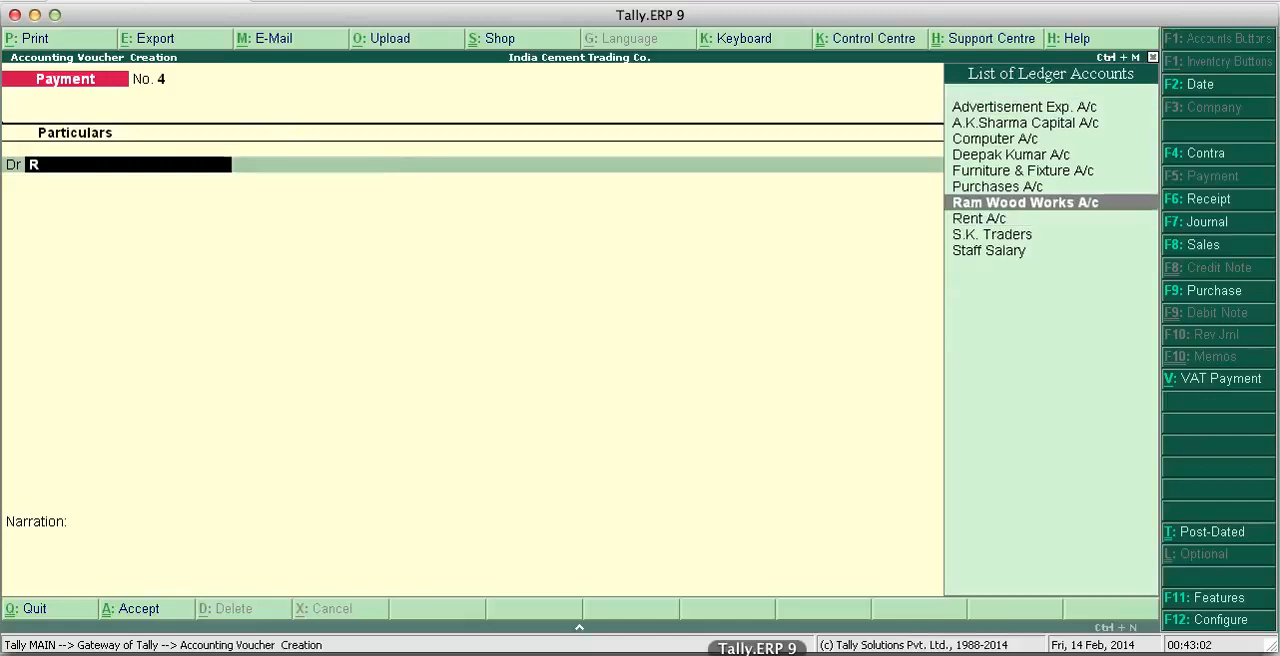
pyautogui.press('Return')
pyautogui.write('125000')
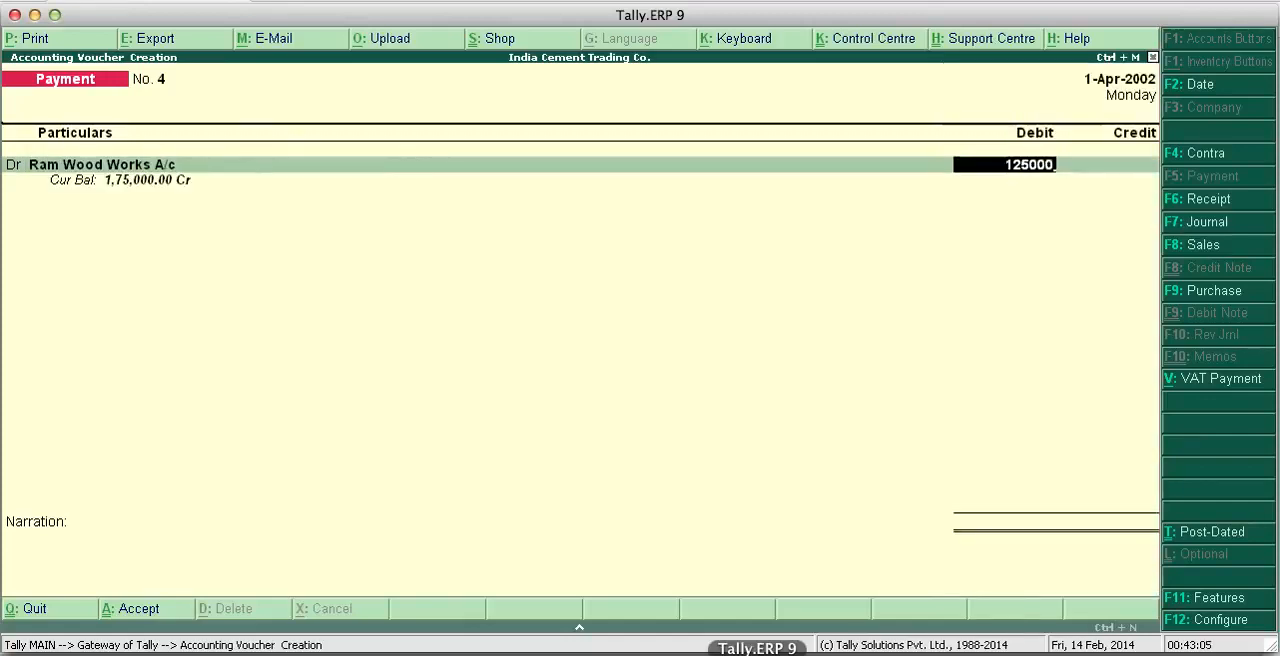
pyautogui.press('Return')
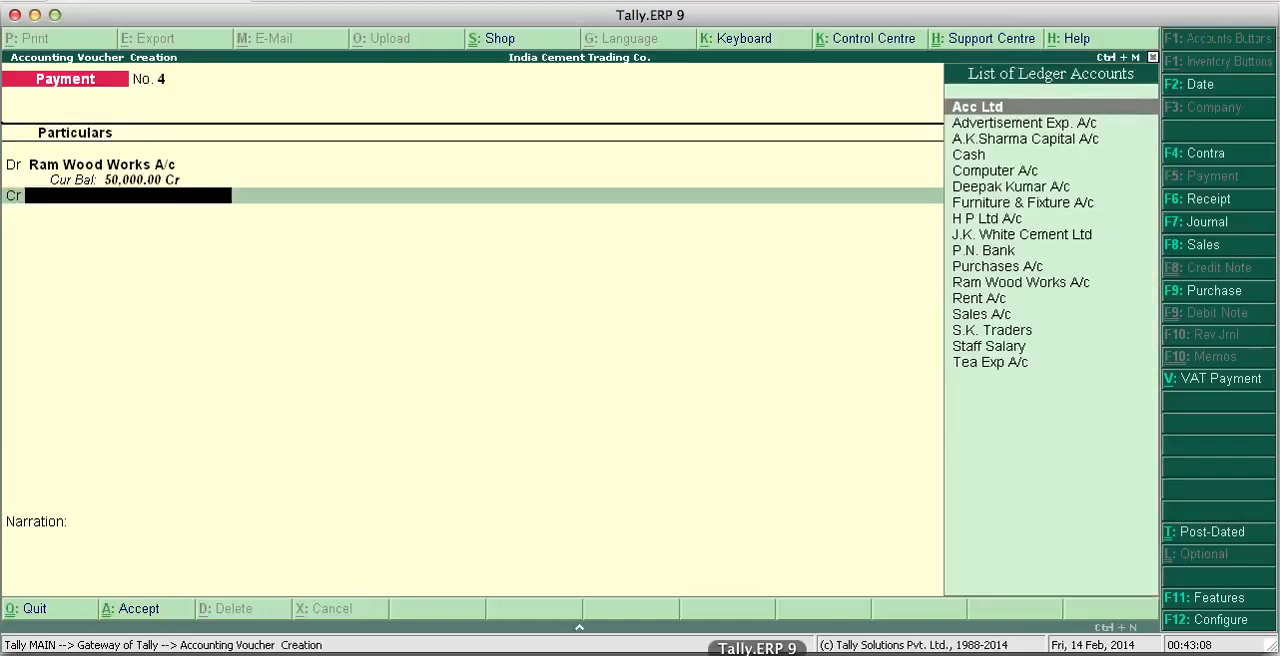
# - Credit P.N. Bank with 1,25,000 and accept the bank allocation as a cheque favouring Ram Wood Works A/c, crossed A/c Payee
pyautogui.write('P')
pyautogui.press('Down')
pyautogui.press('Up')
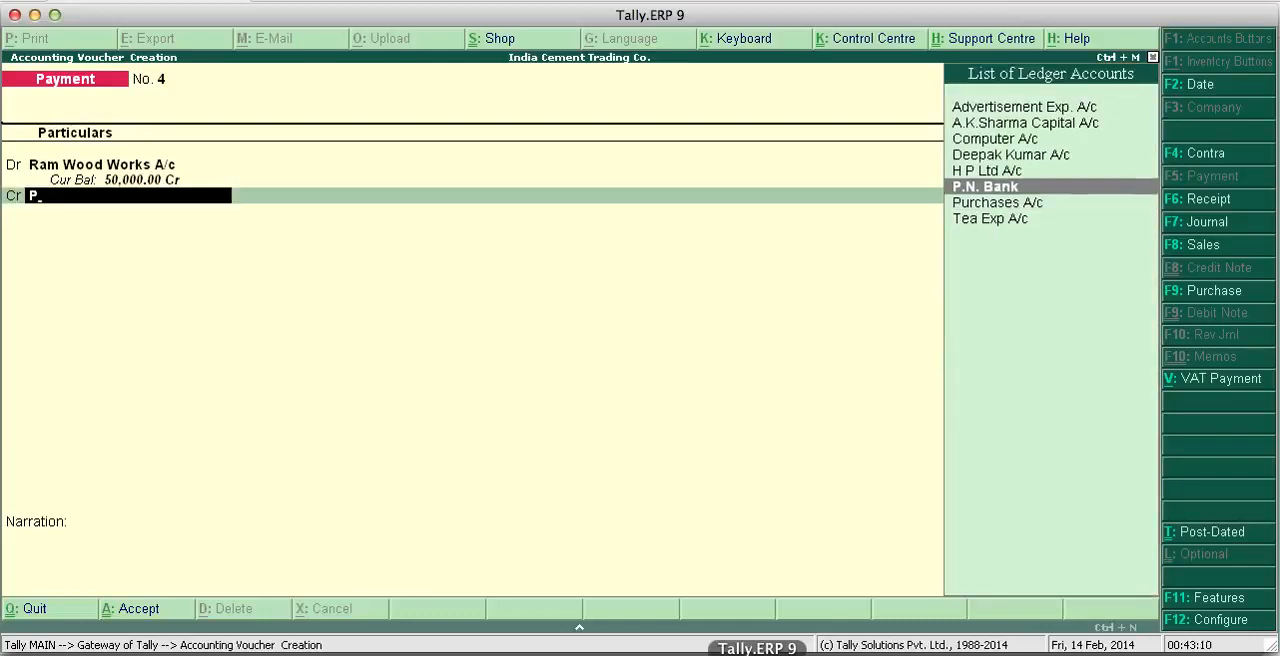
pyautogui.press('Return')
pyautogui.press('Return')
pyautogui.press('Return')
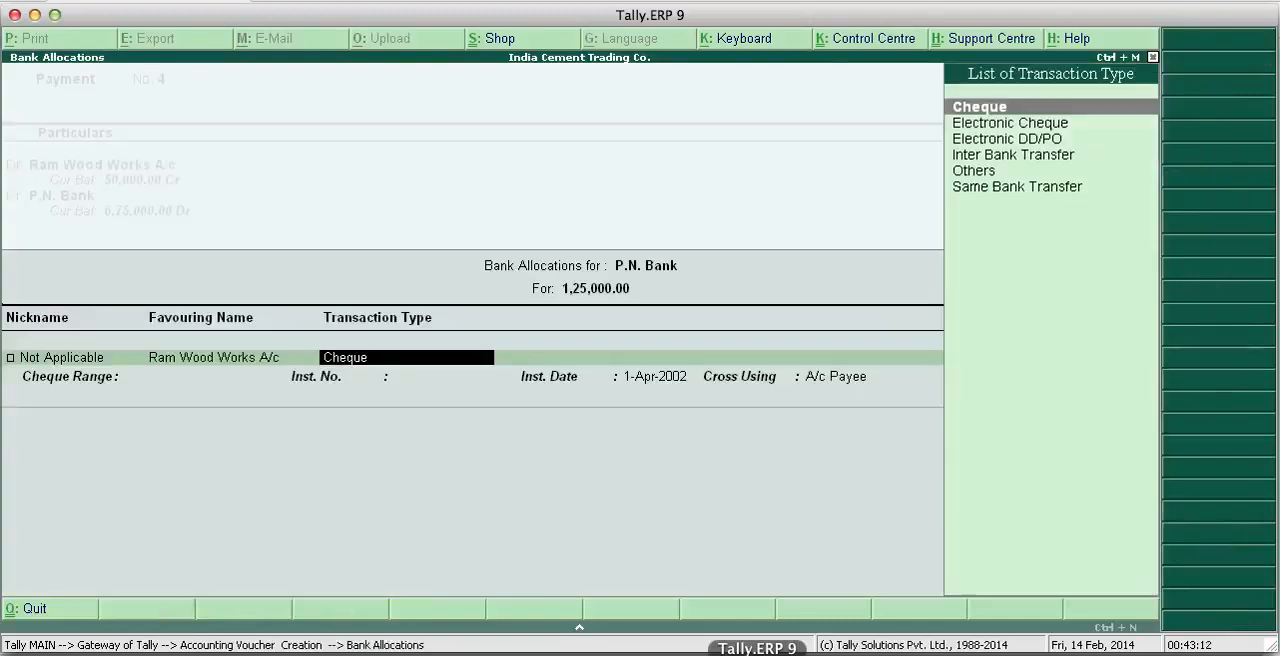
pyautogui.press('Return')
pyautogui.press('Return')
pyautogui.press('Return')
pyautogui.press('Return')
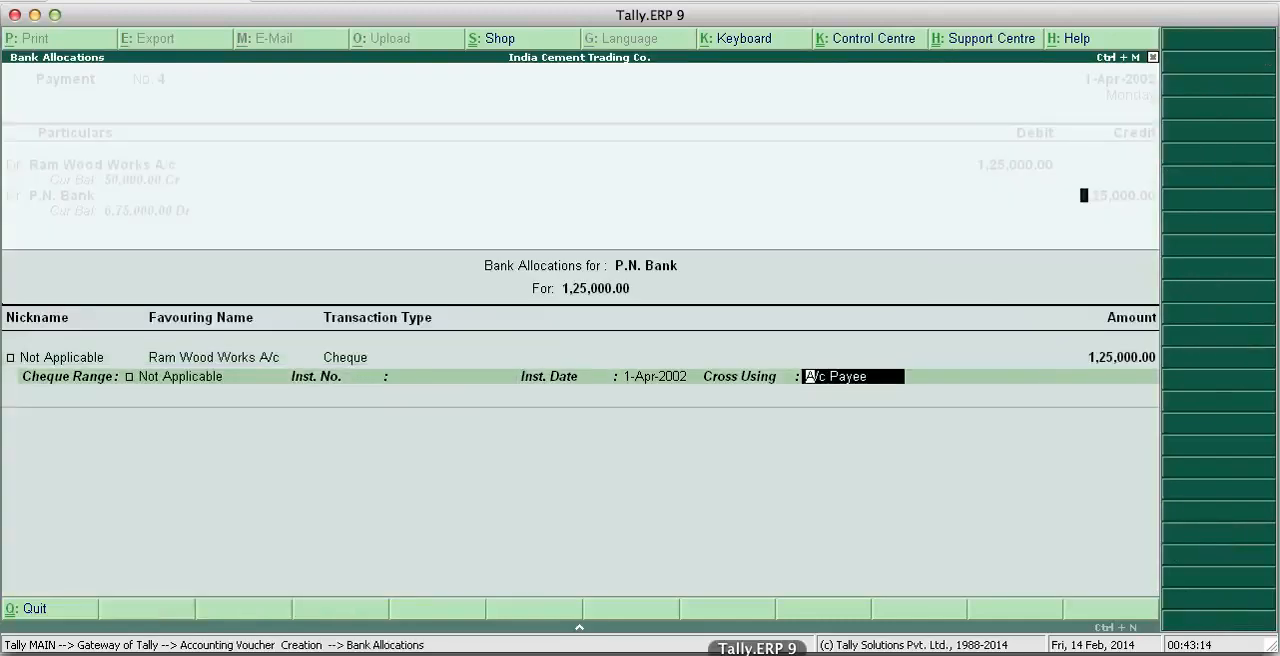
pyautogui.press('Return')
# - Enter the narration "Cheque No. 701601" and save the Ram Wood Works payment voucher
pyautogui.write('C')
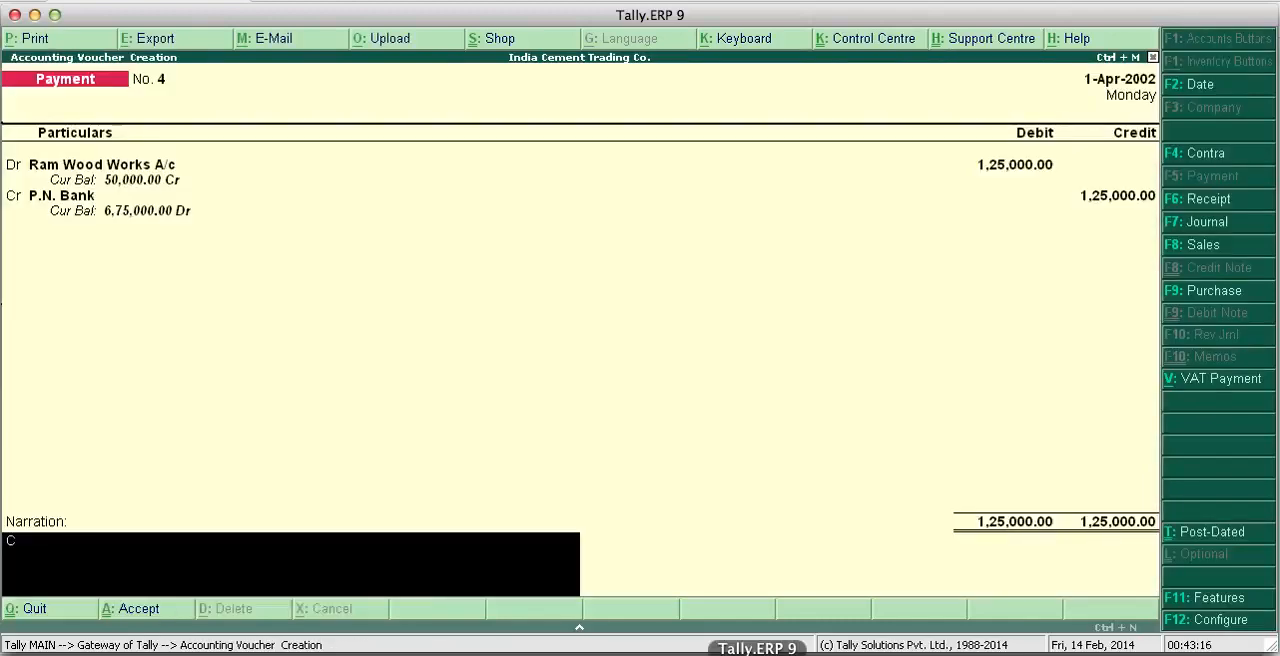
pyautogui.write('heque No.')
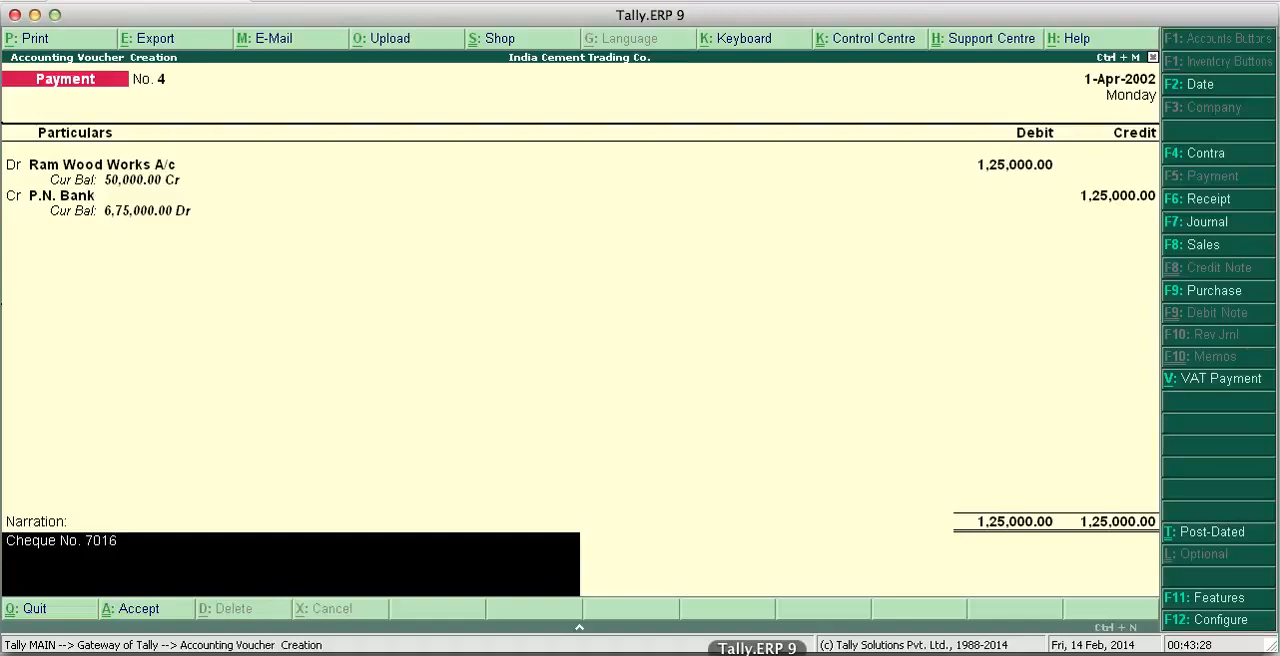
pyautogui.write('701601')
pyautogui.press('Return')
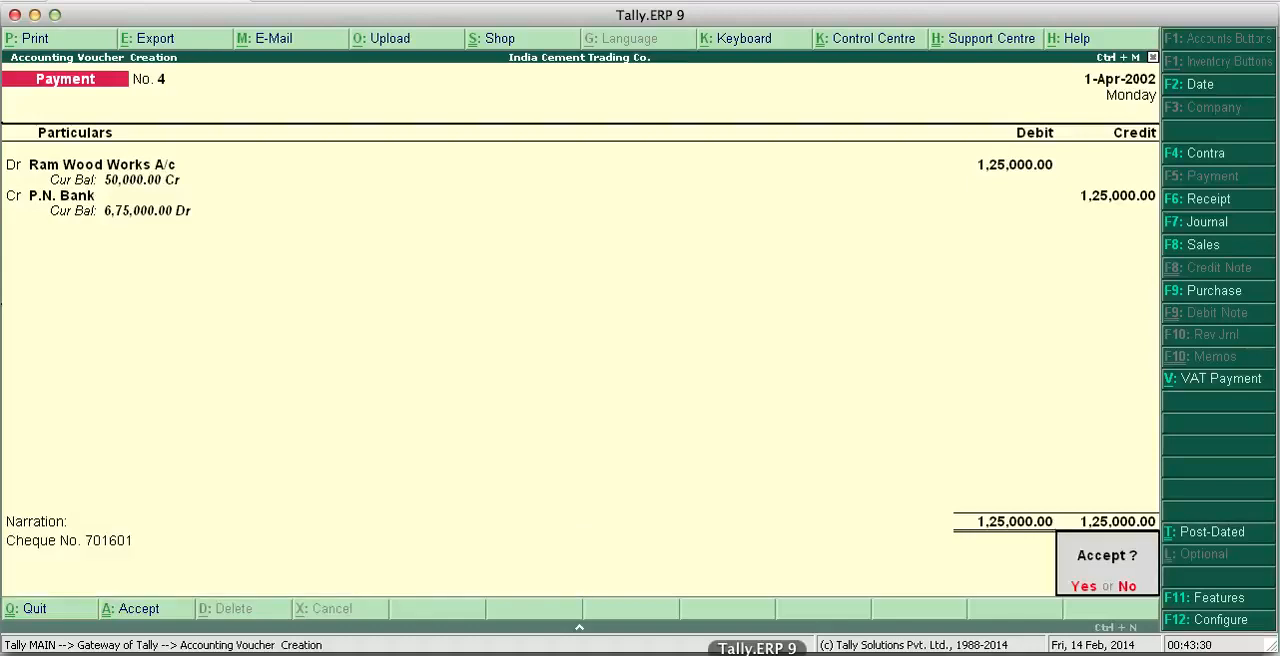
pyautogui.press('Return')
# - Check the next cheque entry on the project page and debit H P Ltd A/c with 65,000 in Tally.ERP 9's fifth payment voucher
pyautogui.click(1279, 174)
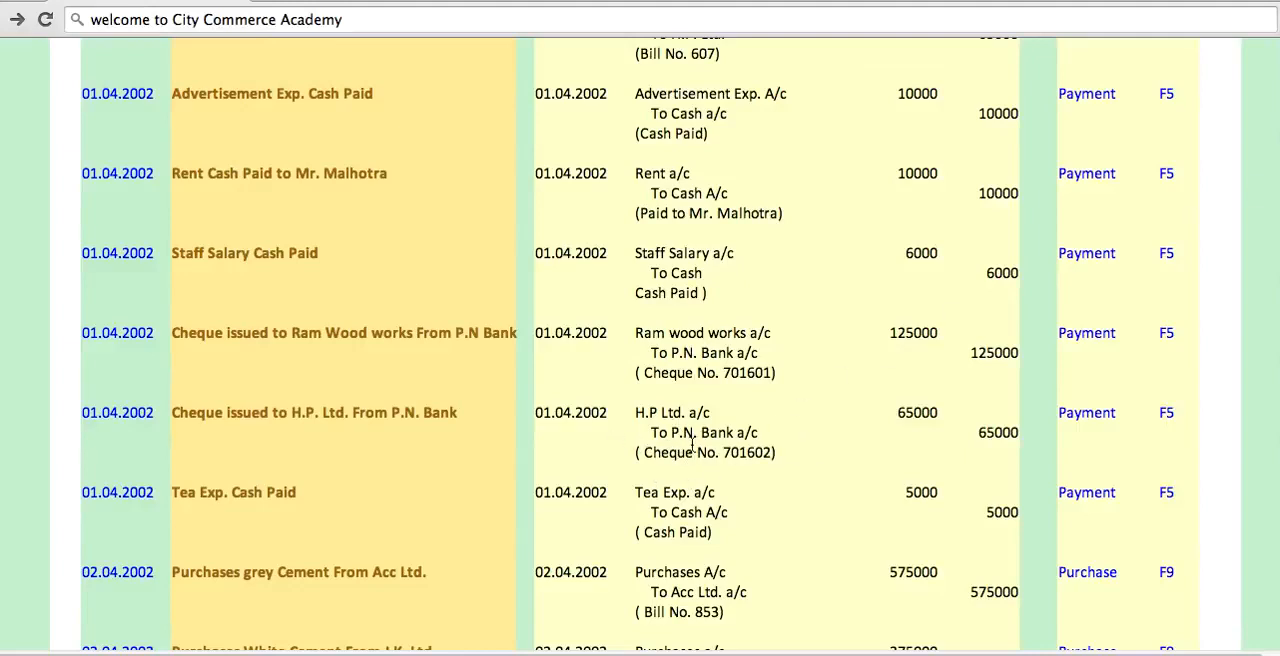
pyautogui.click(806, 652)
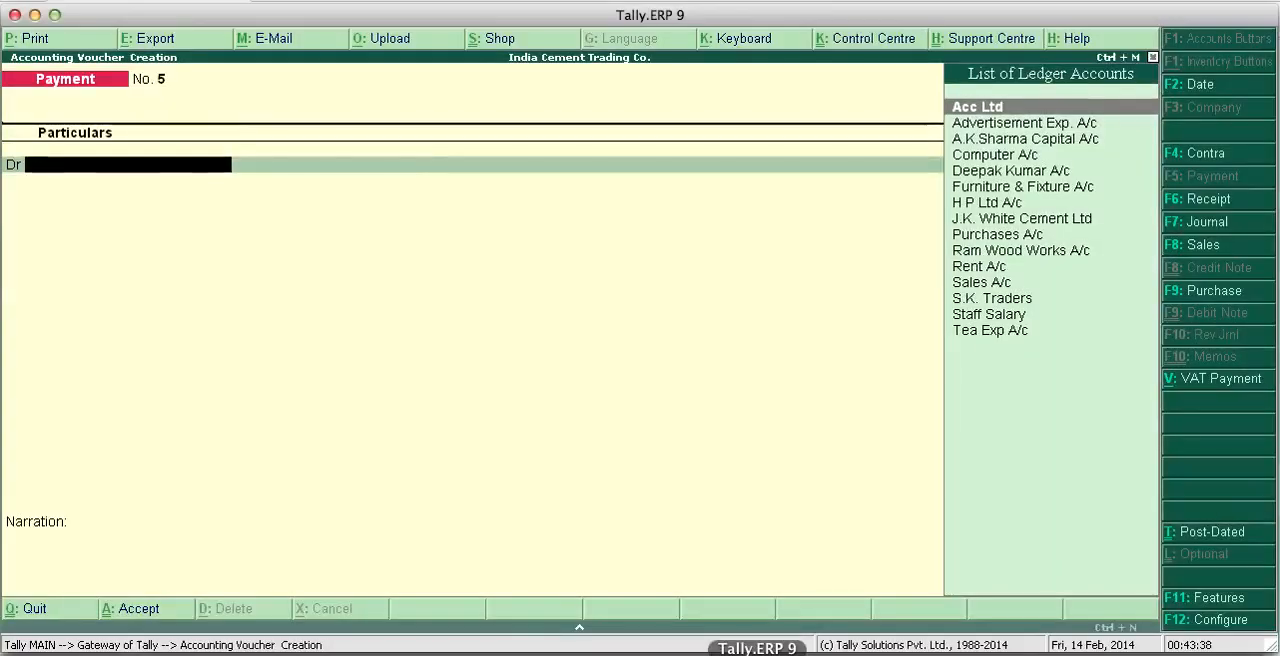
pyautogui.write('H')
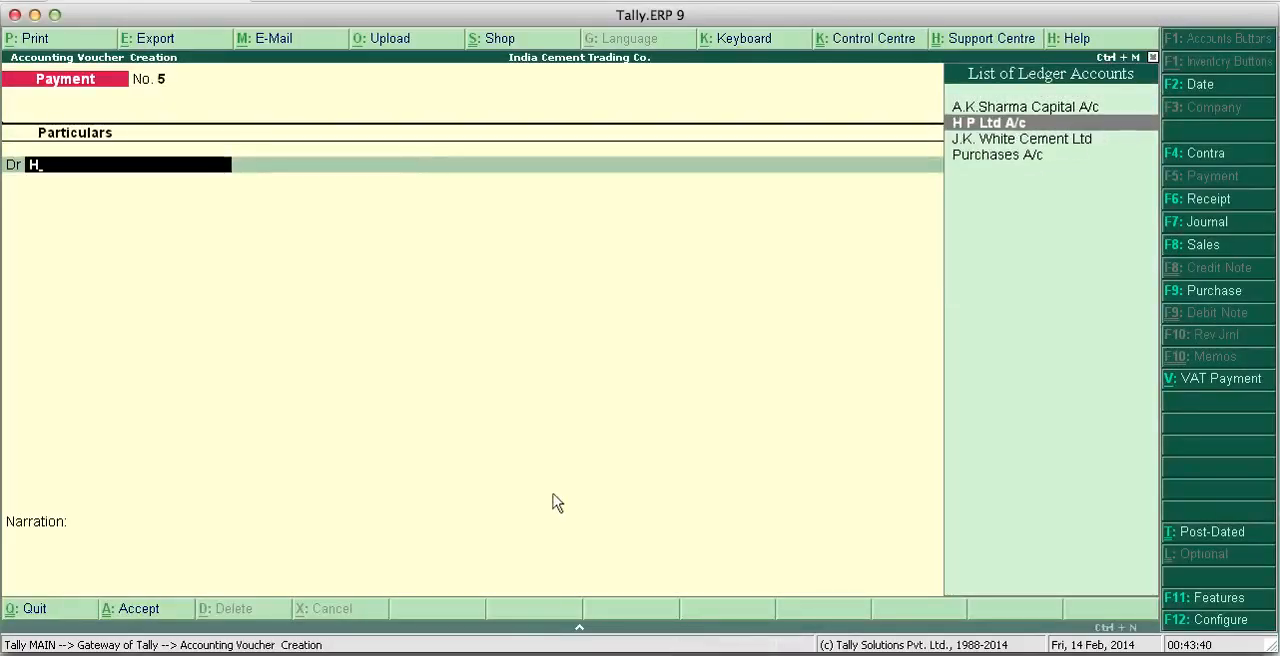
pyautogui.press('Return')
pyautogui.write('6')
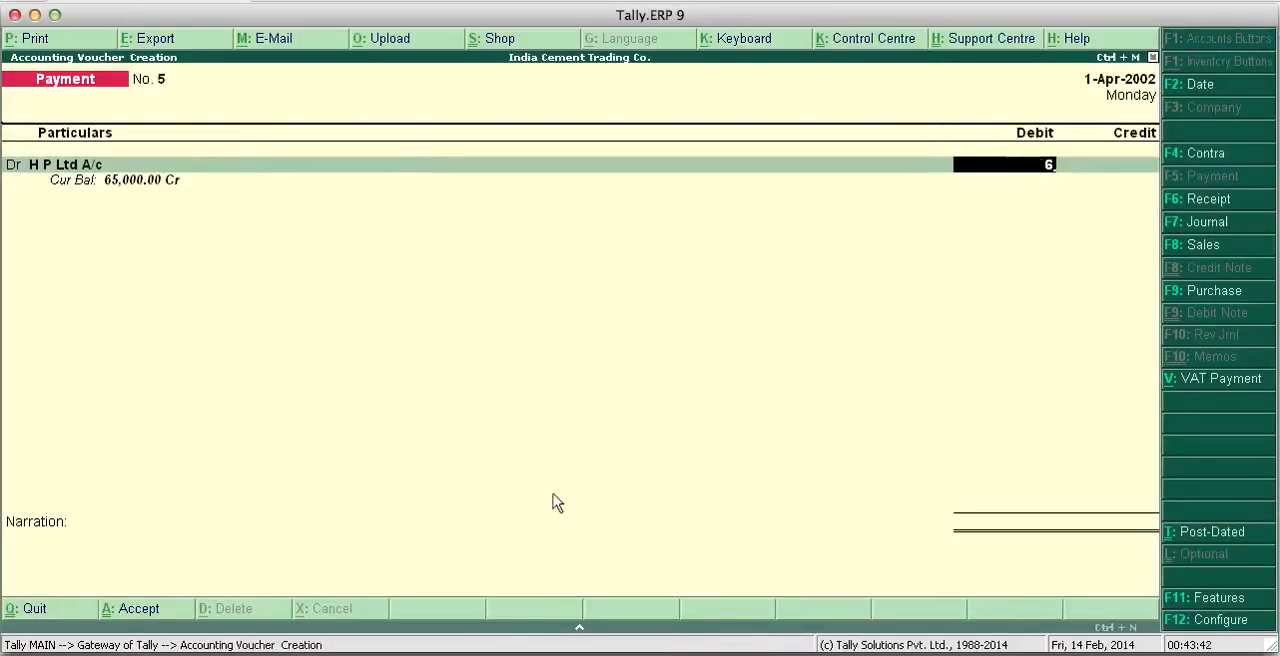
pyautogui.write('5,000')
pyautogui.press('Return')
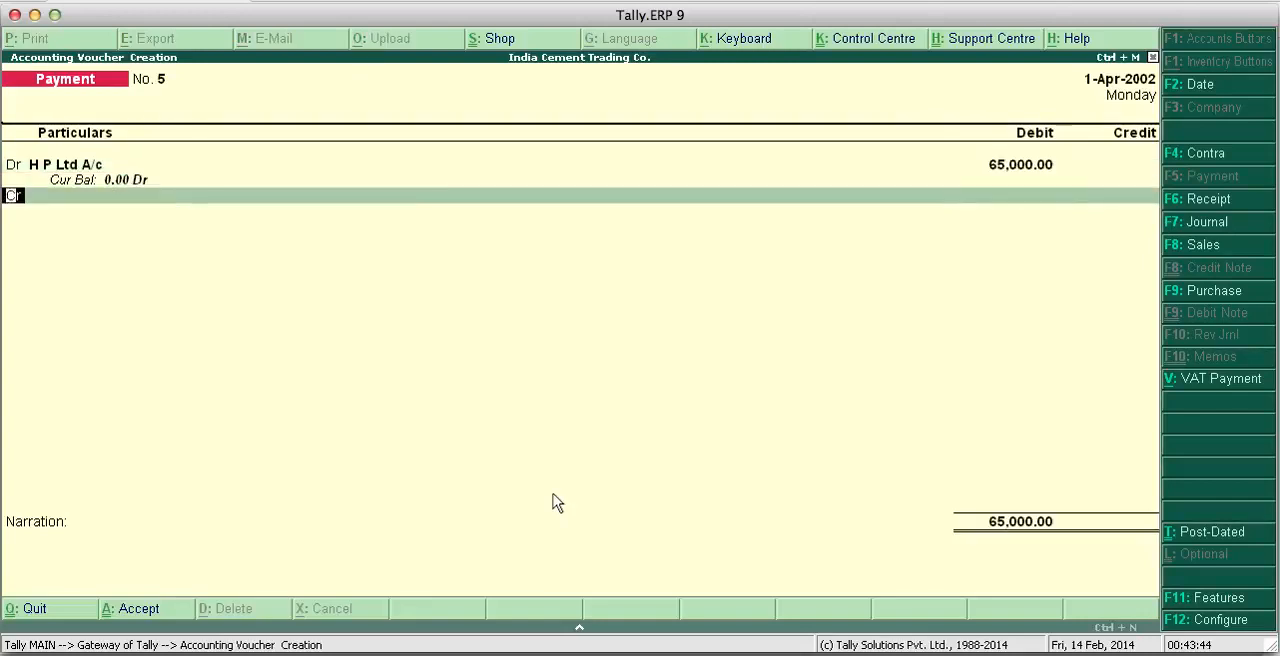
# - Credit P.N. Bank with 65,000 and accept the bank allocation as a cheque favouring H P Ltd A/c, crossed A/c Payee
pyautogui.press('Return')
pyautogui.write('P')
pyautogui.press('Down')
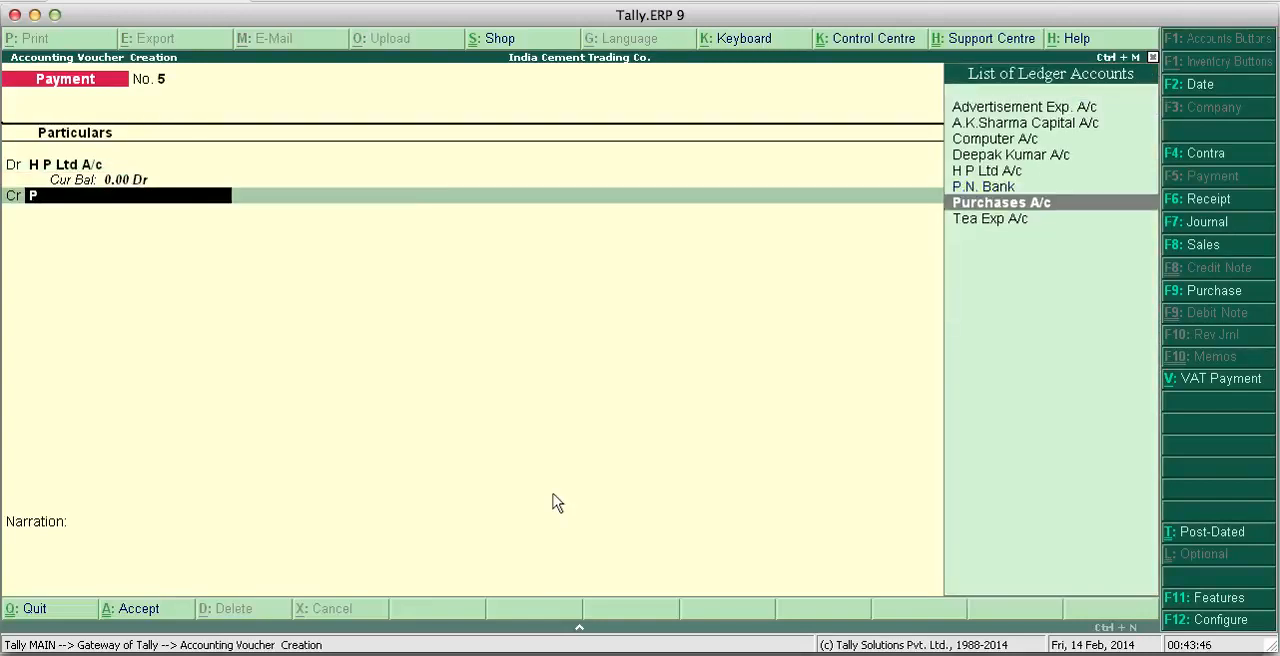
pyautogui.press('Up')
pyautogui.press('Return')
pyautogui.press('Return')
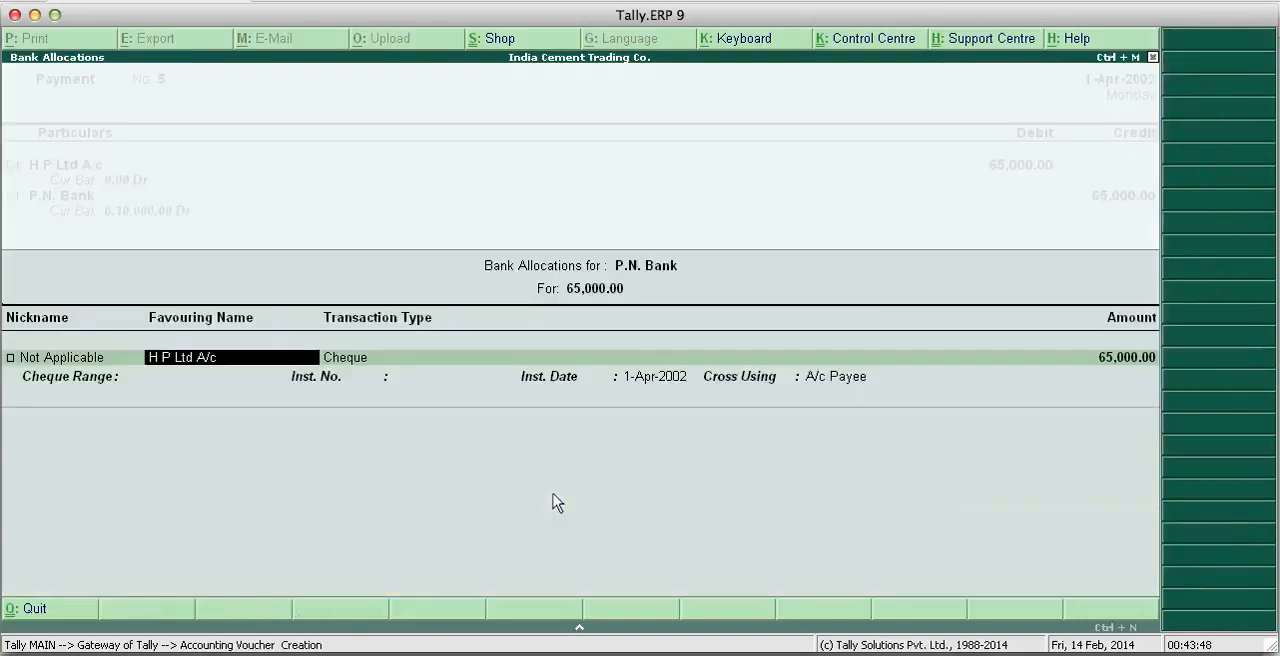
pyautogui.press('Return')
pyautogui.press('Return')
pyautogui.press('Return')
pyautogui.press('Return')
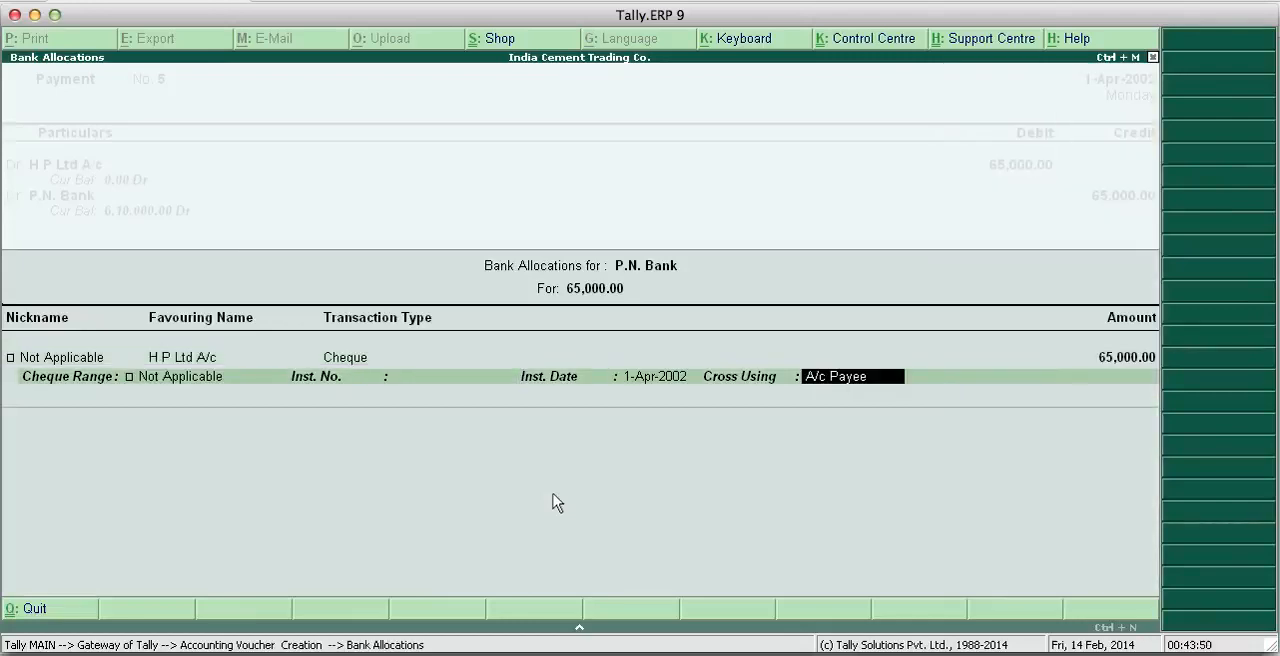
pyautogui.press('Return')
# - Enter the narration "Cheque No. 701602" and save the H P Ltd payment voucher
pyautogui.write('Ch')
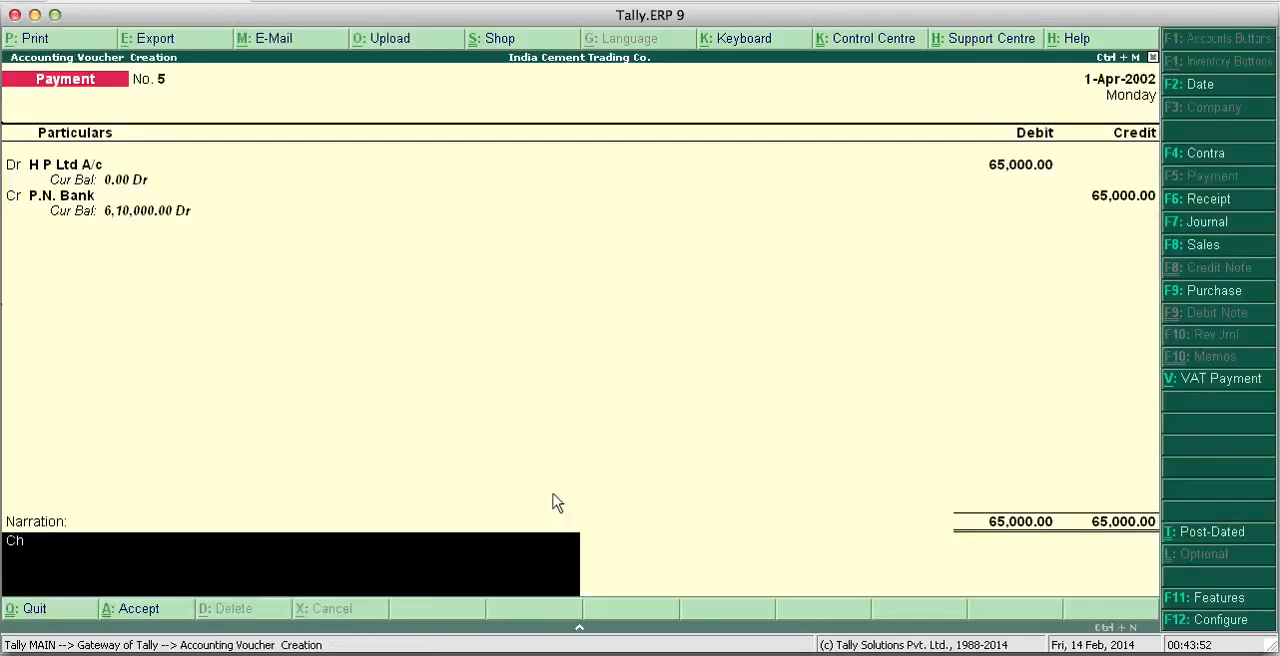
pyautogui.write('eque No. 701602')
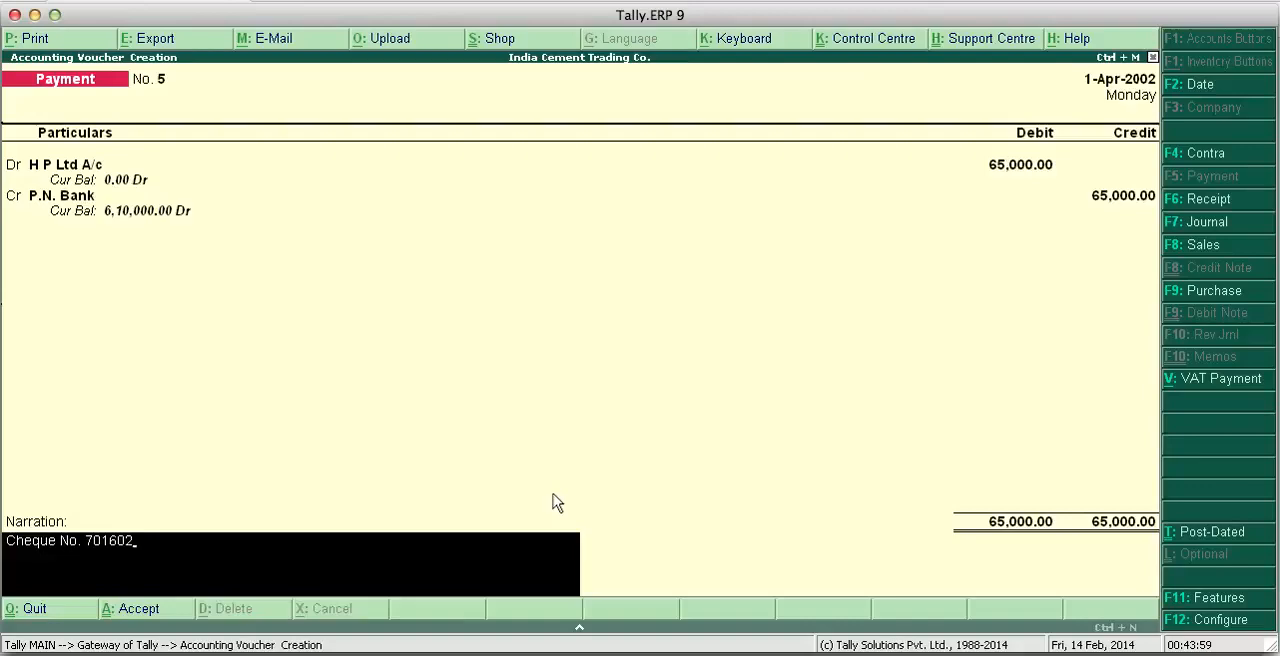
pyautogui.press('Return')
pyautogui.press('Return')
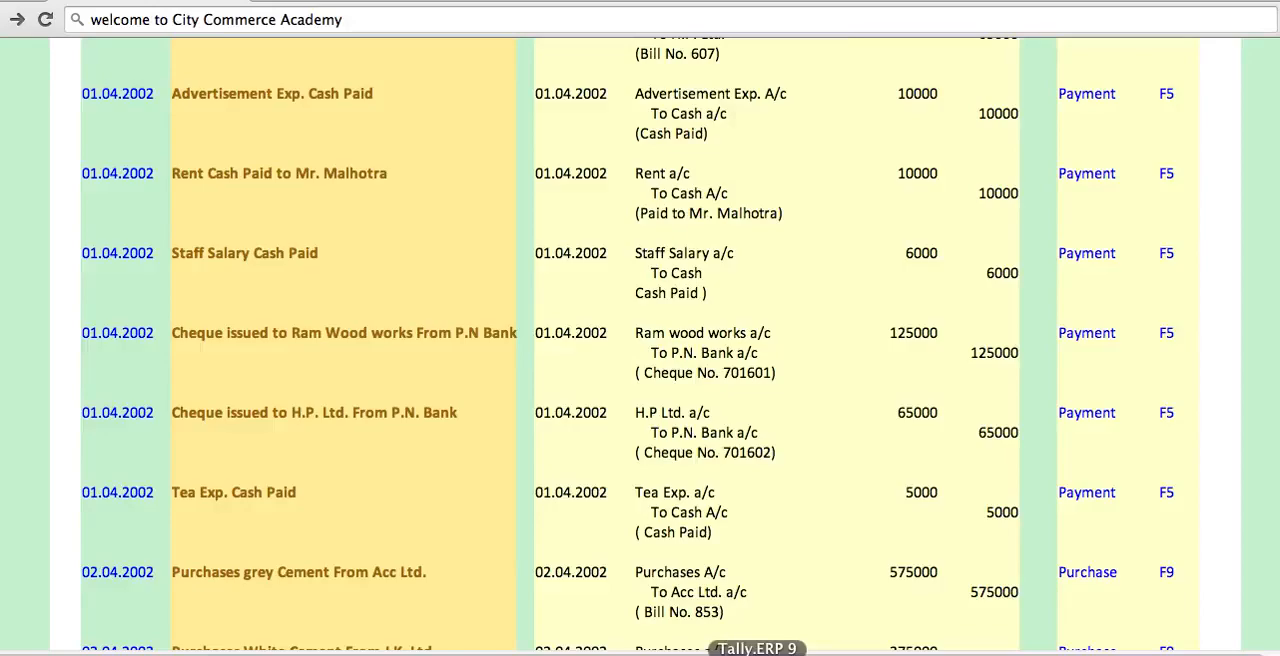
# - In Tally.ERP 9's sixth payment voucher, debit Tea Exp A/c with 5,000 and credit Cash with 5,000
pyautogui.click(757, 652)
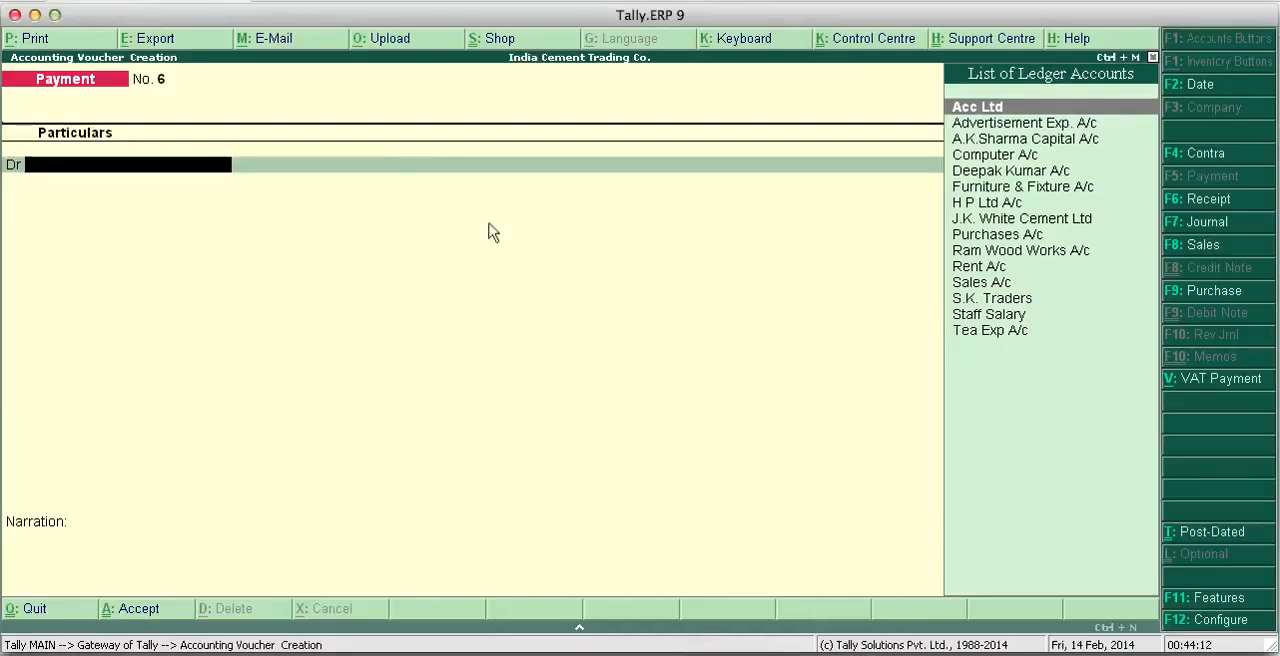
pyautogui.write('Te')
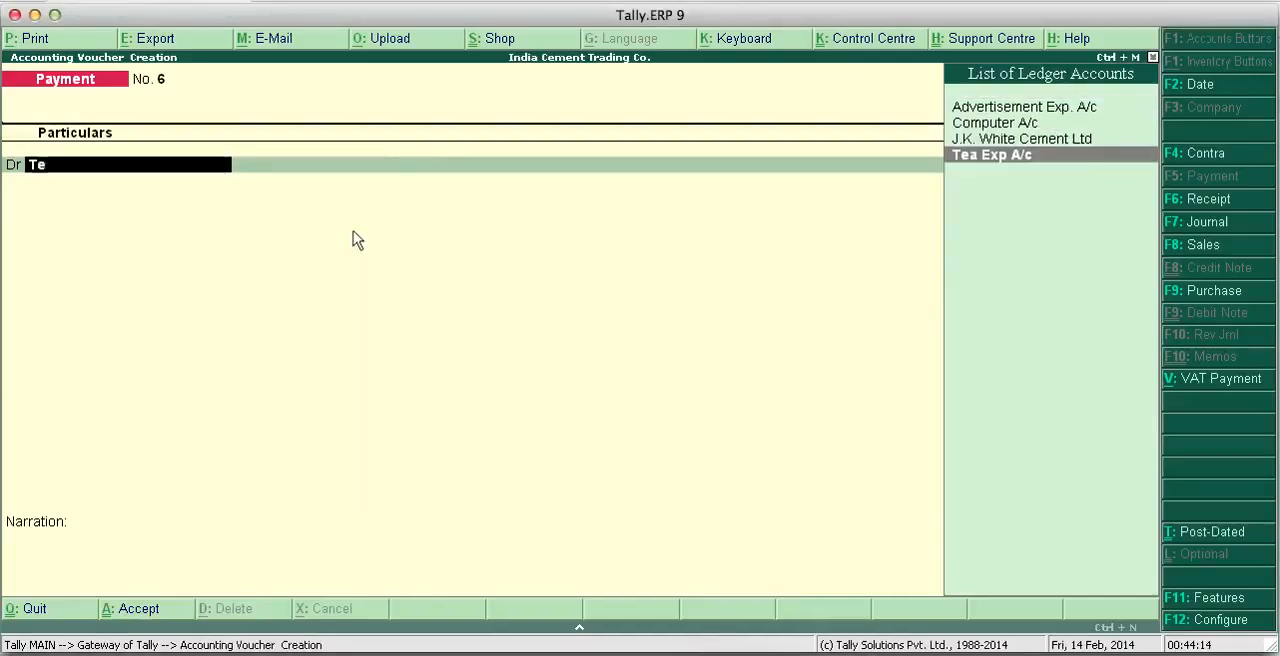
pyautogui.press('Return')
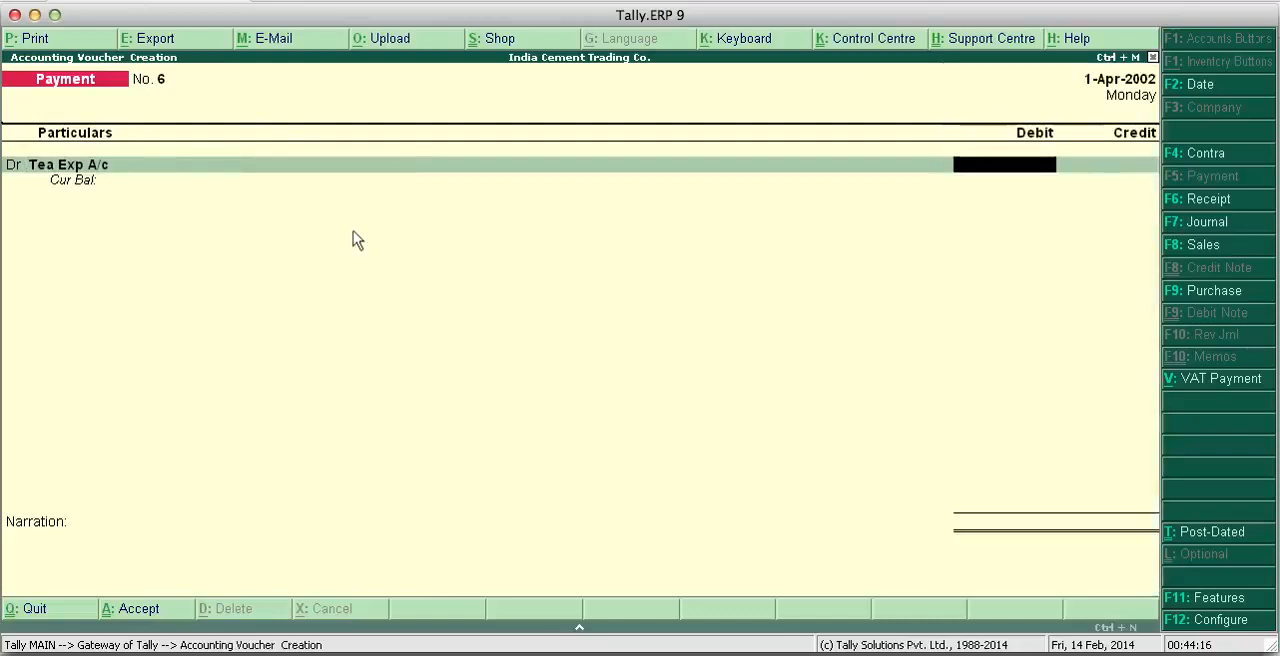
pyautogui.write('5000')
pyautogui.press('Return')
pyautogui.press('Return')
pyautogui.write('Cas')
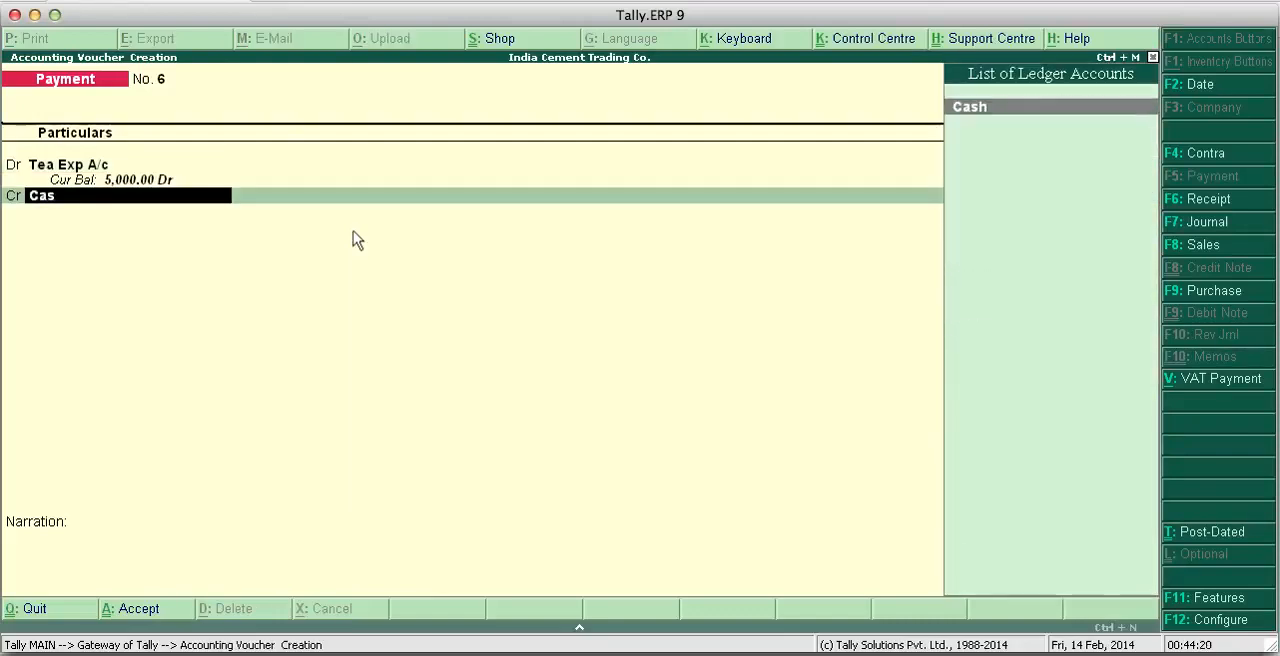
pyautogui.press('Return')
pyautogui.press('Return')
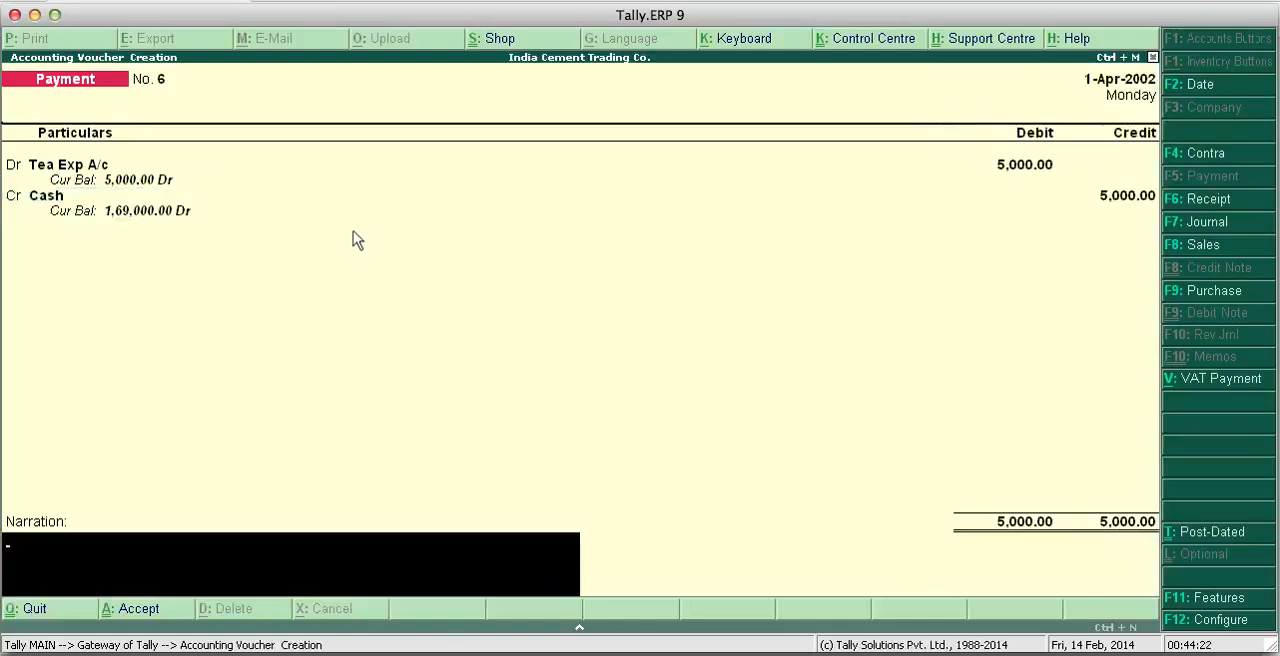
# - Enter the narration "cash paid" and save the Tea Exp A/c payment voucher
pyautogui.write('cash')
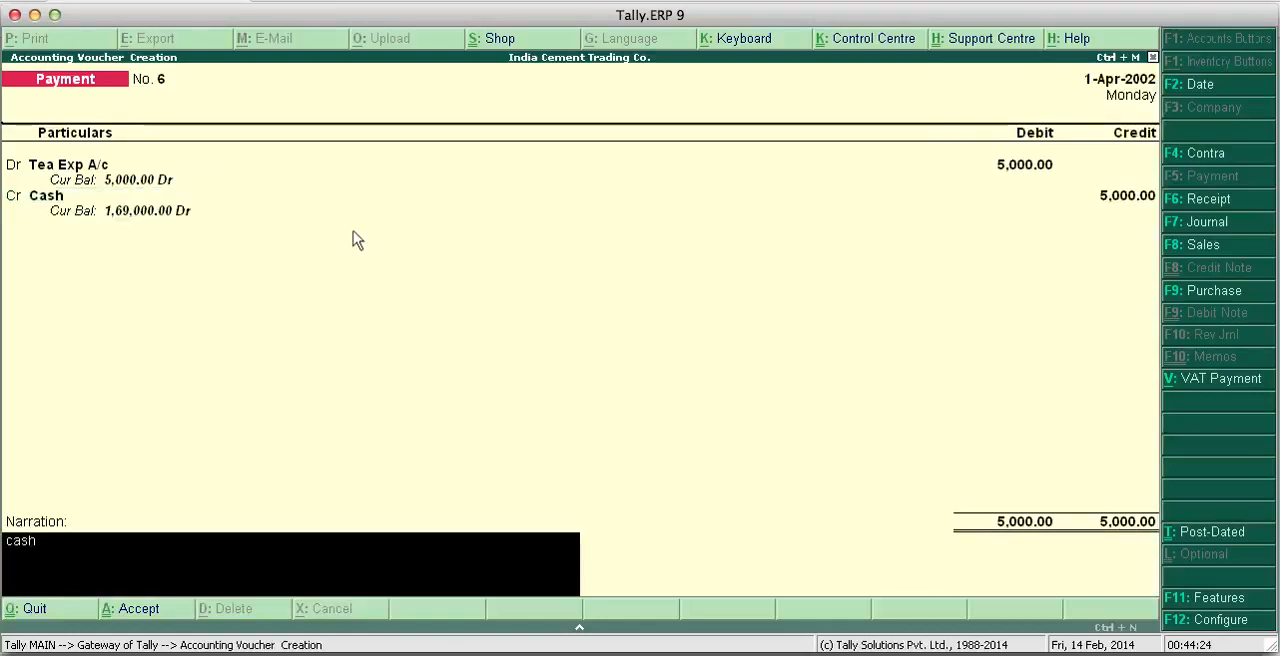
pyautogui.write(' paid')
pyautogui.press('Return')
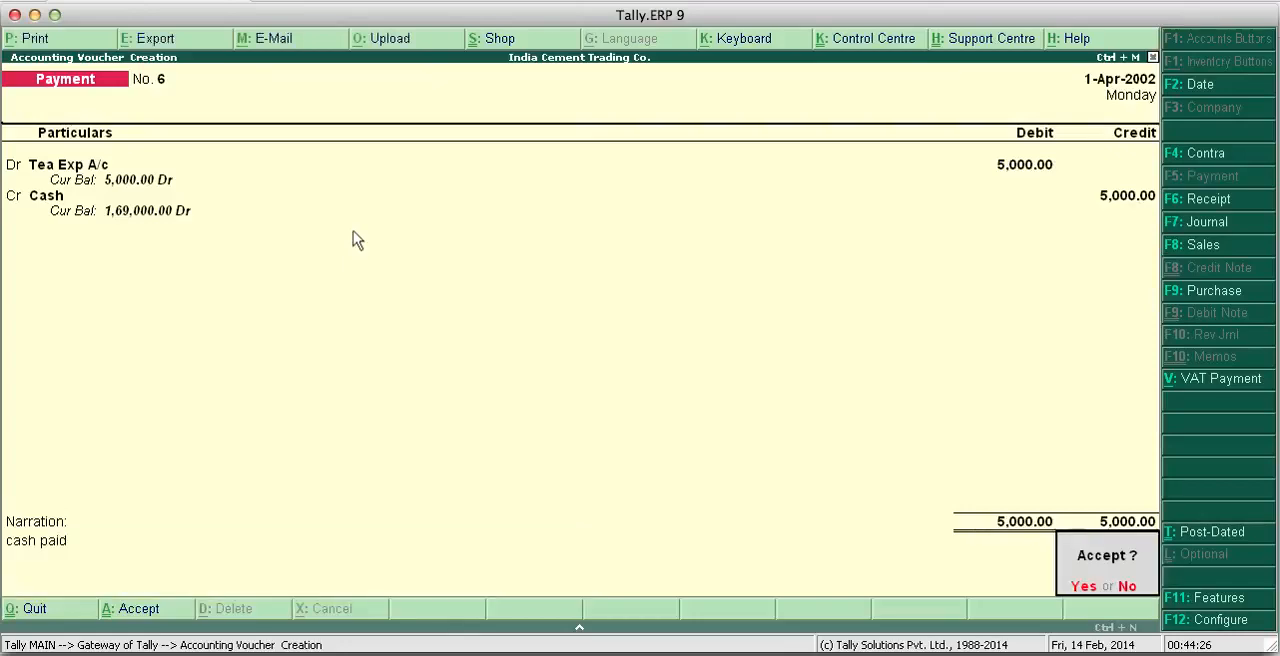
pyautogui.press('Return')
# - Check the 02.04.2002 entries on the project page and set Tally.ERP 9's voucher date to 2-Apr-2002
pyautogui.press('super+Tab')
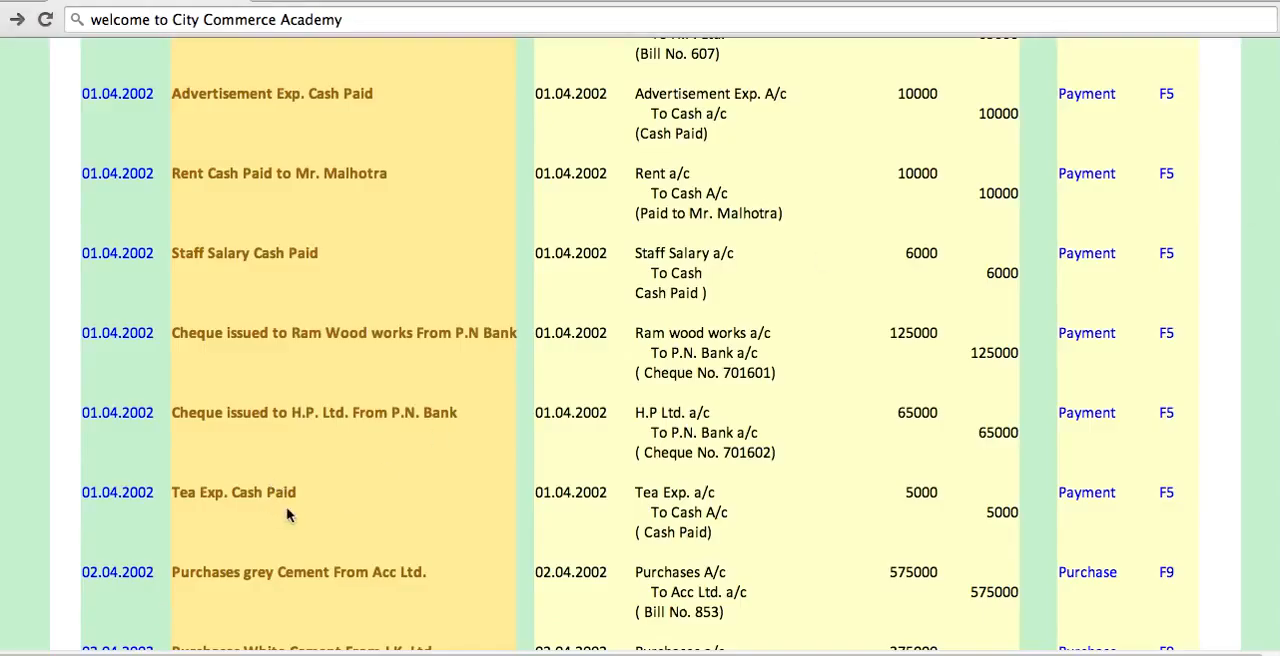
pyautogui.scroll(1, 303, 437)
pyautogui.scroll(-4, 303, 432)
pyautogui.scroll(-5, 303, 430)
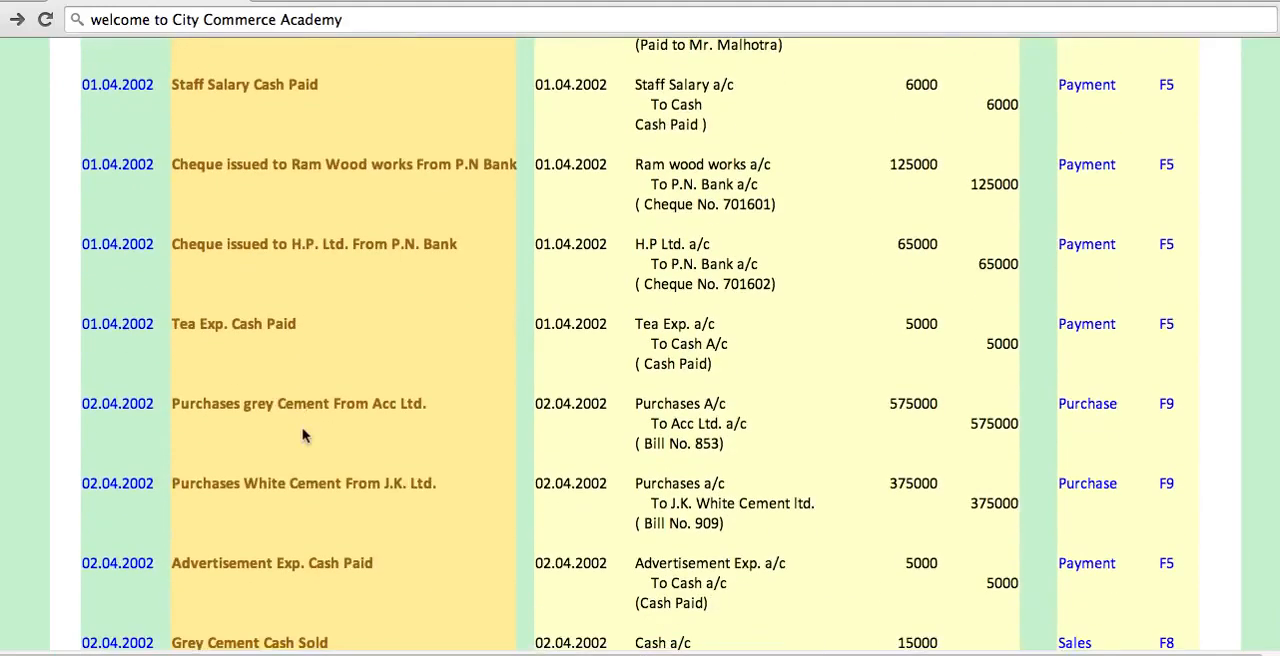
pyautogui.scroll(-1, 305, 437)
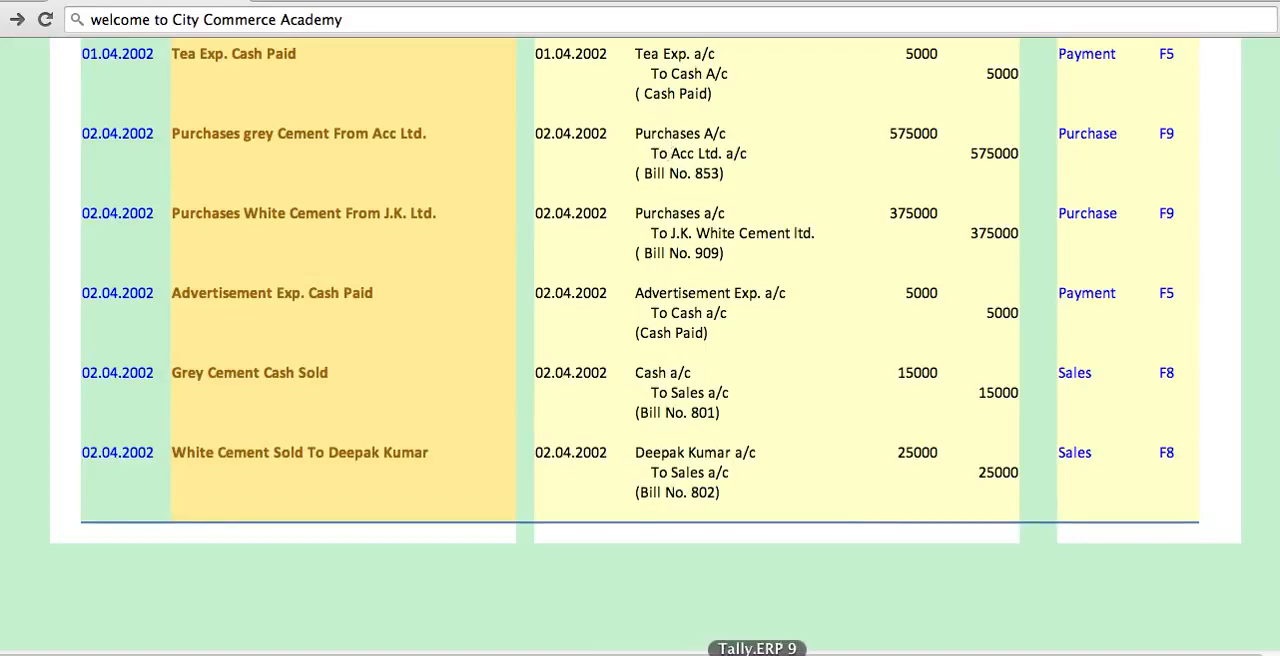
pyautogui.click(757, 648)
pyautogui.click(1212, 86)
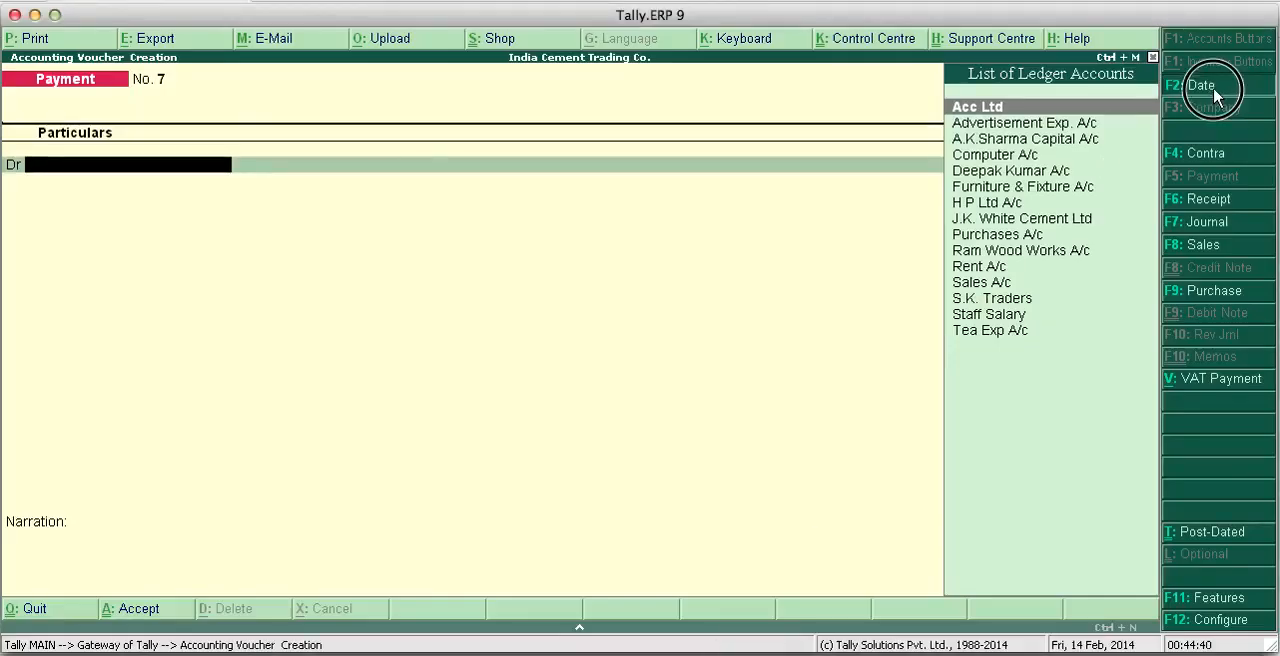
pyautogui.press('Return')
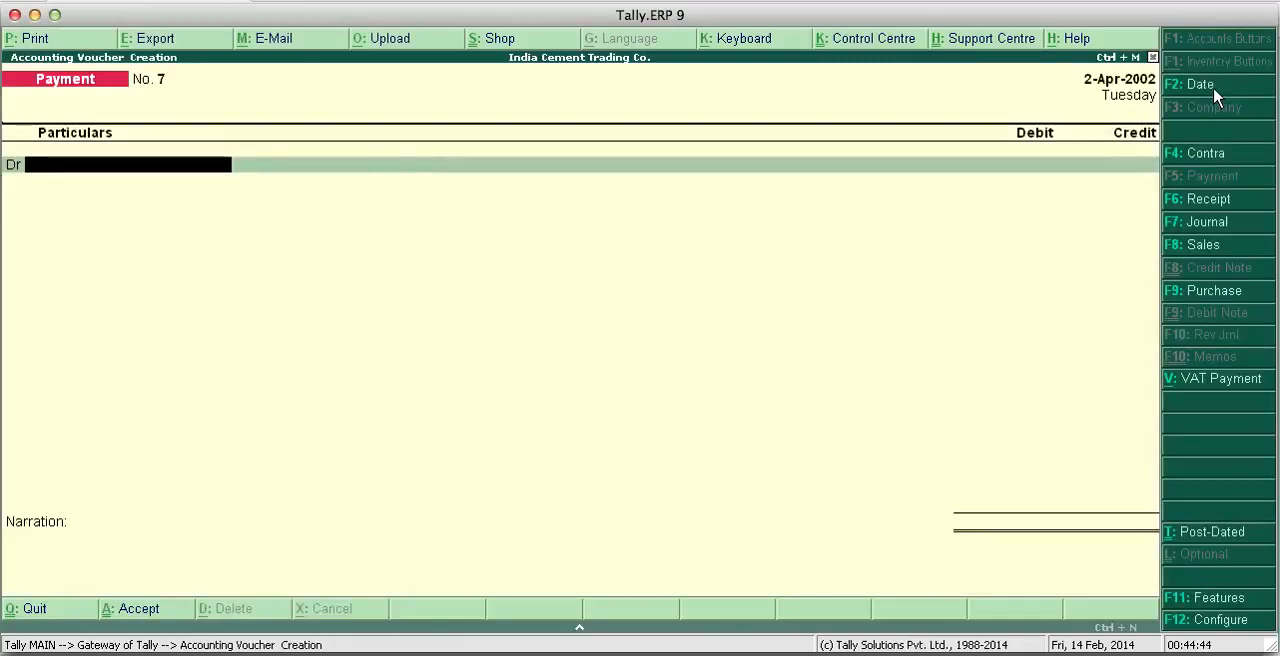
# - Start a purchase voucher and leave its supplier invoice number and date blank
pyautogui.click(1211, 293)
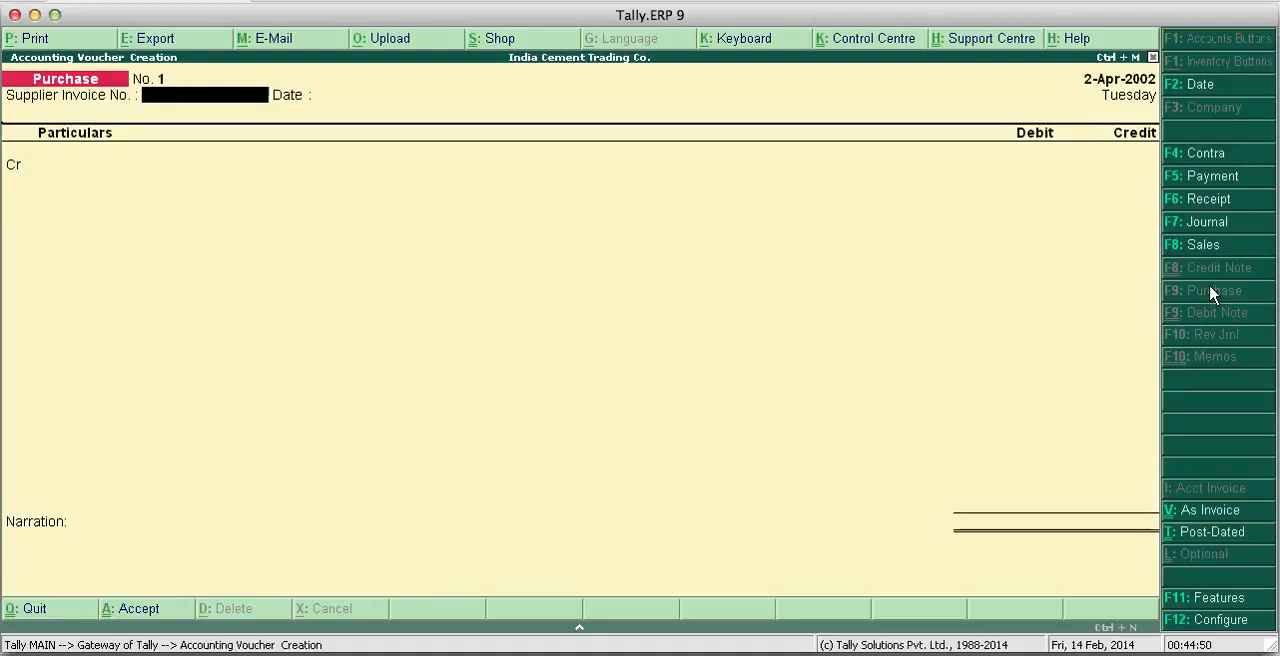
pyautogui.press('Return')
pyautogui.press('BackSpace')
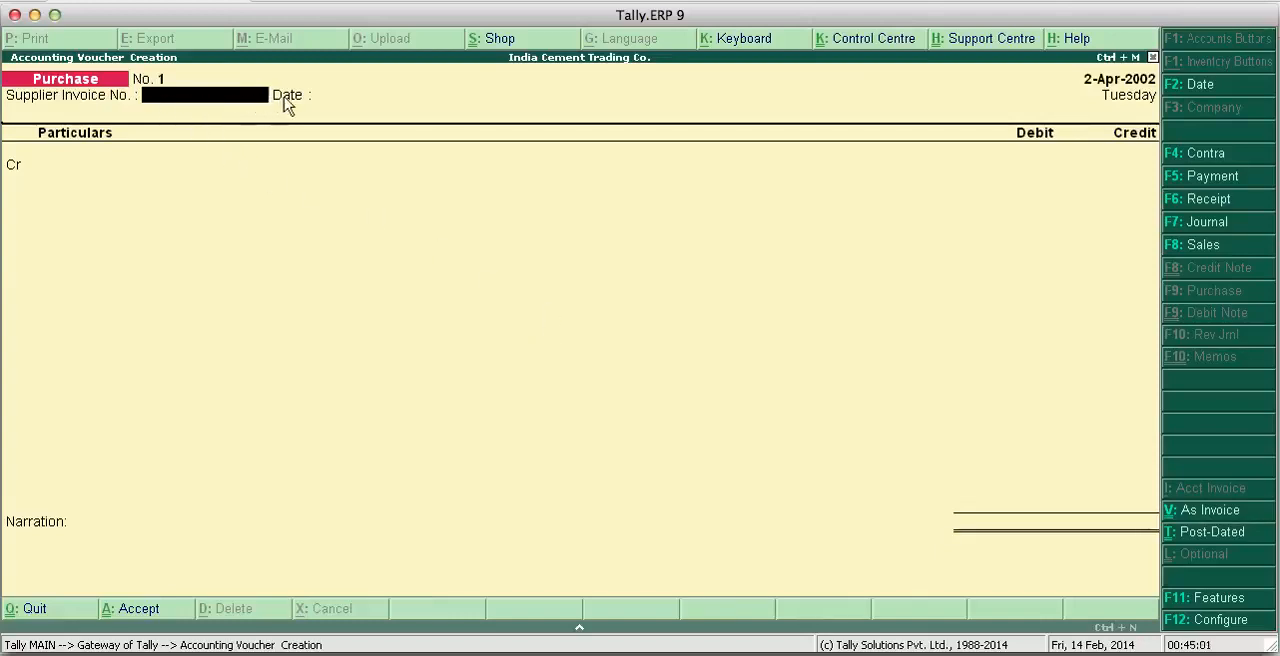
pyautogui.press('Return')
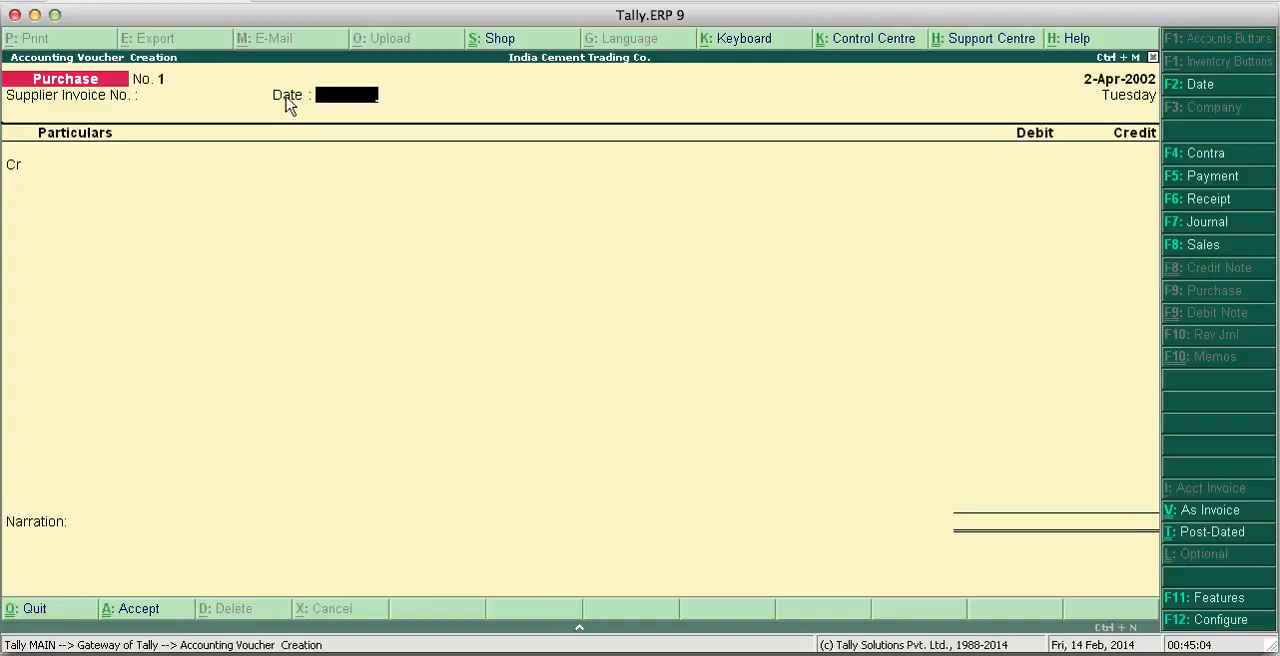
pyautogui.press('Return')
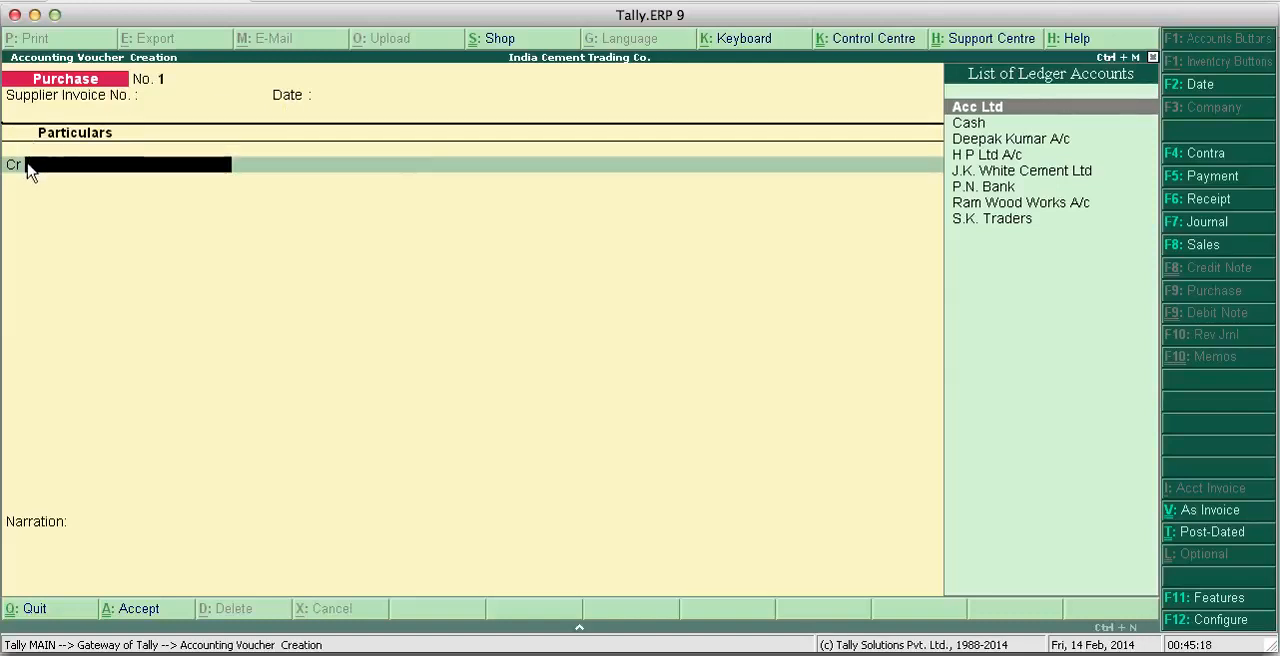
# - Credit Acc Ltd with 5,75,000 and debit Purchases A/c with the same amount
pyautogui.click(979, 110)
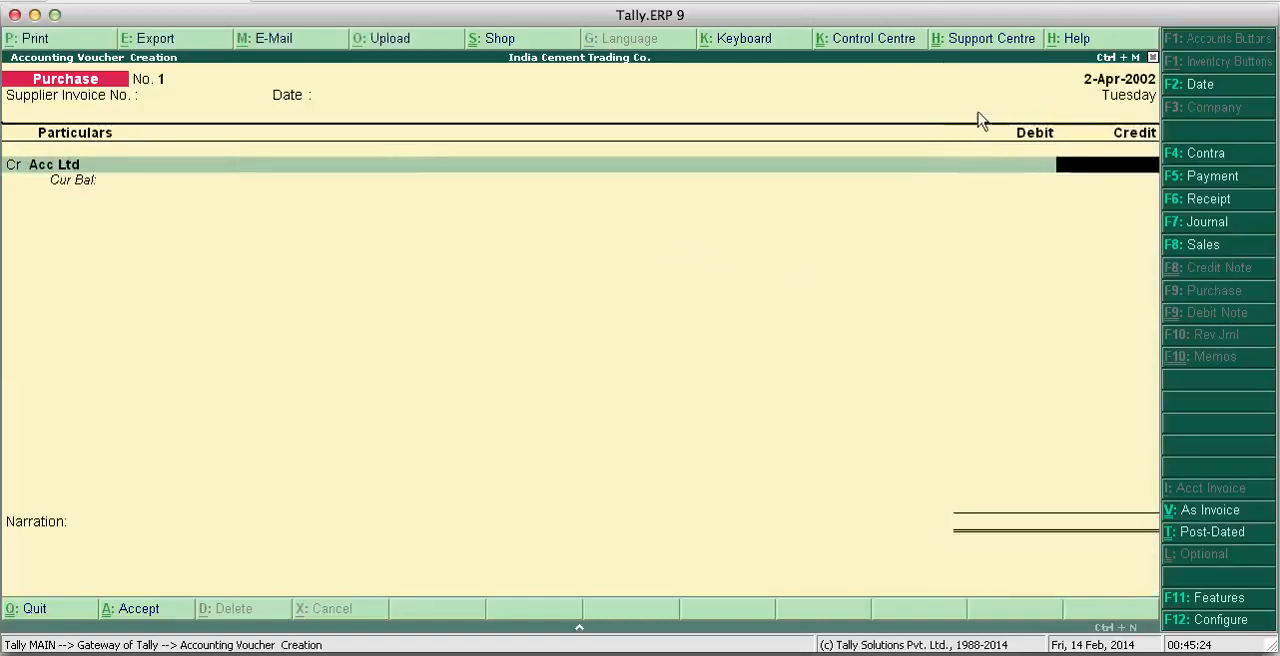
pyautogui.write('5')
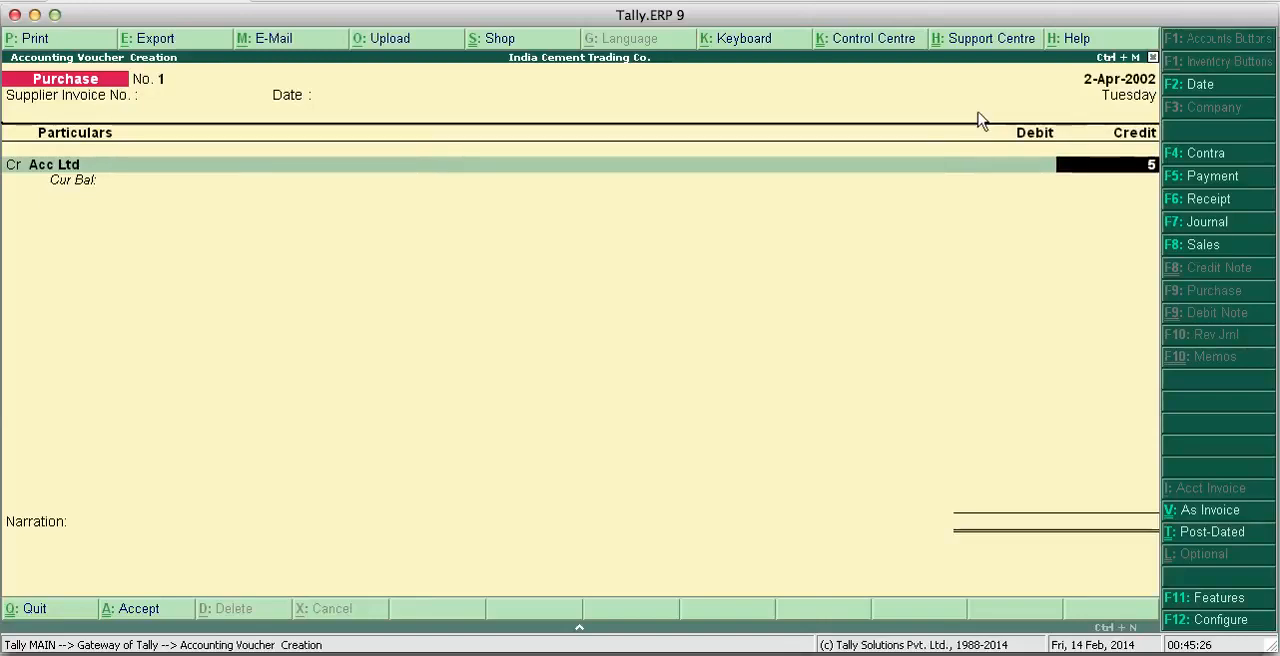
pyautogui.write(',75,000')
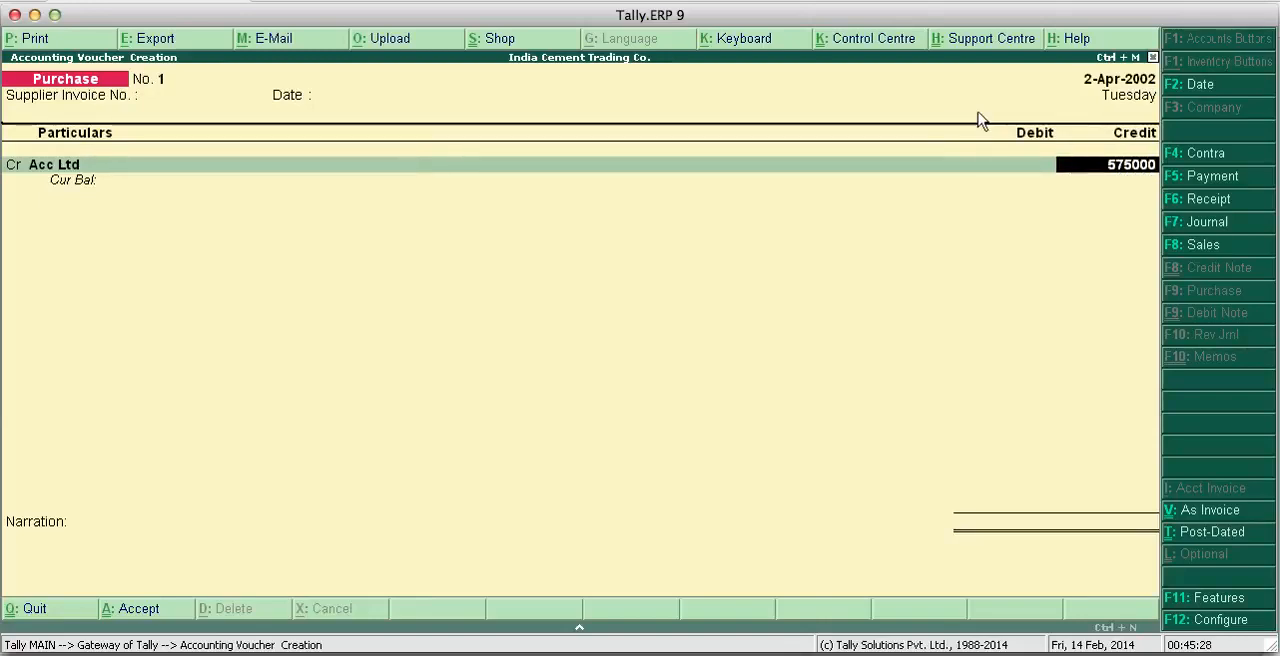
pyautogui.press('Return')
pyautogui.write('P')
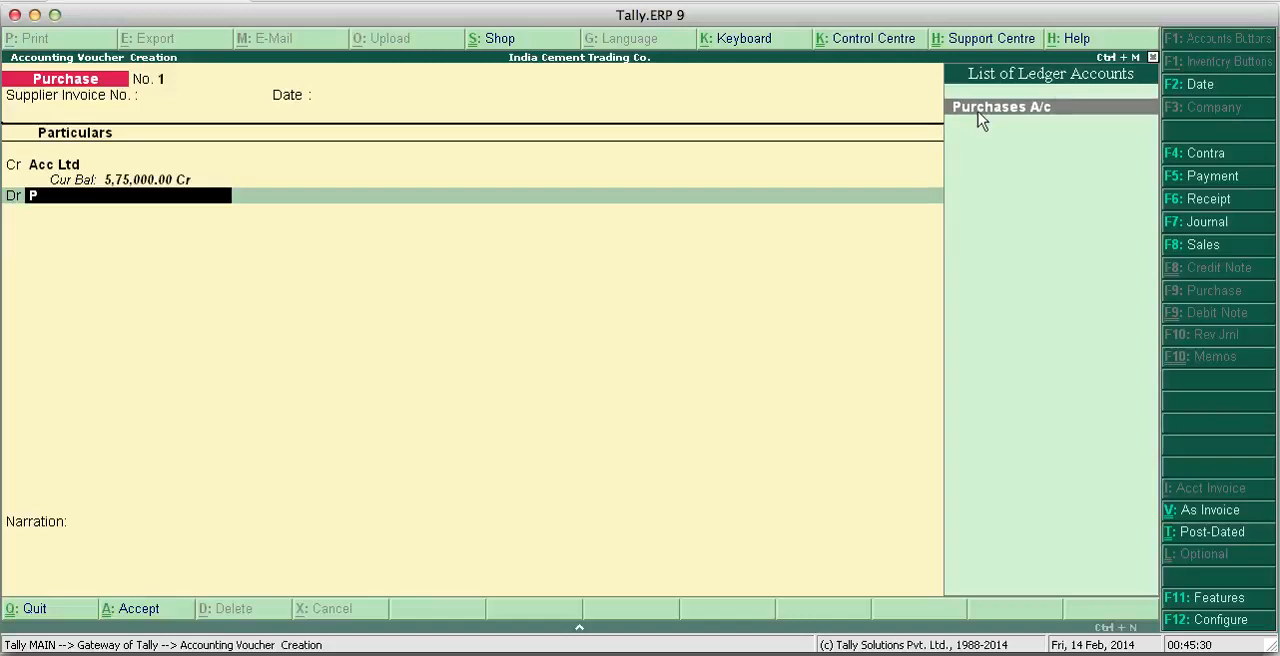
pyautogui.press('Return')
pyautogui.press('Return')
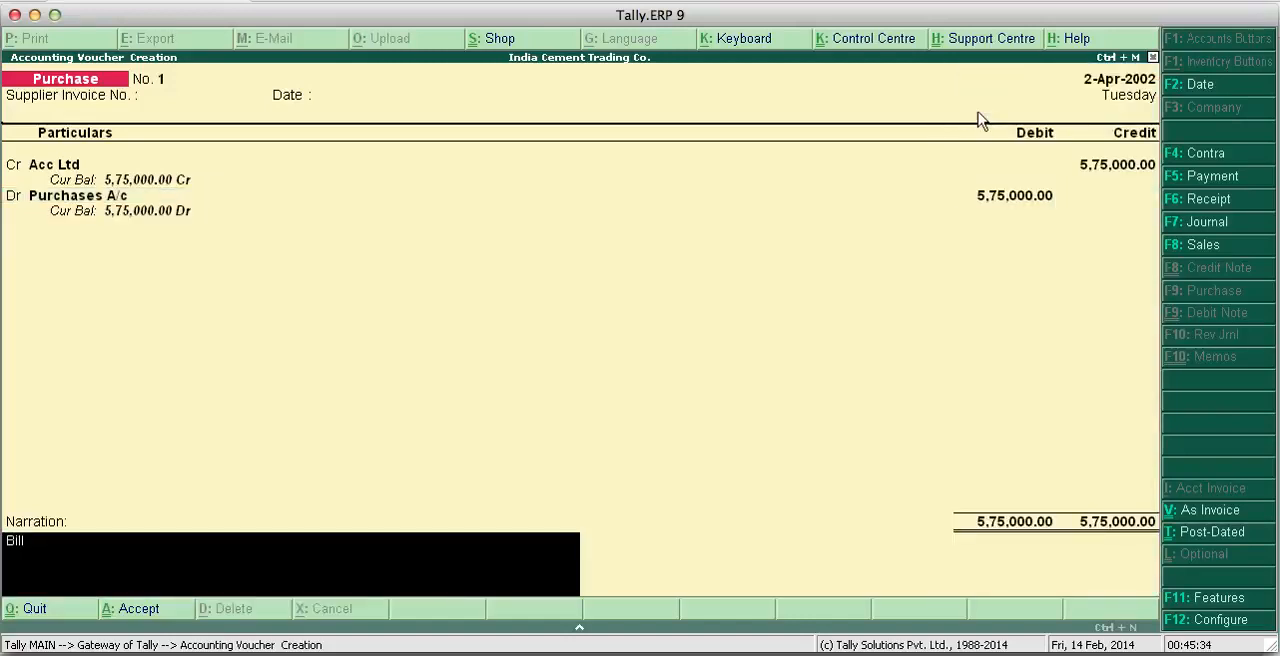
# - Enter the "Bill No." narration and save the Acc Ltd purchase voucher
pyautogui.write('Bill No. 853')
pyautogui.press('Return')
pyautogui.press('Return')
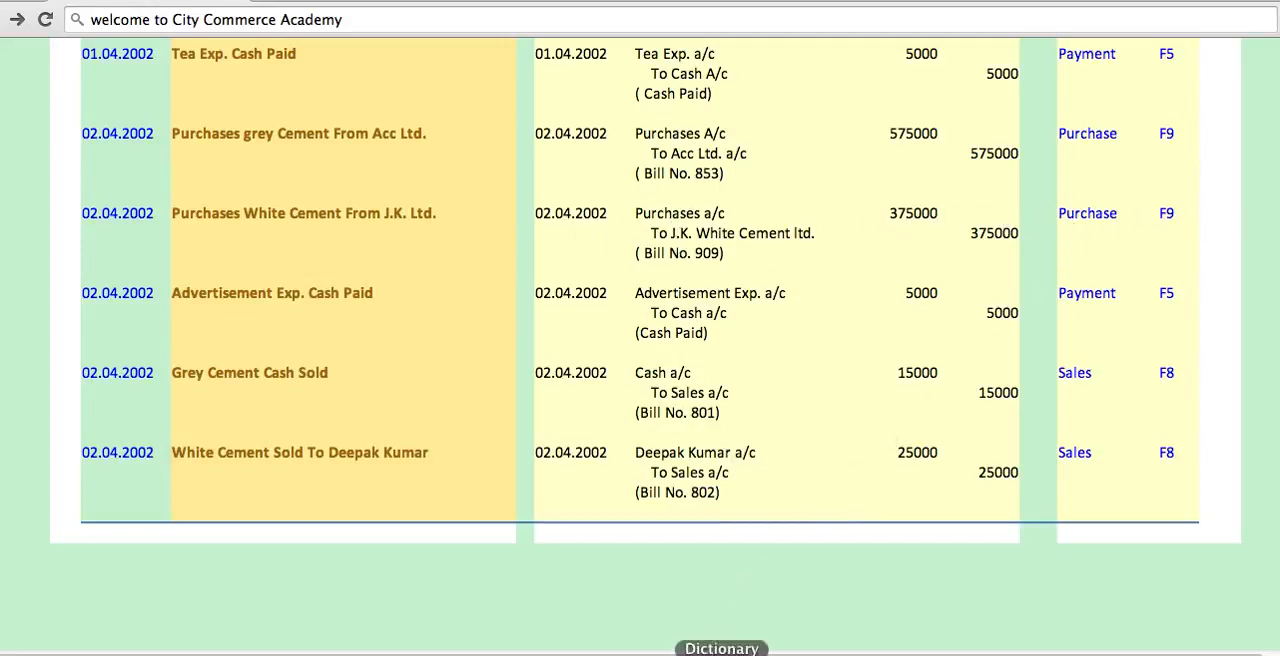
# - In Tally.ERP 9's second purchase voucher, credit J.K. White Cement Ltd with 37,50,000 and debit Purchases A/c with the same amount
pyautogui.click(757, 653)
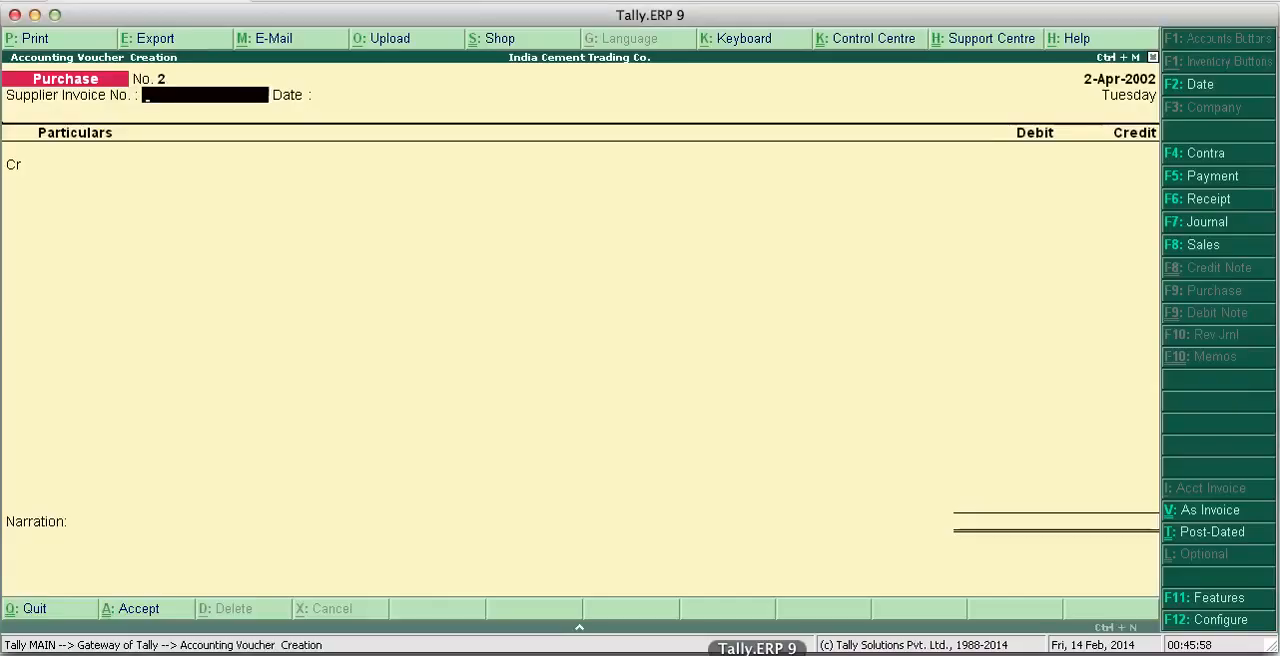
pyautogui.press('Return')
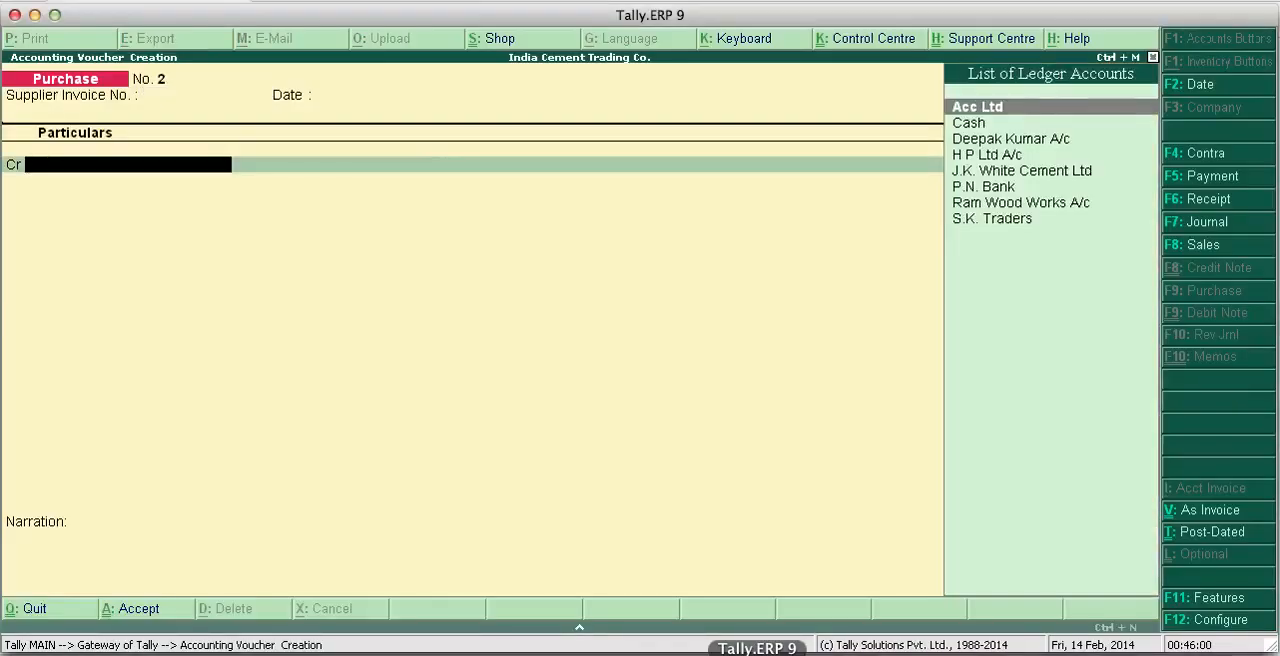
pyautogui.write('J')
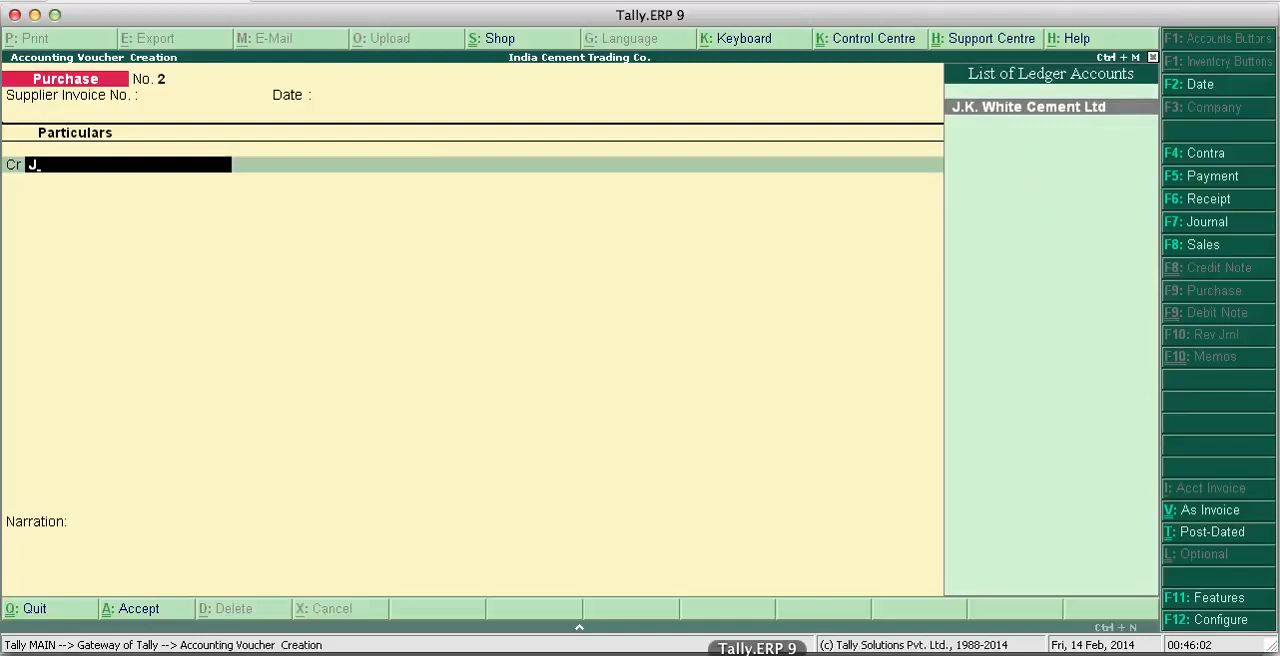
pyautogui.press('Return')
pyautogui.write('3')
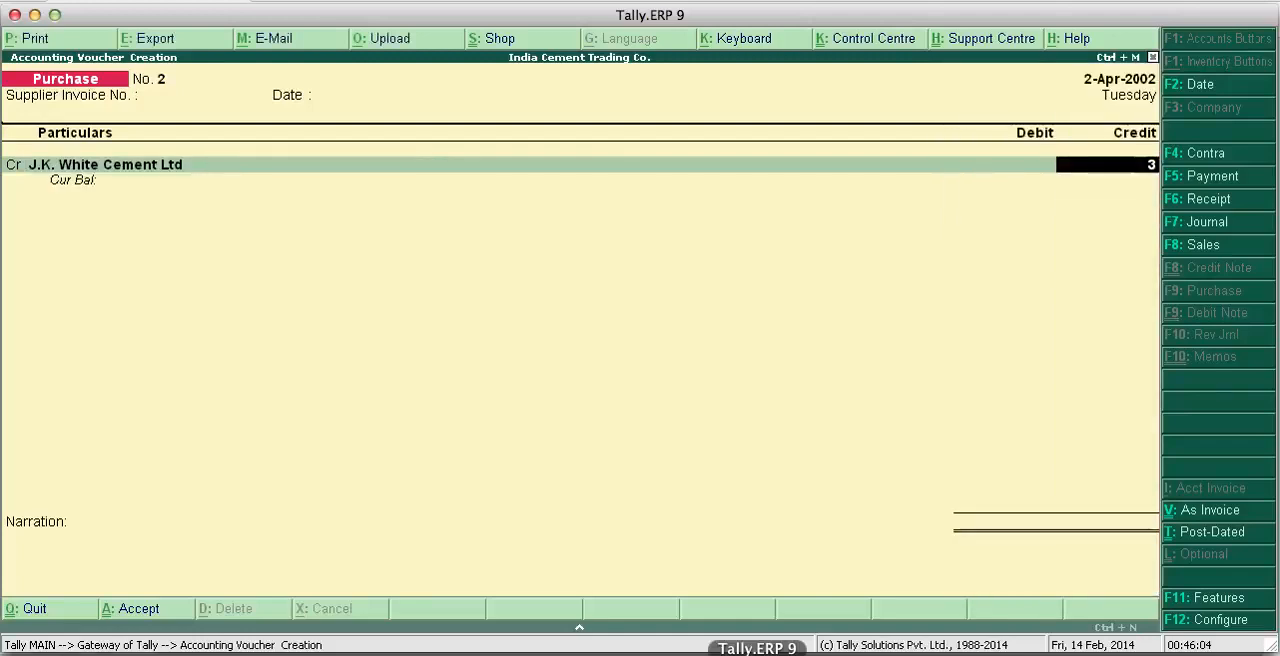
pyautogui.write('7,50,')
pyautogui.write('0000')
pyautogui.press('Return')
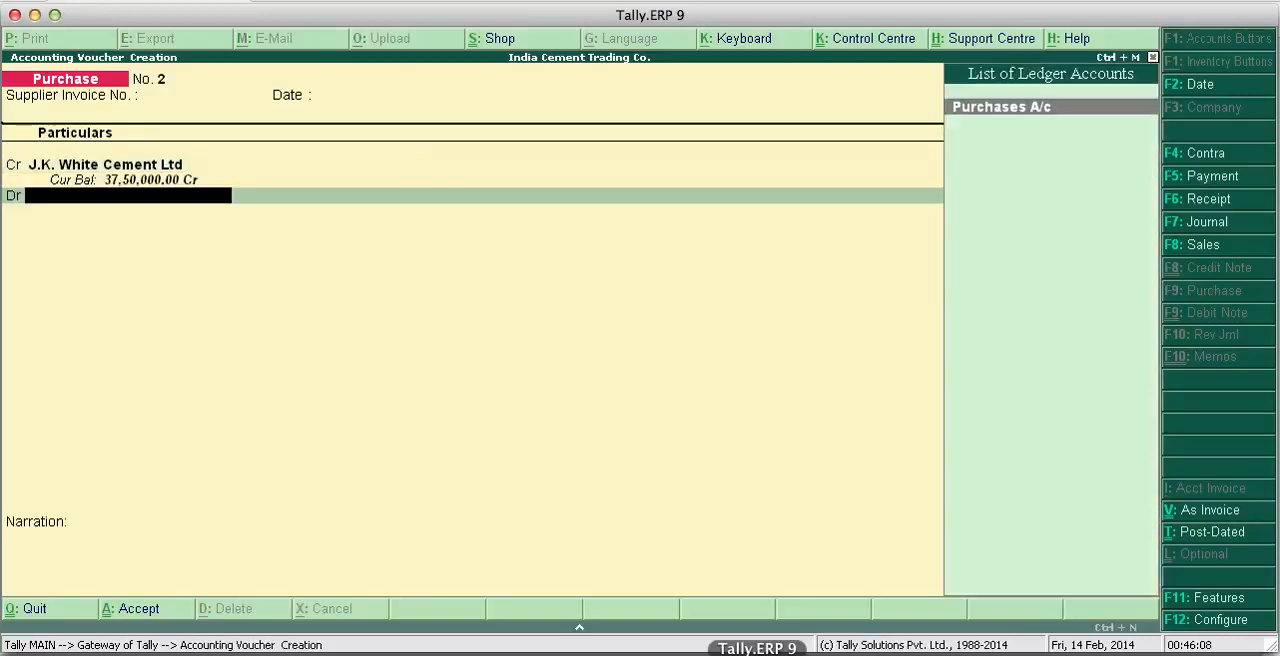
pyautogui.press('Return')
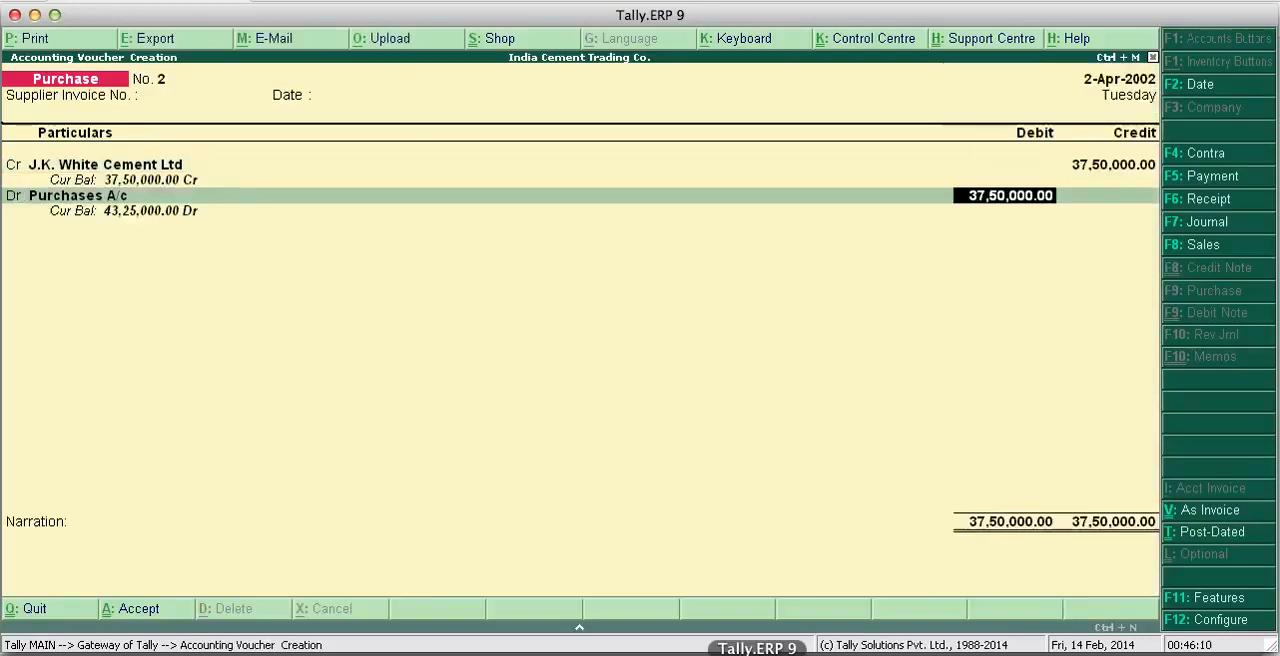
pyautogui.press('Return')
# - Enter the narration "Bill No. 909" and save the J.K. White Cement Ltd purchase voucher
pyautogui.write('Bi')
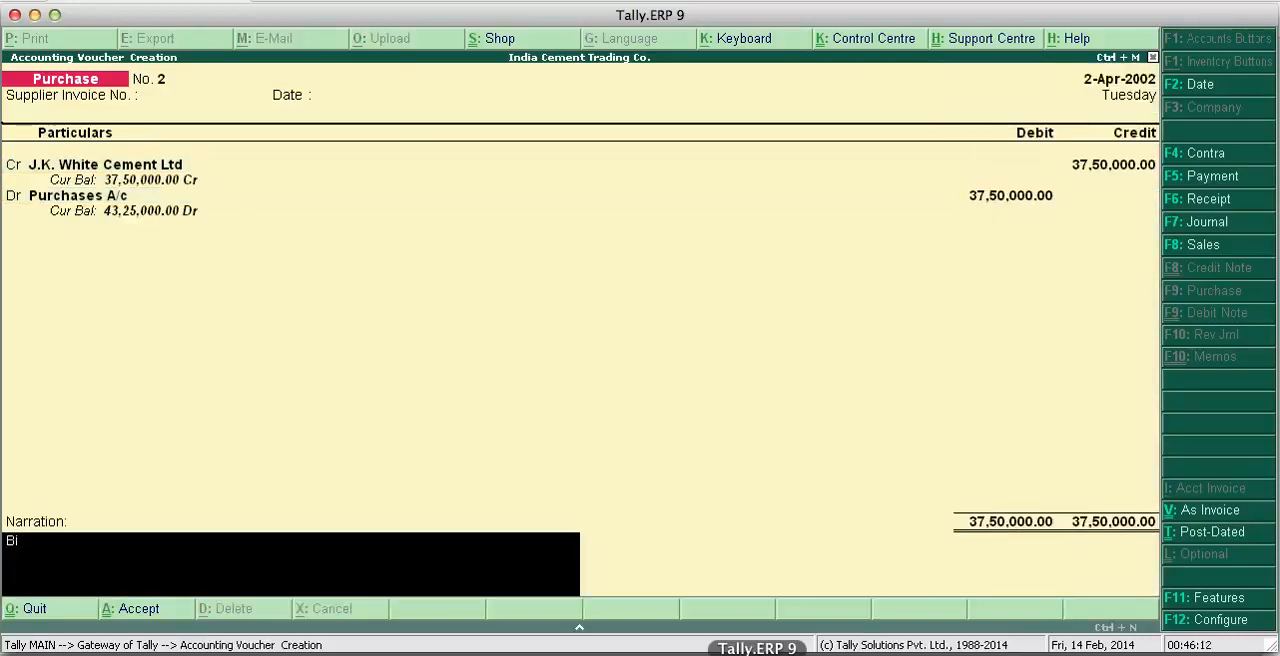
pyautogui.write('ll No.')
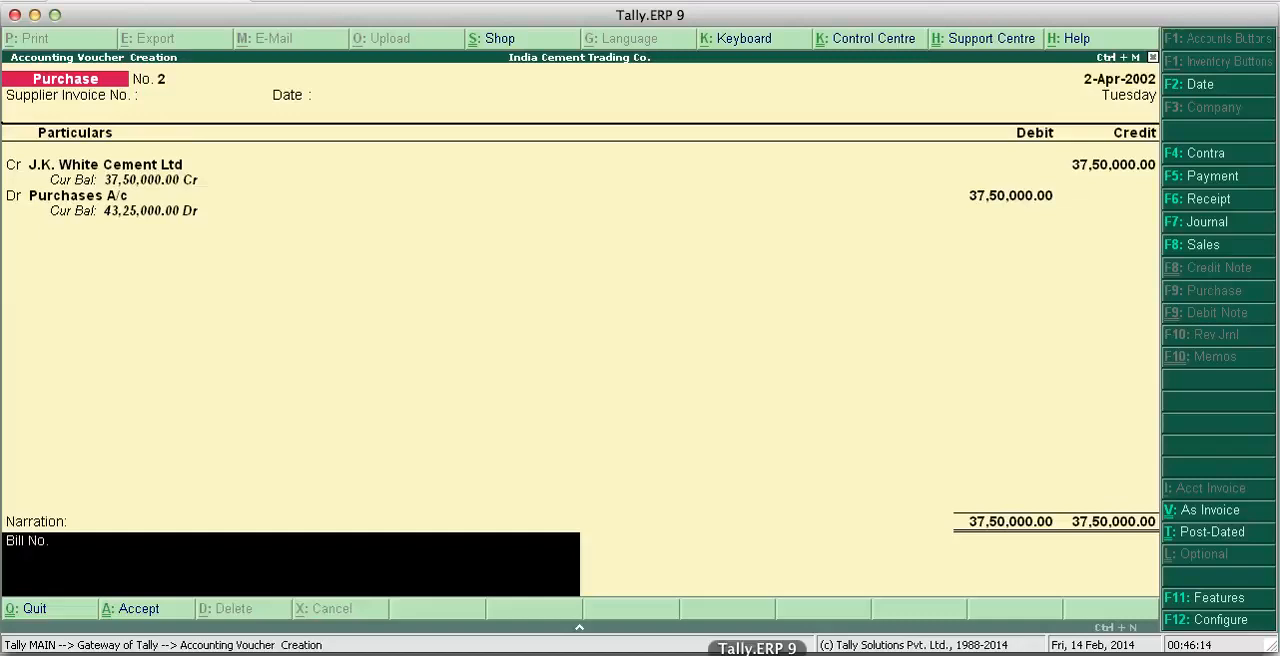
pyautogui.write(' 909')
pyautogui.press('Return')
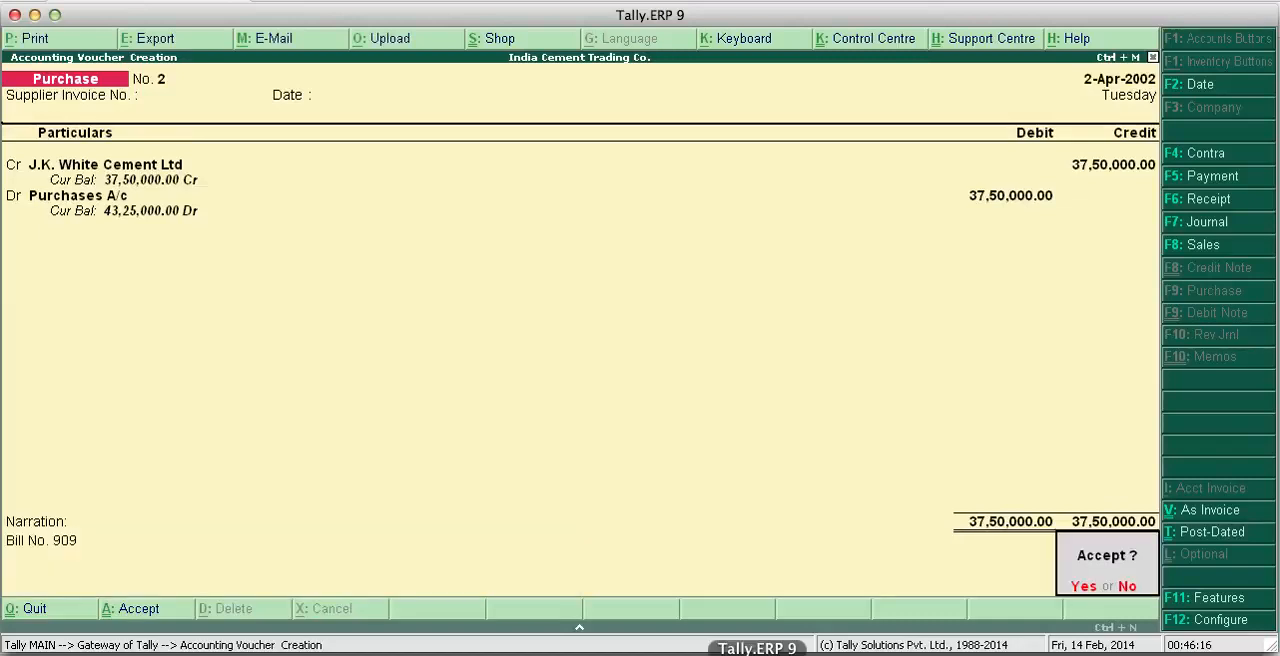
pyautogui.press('y')
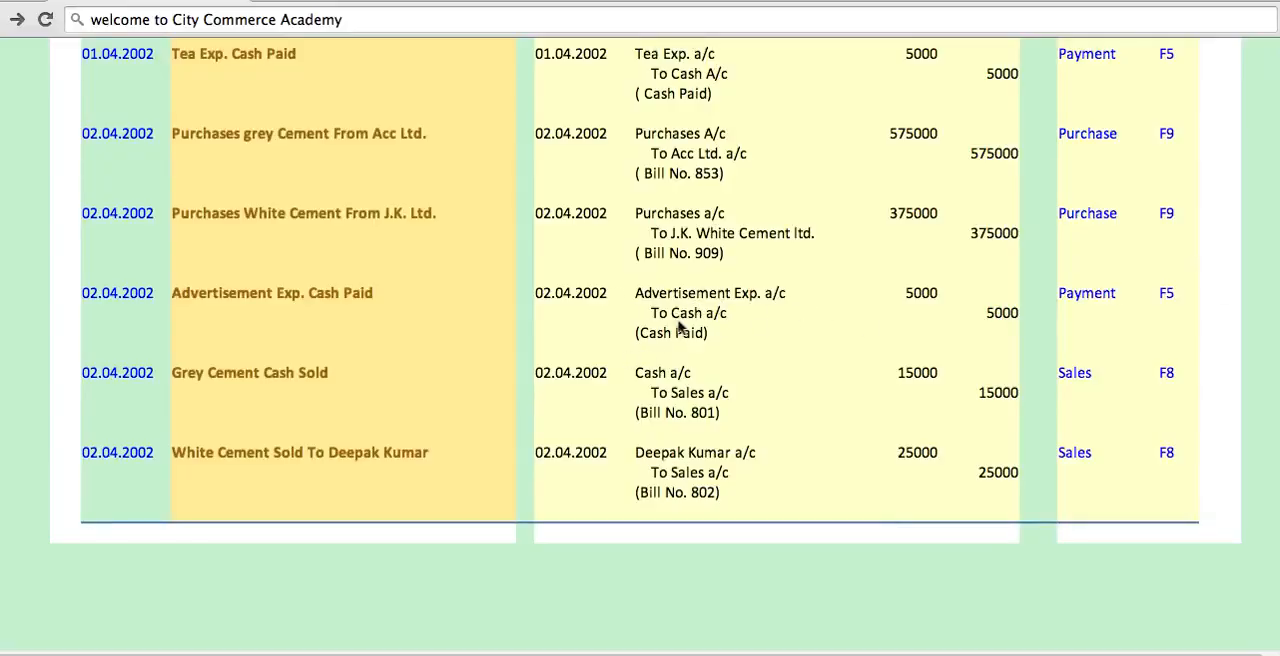
pyautogui.click(757, 654)
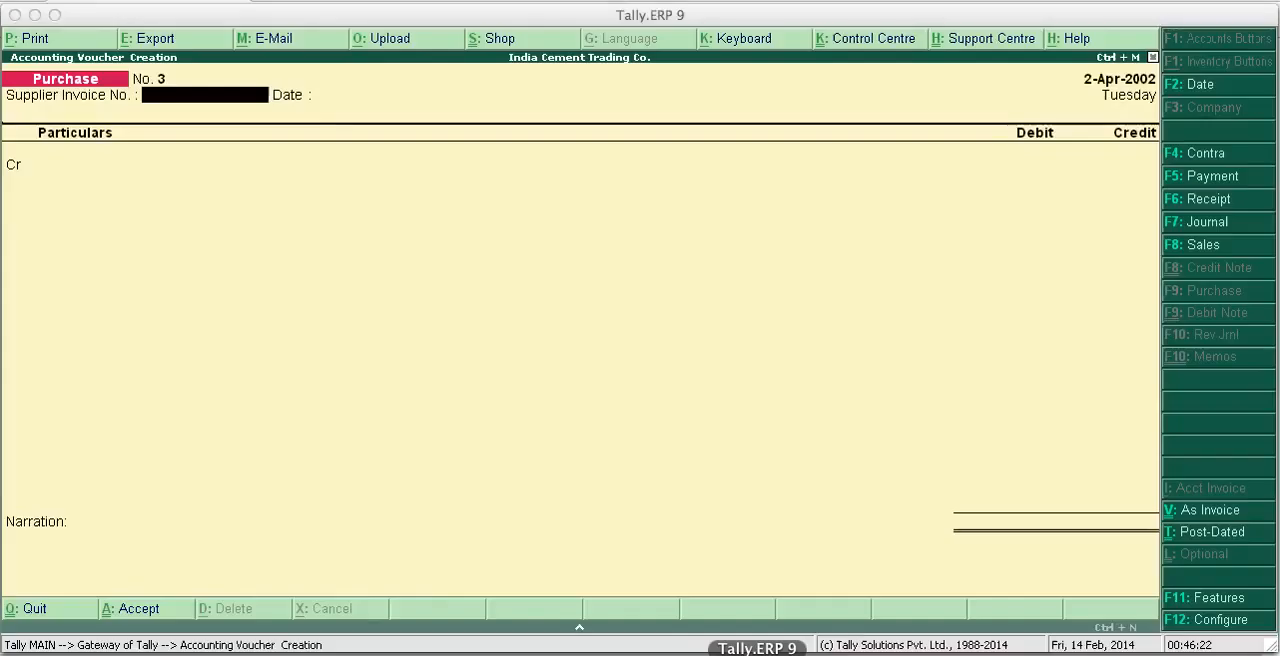
pyautogui.press('Return')
pyautogui.press('Return')
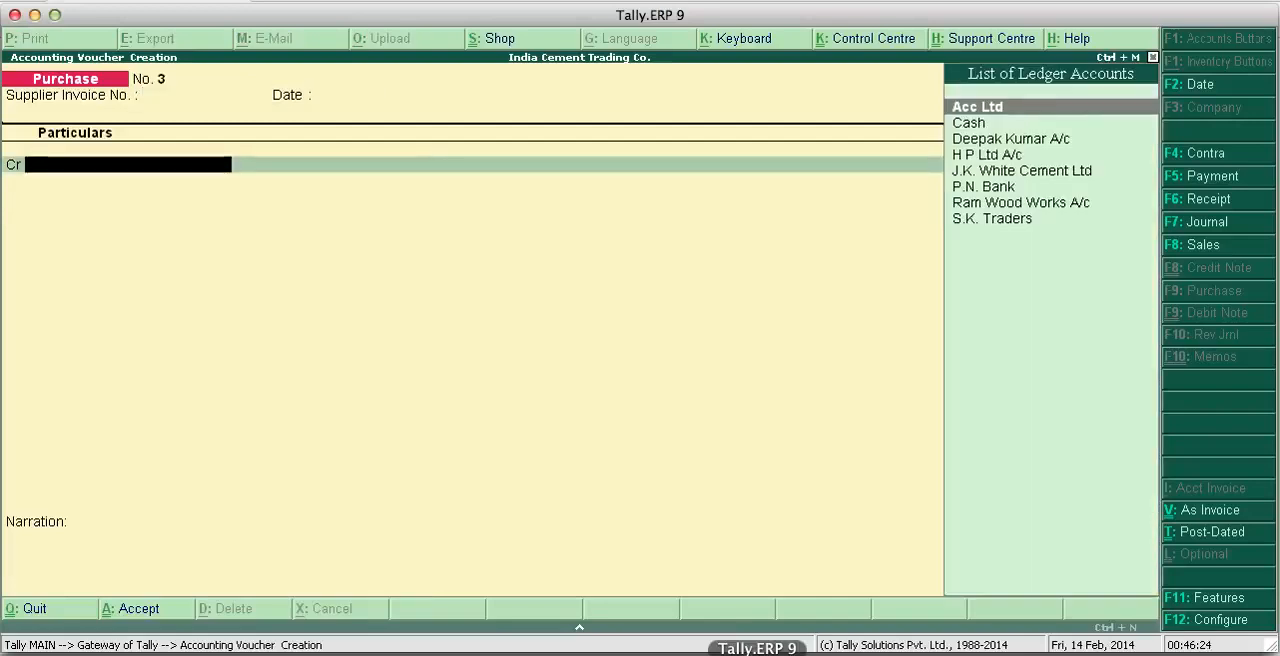
pyautogui.write('Ad')
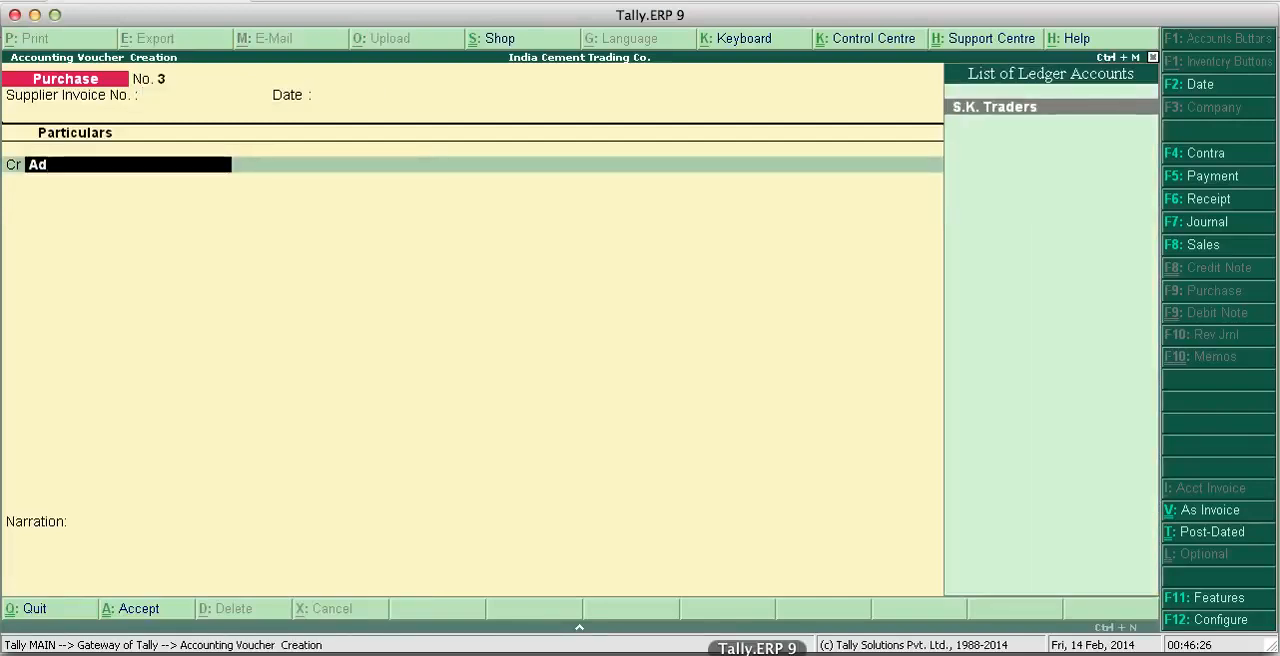
pyautogui.press('BackSpace')
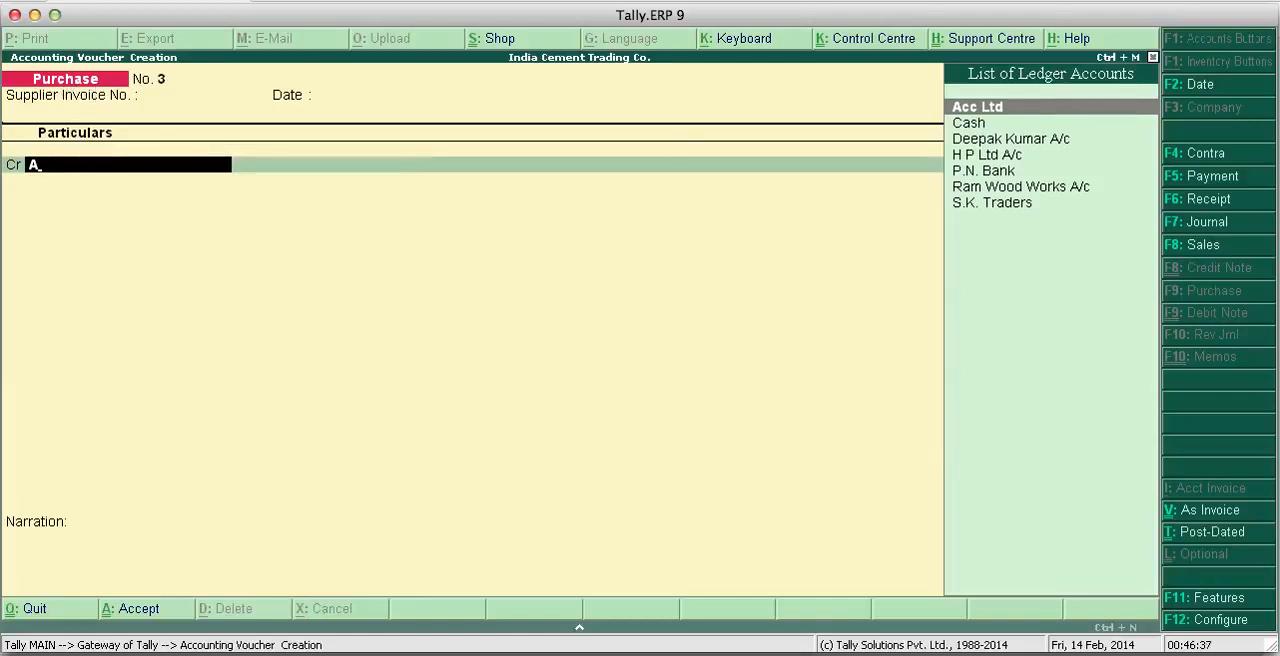
# - In Tally.ERP 9, start a payment voucher that debits Advertisement Exp. A/c with 5,000 and credits Cash with the same amount
pyautogui.click(1235, 186)
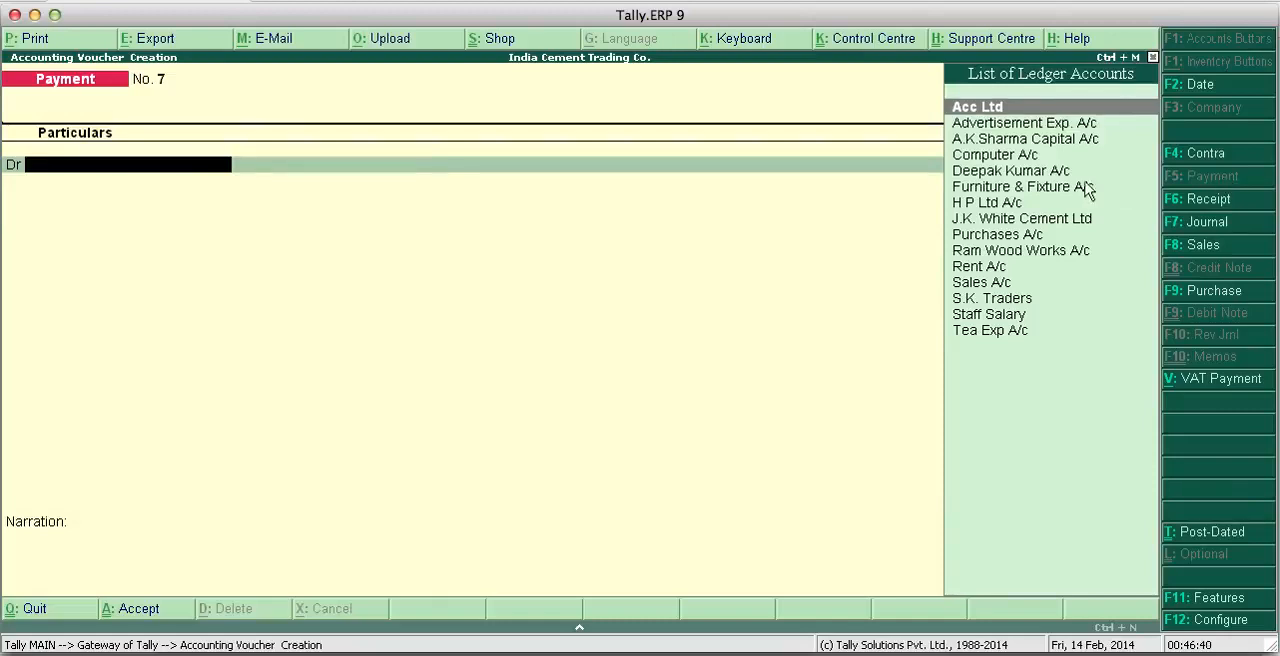
pyautogui.click(1013, 128)
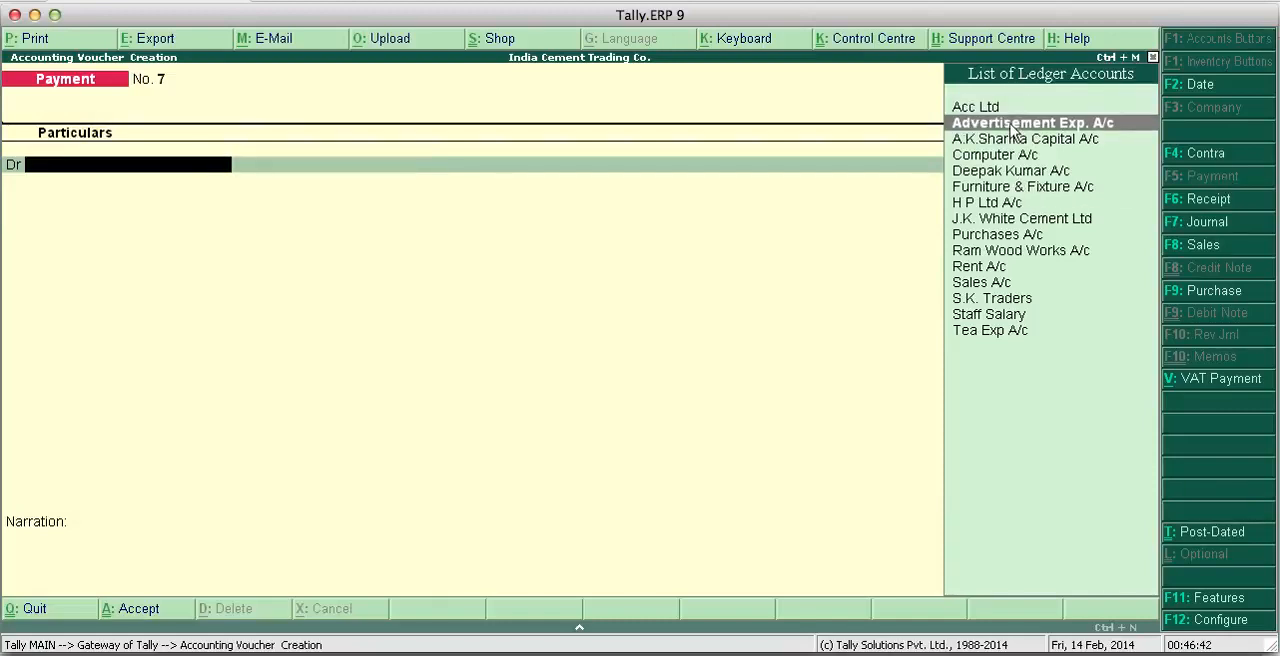
pyautogui.click(1010, 124)
pyautogui.write('10')
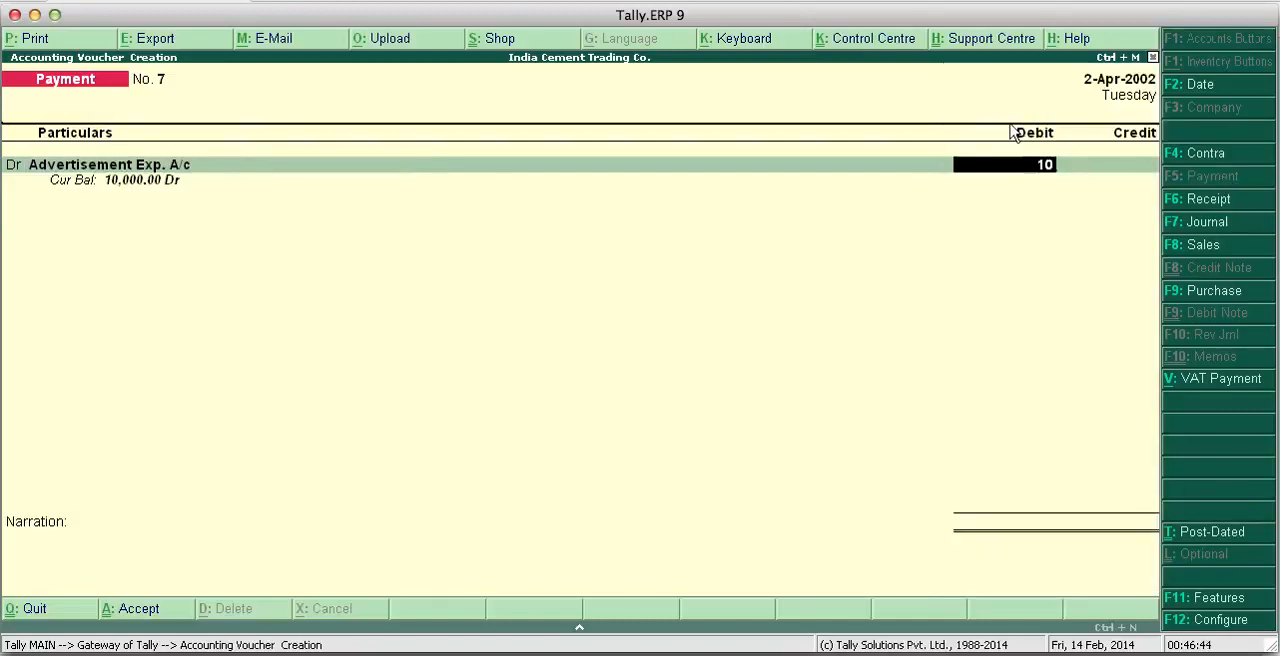
pyautogui.press('BackSpace')
pyautogui.press('BackSpace')
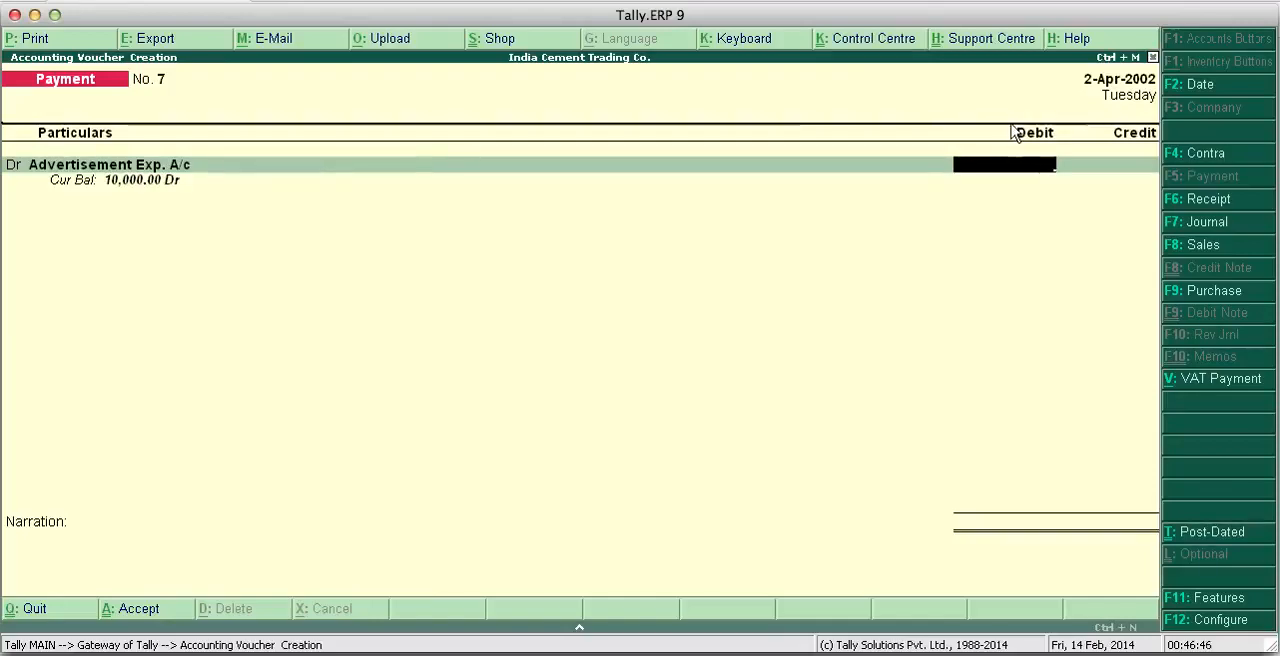
pyautogui.press('super+Tab')
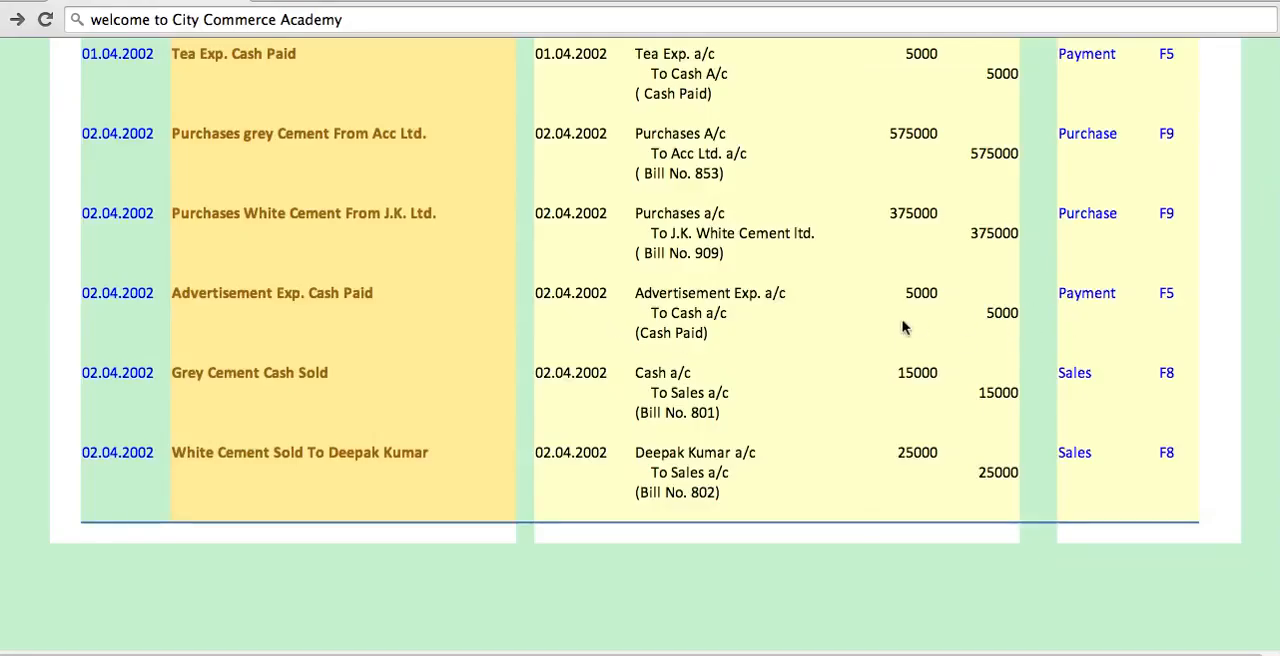
pyautogui.click(757, 650)
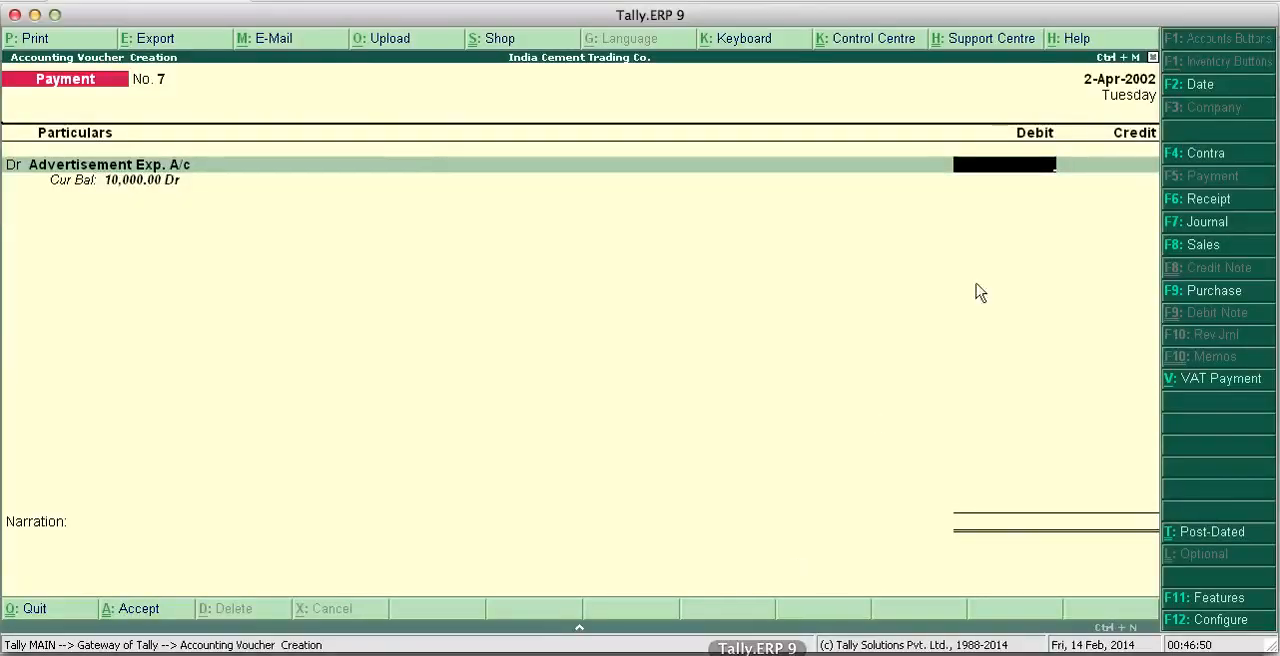
pyautogui.write('5000')
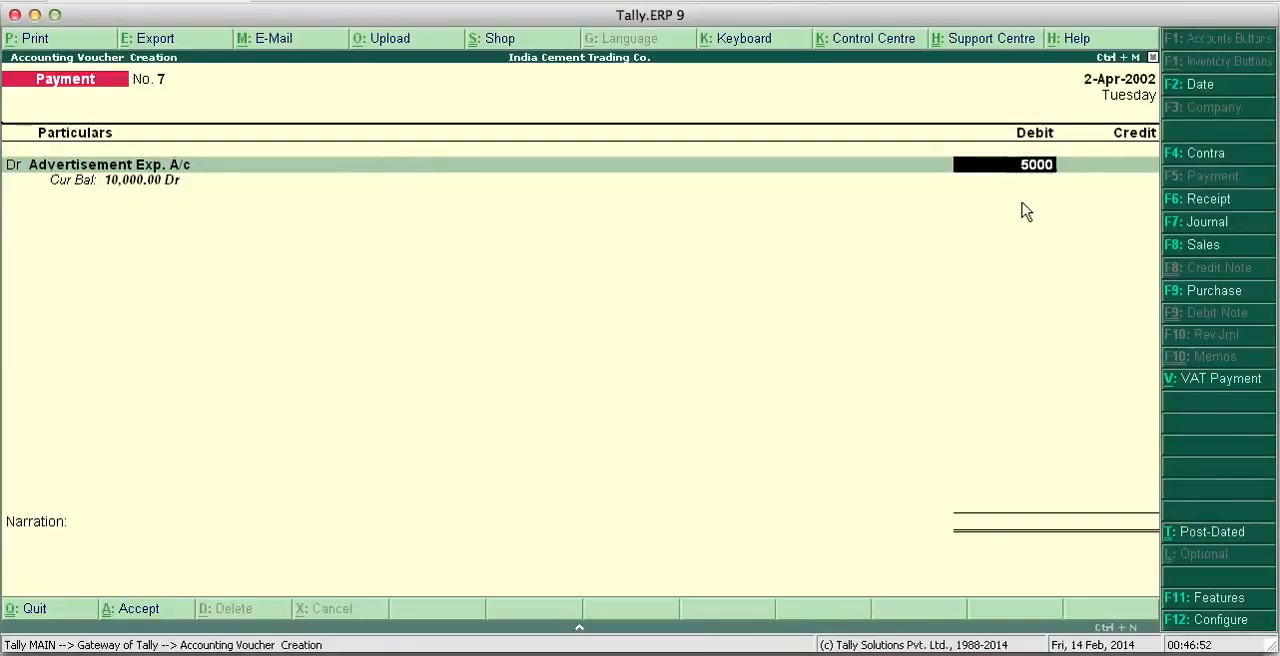
pyautogui.press('Return')
pyautogui.press('Return')
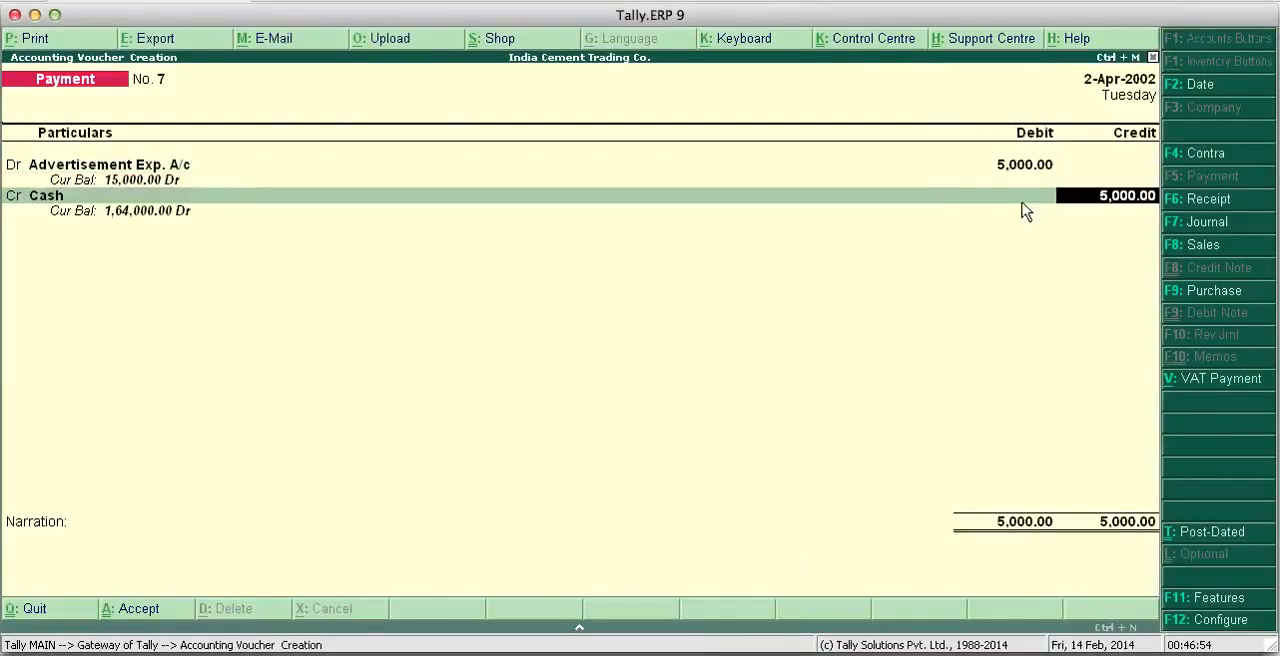
pyautogui.press('Return')
# - Enter the narration "Cash paid" and save the advertisement expense payment voucher
pyautogui.write('Cash p')
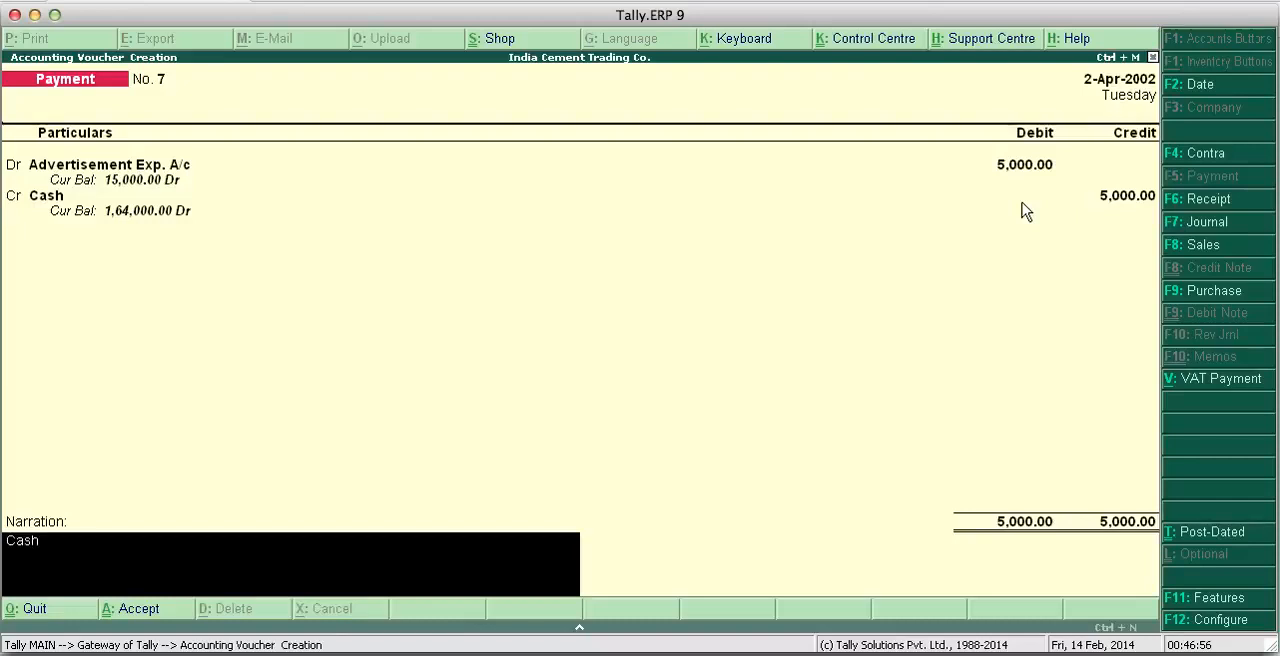
pyautogui.write('aid')
pyautogui.press('Return')
pyautogui.press('Return')
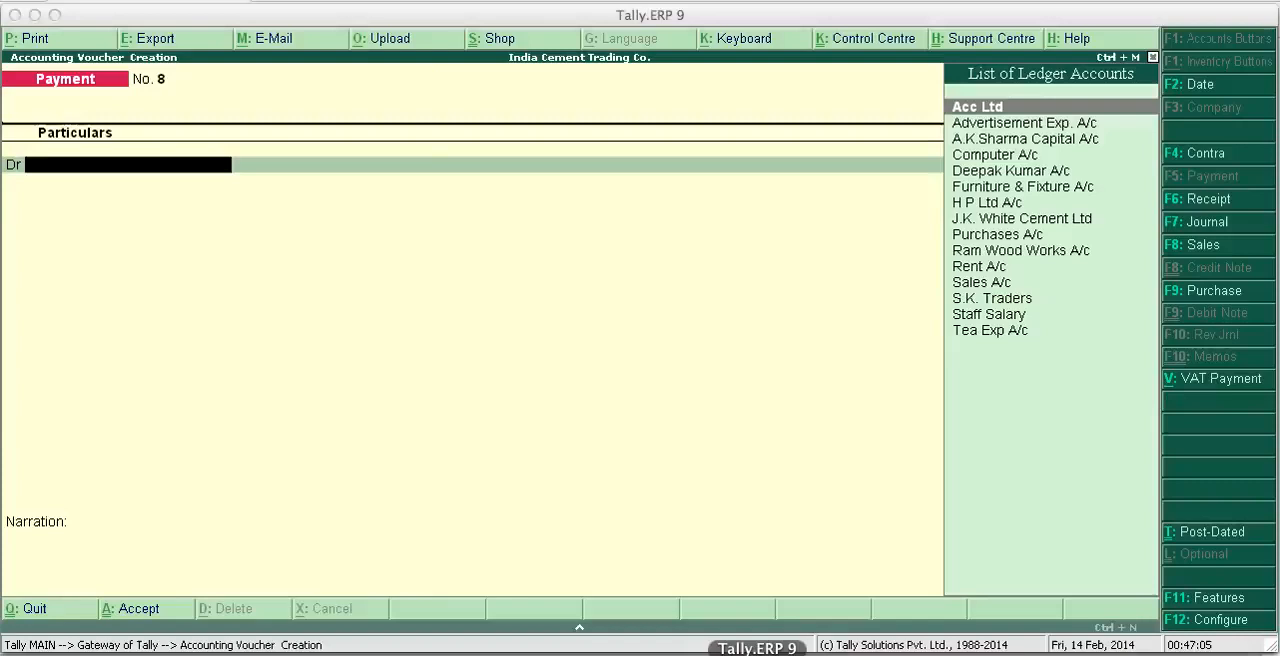
# - Switch to Tally.ERP 9 and start a sales voucher, changing it from invoice mode to voucher mode
pyautogui.click(757, 654)
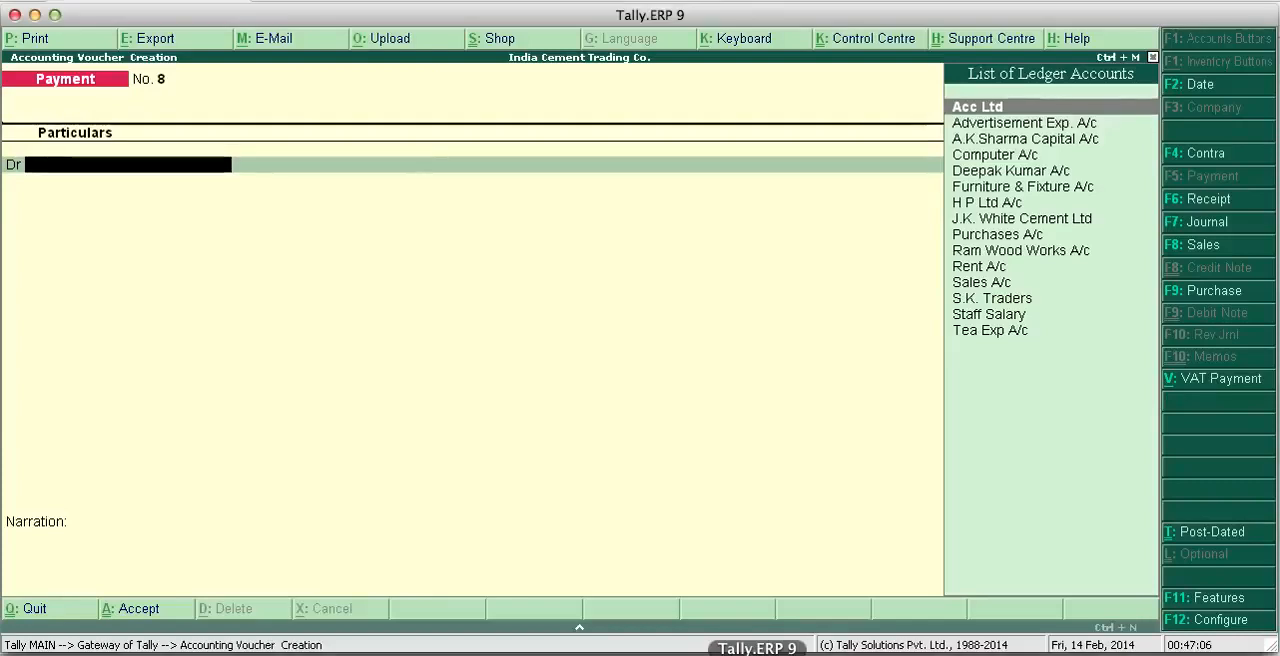
pyautogui.click(1207, 247)
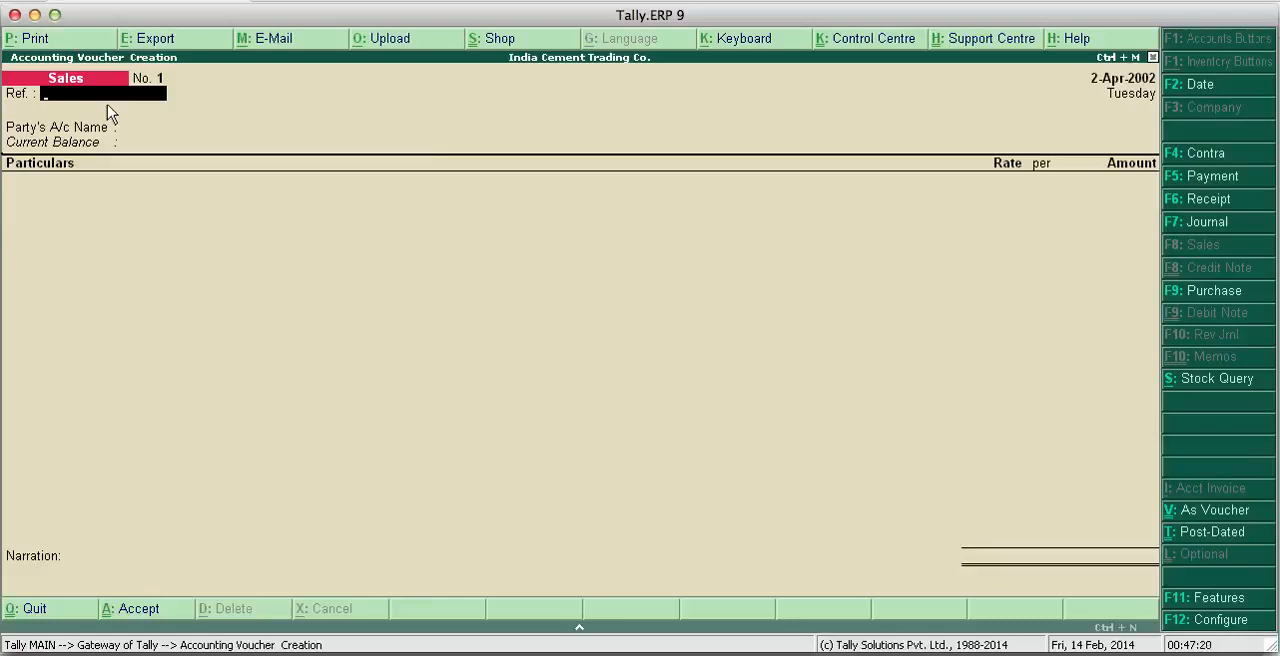
pyautogui.click(1222, 513)
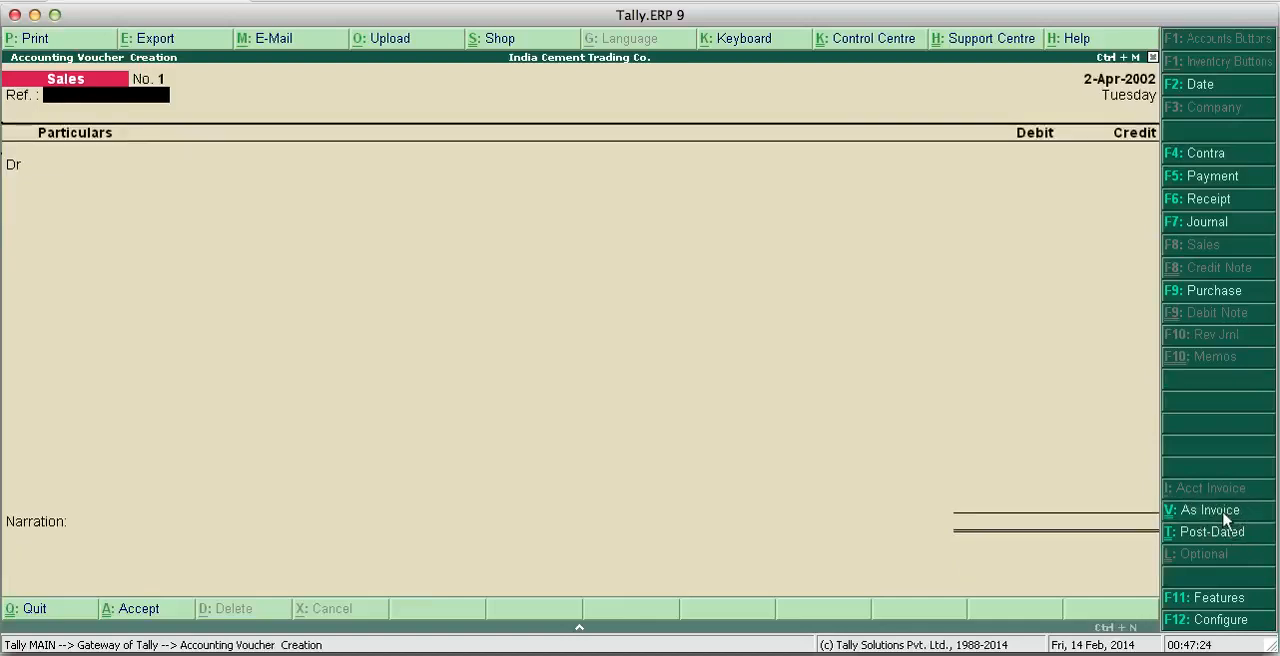
pyautogui.click(1222, 513)
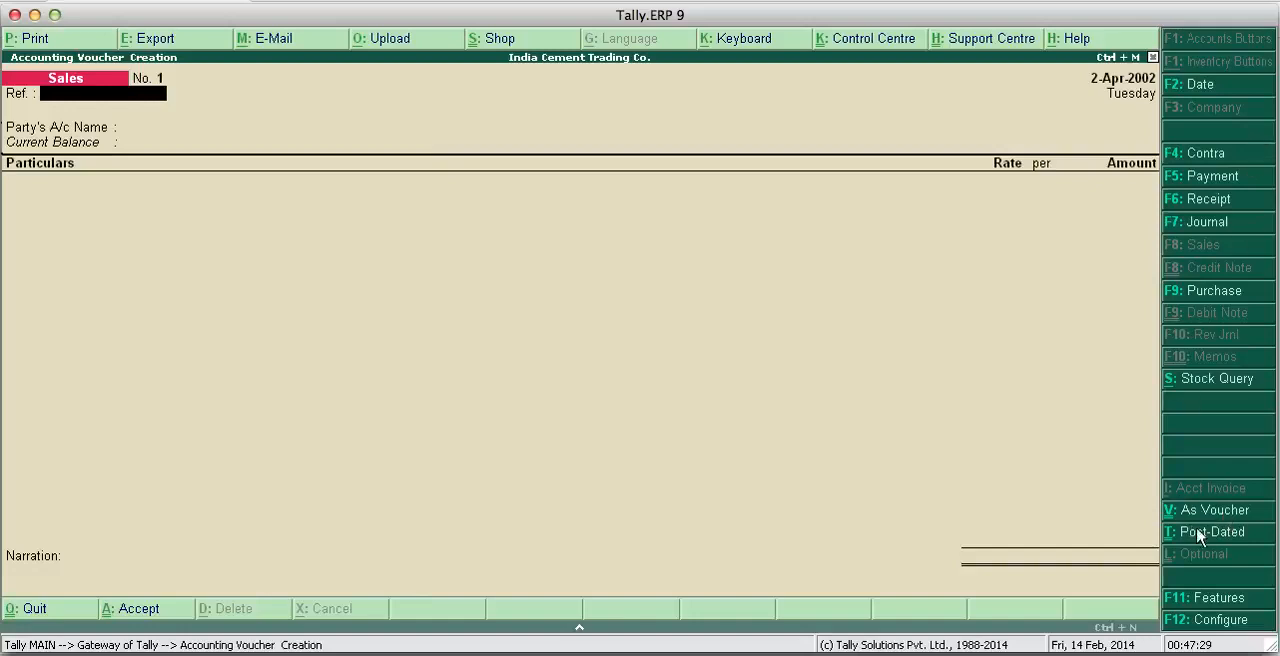
pyautogui.click(1213, 510)
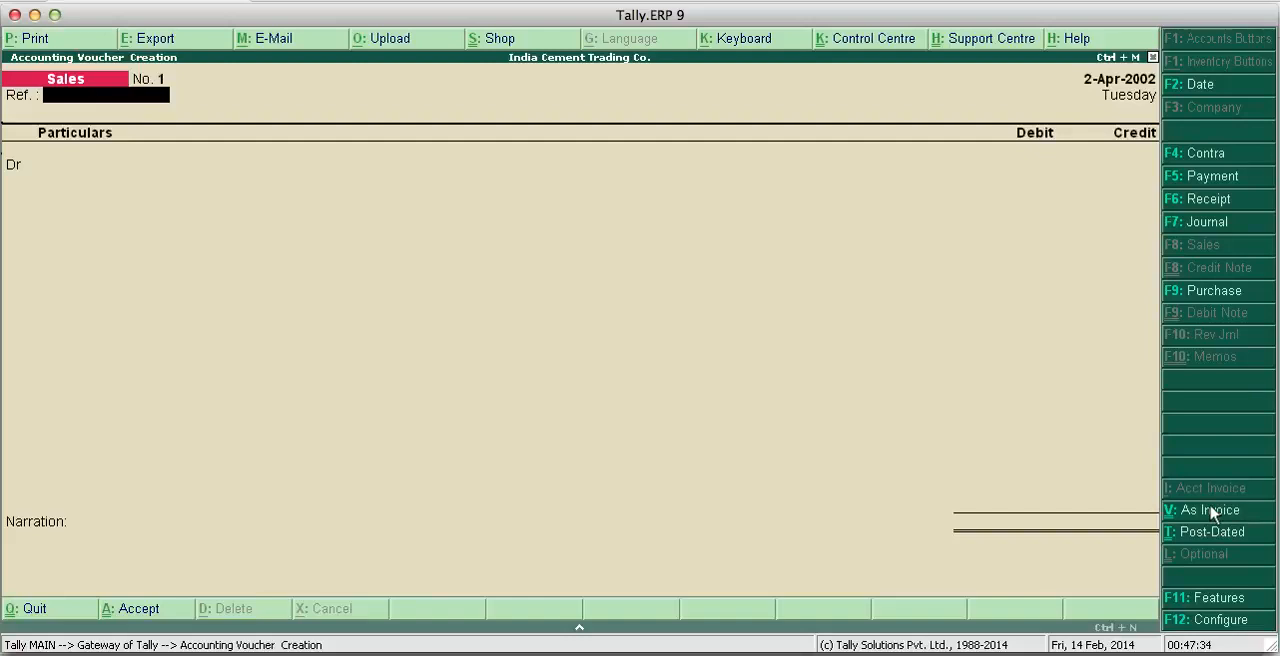
# - Debit Cash with 15,000 and credit Sales A/c with the same amount in the first sales voucher
pyautogui.press('Return')
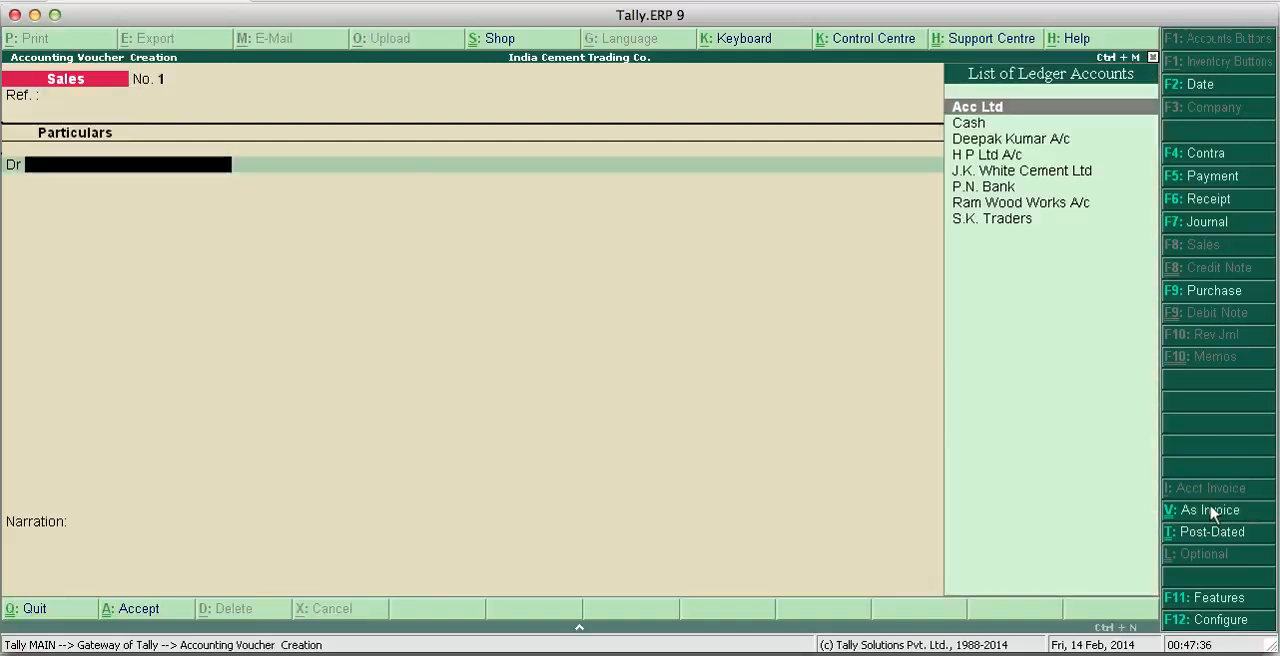
pyautogui.press('Down')
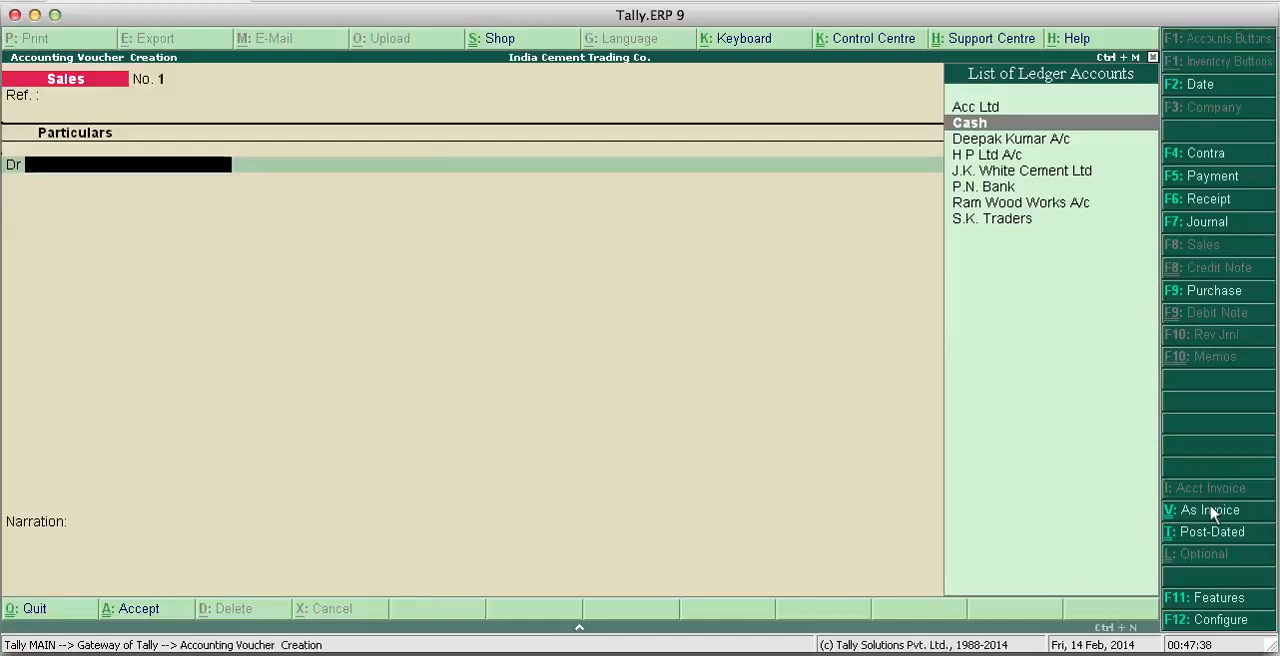
pyautogui.press('Return')
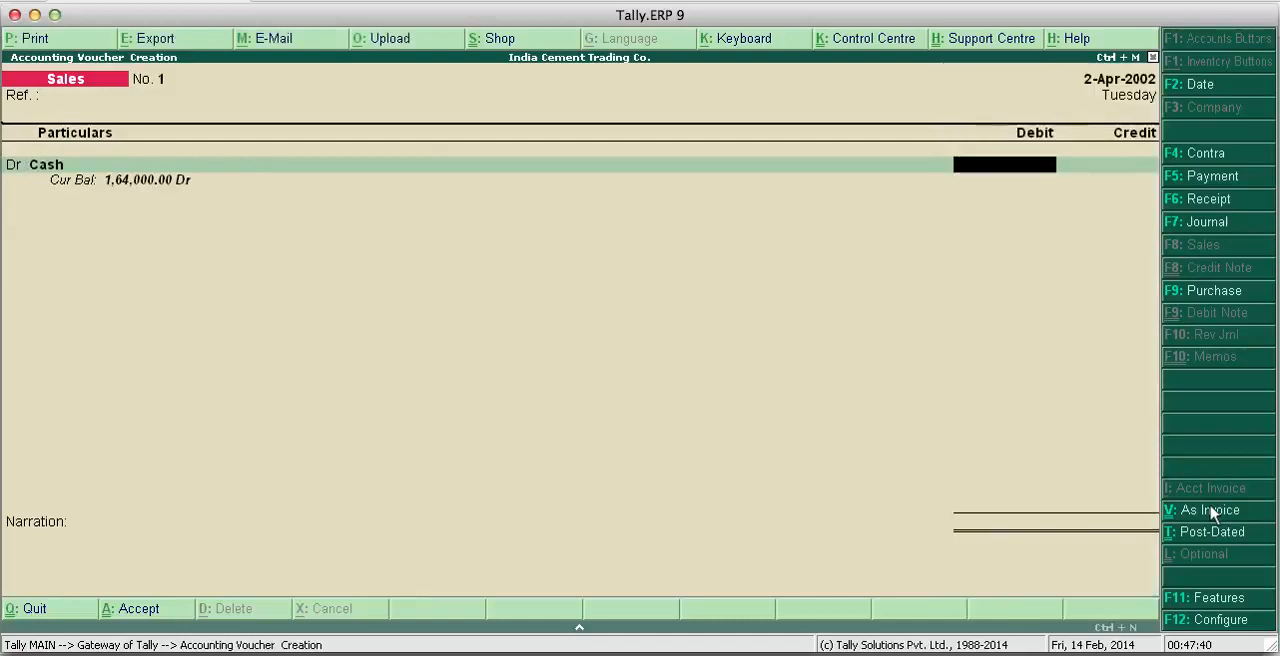
pyautogui.write('15000')
pyautogui.press('Return')
pyautogui.press('Return')
# - Enter the narration "Bill No. 801" and save the cash sales voucher
pyautogui.press('Return')
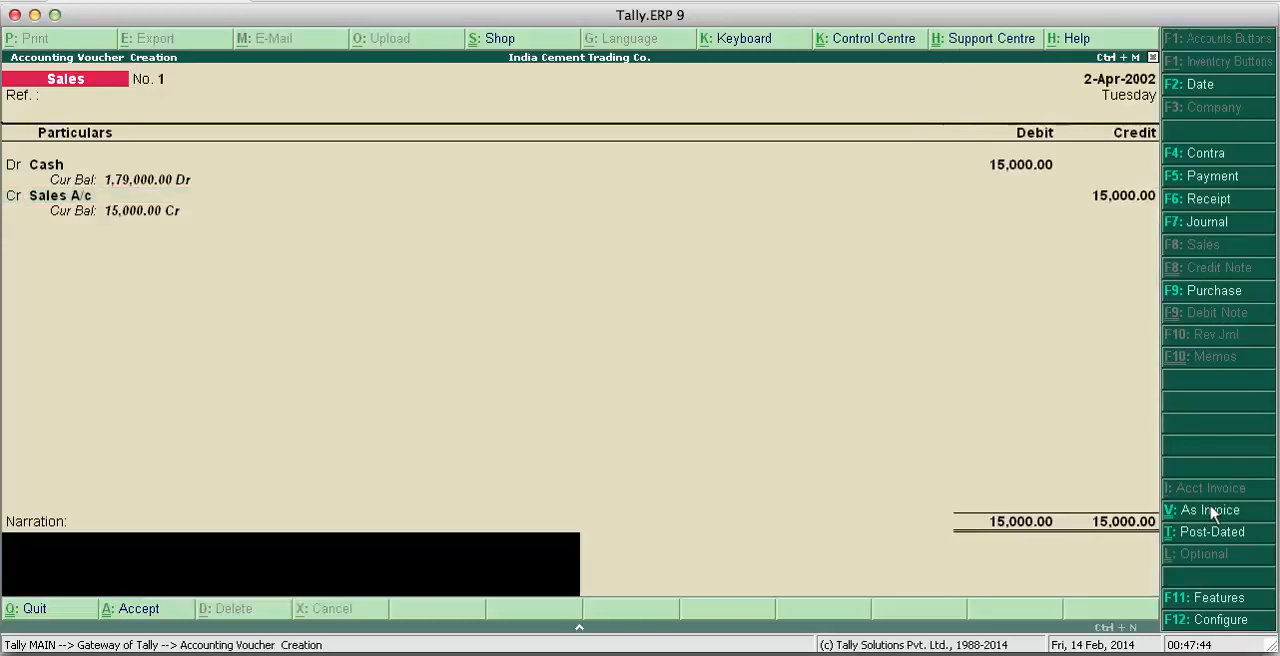
pyautogui.write('Bill No. 801')
pyautogui.press('Return')
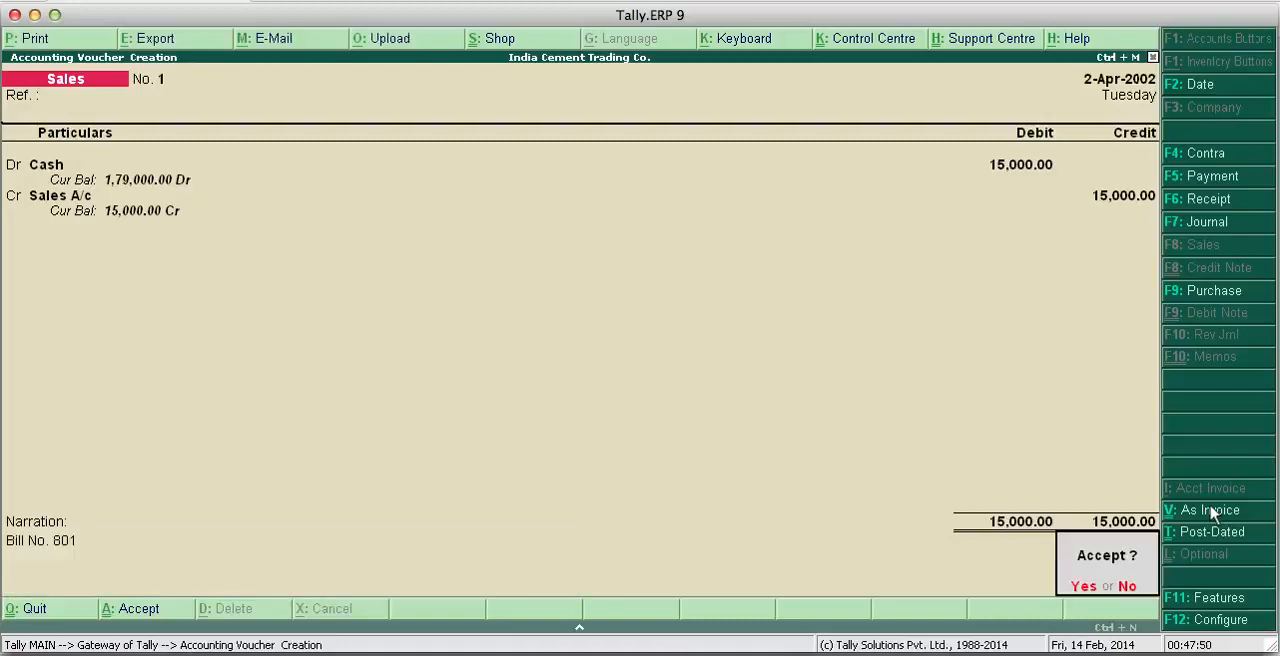
pyautogui.press('Return')
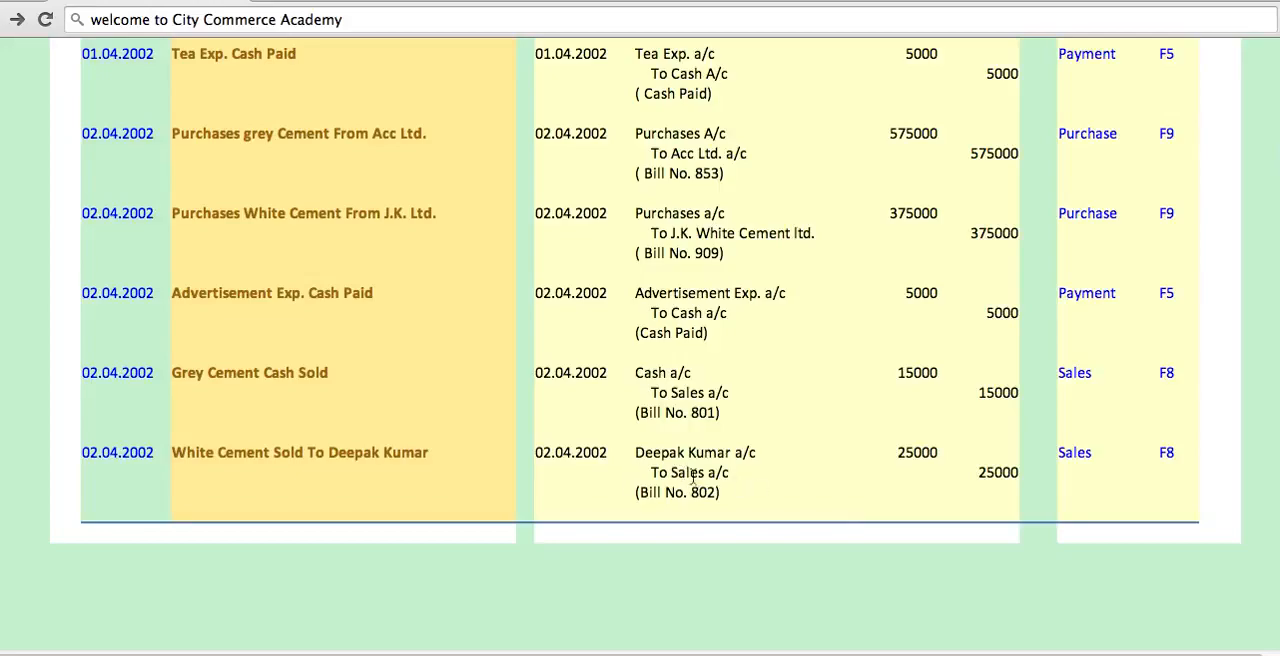
# - In Tally.ERP 9's second sales voucher, debit the white cement customer's ledger with 25,000 and credit Sales A/c with the same amount
pyautogui.click(757, 653)
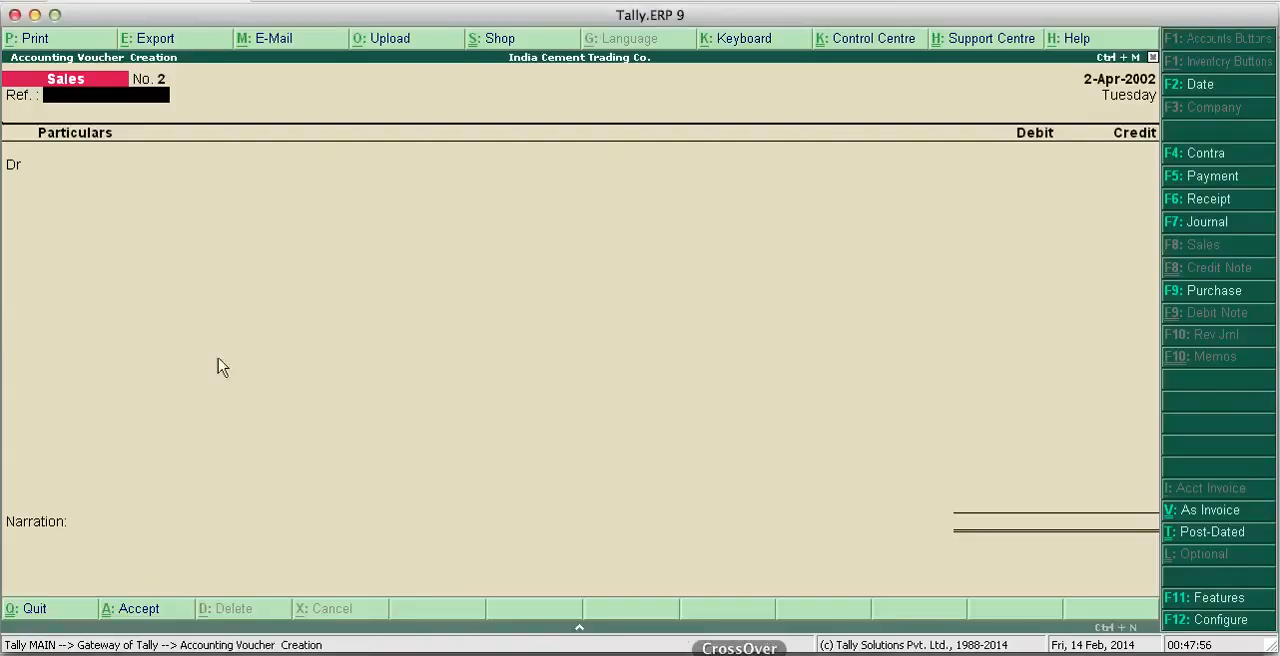
pyautogui.press('Return')
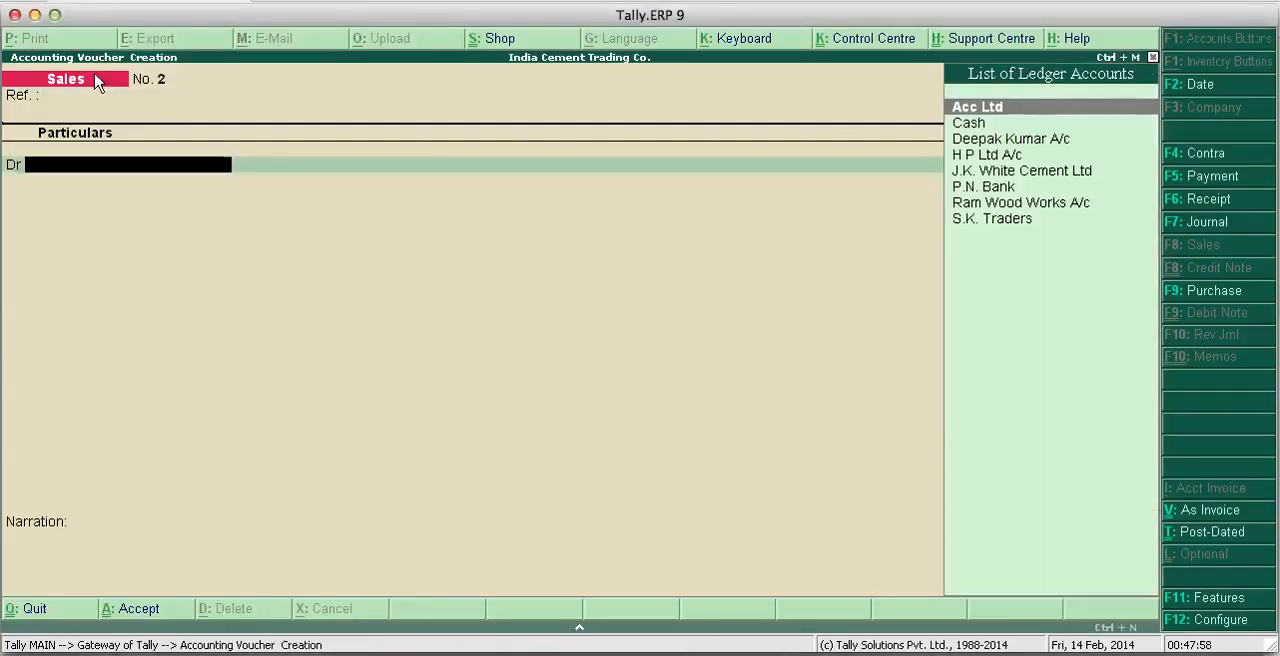
pyautogui.write('D')
pyautogui.press('Return')
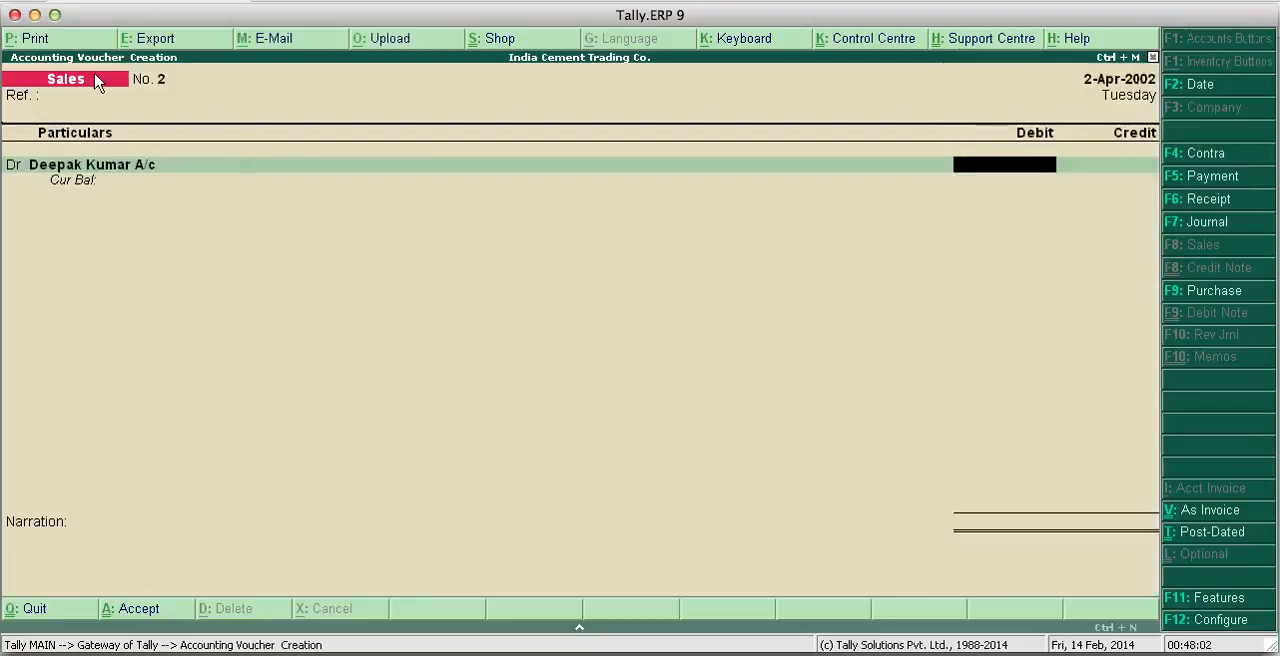
pyautogui.write('25000')
pyautogui.press('Return')
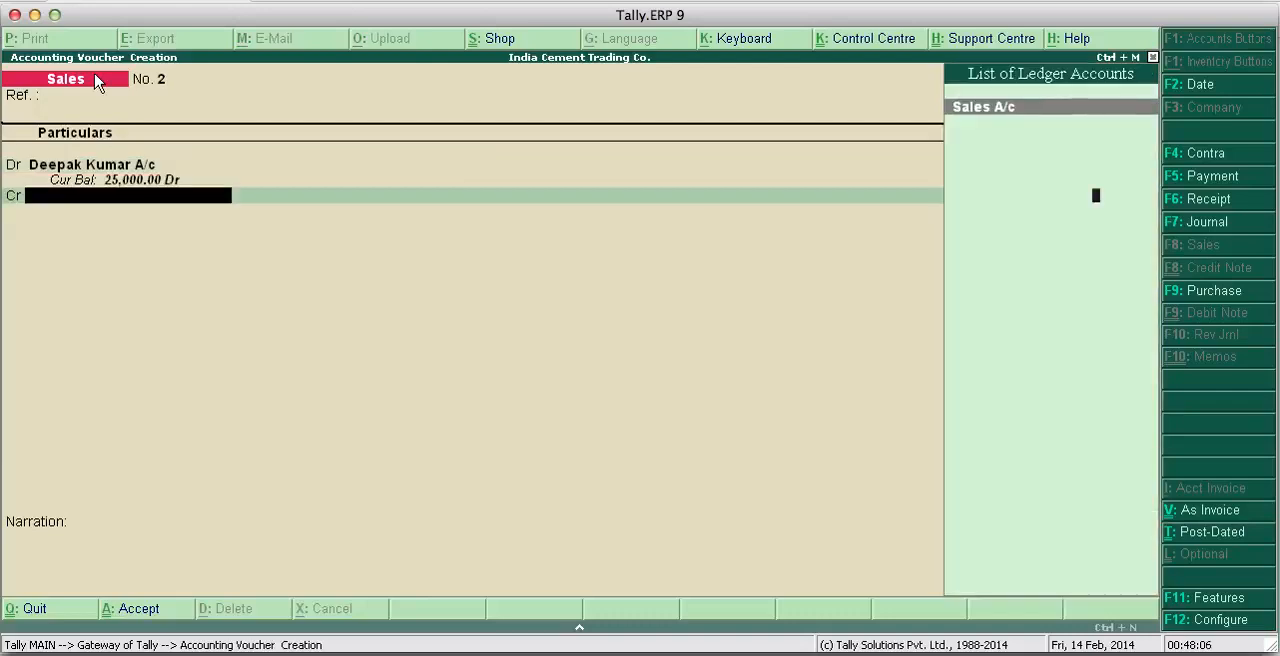
pyautogui.press('Return')
pyautogui.press('Return')
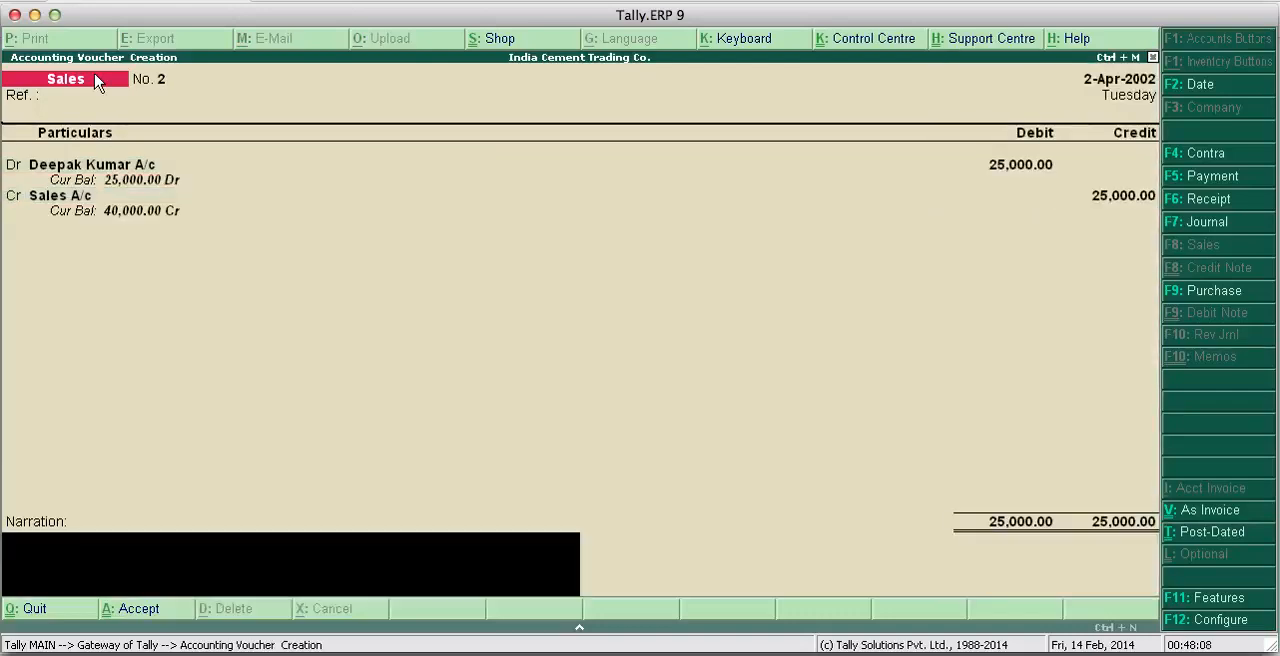
# - Enter the narration "Bill No. 802" and save the white cement credit sales voucher
pyautogui.write('Bill No. 802')
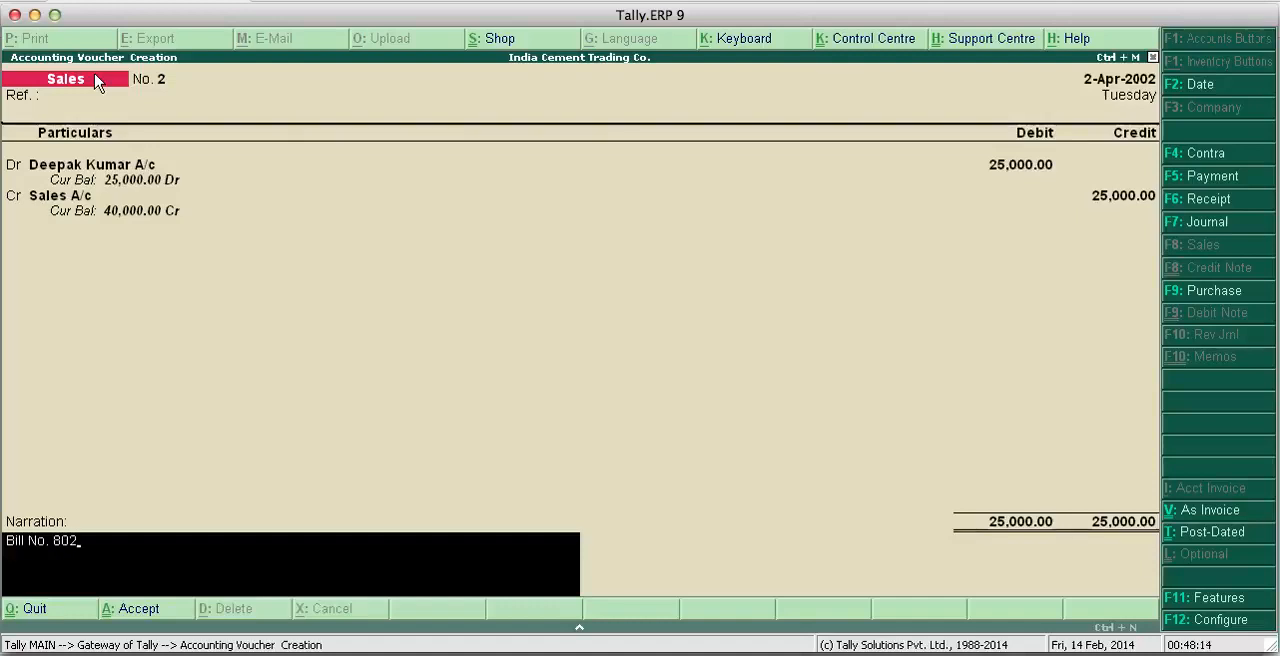
pyautogui.press('Return')
pyautogui.press('Return')
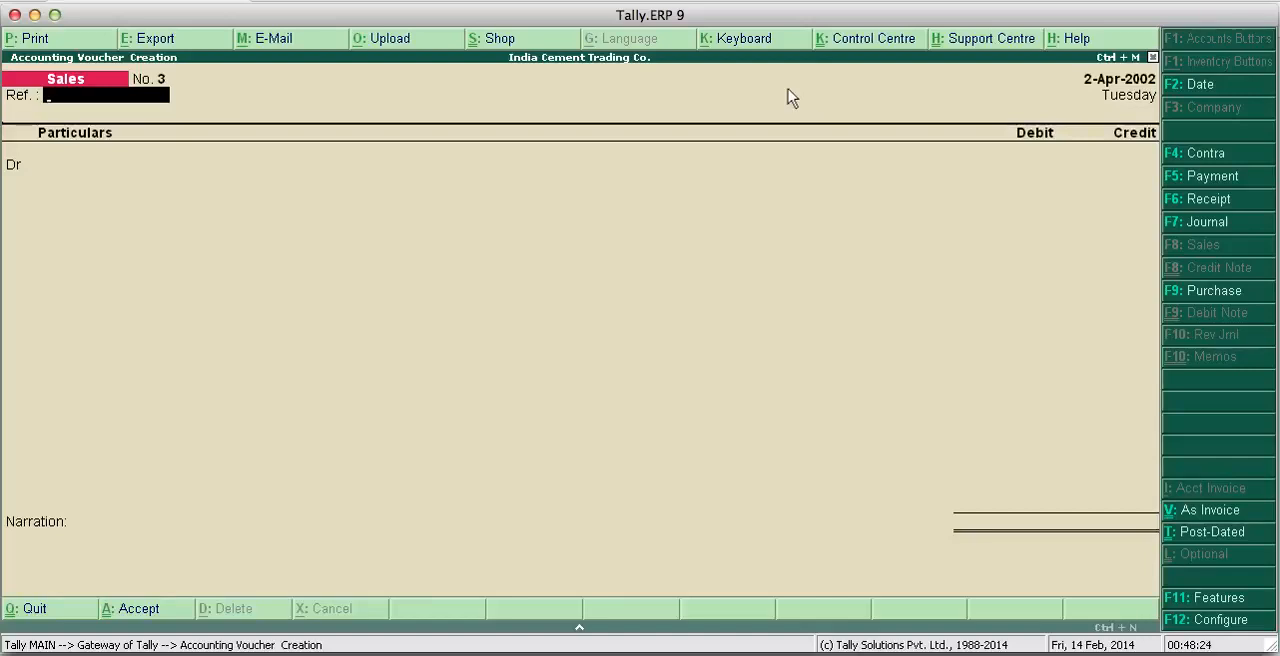
# - Quit voucher entry without starting a third sales voucher and return to the Gateway of Tally
pyautogui.press('Escape')
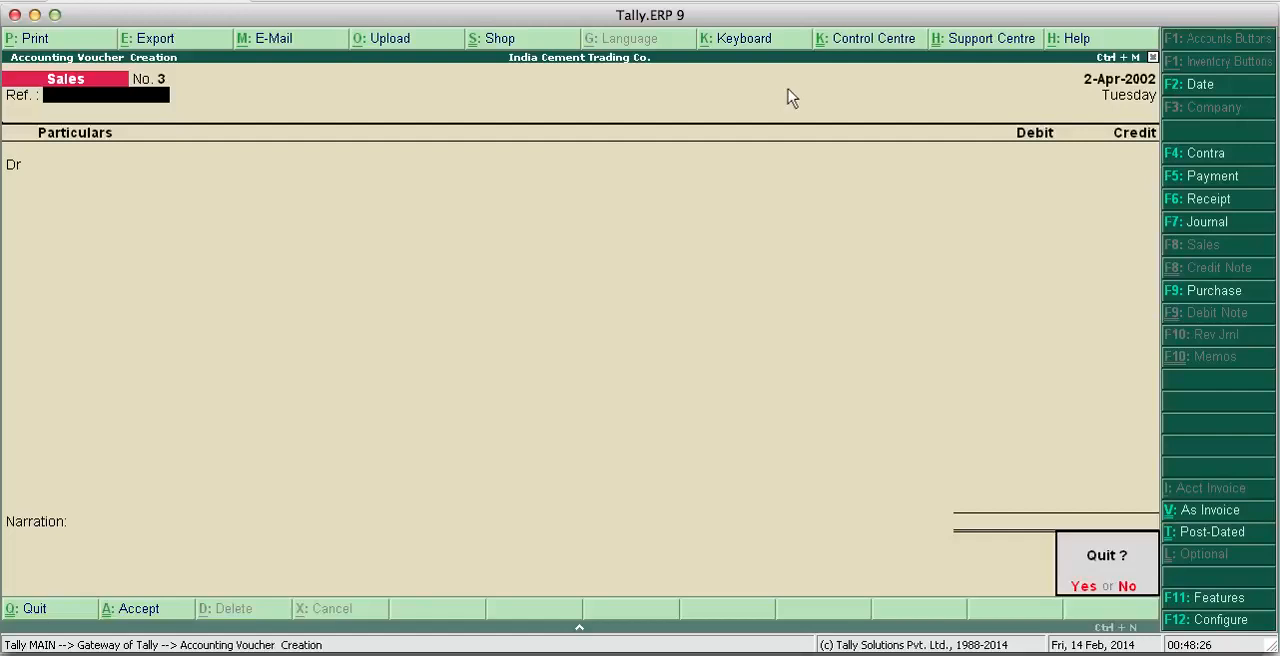
pyautogui.press('Return')
pyautogui.press('Escape')
pyautogui.press('Escape')
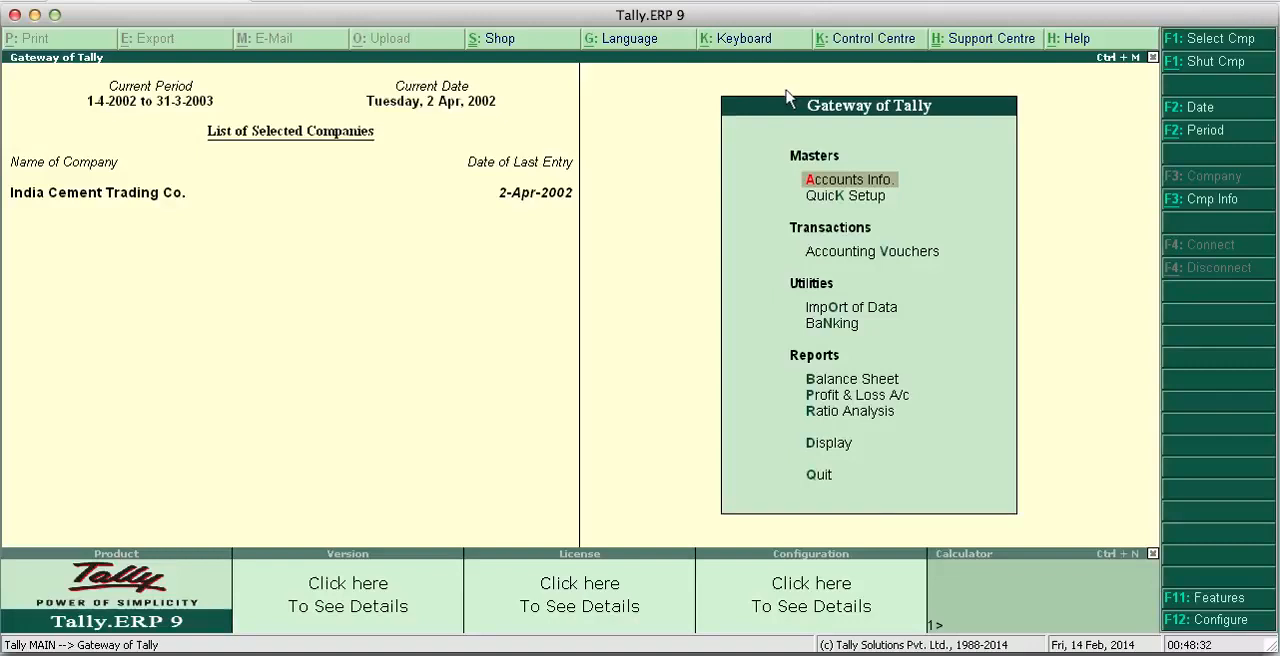
# - Display the trial balance of India Cement Trading Co
pyautogui.press('Down')
pyautogui.press('Down')
pyautogui.press('Down')
pyautogui.press('Down')
pyautogui.press('Down')
pyautogui.press('Down')
pyautogui.press('Down')
pyautogui.press('Down')
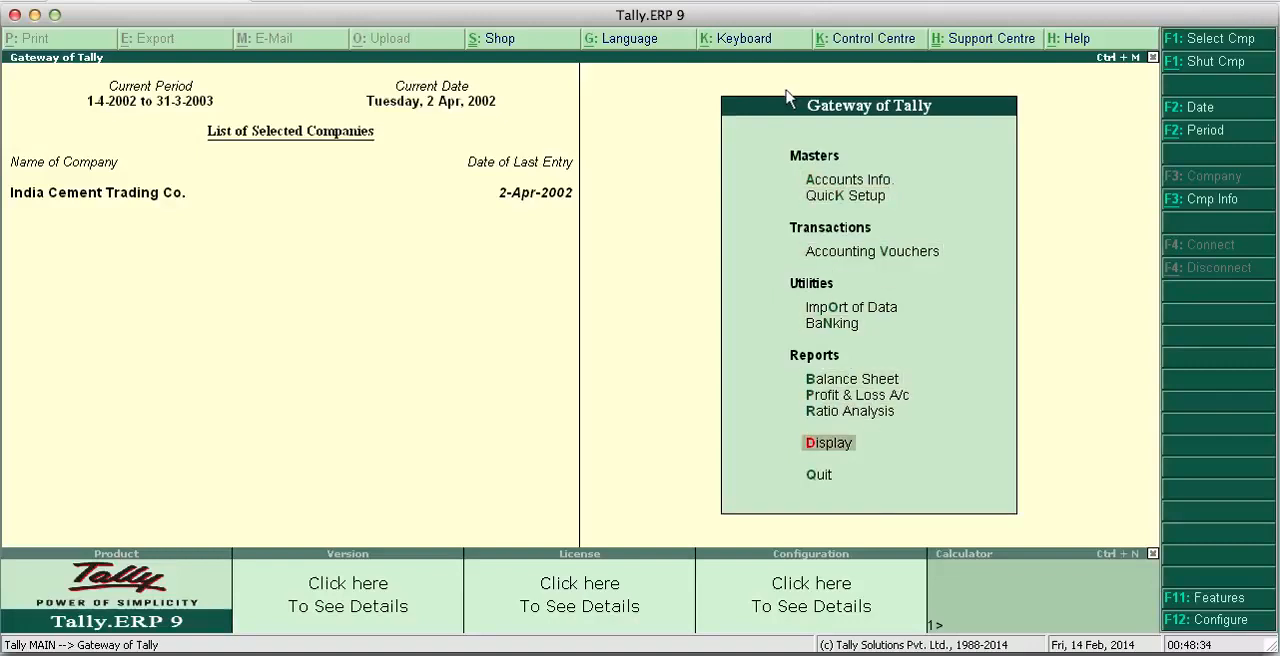
pyautogui.press('Return')
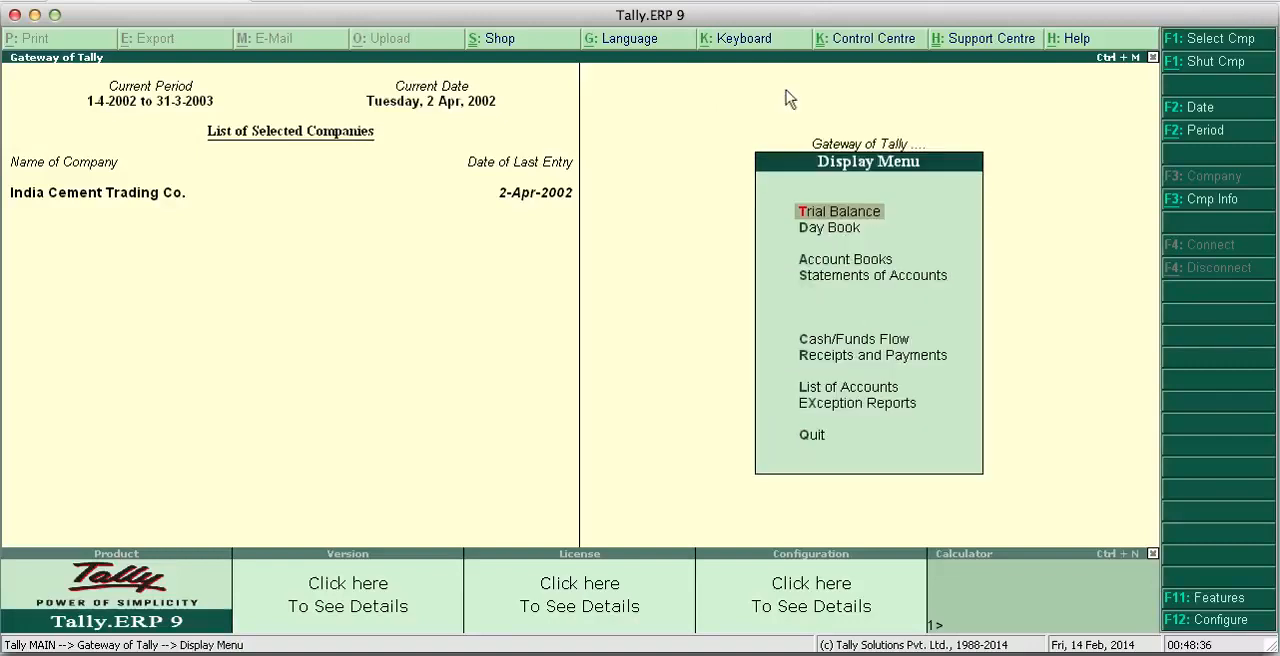
pyautogui.click(819, 211)
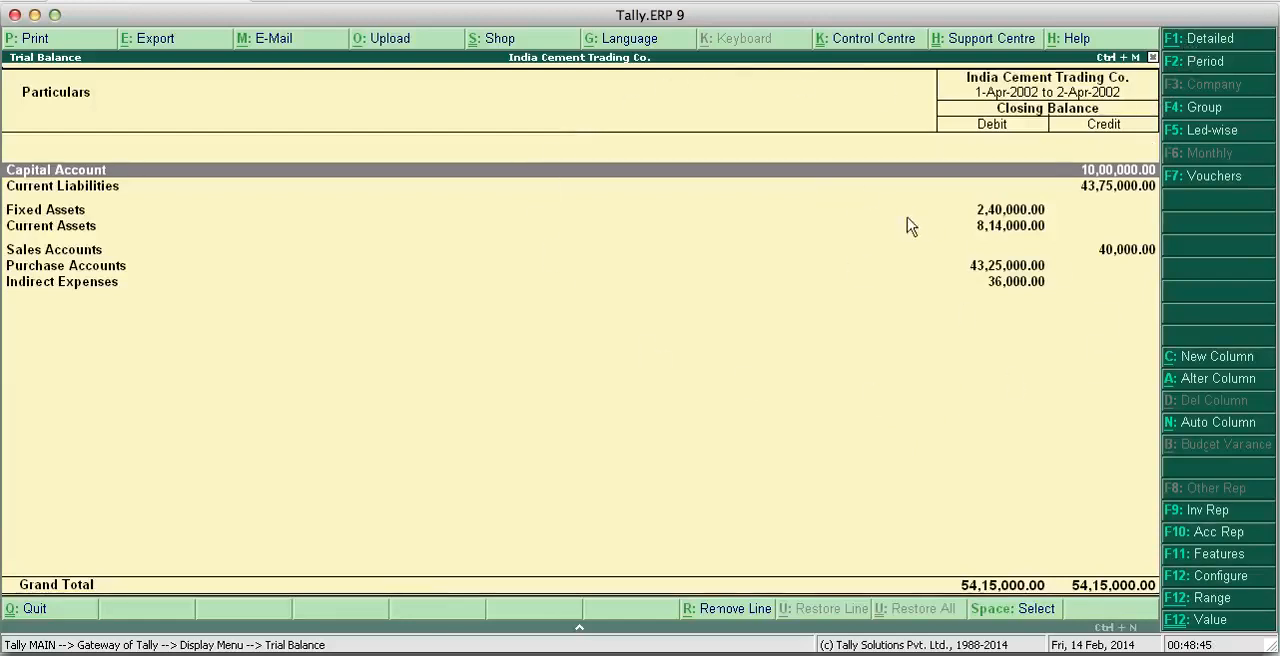
# - Expand the trial balance to detailed form, compare its ledger-wise and grouped views, and close the report
pyautogui.click(1198, 44)
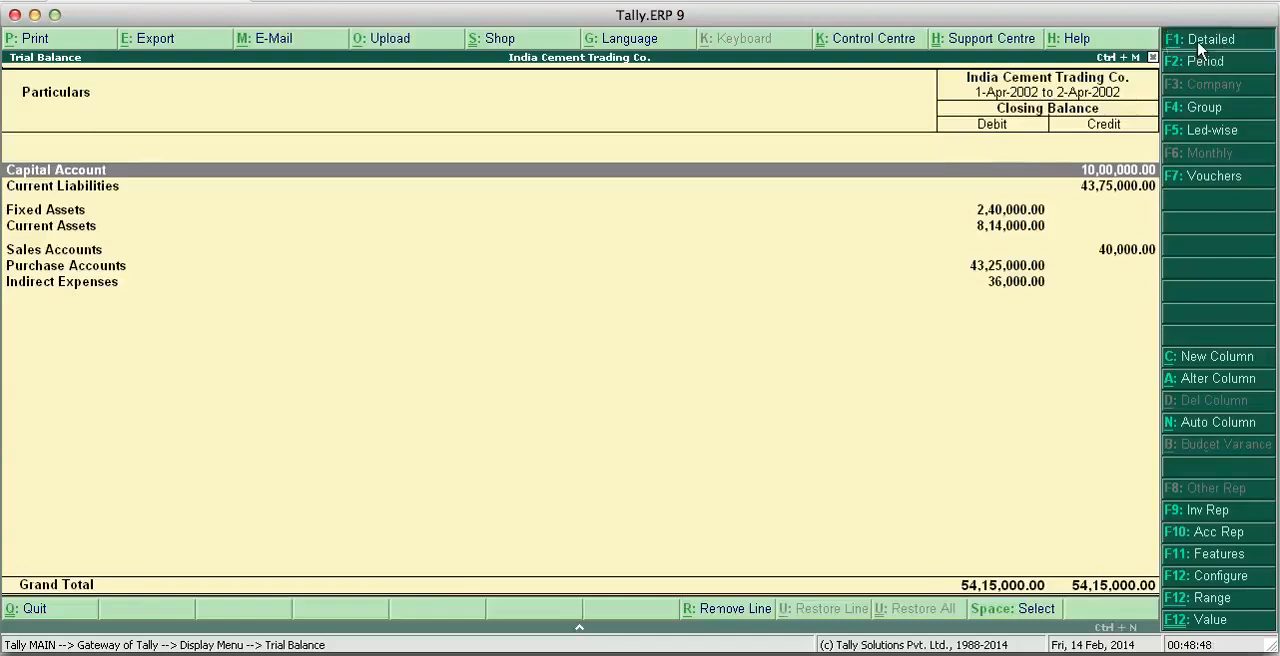
pyautogui.click(1206, 134)
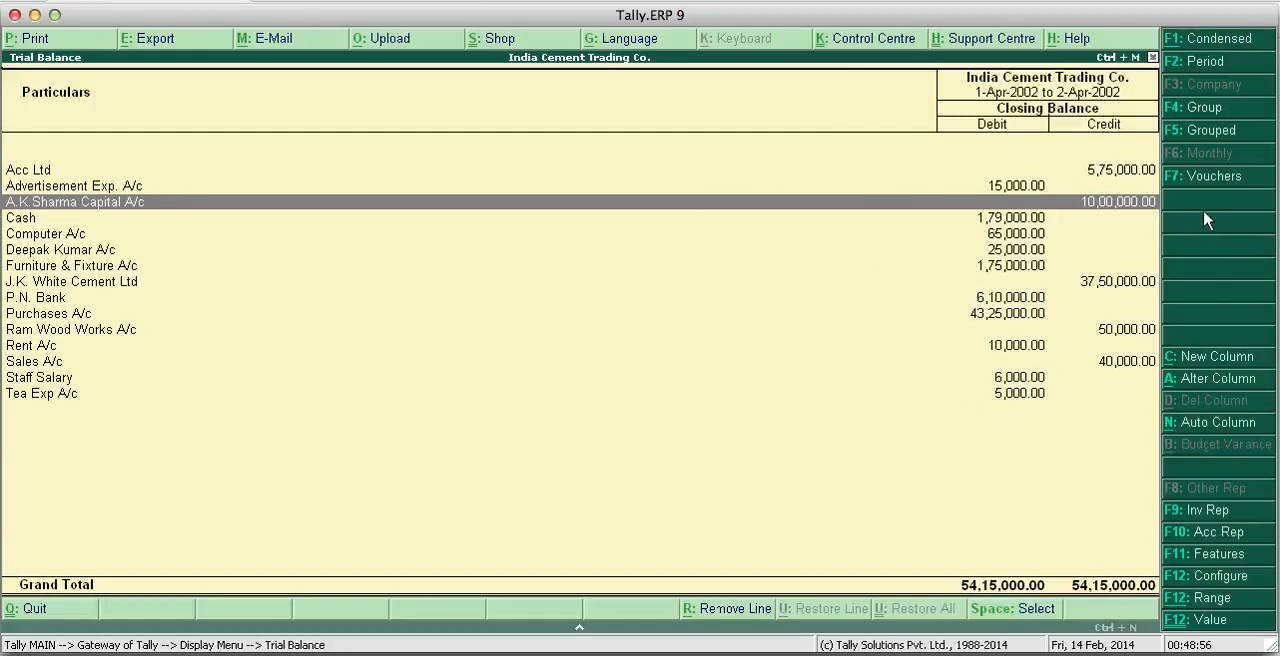
pyautogui.click(1206, 141)
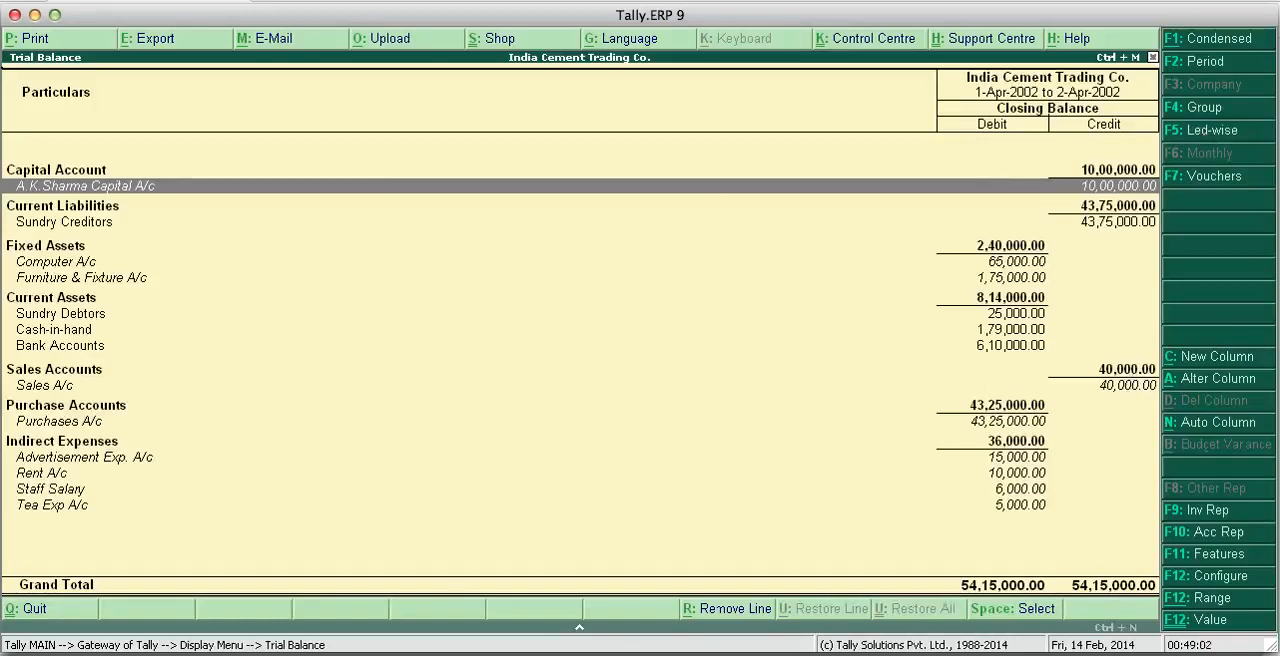
pyautogui.click(1216, 140)
pyautogui.press('Down')
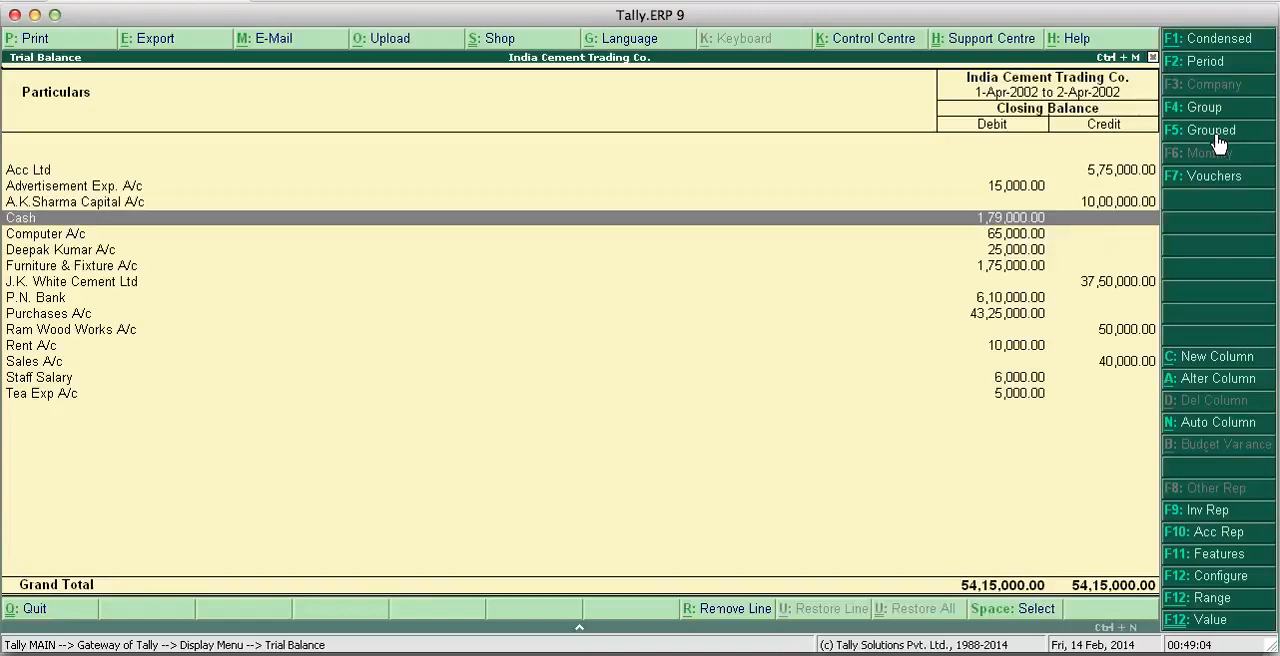
pyautogui.press('Up')
pyautogui.press('Up')
pyautogui.press('Up')
pyautogui.press('Down')
pyautogui.press('Down')
pyautogui.press('Down')
pyautogui.press('Down')
pyautogui.press('Down')
pyautogui.press('Down')
pyautogui.press('Down')
pyautogui.press('Down')
pyautogui.press('Down')
pyautogui.press('Down')
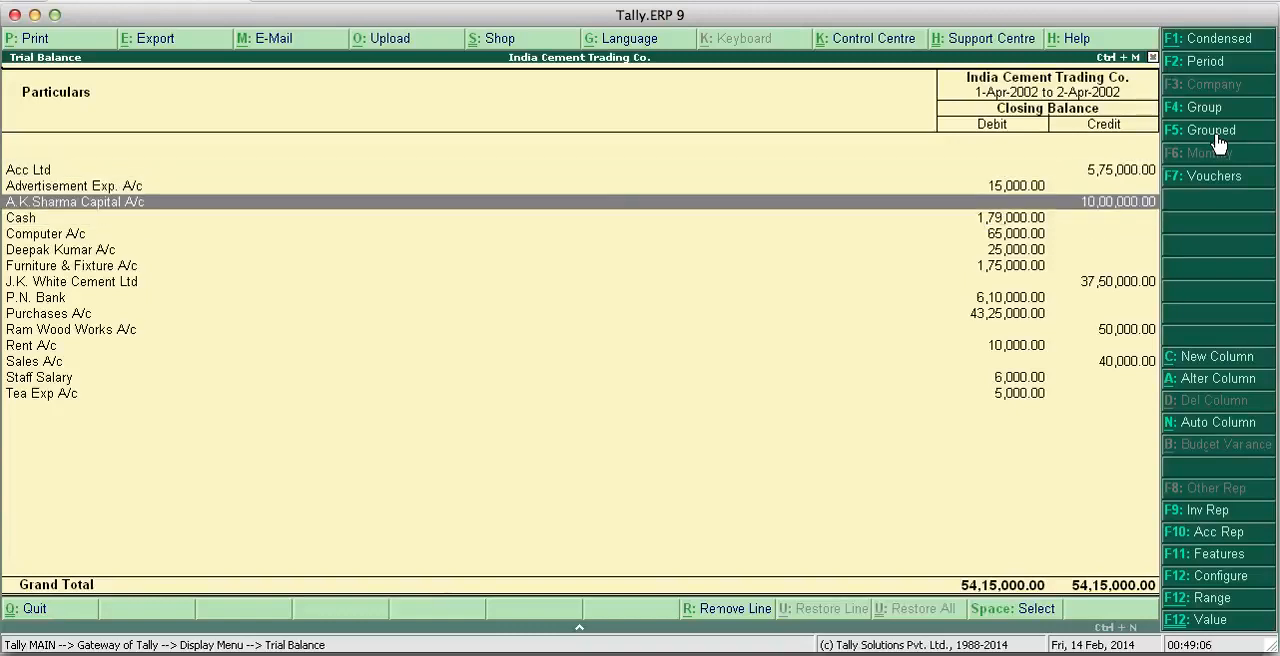
pyautogui.press('Escape')
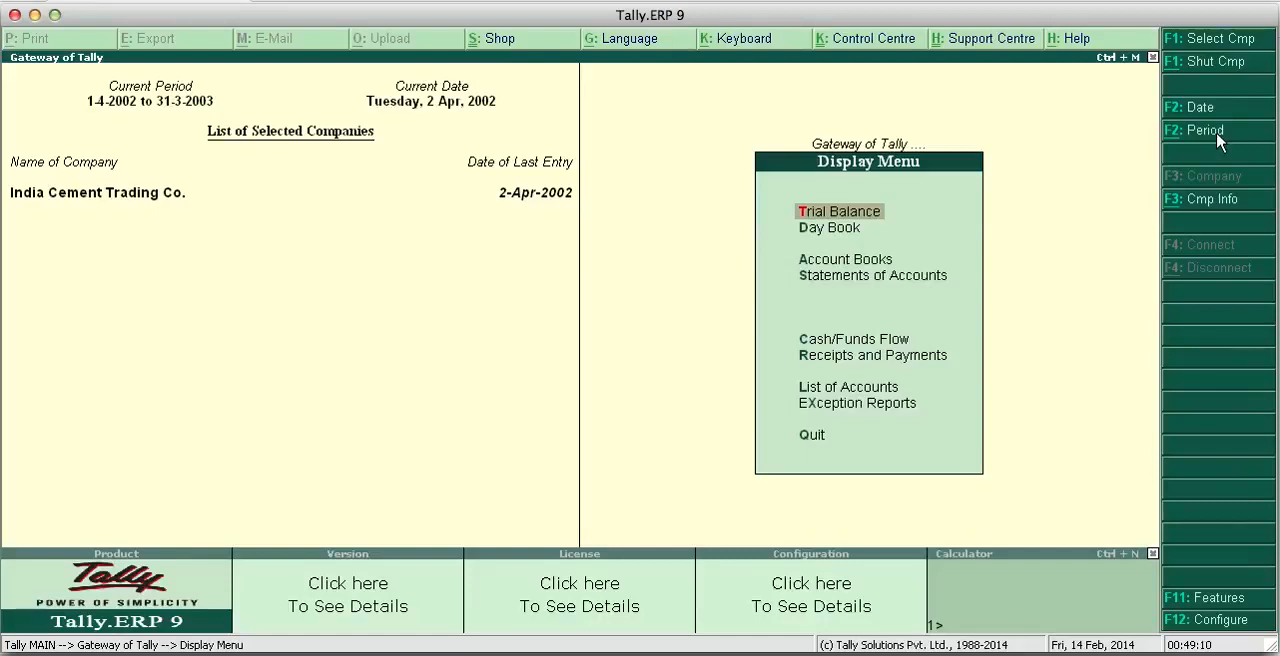
# - Display the P.N. Bank ledger from the account books to examine its vouchers
pyautogui.press('Down')
pyautogui.press('Down')
pyautogui.press('Return')
pyautogui.press('Down')
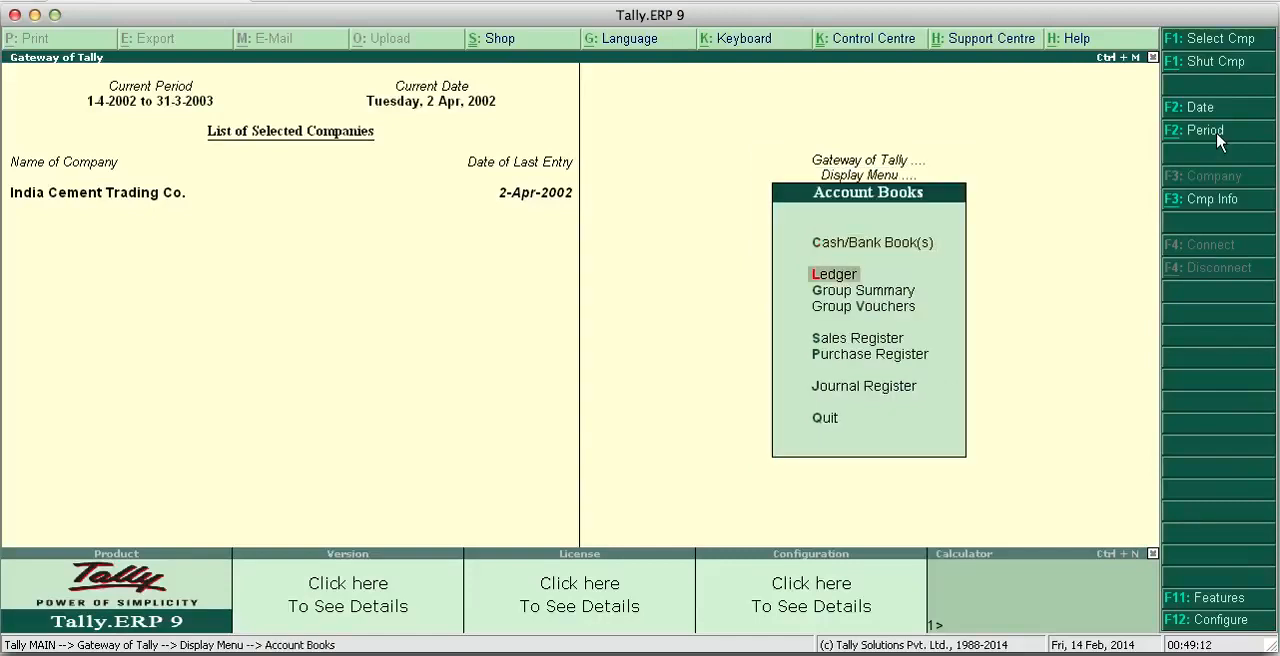
pyautogui.press('Return')
pyautogui.write('P')
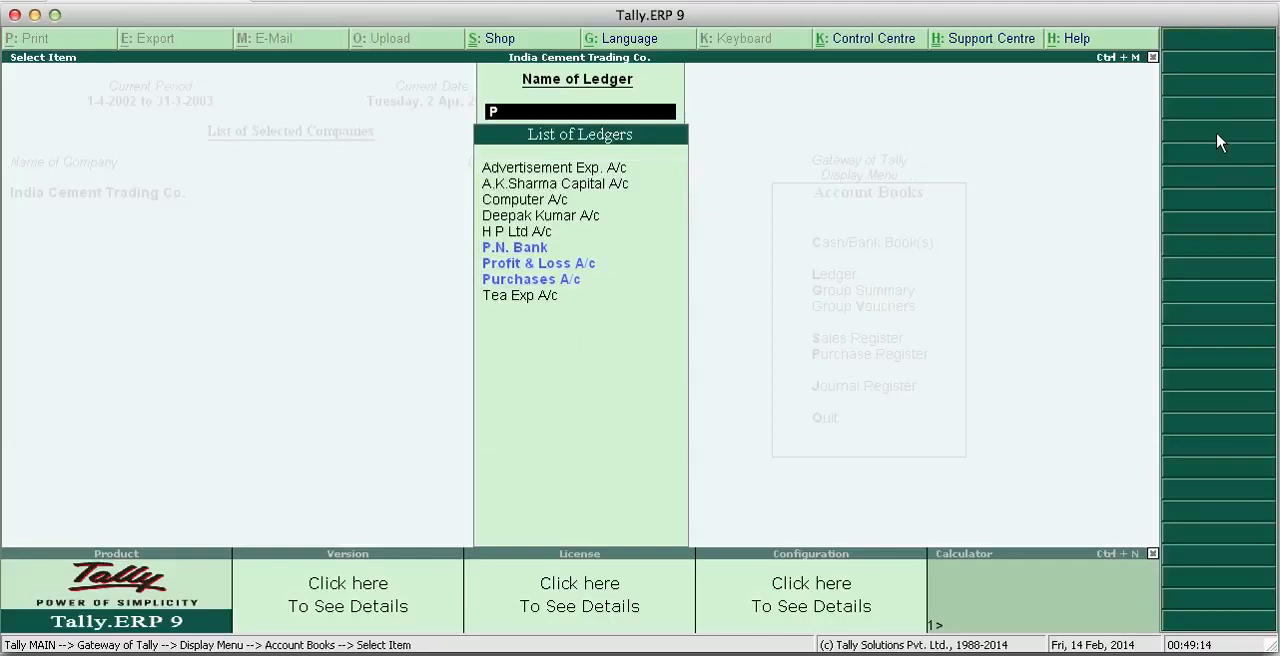
pyautogui.press('Return')
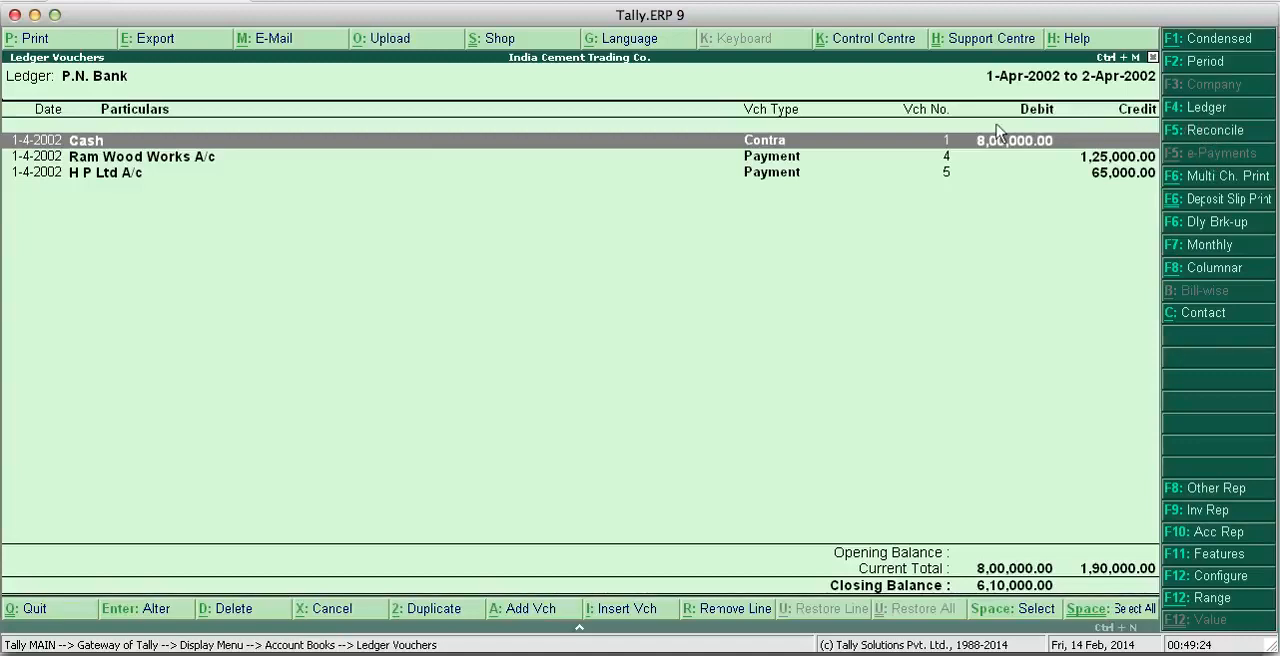
# - Close the bank ledger and the account books and return to the Gateway of Tally
pyautogui.press('Escape')
pyautogui.press('Return')
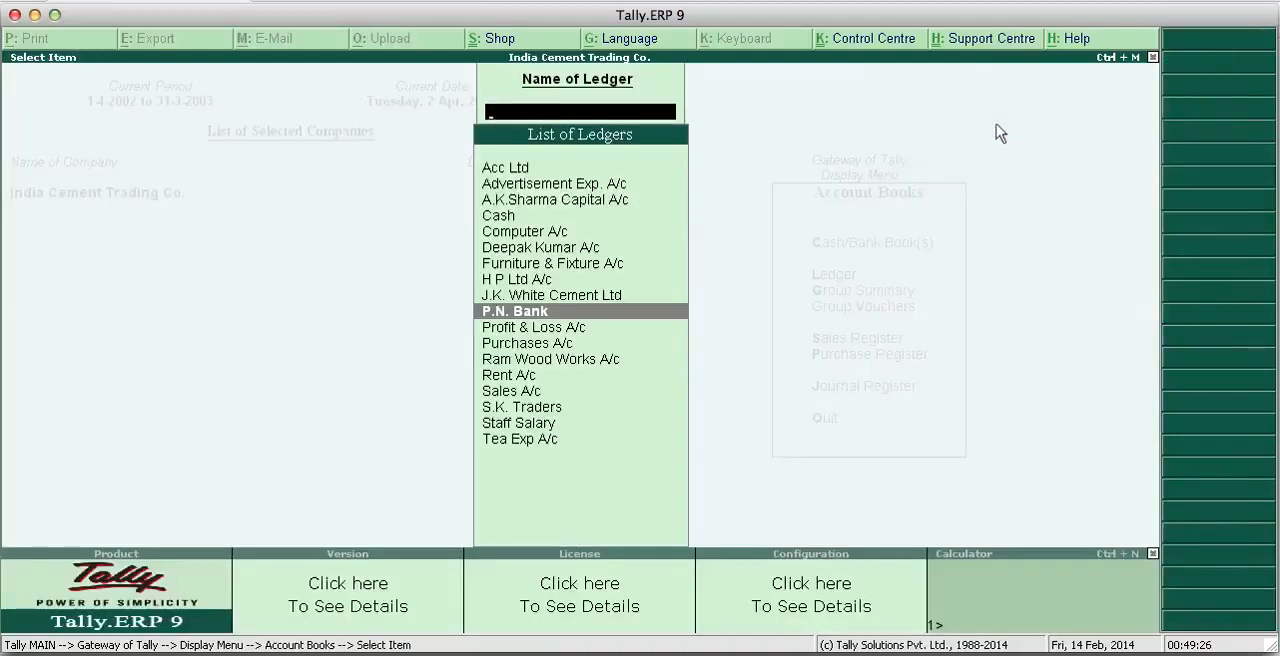
pyautogui.press('Escape')
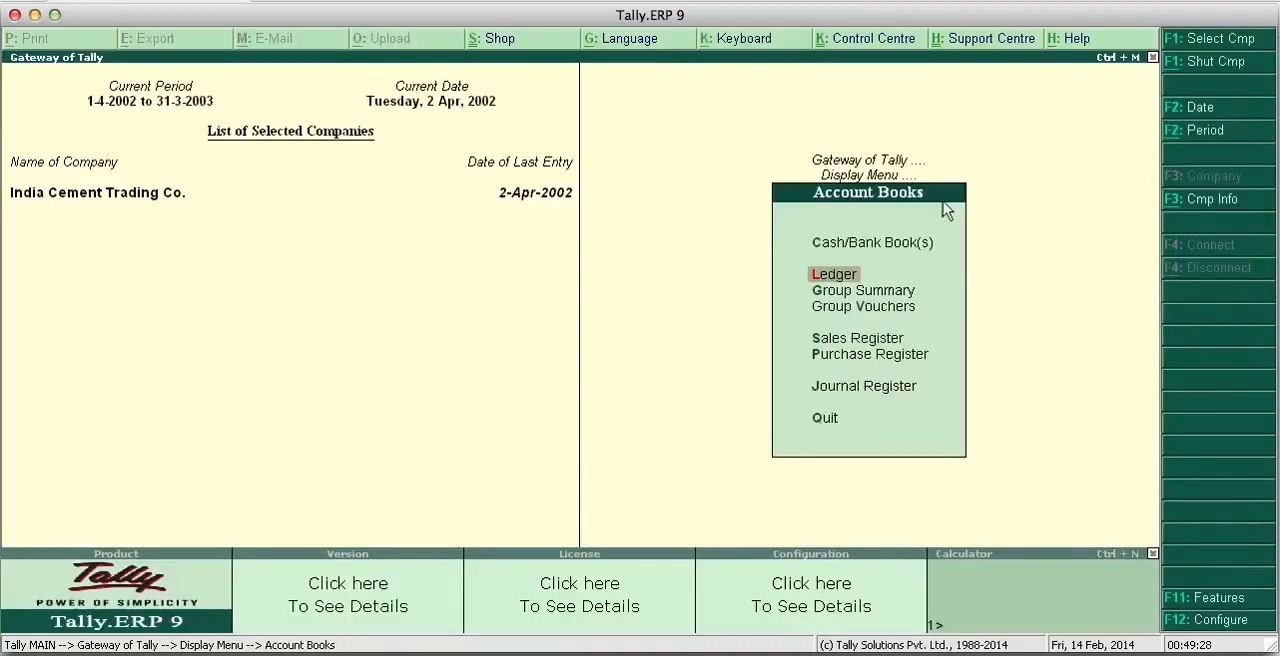
pyautogui.press('Escape')
pyautogui.press('Escape')
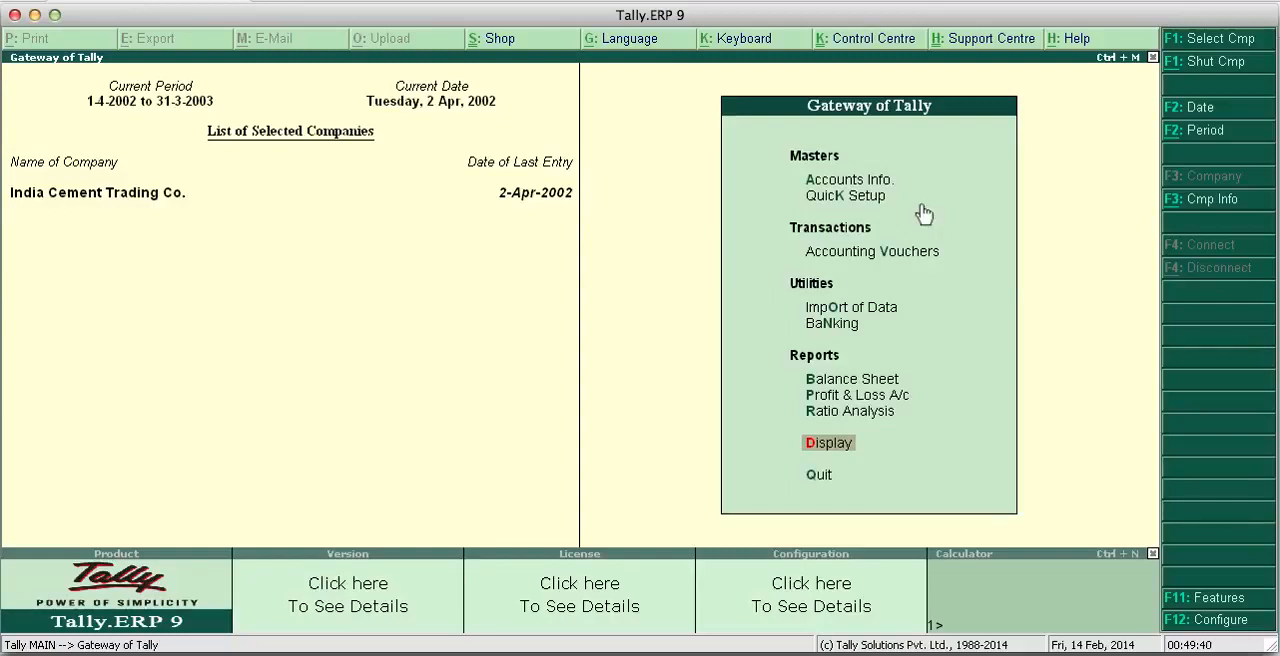
pyautogui.click(1205, 205)
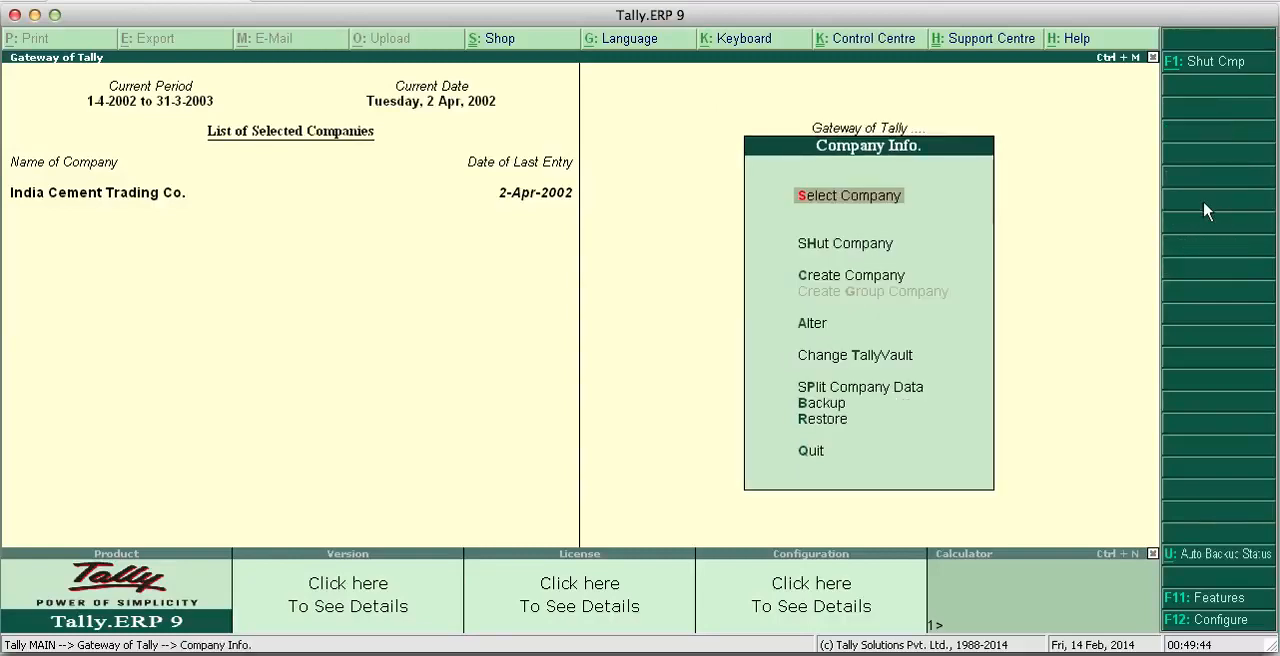
pyautogui.press('Down')
pyautogui.press('Down')
pyautogui.press('Down')
pyautogui.press('Down')
pyautogui.press('Return')
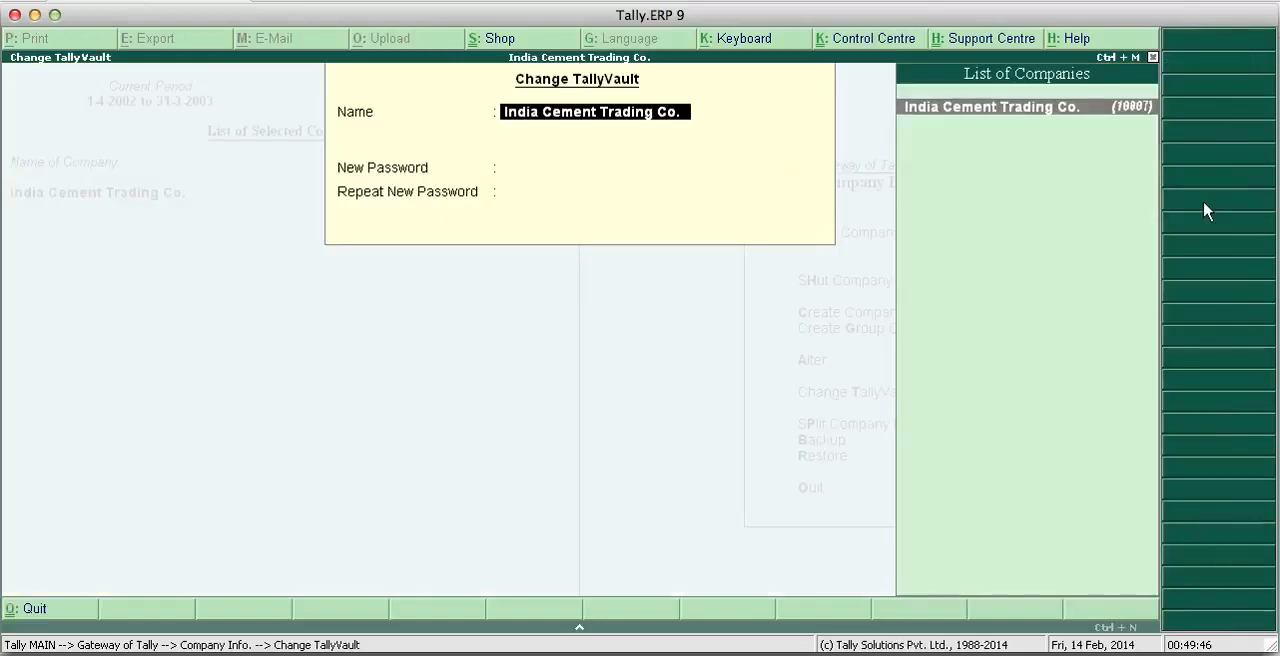
pyautogui.press('Return')
pyautogui.press('Return')
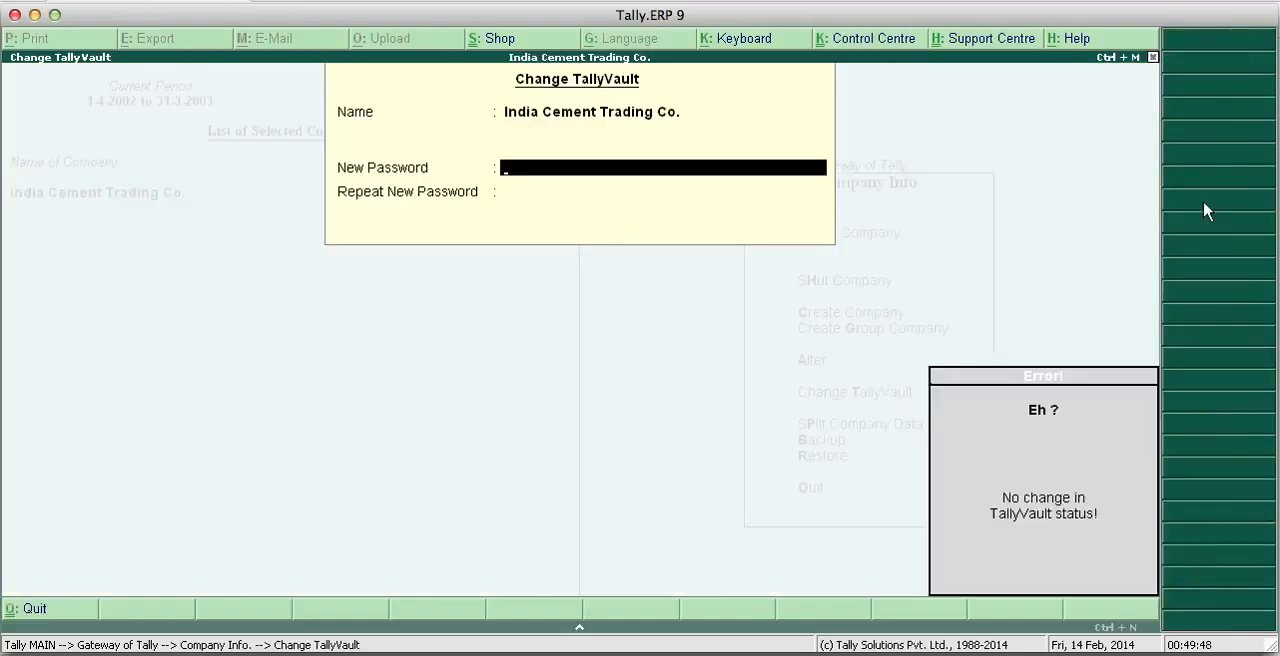
pyautogui.press('Escape')
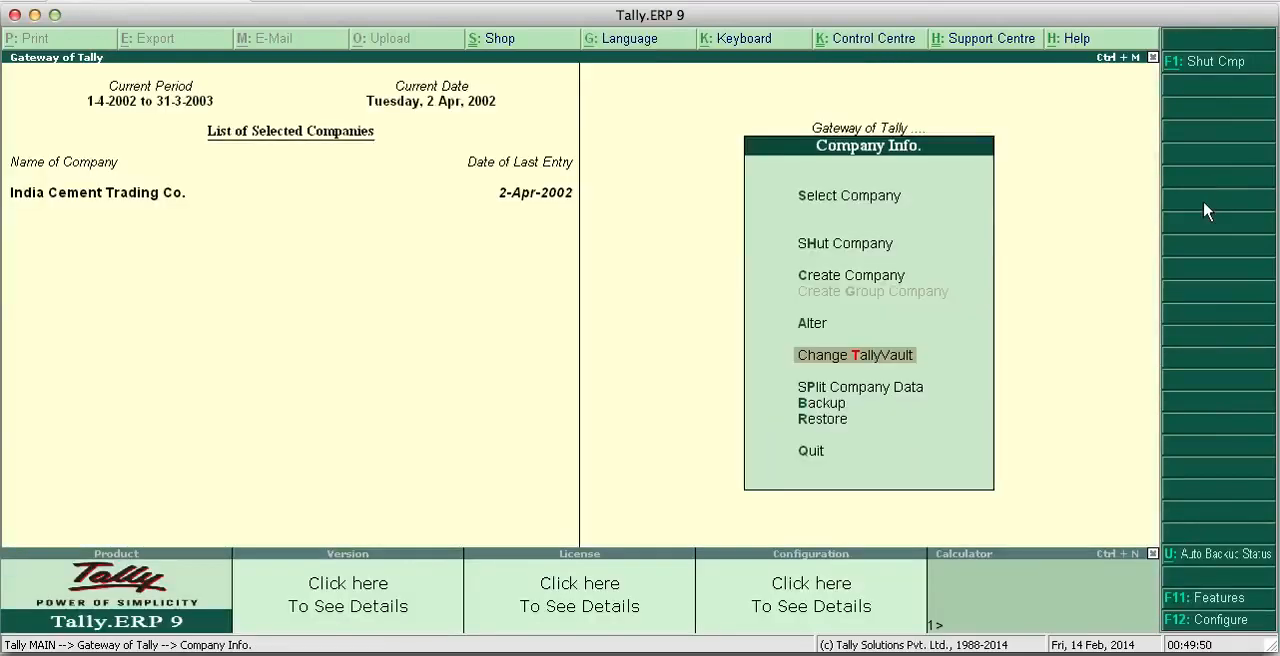
# - Open the company alteration form for India Cement Trading Co
pyautogui.press('Up')
pyautogui.press('Return')
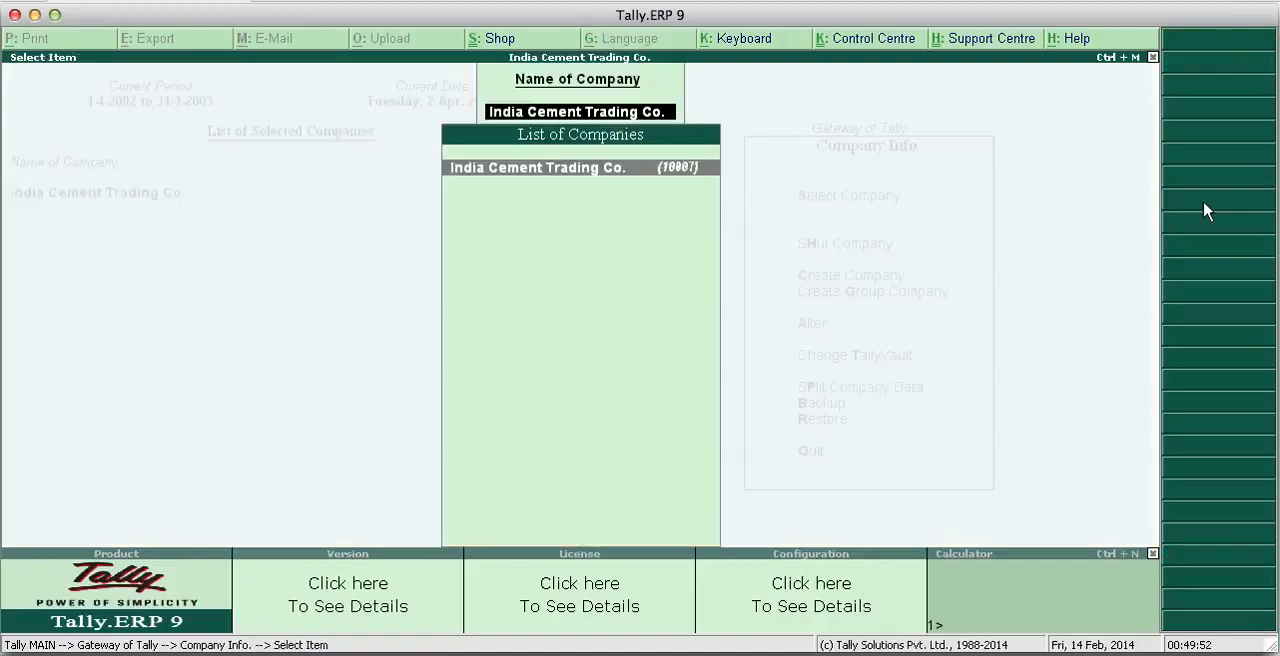
pyautogui.press('Return')
pyautogui.press('Return')
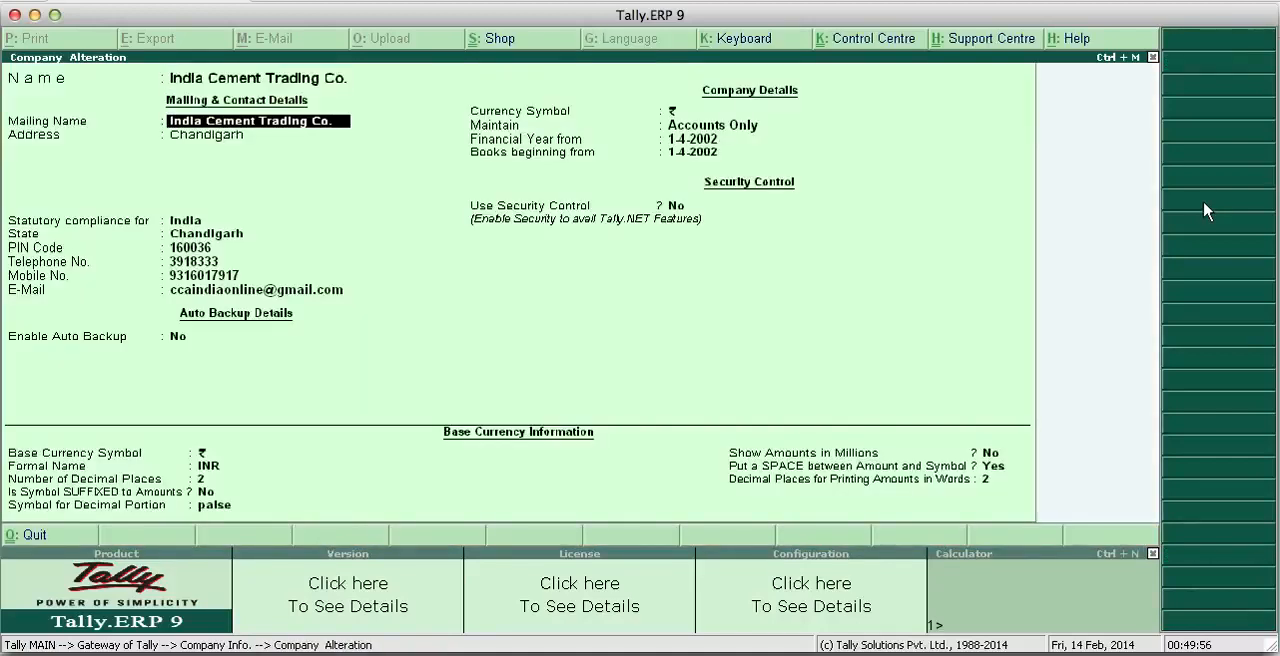
# - Go through the company's mailing, financial-year and currency details, accept them as they are, and return to the Gateway of Tally
pyautogui.press('Return')
pyautogui.press('Return')
pyautogui.press('Return')
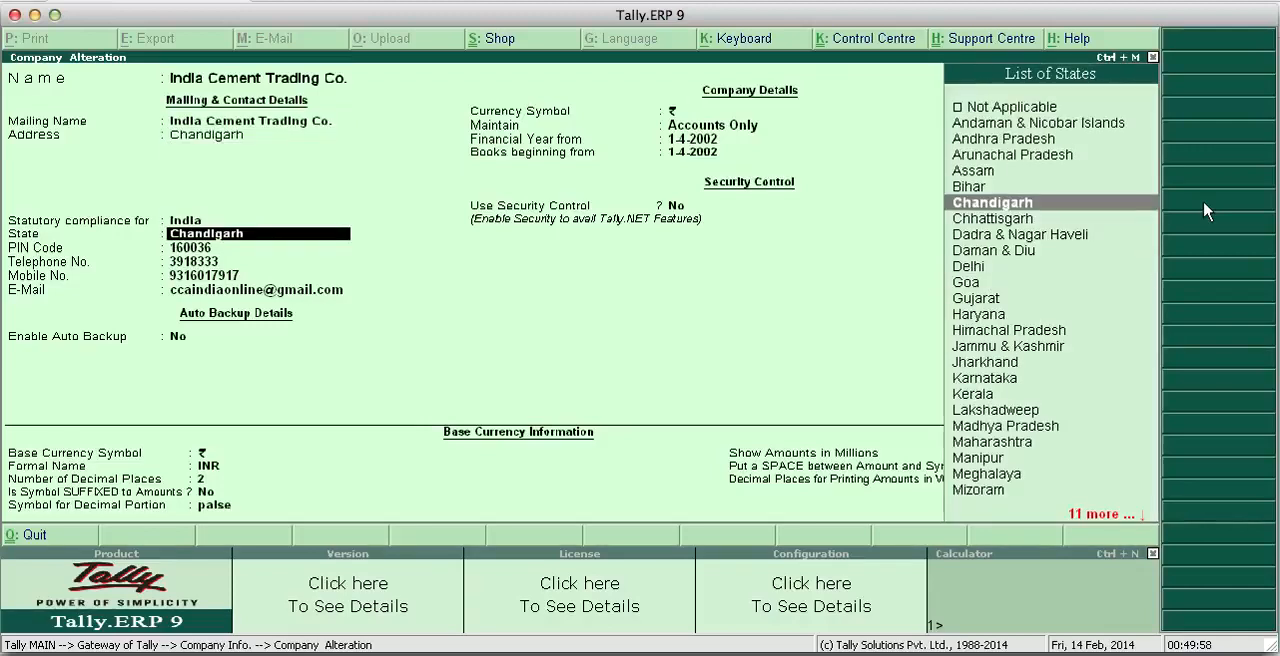
pyautogui.press('Return')
pyautogui.press('Return')
pyautogui.press('Return')
pyautogui.press('Return')
pyautogui.press('Return')
pyautogui.press('Return')
pyautogui.press('Return')
pyautogui.press('Return')
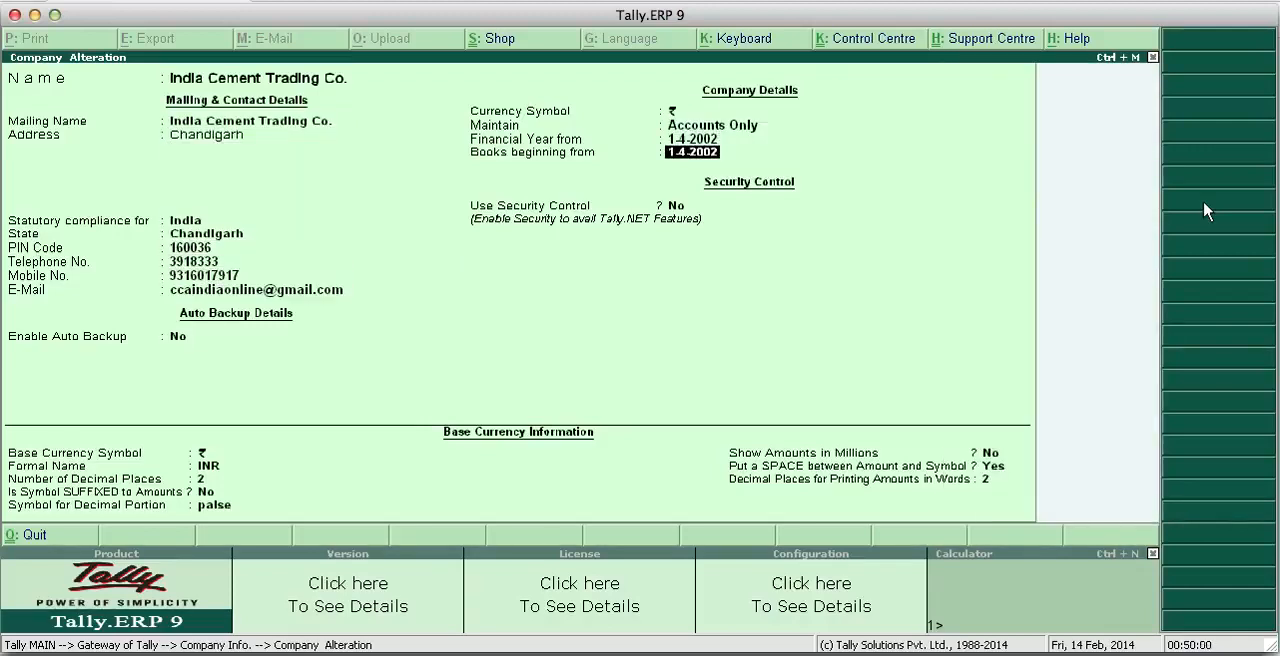
pyautogui.press('Return')
pyautogui.press('Return')
pyautogui.press('Return')
pyautogui.press('Return')
pyautogui.press('Return')
pyautogui.press('Return')
pyautogui.press('Return')
pyautogui.press('Return')
pyautogui.press('Return')
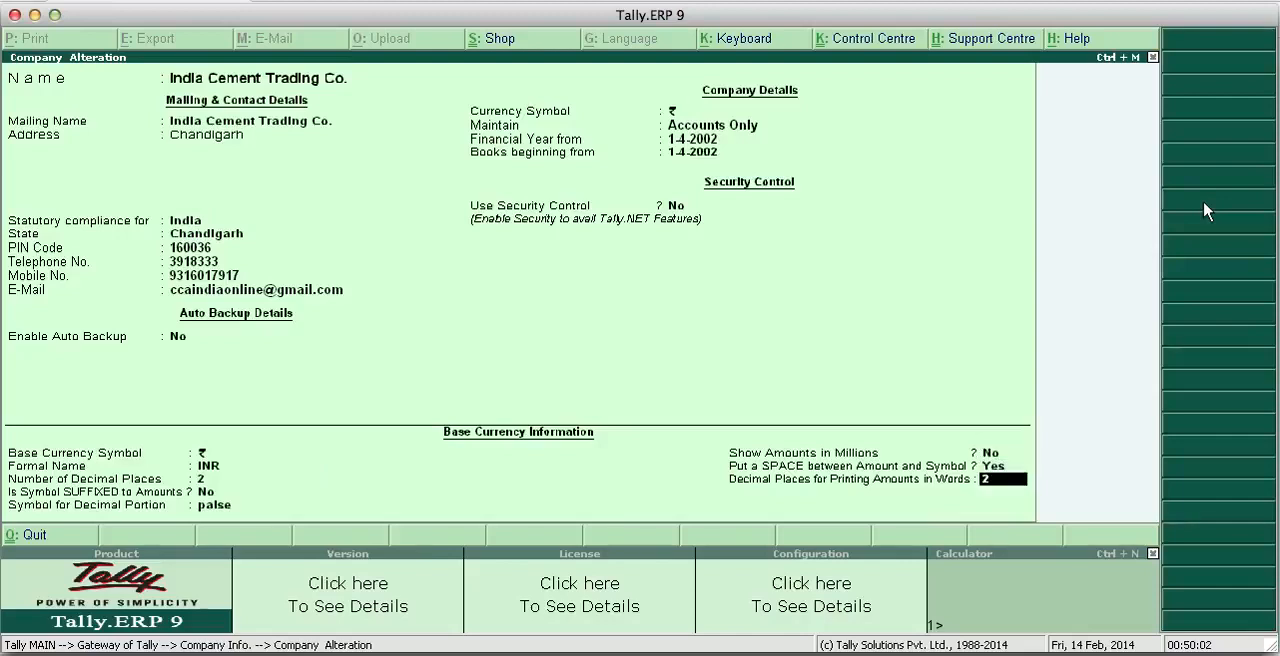
pyautogui.press('Return')
pyautogui.press('Return')
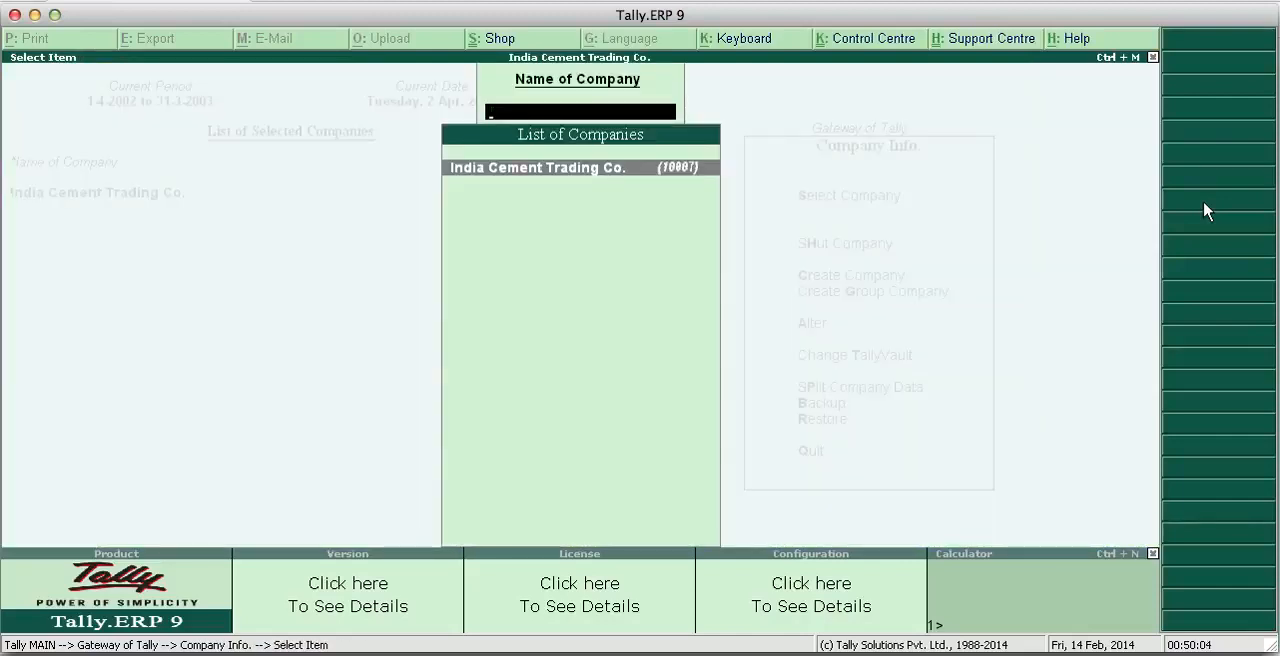
pyautogui.press('Return')
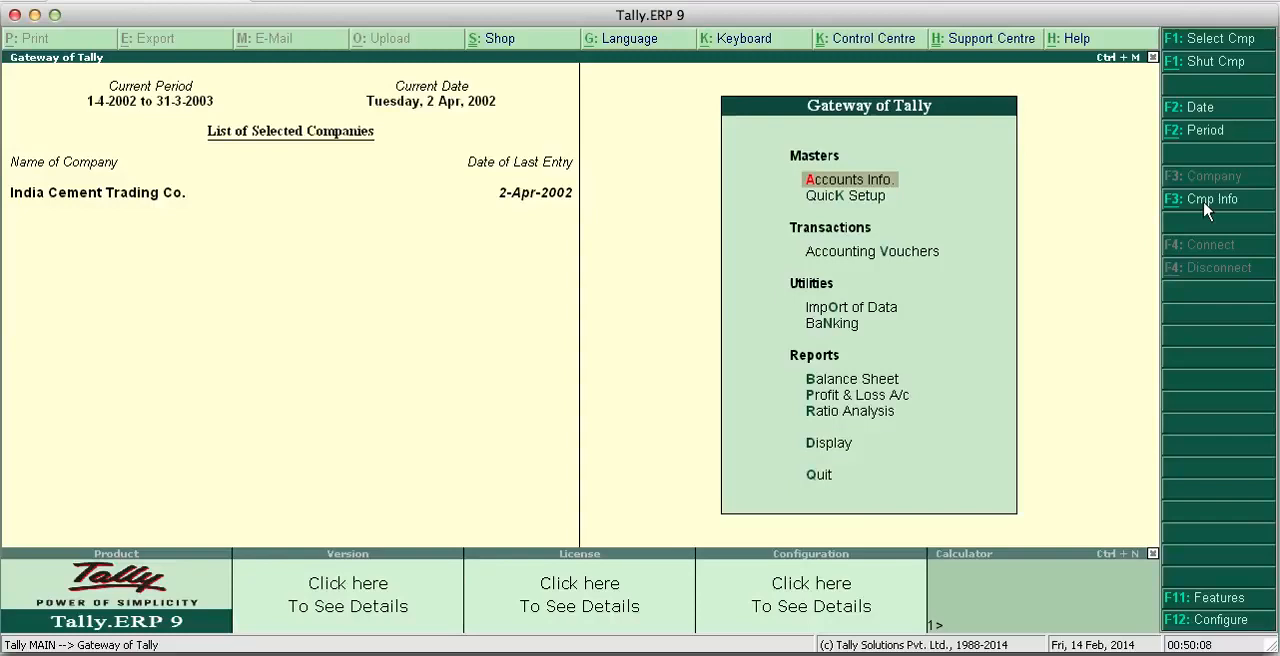
# - Start a new single ledger and name it R K Trader, without an alias
pyautogui.press('Return')
pyautogui.press('Down')
pyautogui.press('Return')
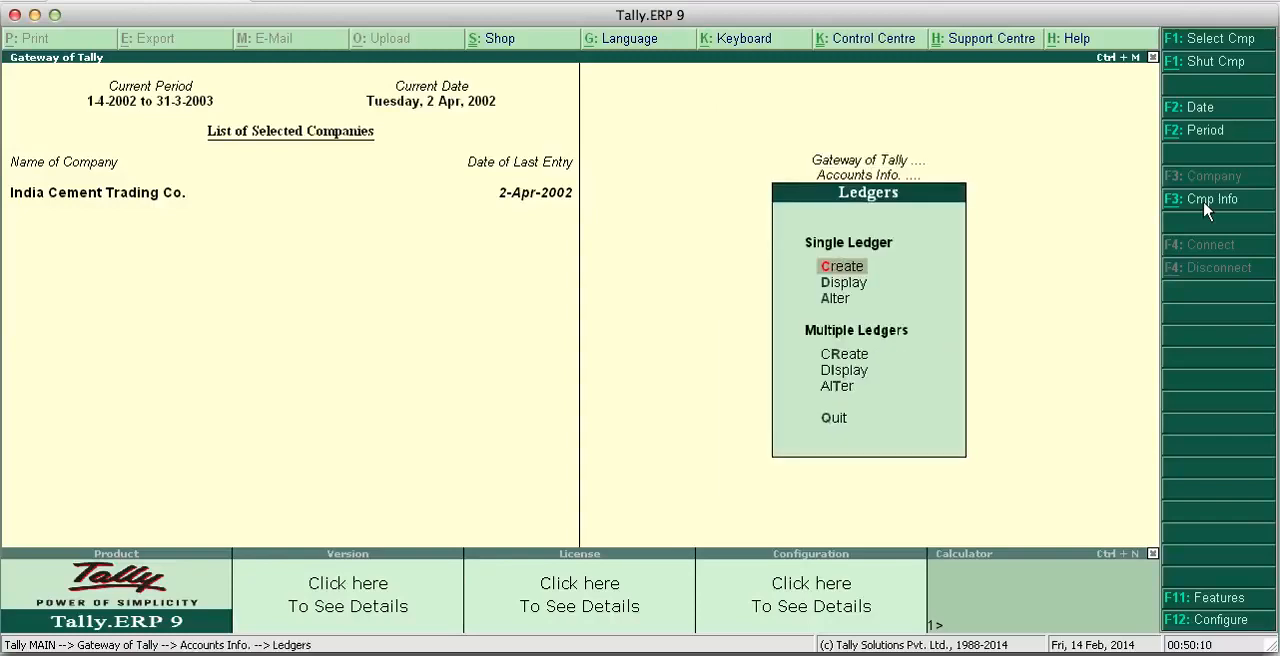
pyautogui.press('Return')
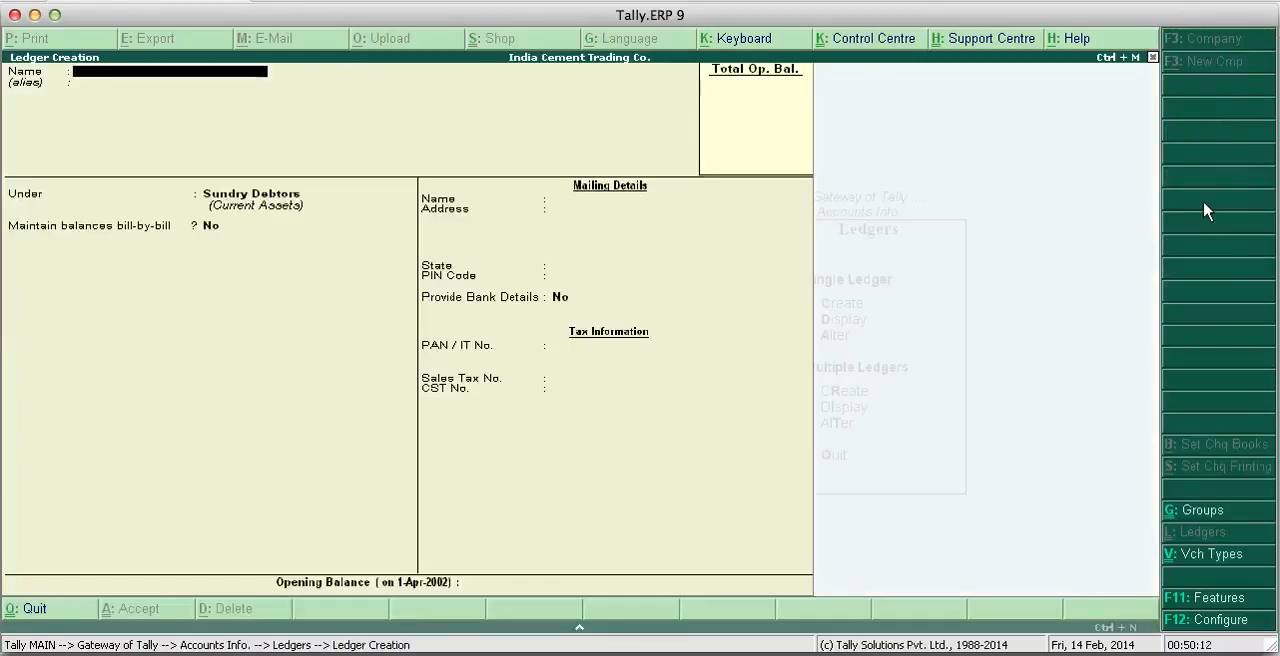
pyautogui.write('R K Trader')
pyautogui.press('Return')
pyautogui.press('Return')
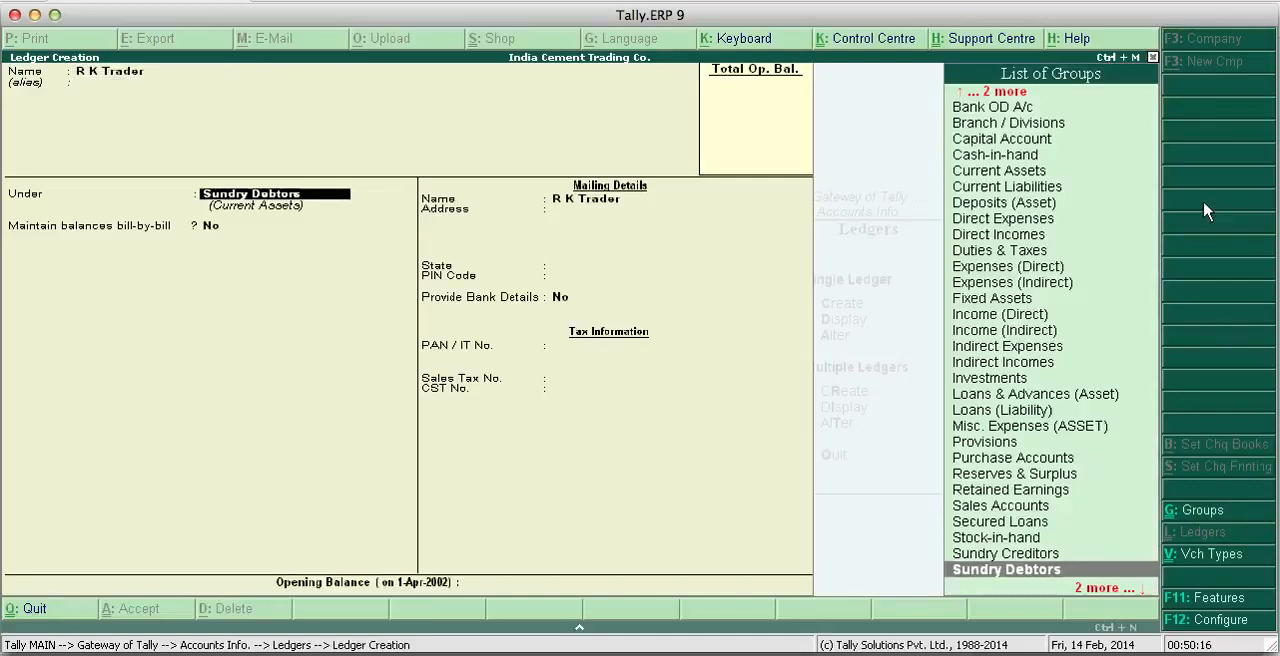
# - Place the R K Trader ledger under Sundry Debtors, leave its address and tax details blank, and save it
pyautogui.press('Return')
pyautogui.press('Return')
pyautogui.press('Return')
pyautogui.press('Return')
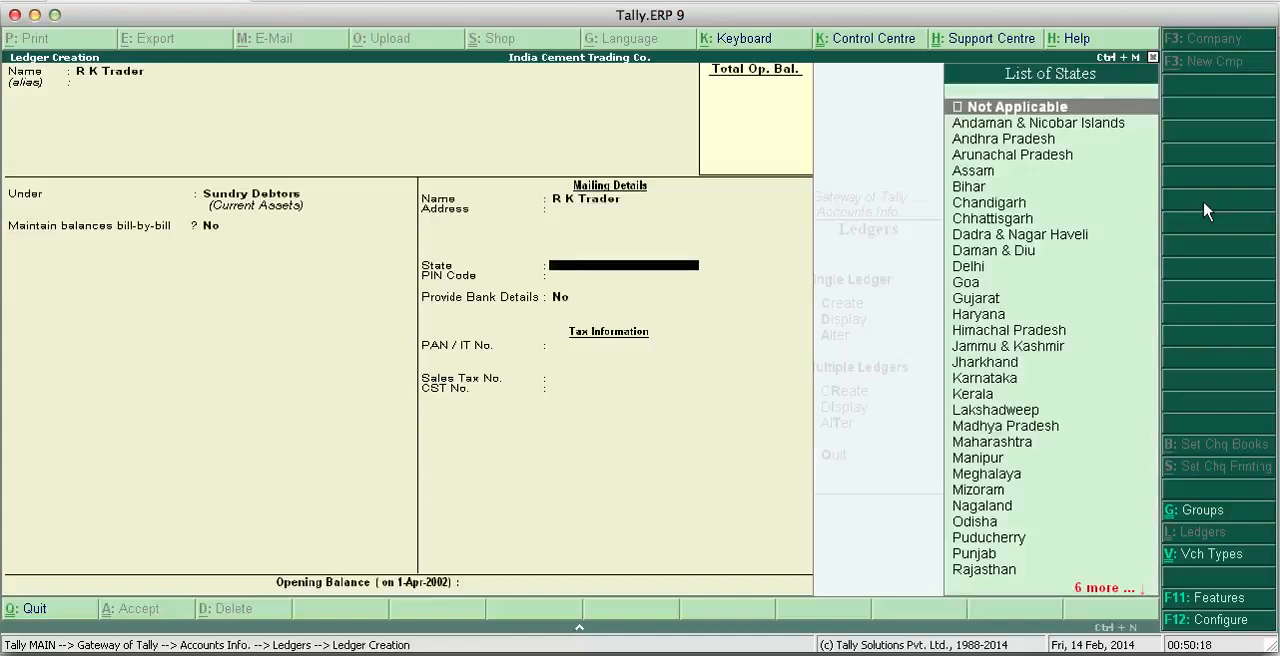
pyautogui.press('Return')
pyautogui.press('Return')
pyautogui.press('Return')
pyautogui.press('Return')
# - Quit ledger creation without starting another ledger and return to the Gateway of Tally
pyautogui.press('Return')
pyautogui.press('Return')
pyautogui.press('Return')
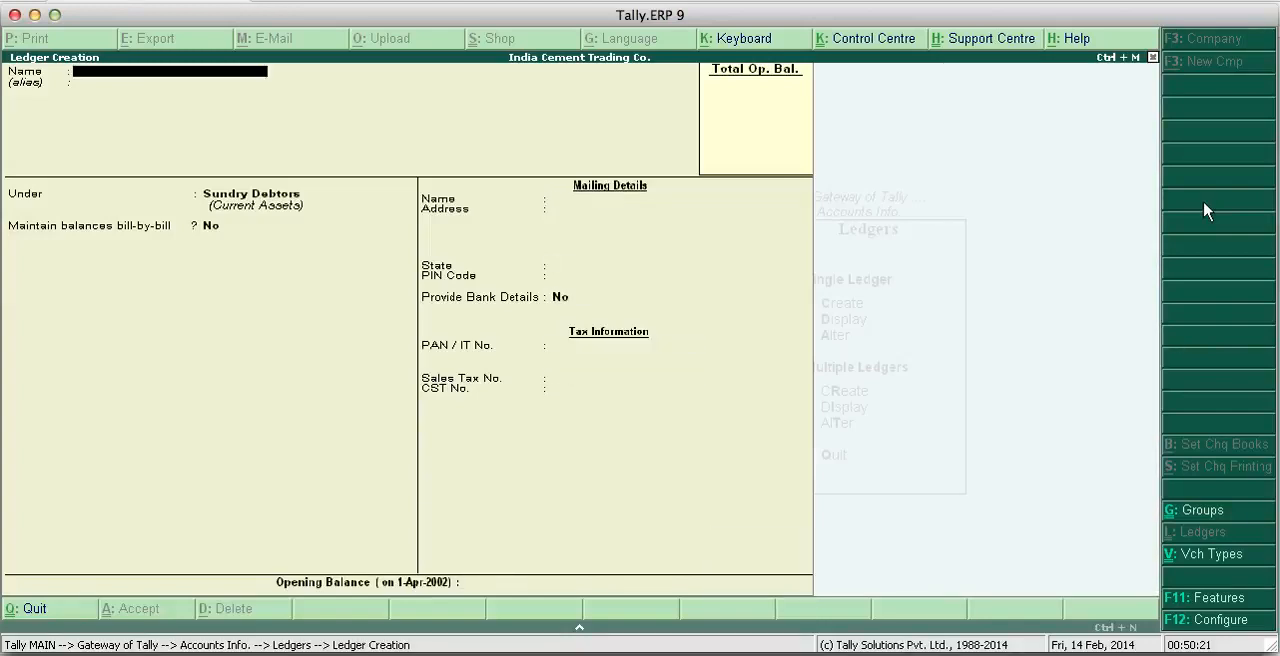
pyautogui.press('Escape')
pyautogui.press('Return')
pyautogui.press('Escape')
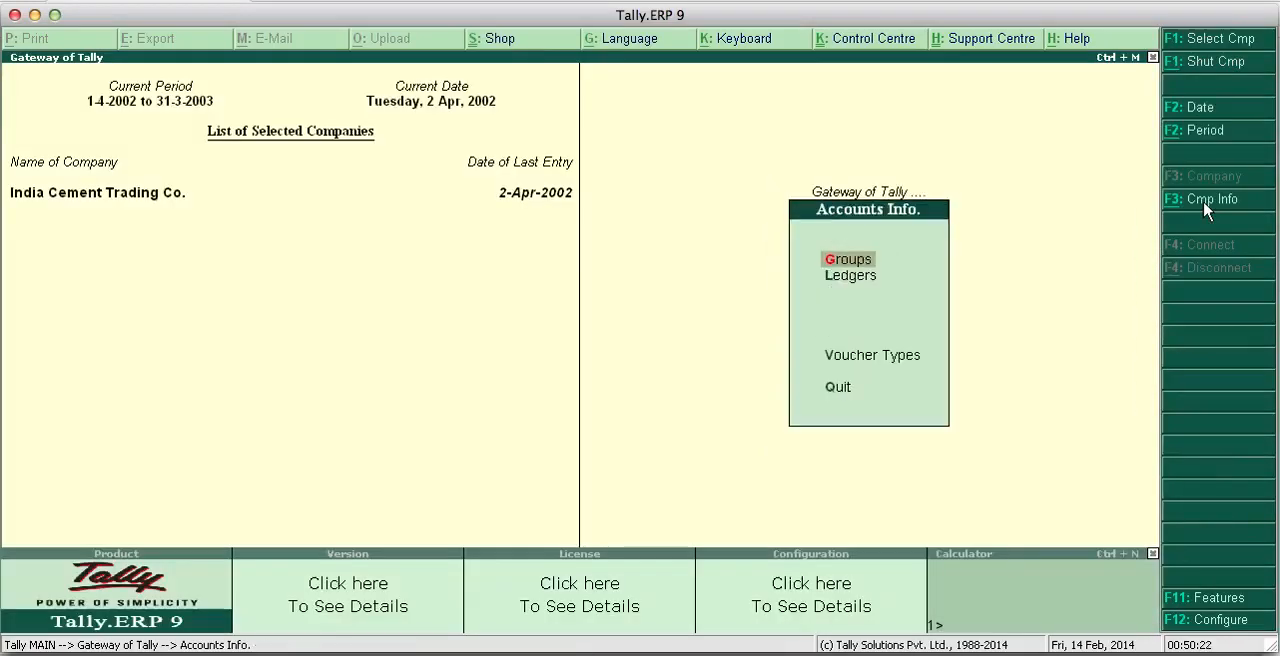
pyautogui.press('Escape')
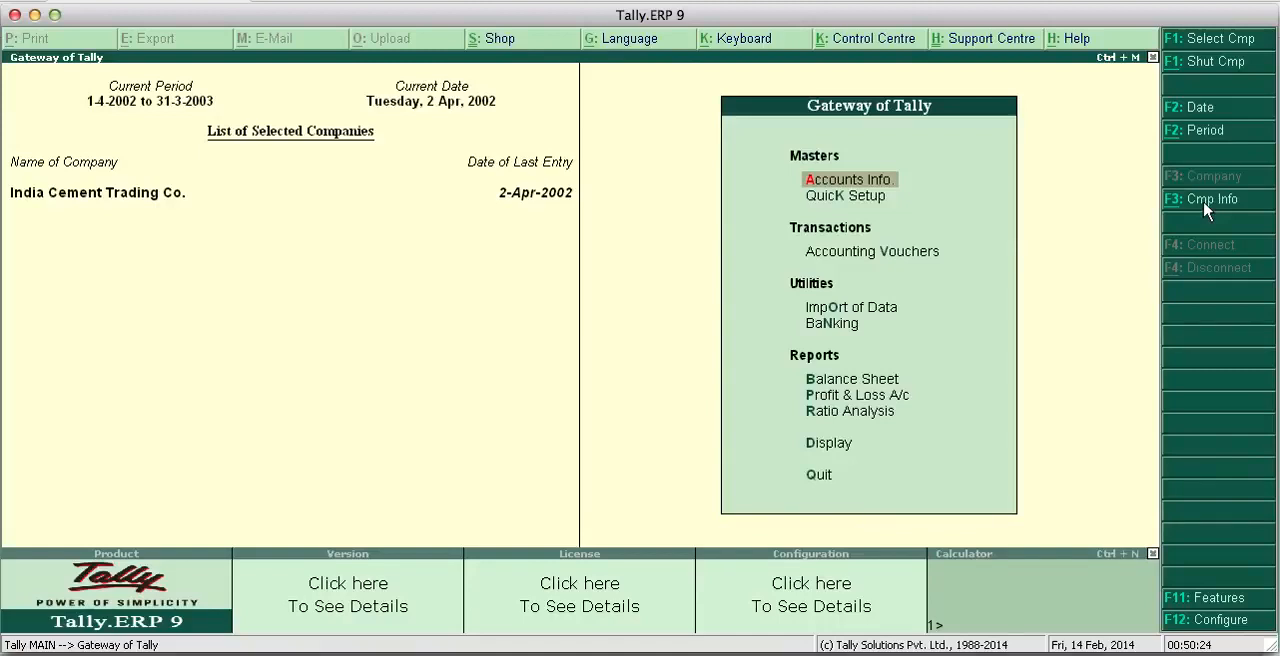
# - Open accounting voucher entry and switch the voucher type to Purchase
pyautogui.press('Down')
pyautogui.press('Down')
pyautogui.press('Return')
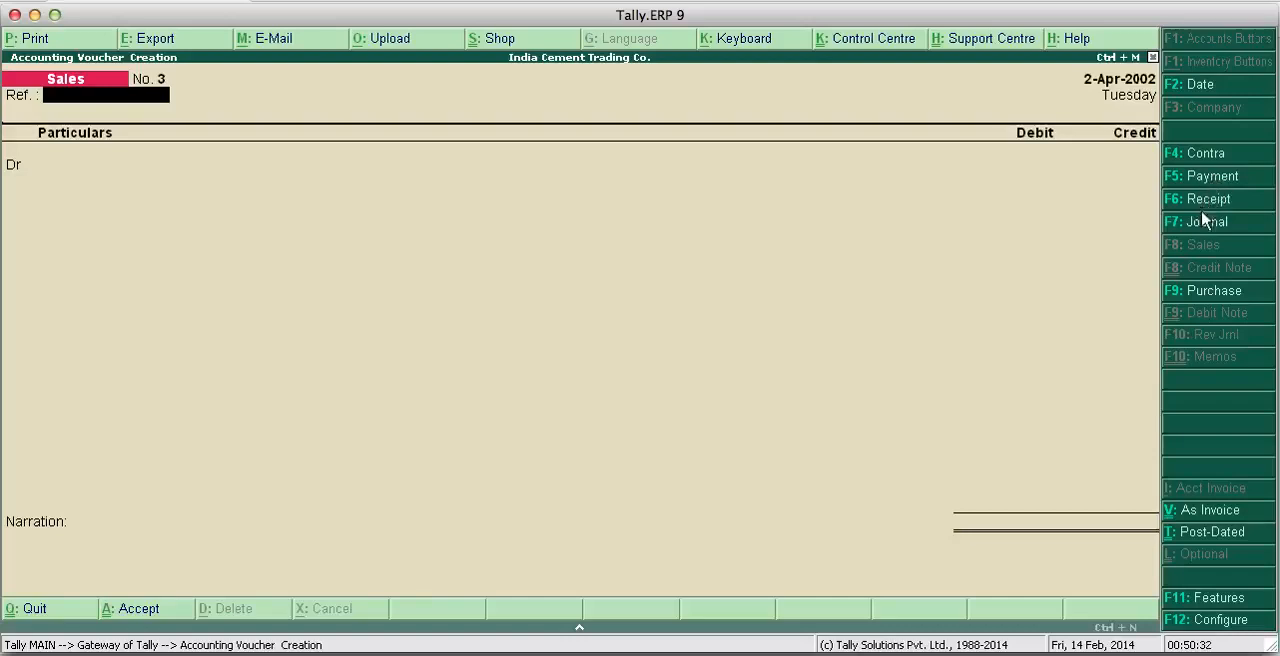
pyautogui.click(1205, 292)
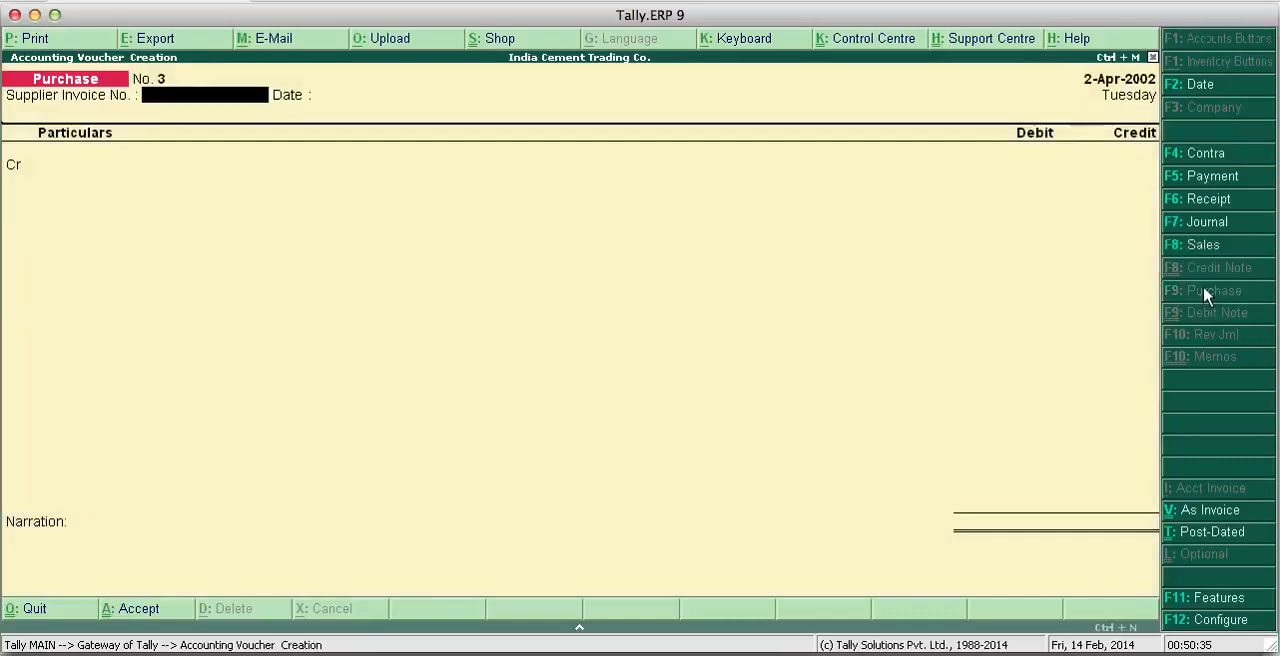
# - Leave the supplier invoice details blank, credit Acc Ltd with 44.00 and debit Purchases A/c with the same amount
pyautogui.press('Return')
pyautogui.press('Return')
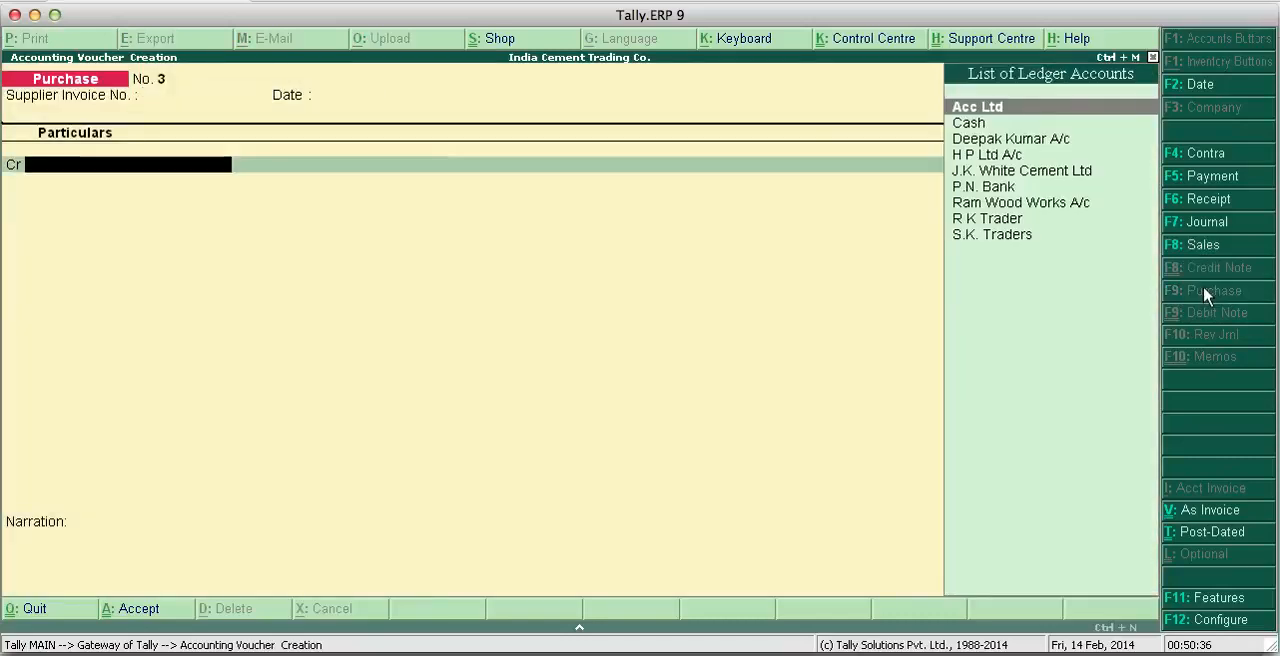
pyautogui.press('Return')
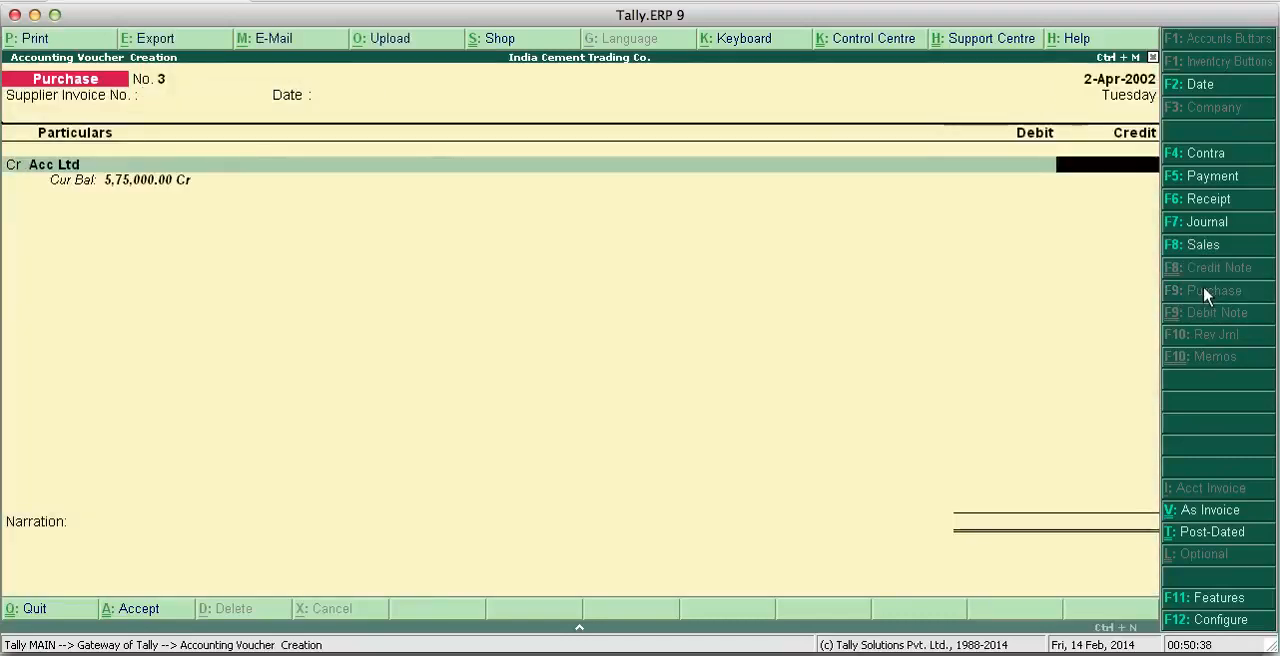
pyautogui.write('44')
pyautogui.press('Return')
pyautogui.press('Return')
pyautogui.press('Return')
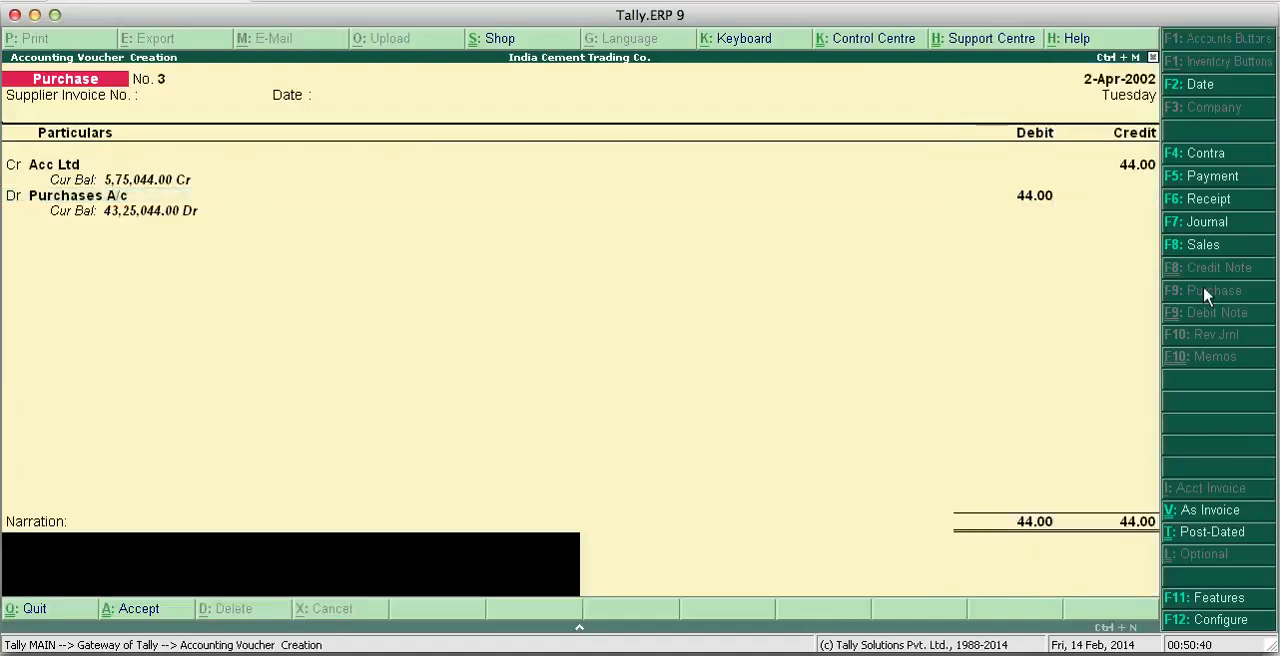
# - Enter "bill no." as the narration of the purchase voucher
pyautogui.write('bill')
pyautogui.write('no.')
pyautogui.press('Return')
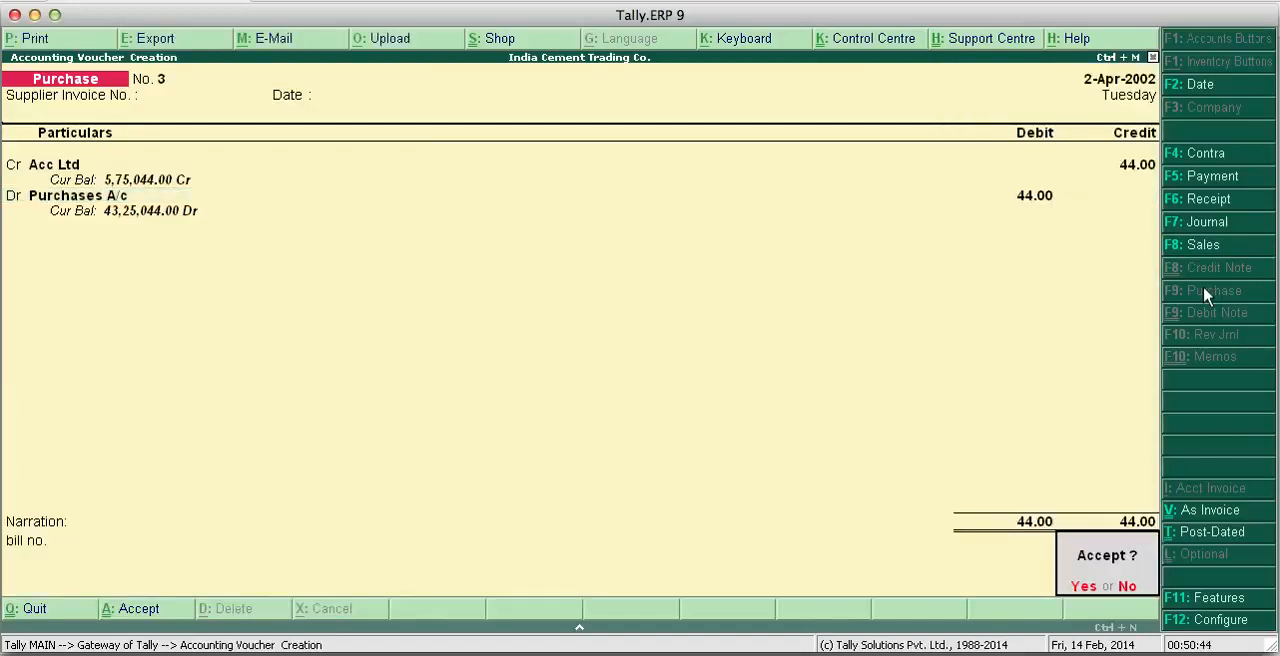
# - Discard the purchase voucher without accepting it and return to the Gateway of Tally
pyautogui.press('Escape')
pyautogui.press('Escape')
pyautogui.press('y')
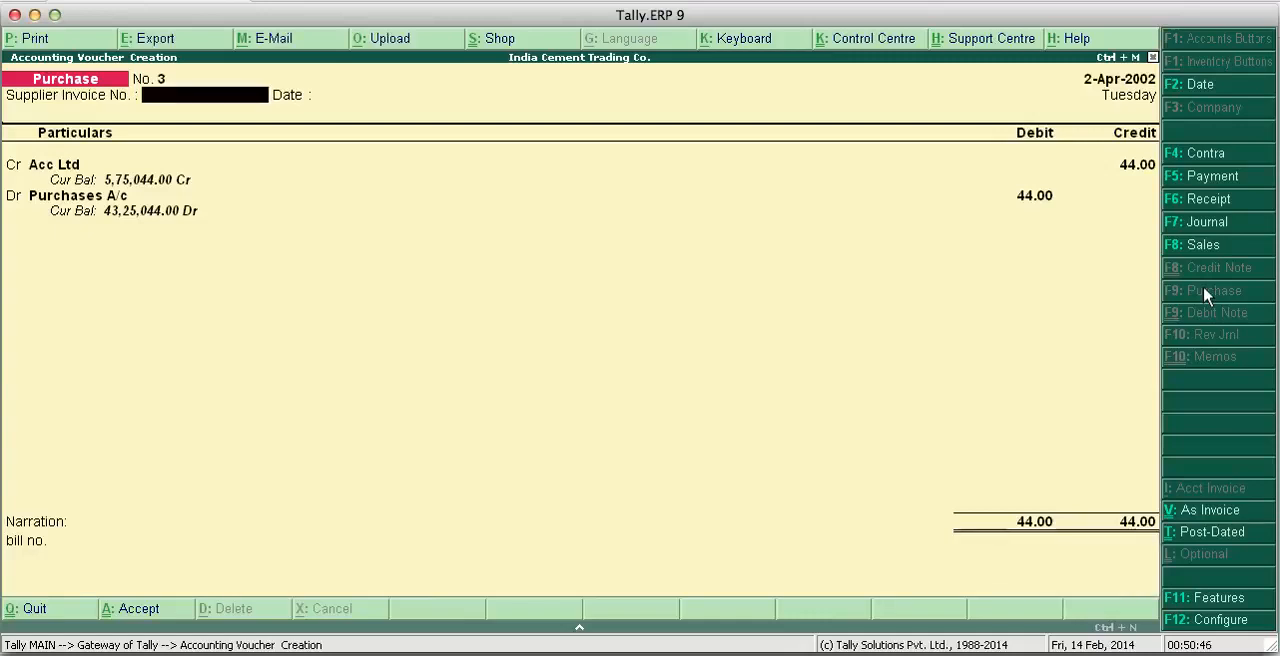
pyautogui.press('Escape')
pyautogui.press('y')
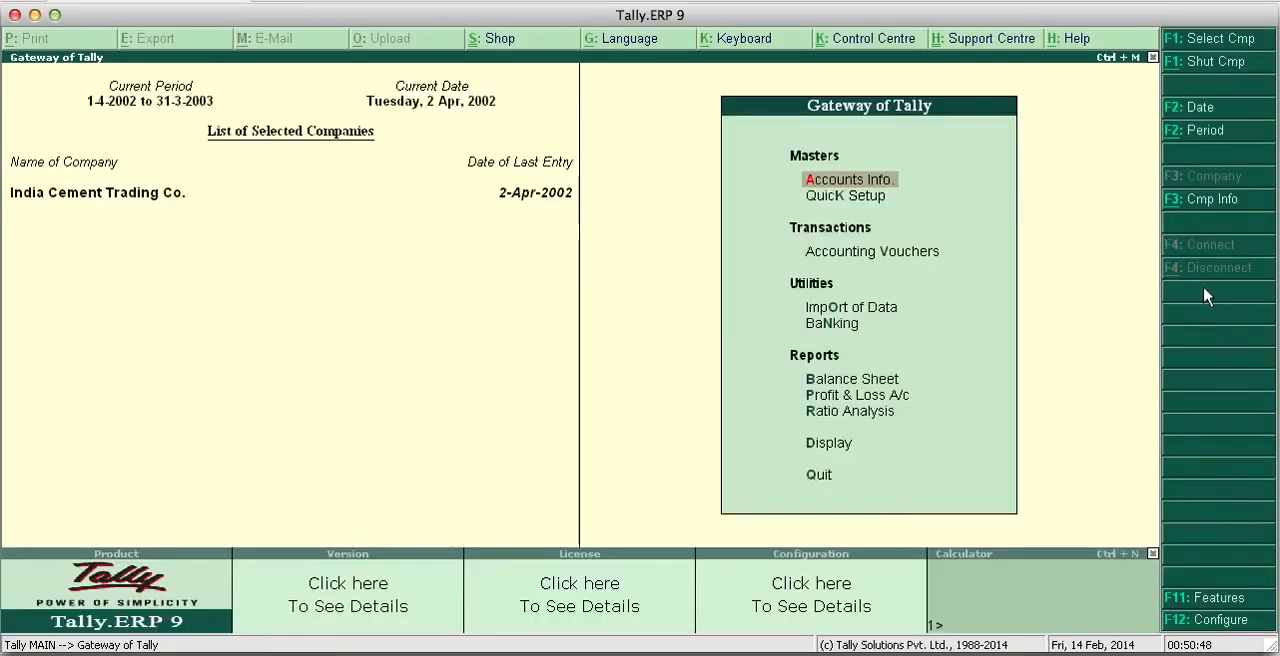